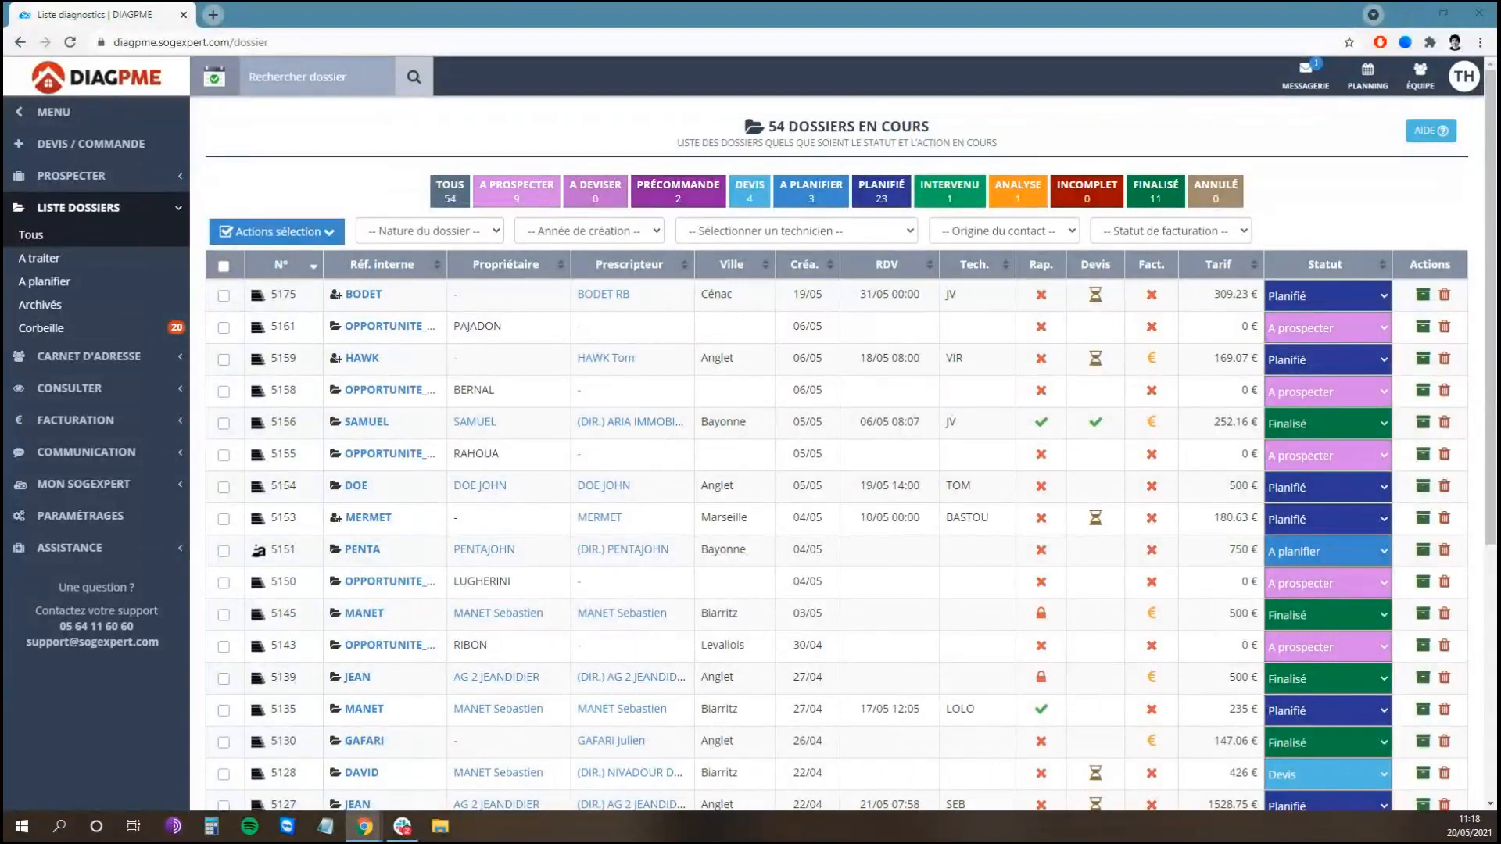
Step: Expand CARNET D'ADRESSE in the sidebar and open the Créer un contact form
{"action": "left_click", "coordinate": [139, 358]}
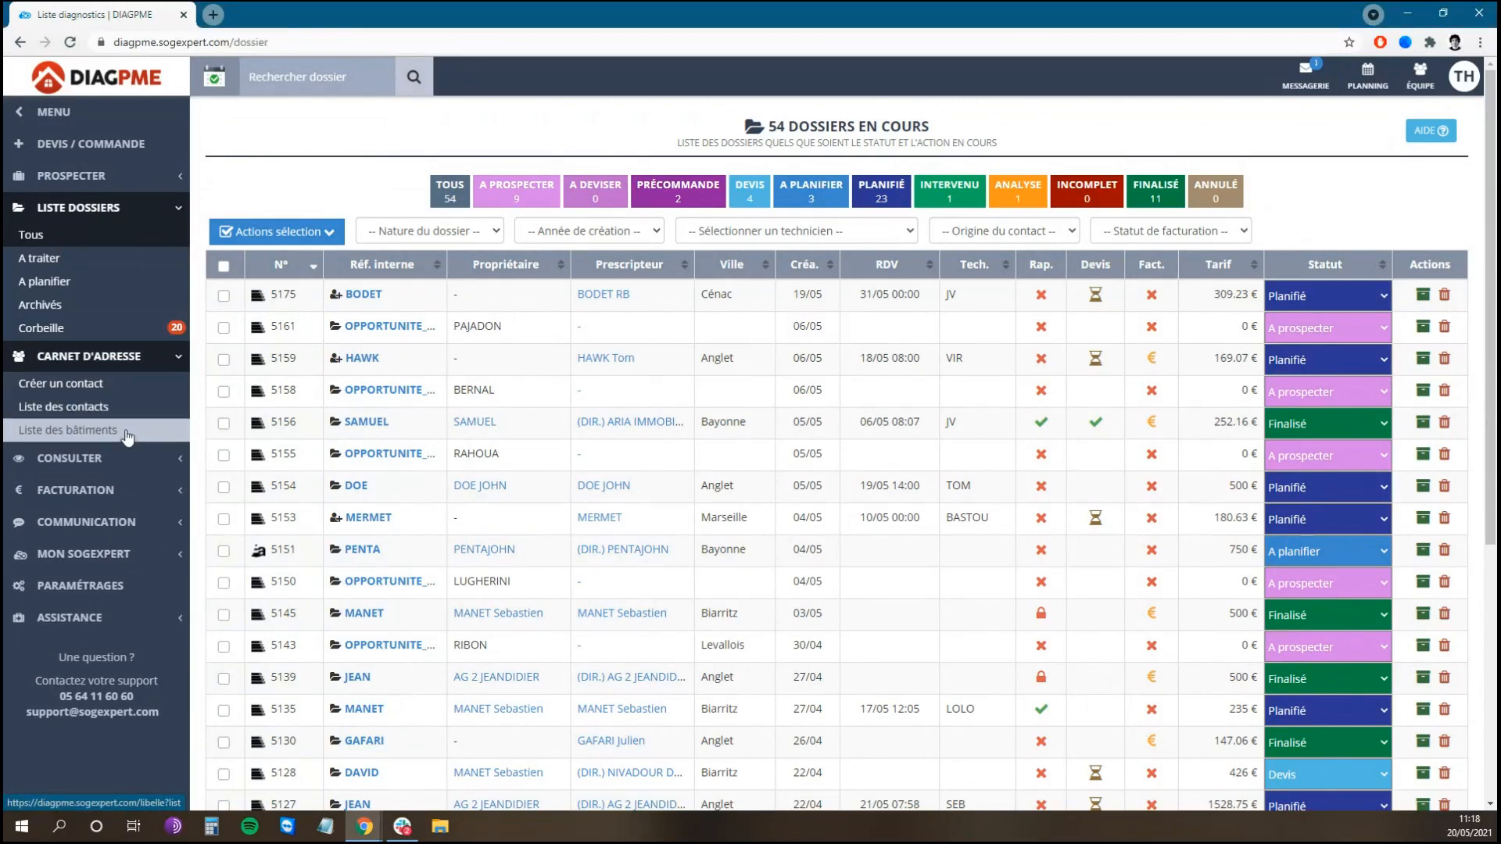
{"action": "left_click", "coordinate": [125, 385]}
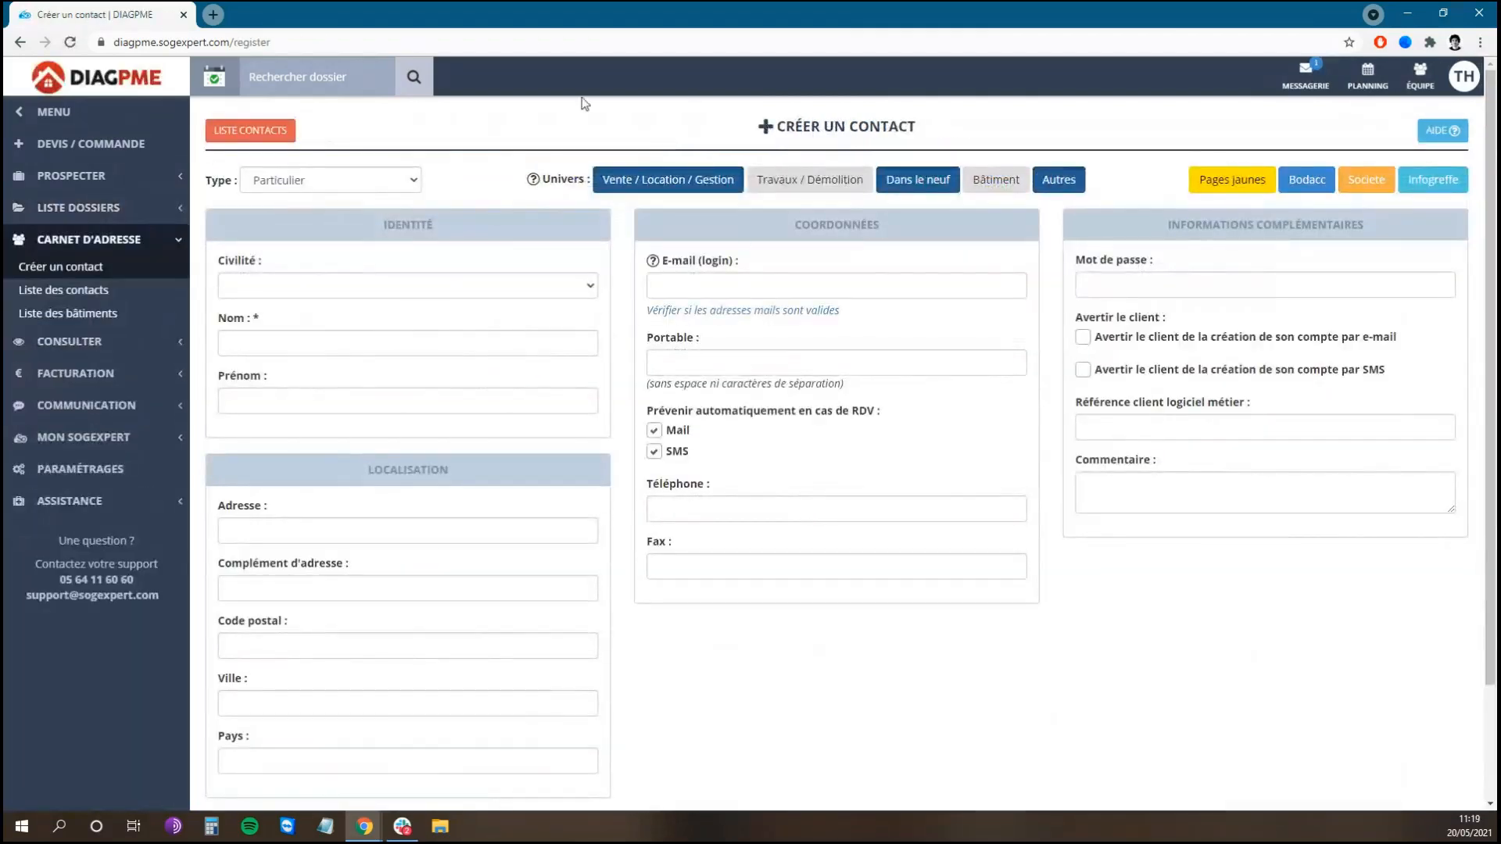
Step: Set the contact Type to Agence immobiliere
{"action": "left_click", "coordinate": [391, 185]}
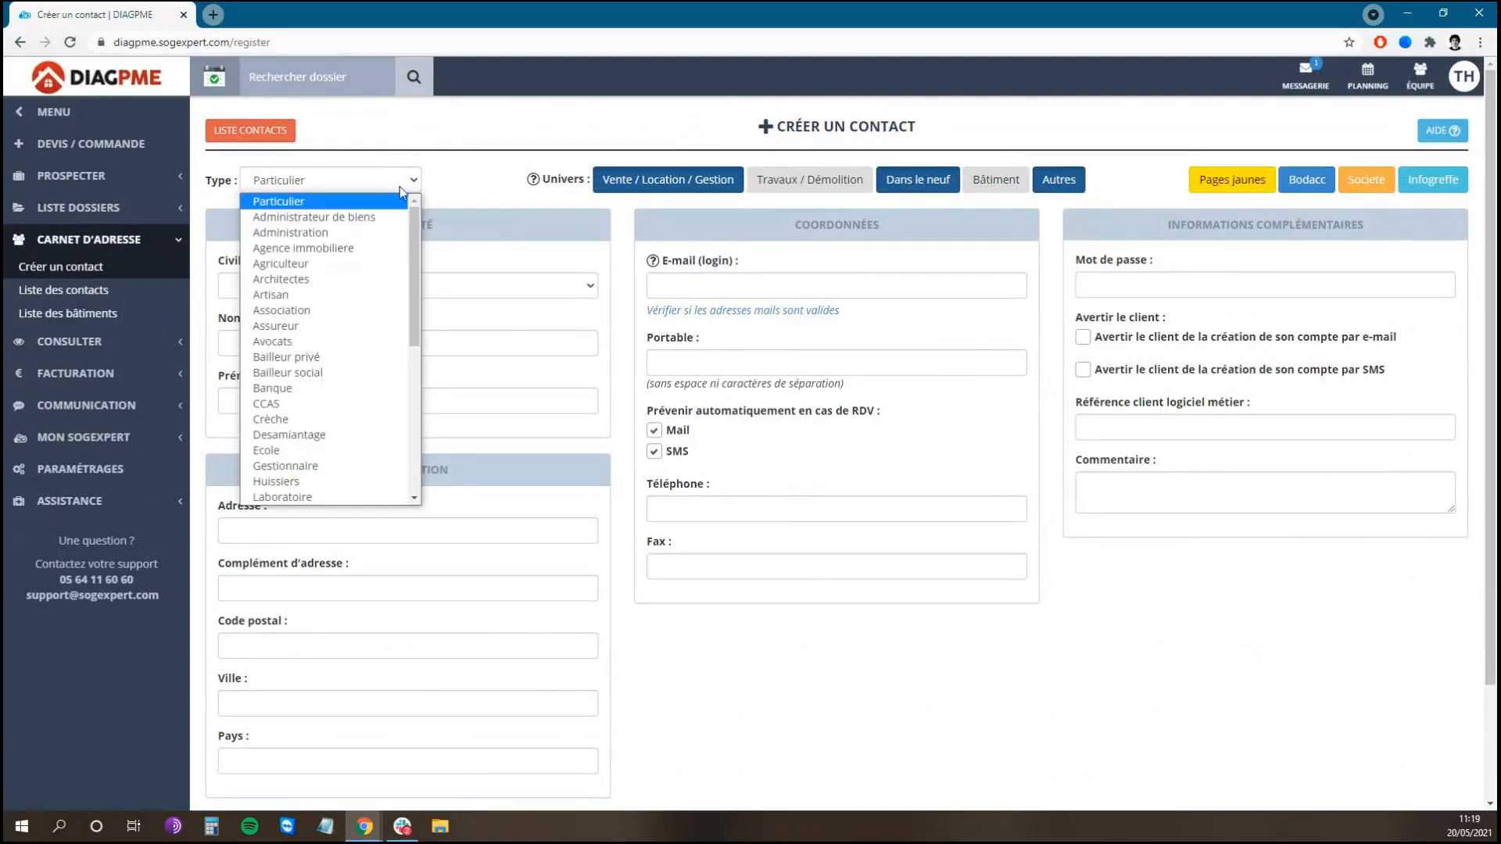
{"action": "left_click", "coordinate": [370, 249]}
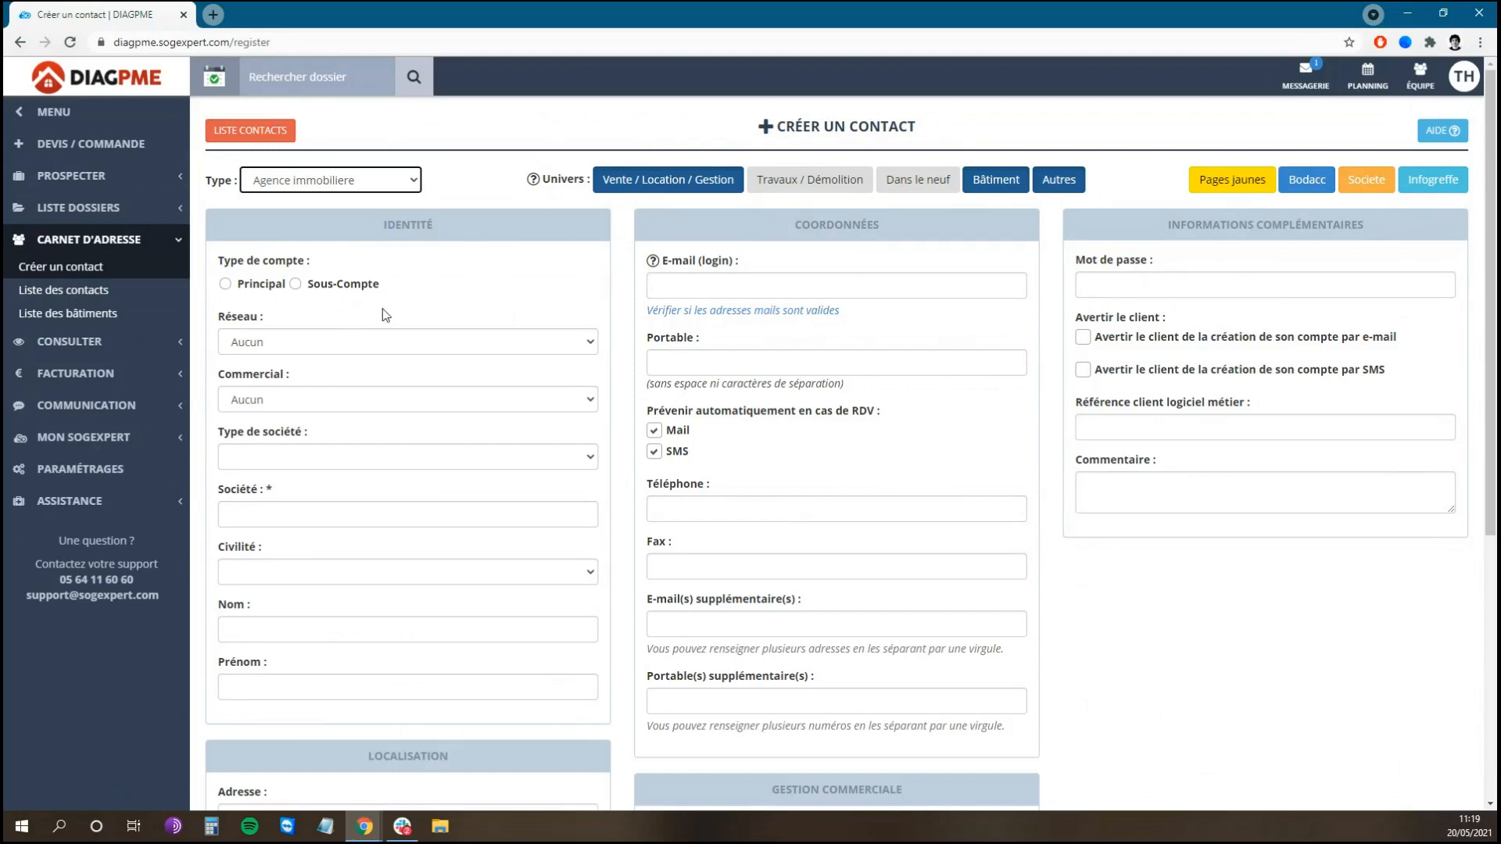
Step: Make the contact a Sous-Compte of ARIA IMMOBILIER, with Sous-compte décloisonné set to Oui
{"action": "left_click", "coordinate": [326, 286]}
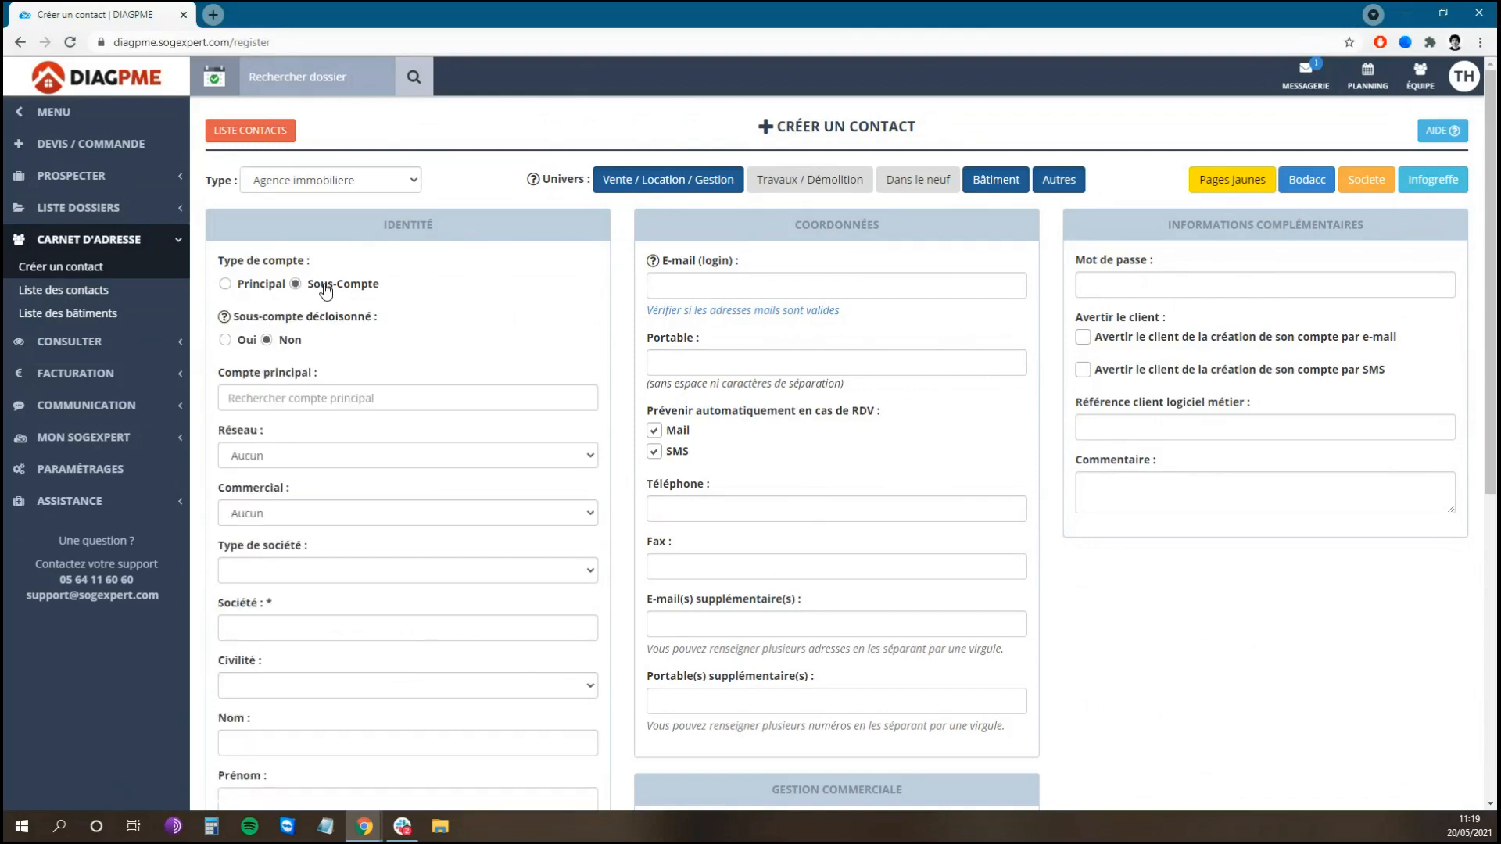
{"action": "left_click", "coordinate": [314, 394]}
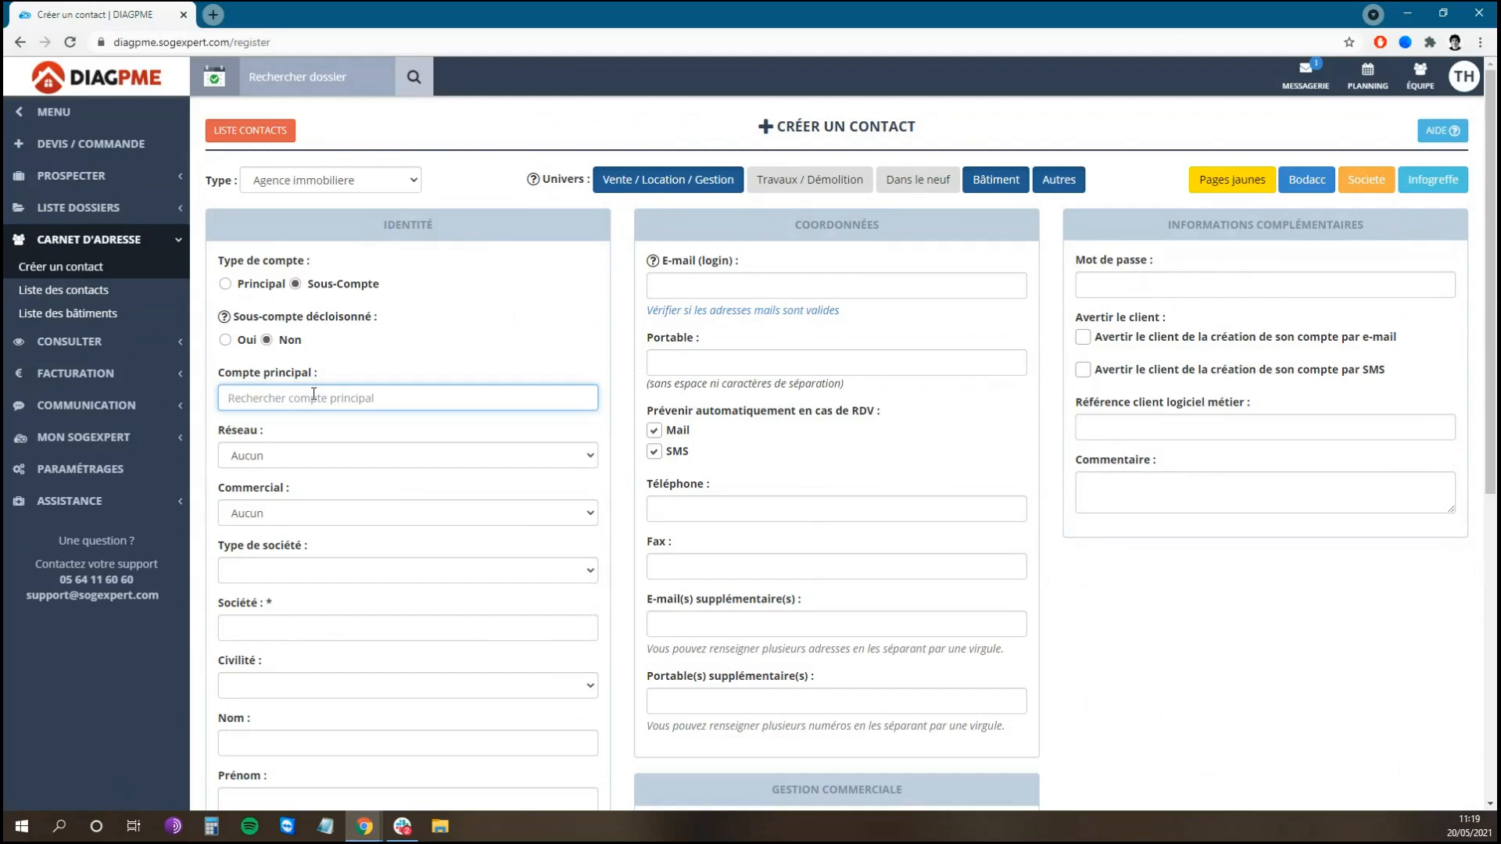
{"action": "type", "text": "ARIA"}
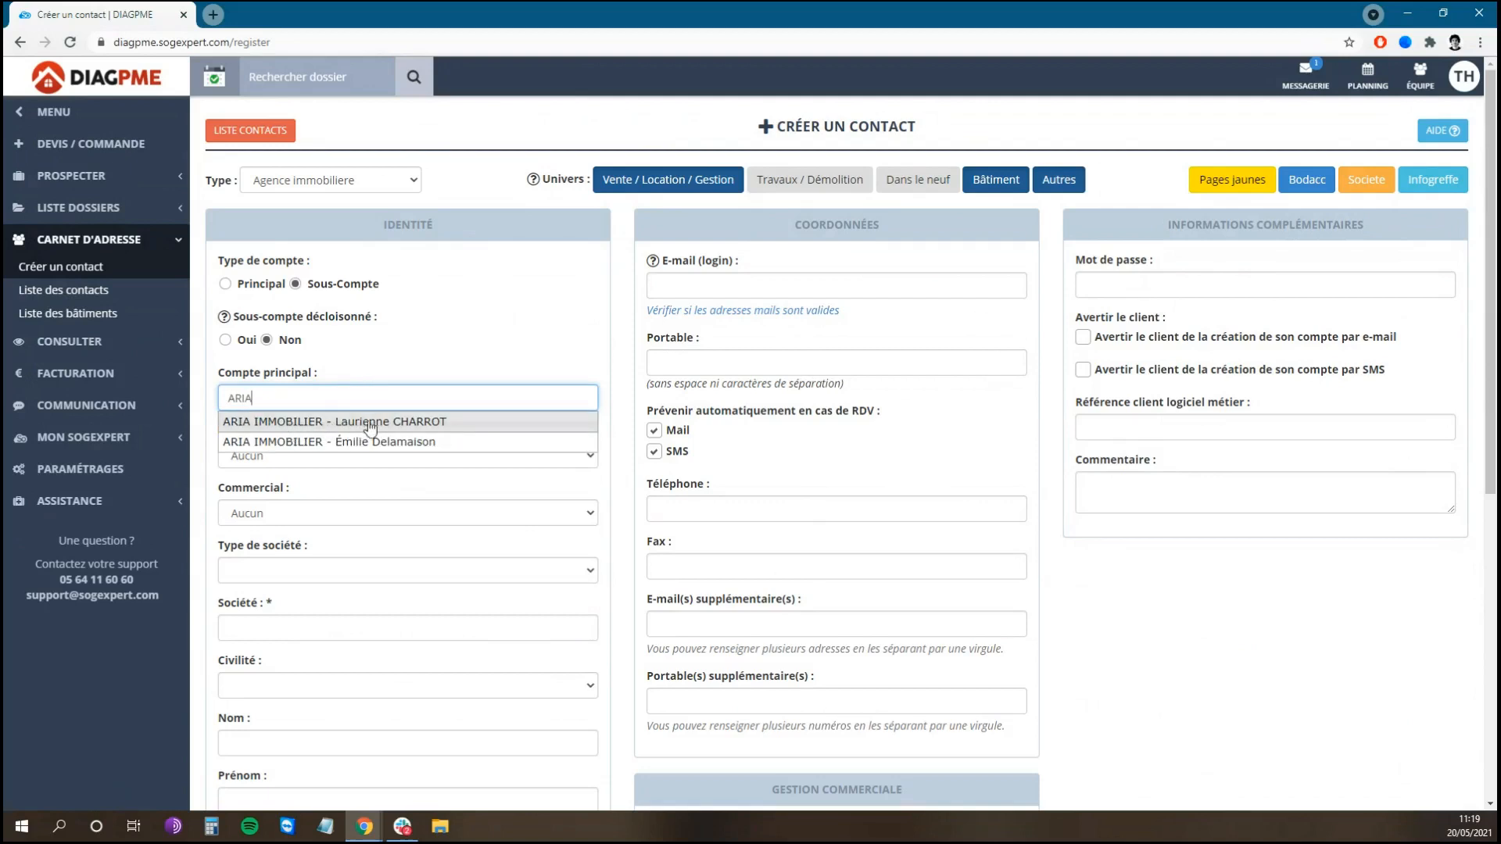
{"action": "left_click", "coordinate": [408, 422]}
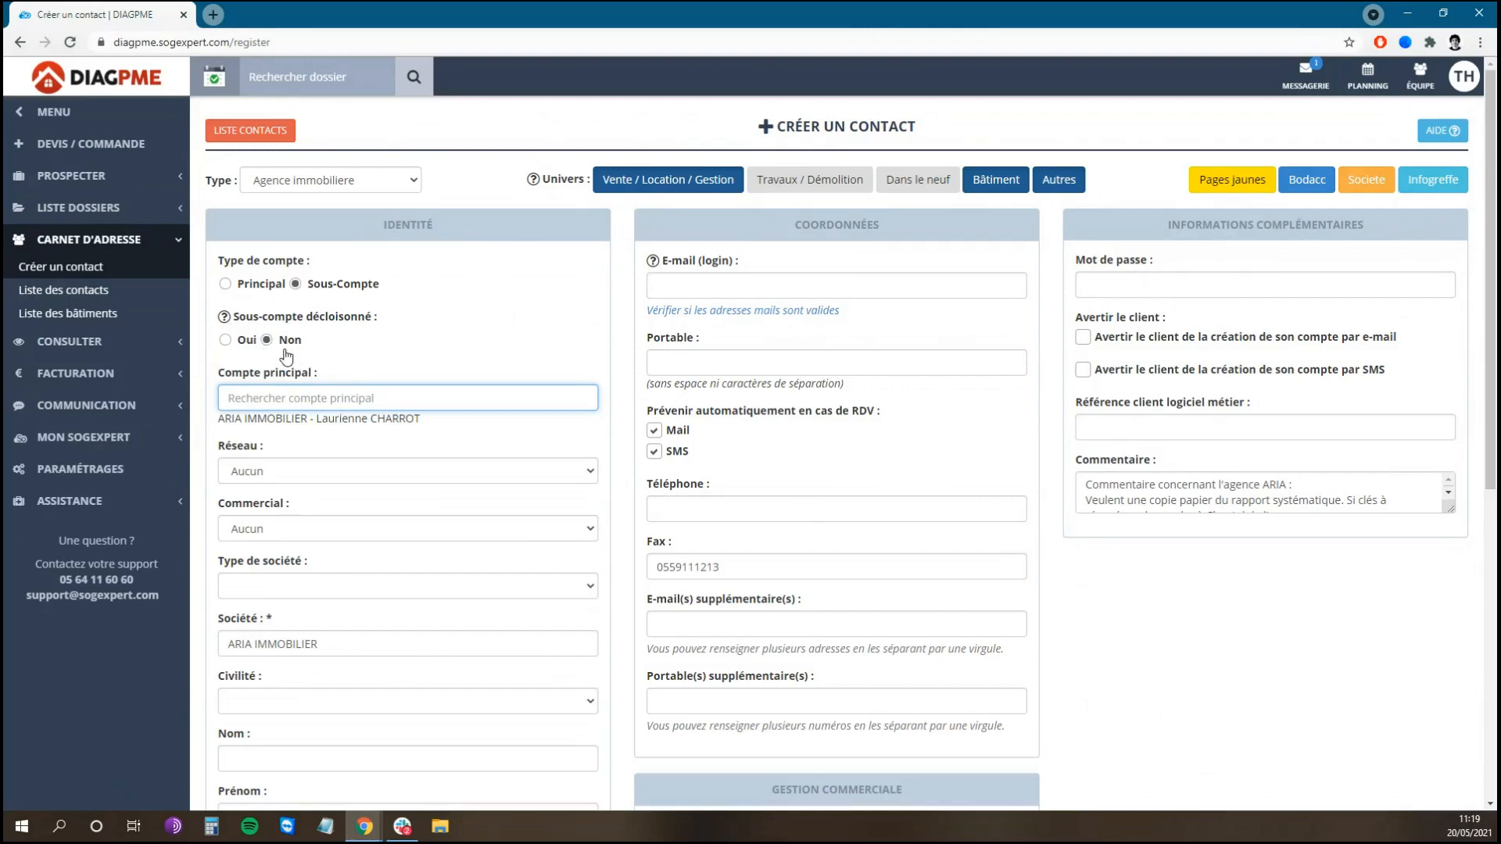
{"action": "left_click", "coordinate": [233, 343]}
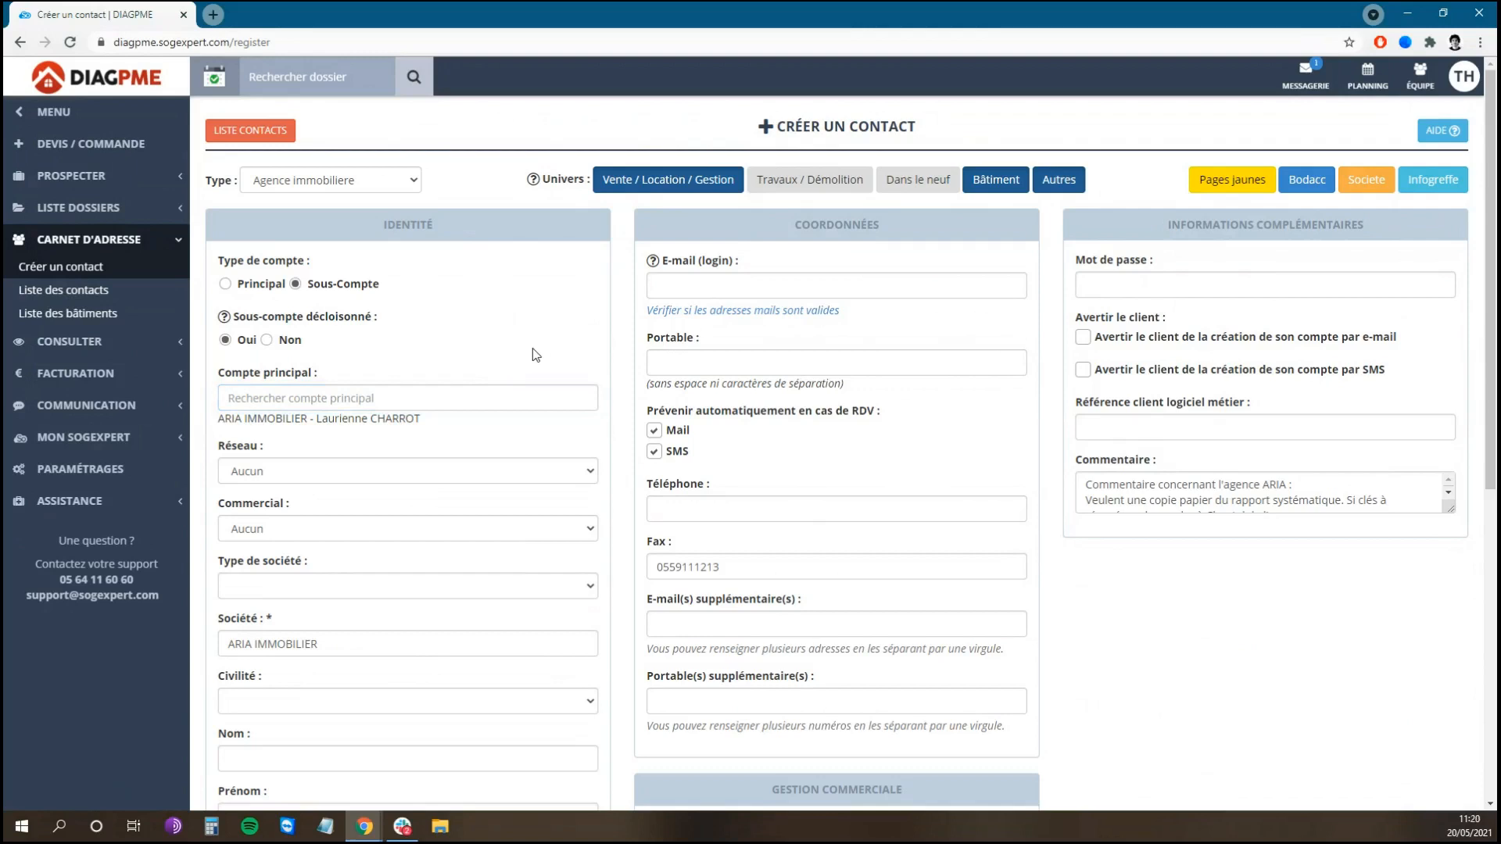
Step: Set Réseau to ORPI, assign a Commercial, and set Type de société to Ag
{"action": "scroll", "coordinate": [562, 342], "scroll_direction": "down", "scroll_amount": 2}
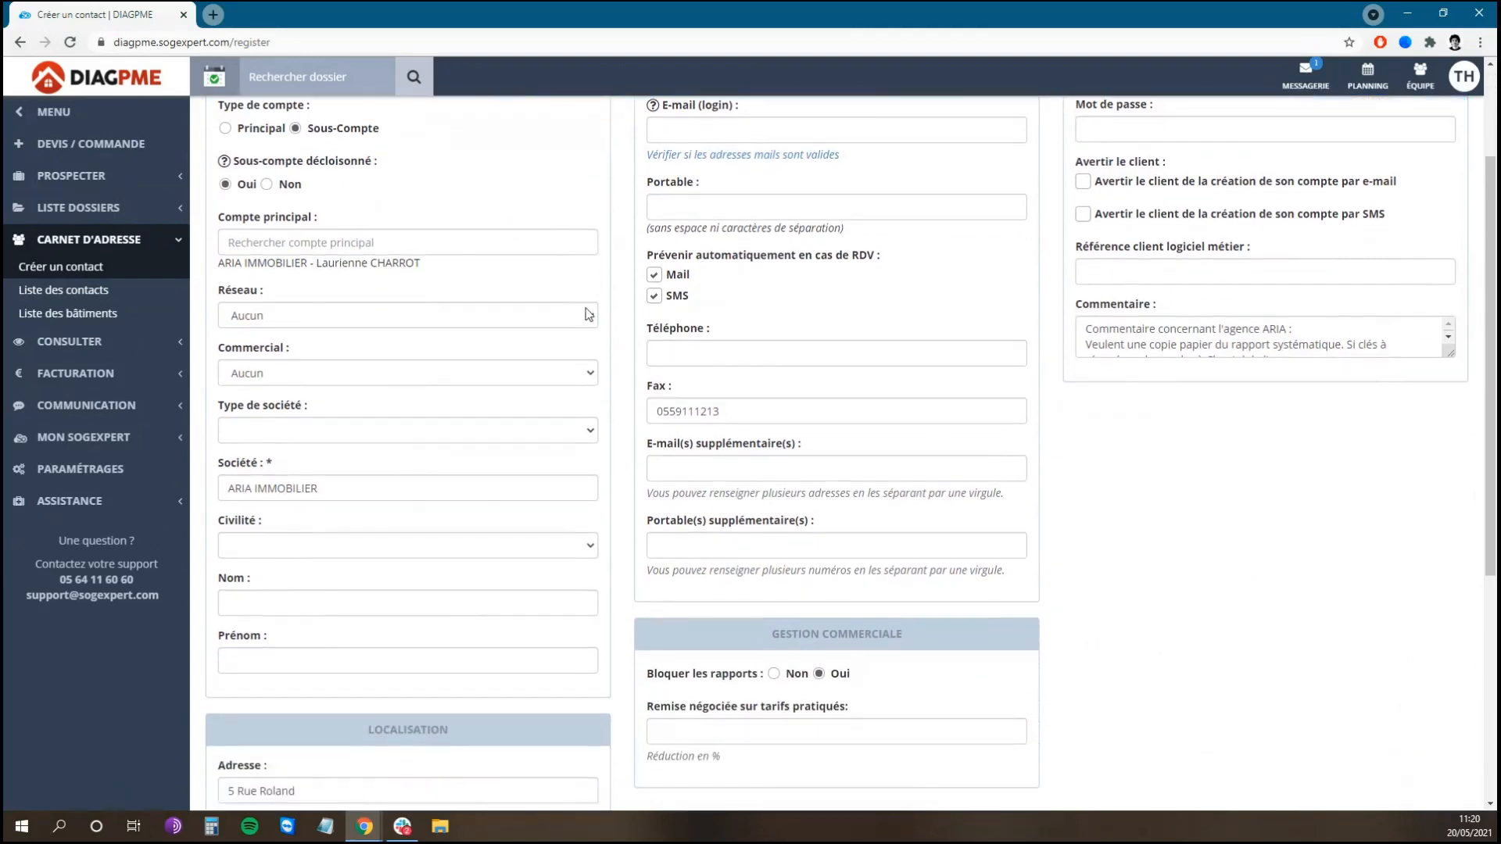
{"action": "left_click", "coordinate": [560, 313]}
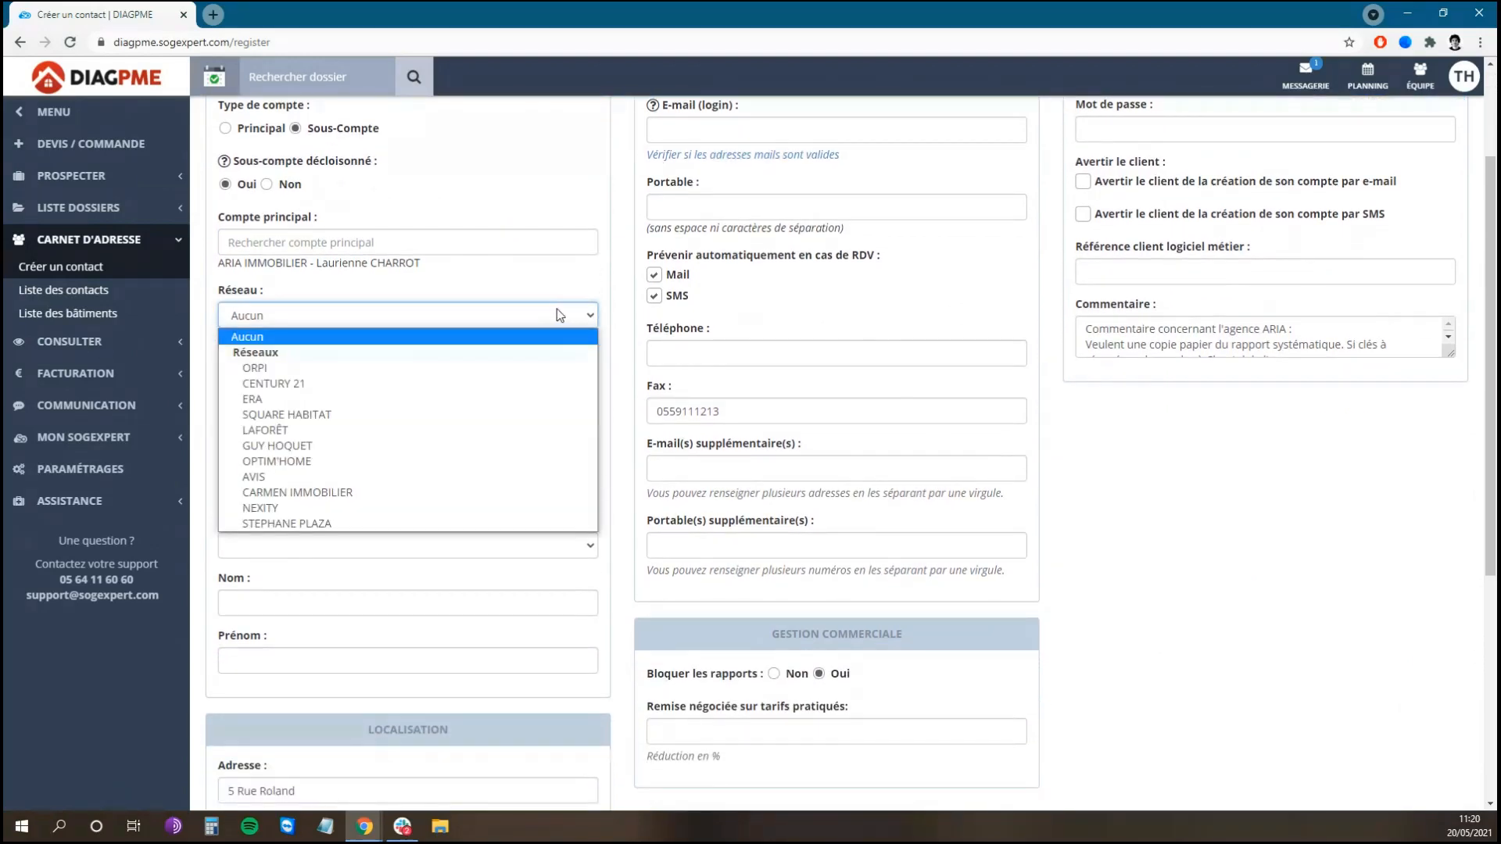
{"action": "left_click", "coordinate": [415, 382]}
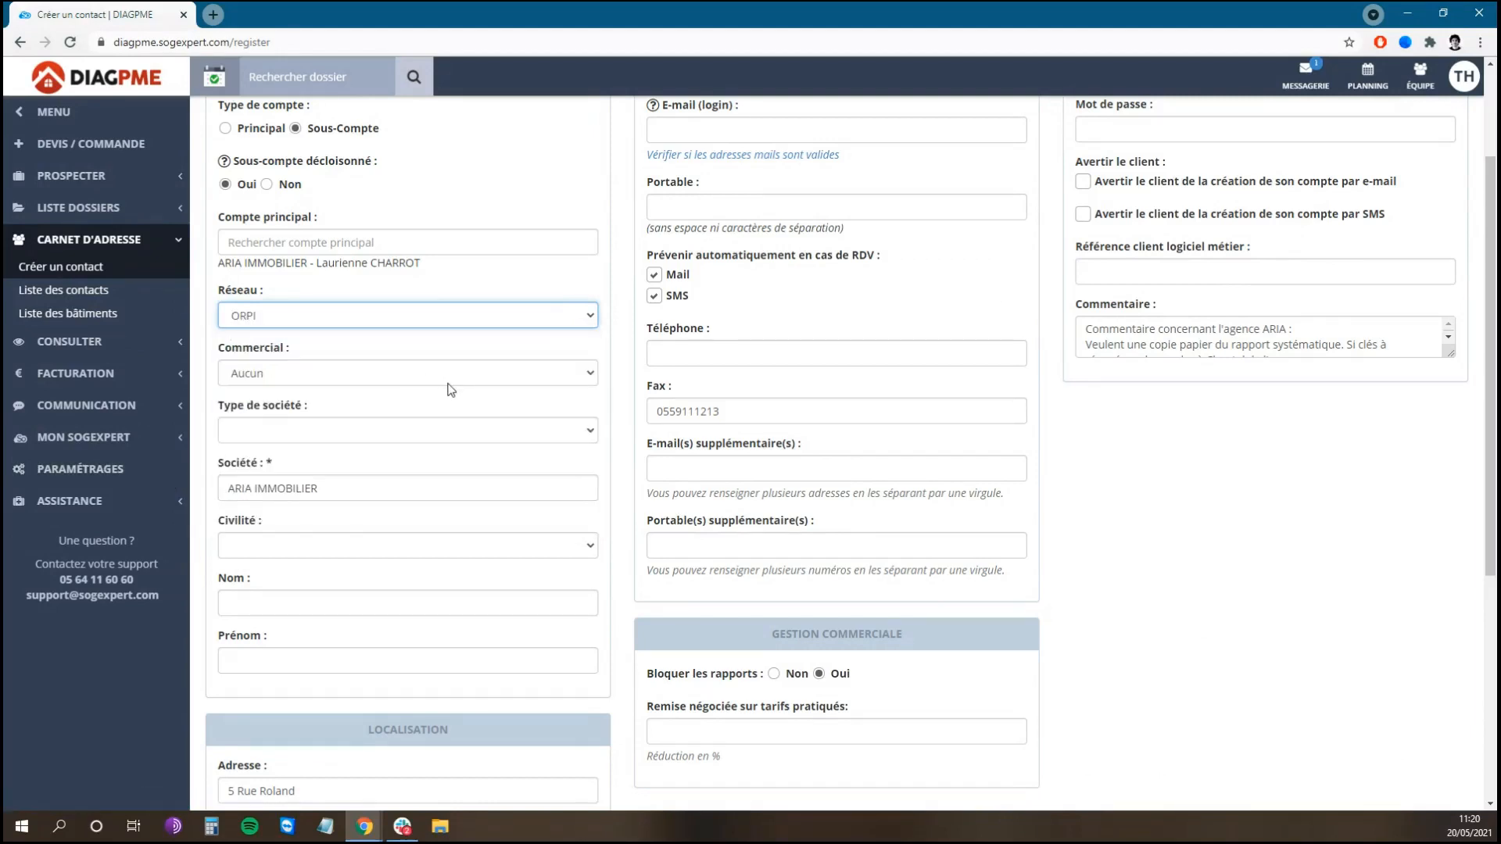
{"action": "left_click", "coordinate": [448, 380]}
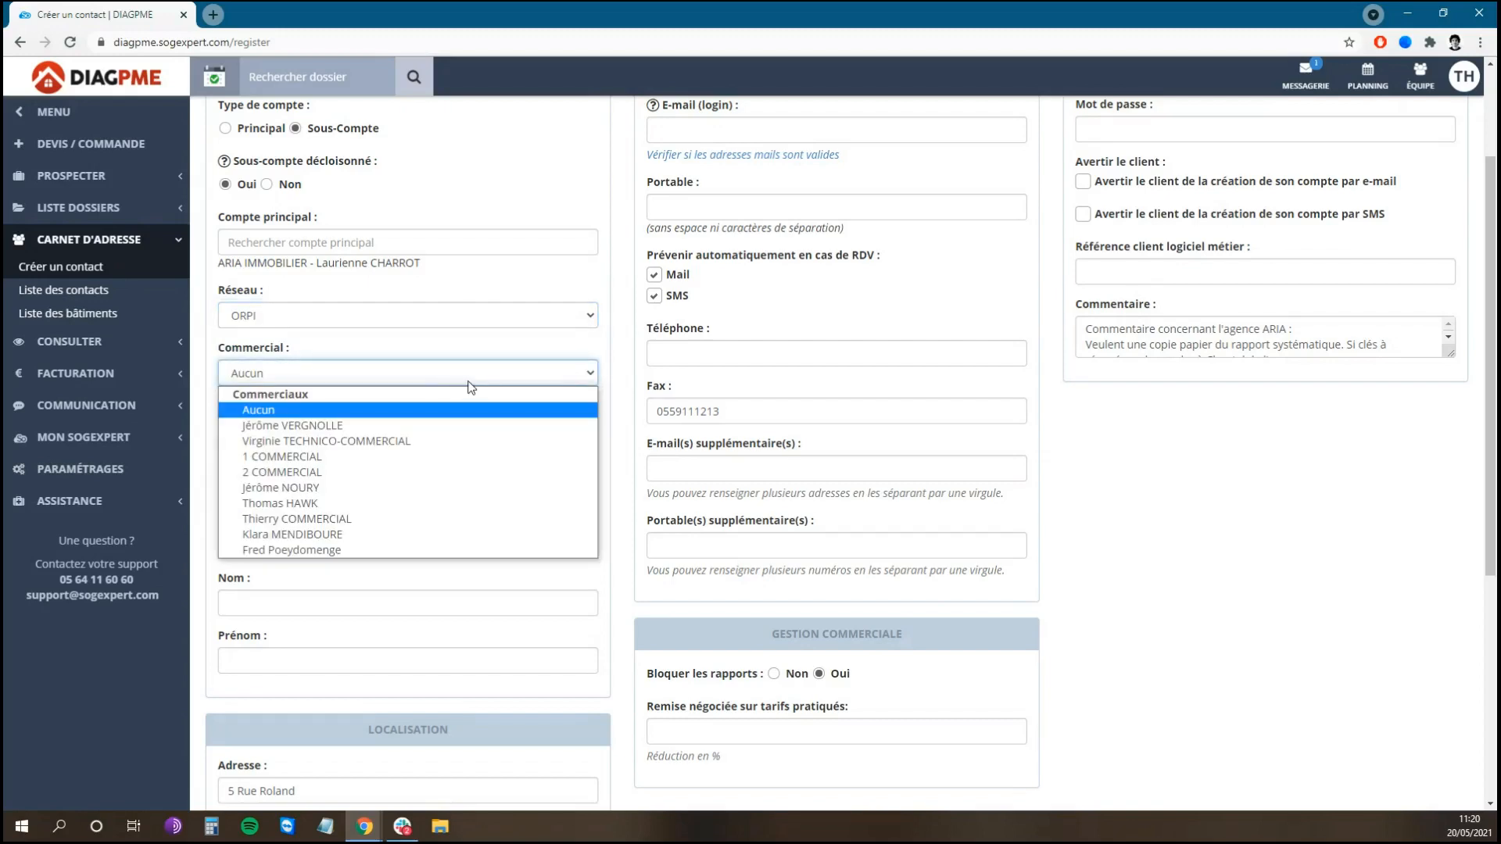
{"action": "left_click", "coordinate": [385, 506]}
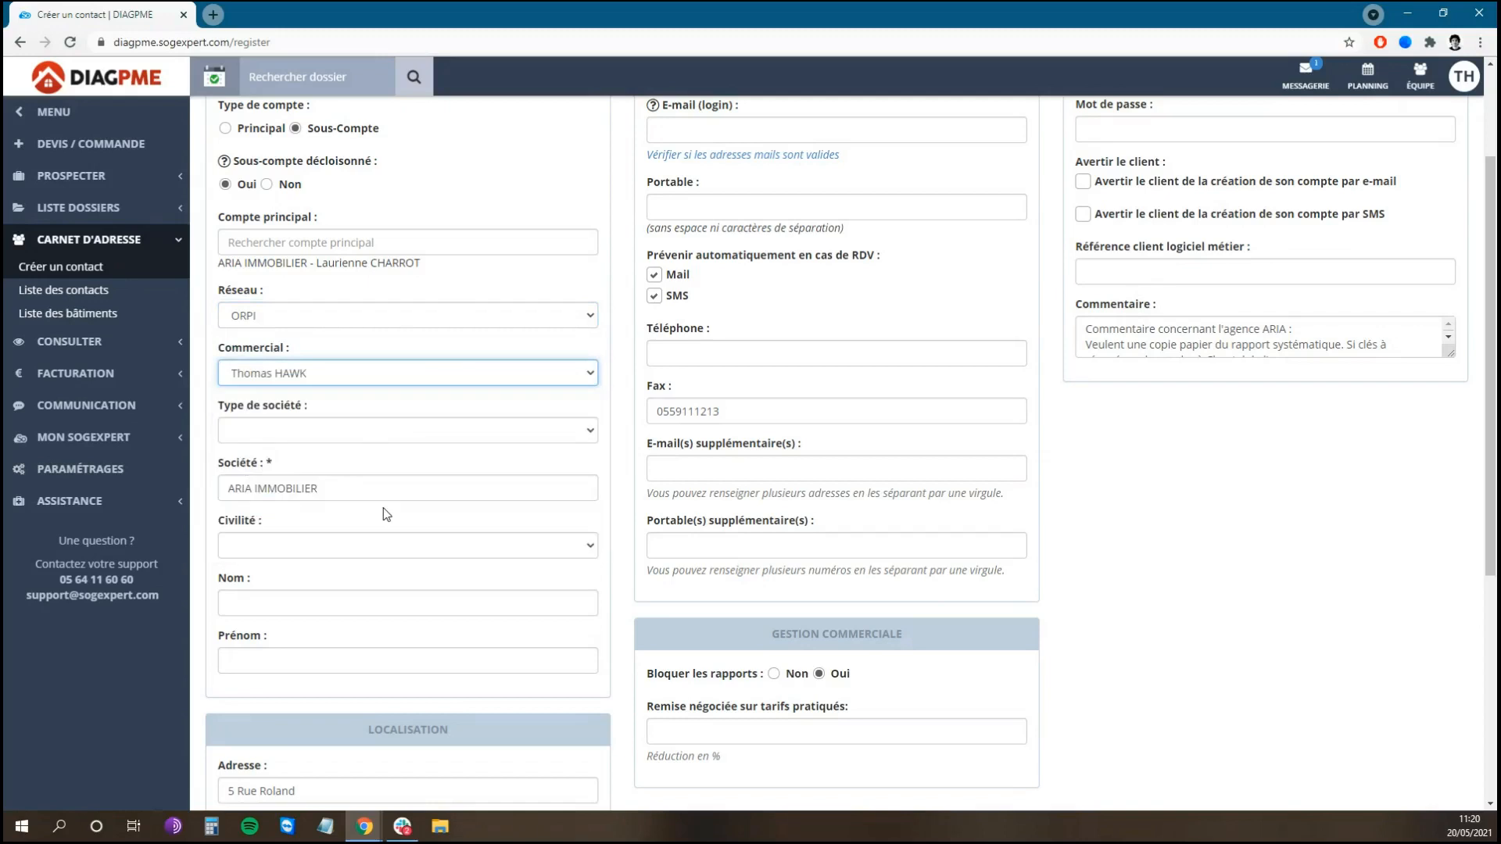
{"action": "left_click", "coordinate": [392, 437]}
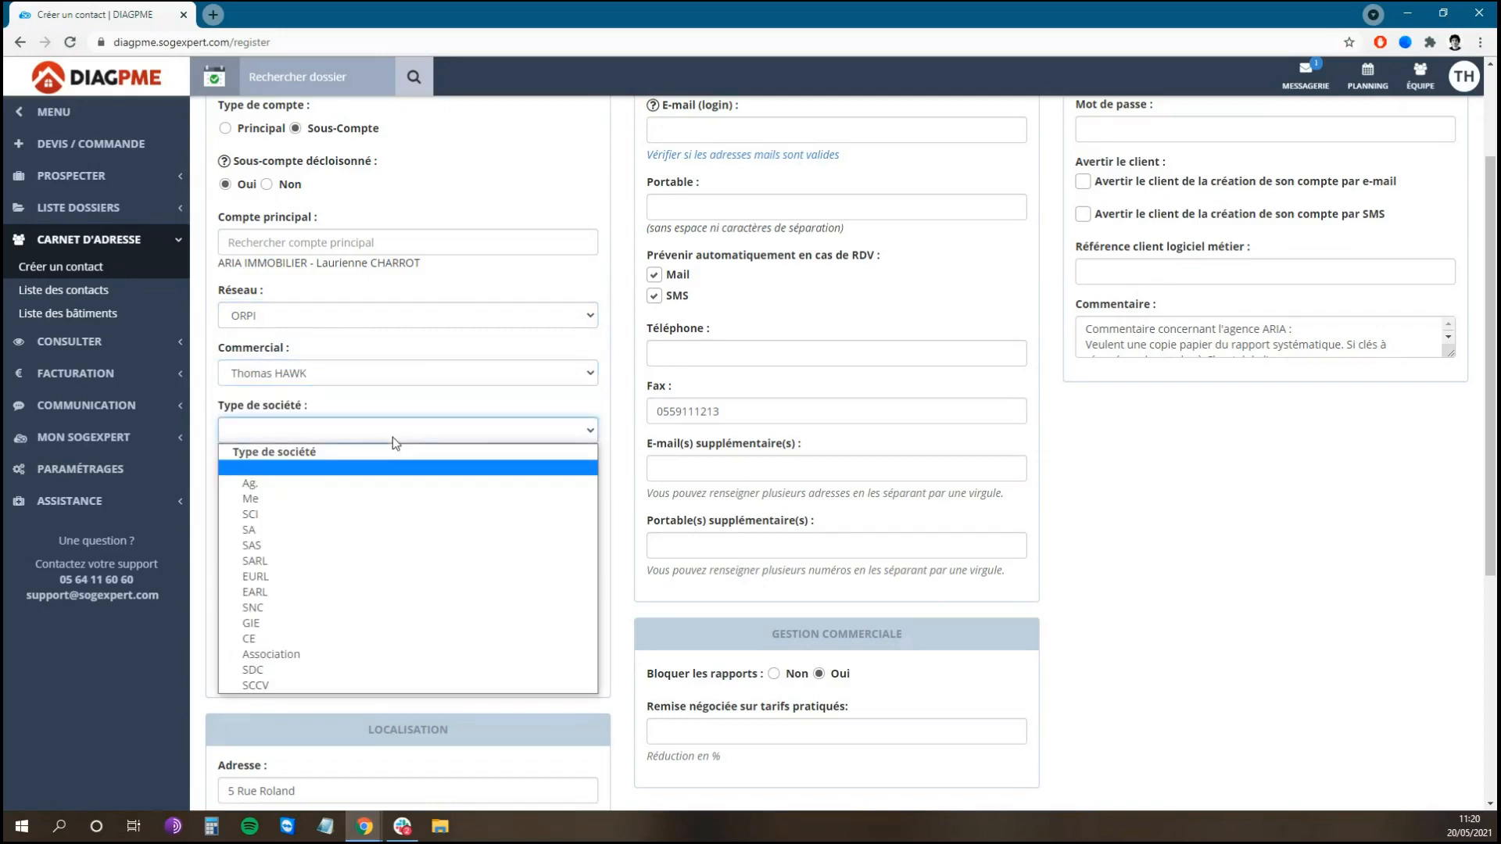
{"action": "left_click", "coordinate": [365, 488]}
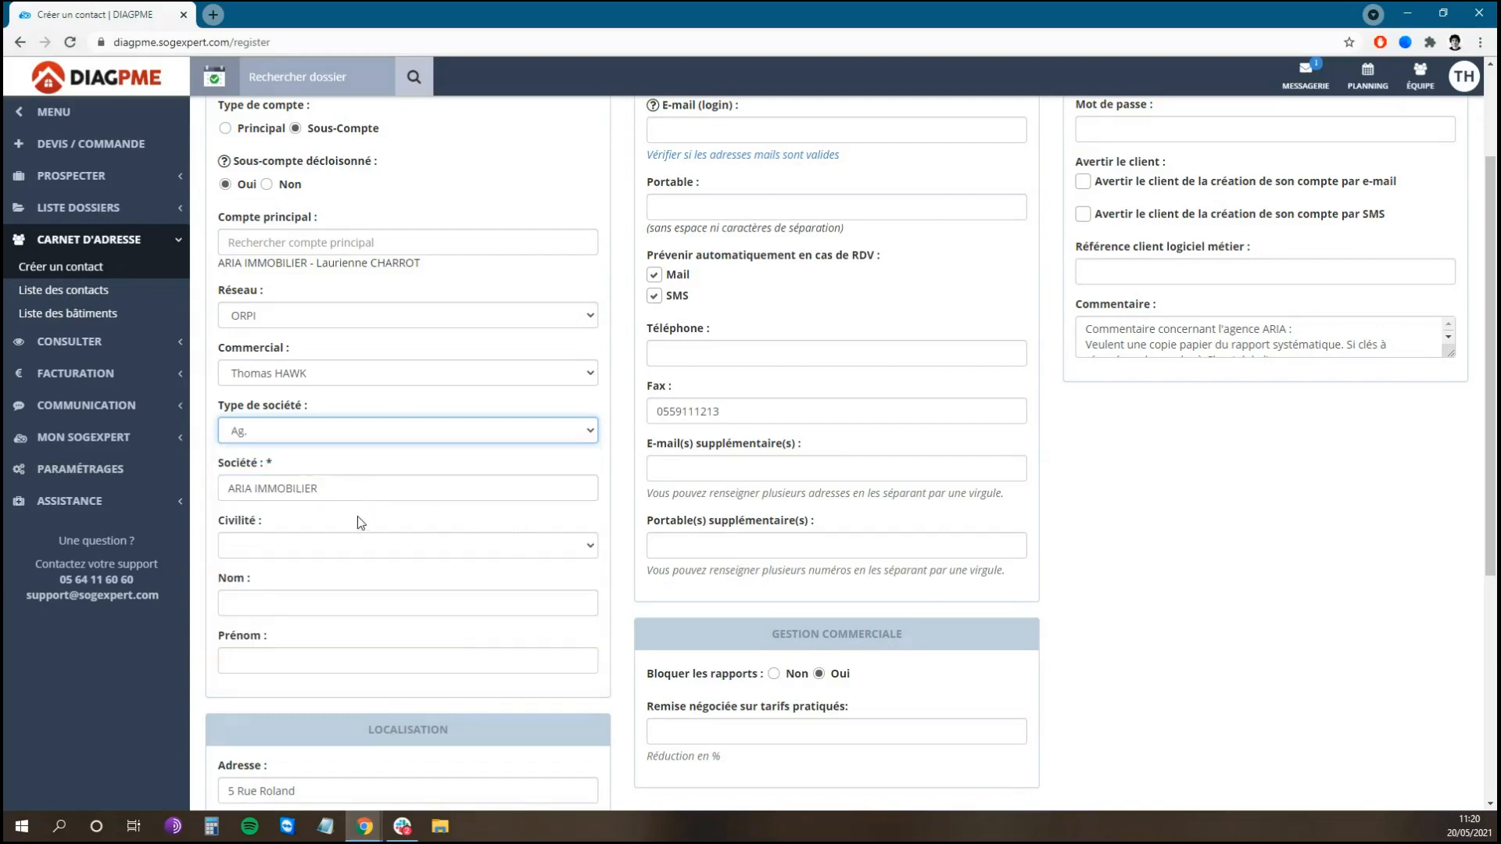
{"action": "left_click", "coordinate": [363, 500]}
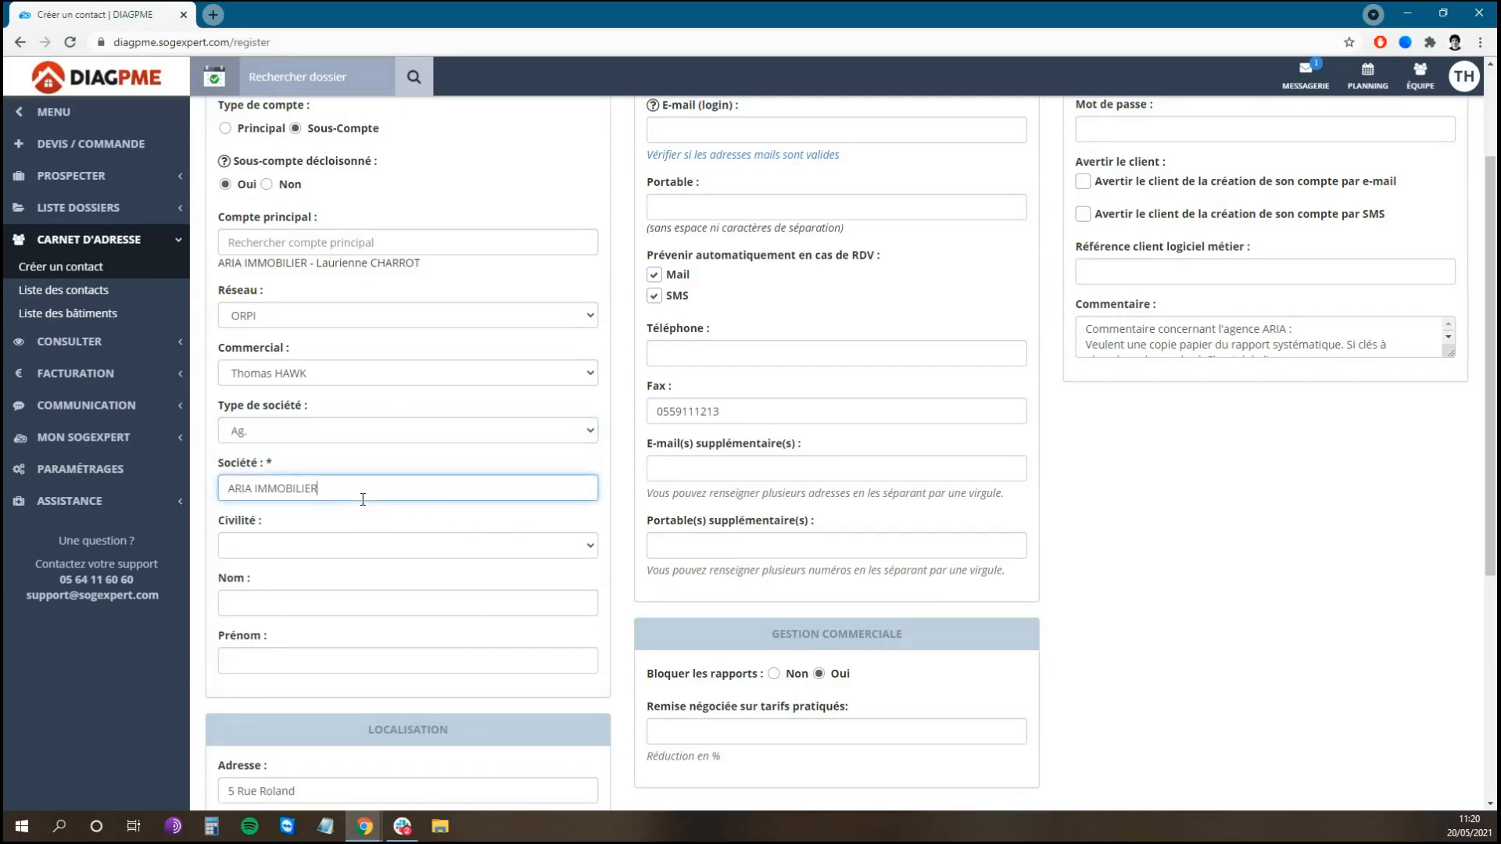
{"action": "scroll", "coordinate": [440, 486], "scroll_direction": "down", "scroll_amount": 2}
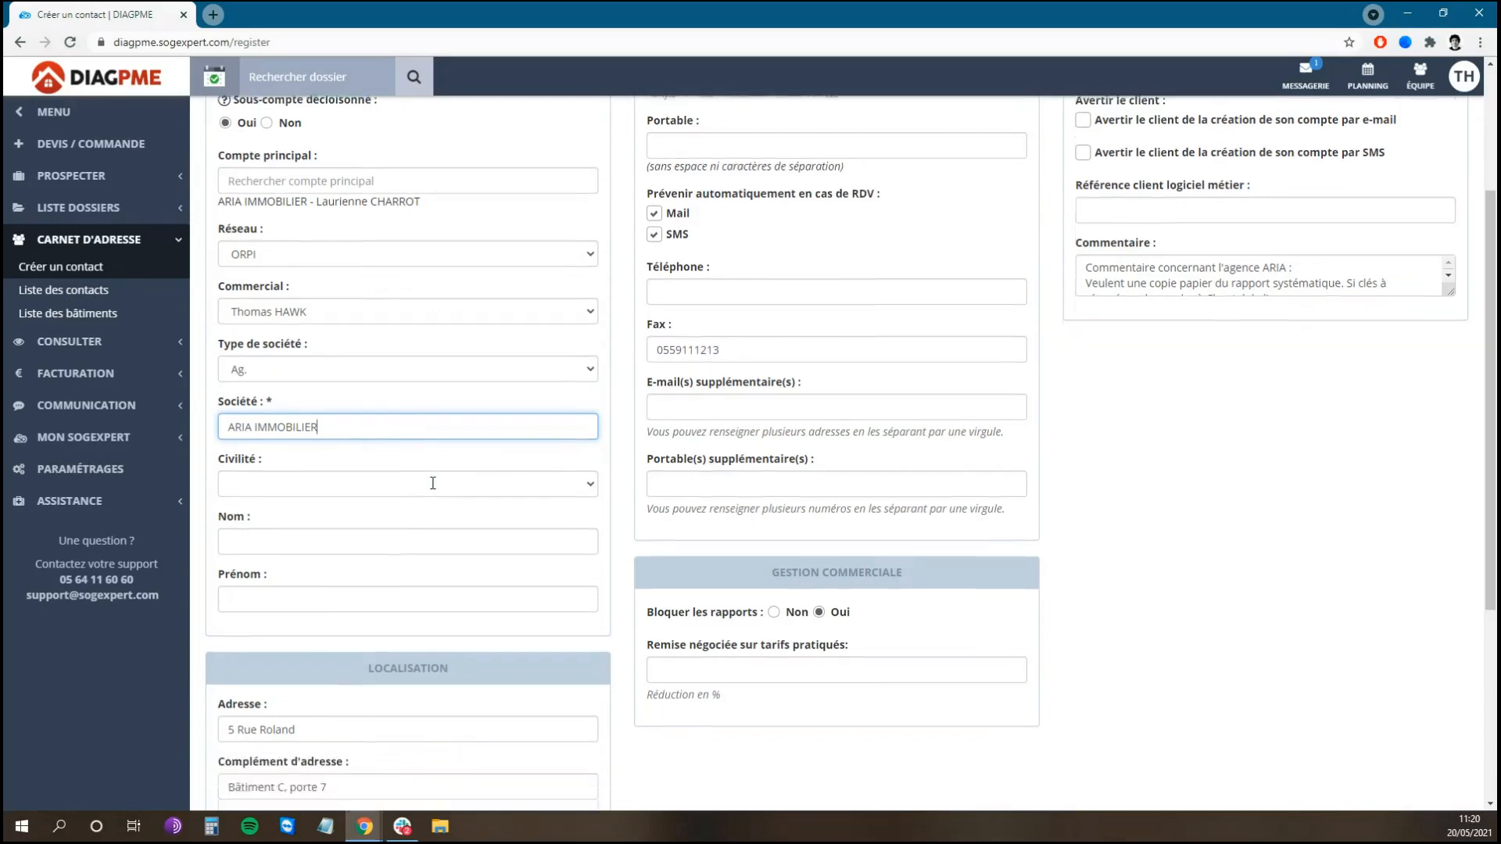
Step: Set Civilité to M. and enter the contact person's surname and first name
{"action": "left_click", "coordinate": [404, 389]}
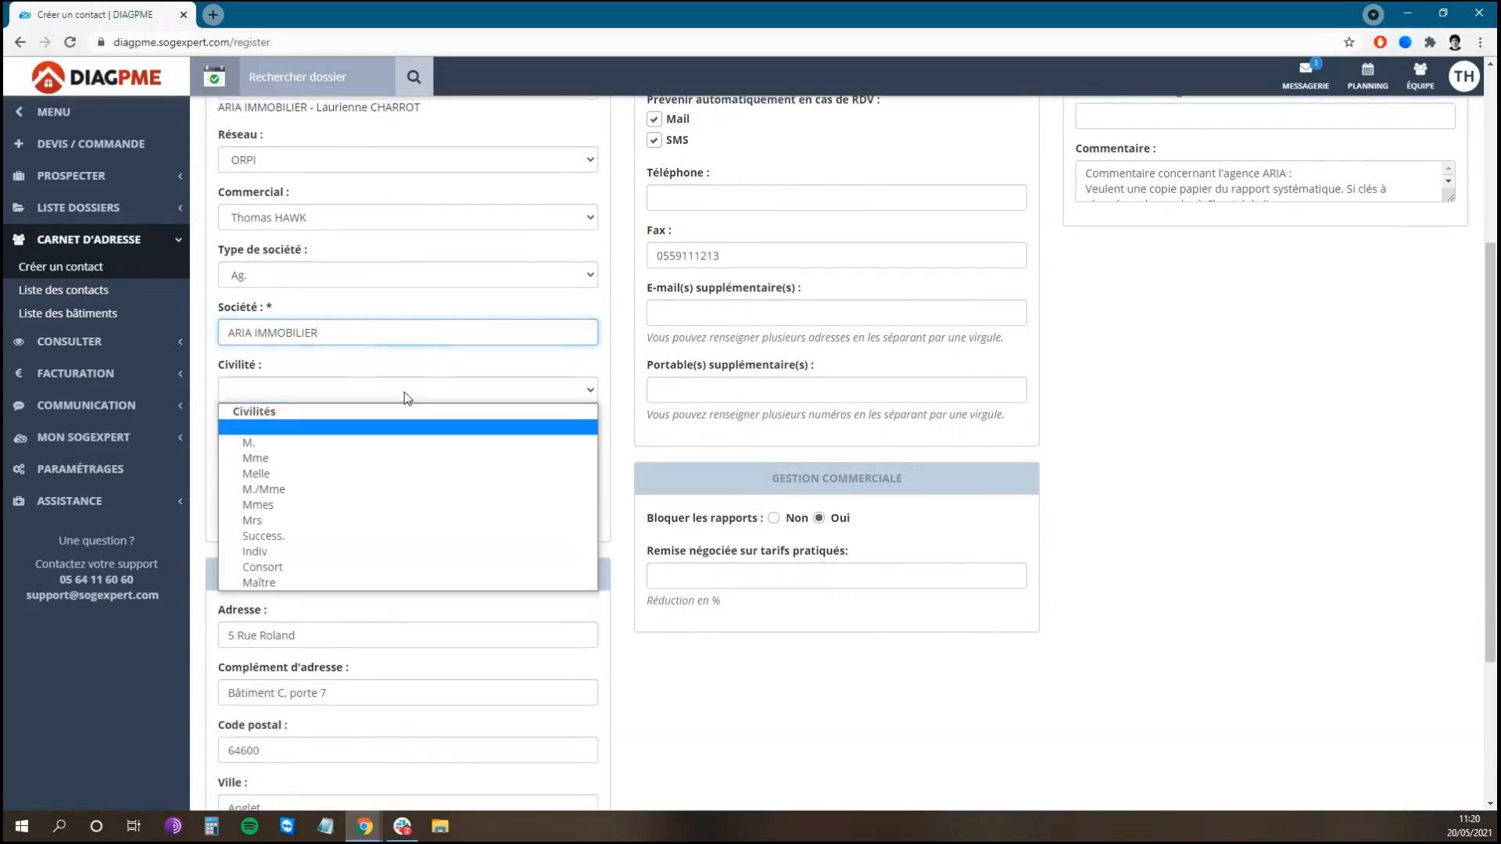
{"action": "left_click", "coordinate": [356, 443]}
{"action": "left_click", "coordinate": [364, 450]}
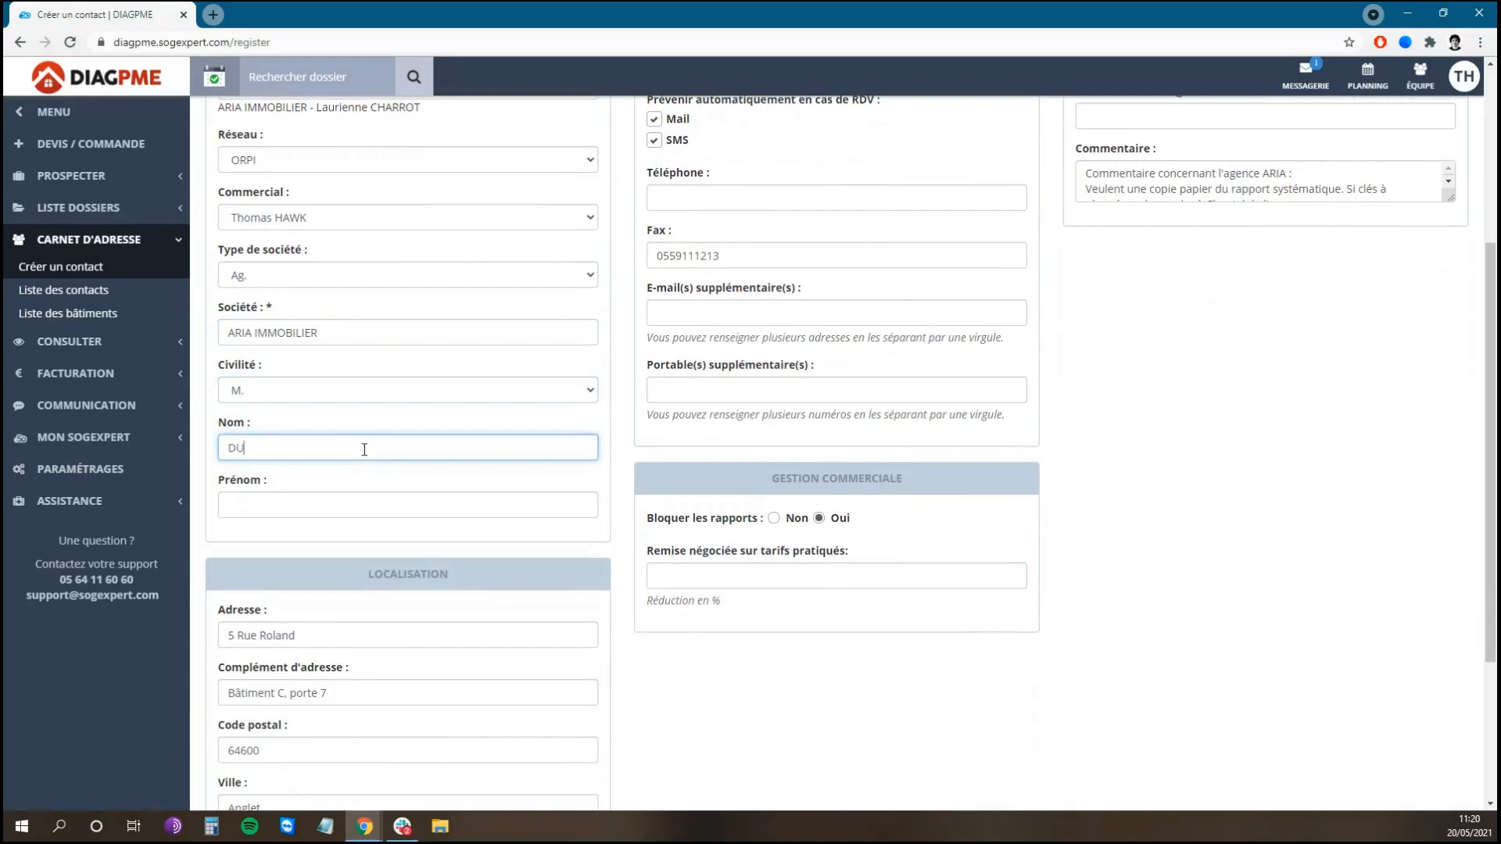
{"action": "key", "text": "Tab"}
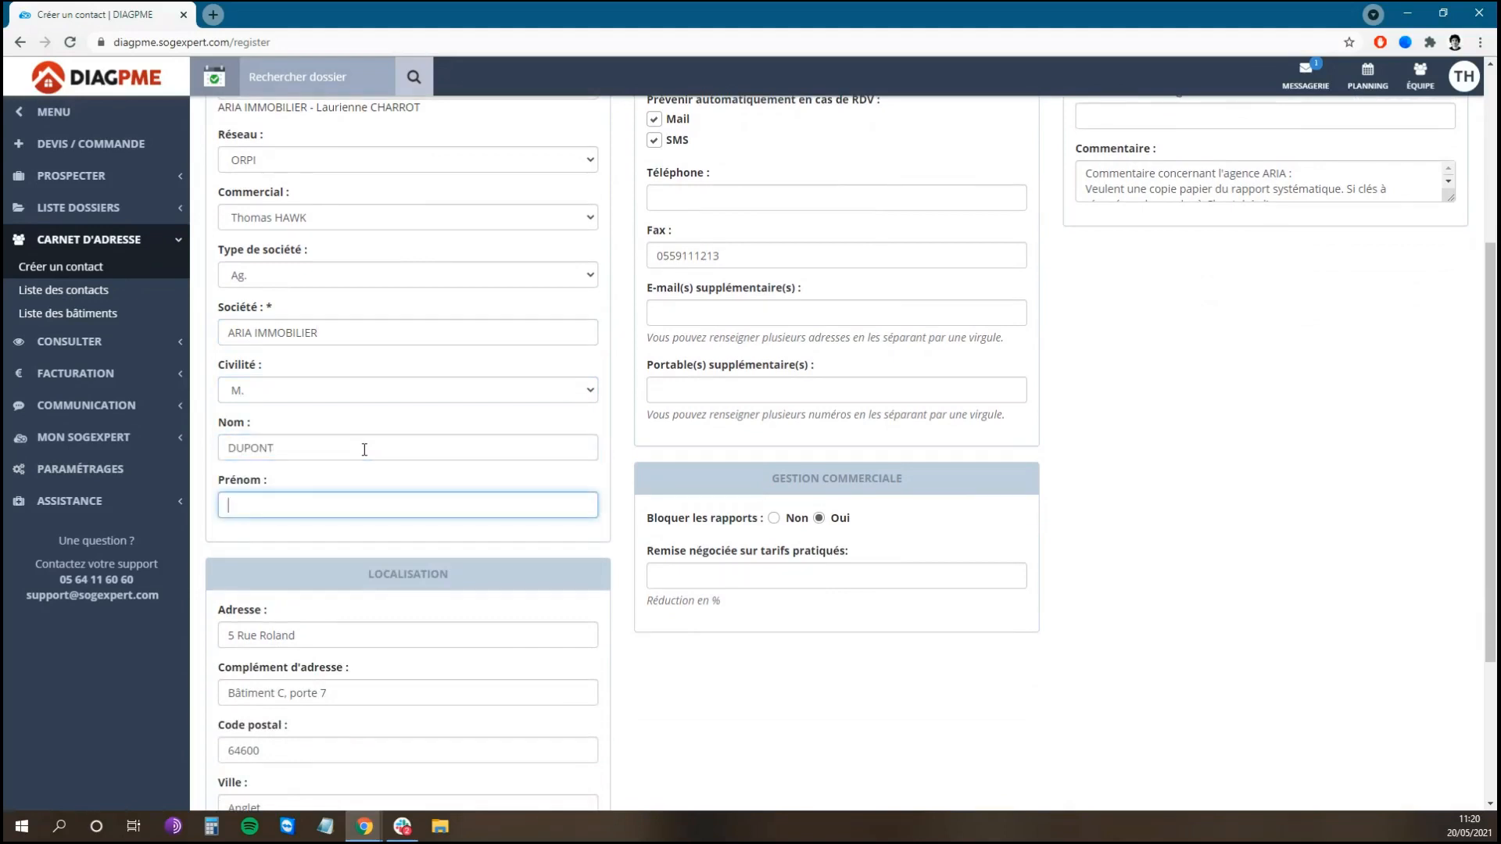
{"action": "scroll", "coordinate": [364, 450], "scroll_direction": "down", "scroll_amount": 3}
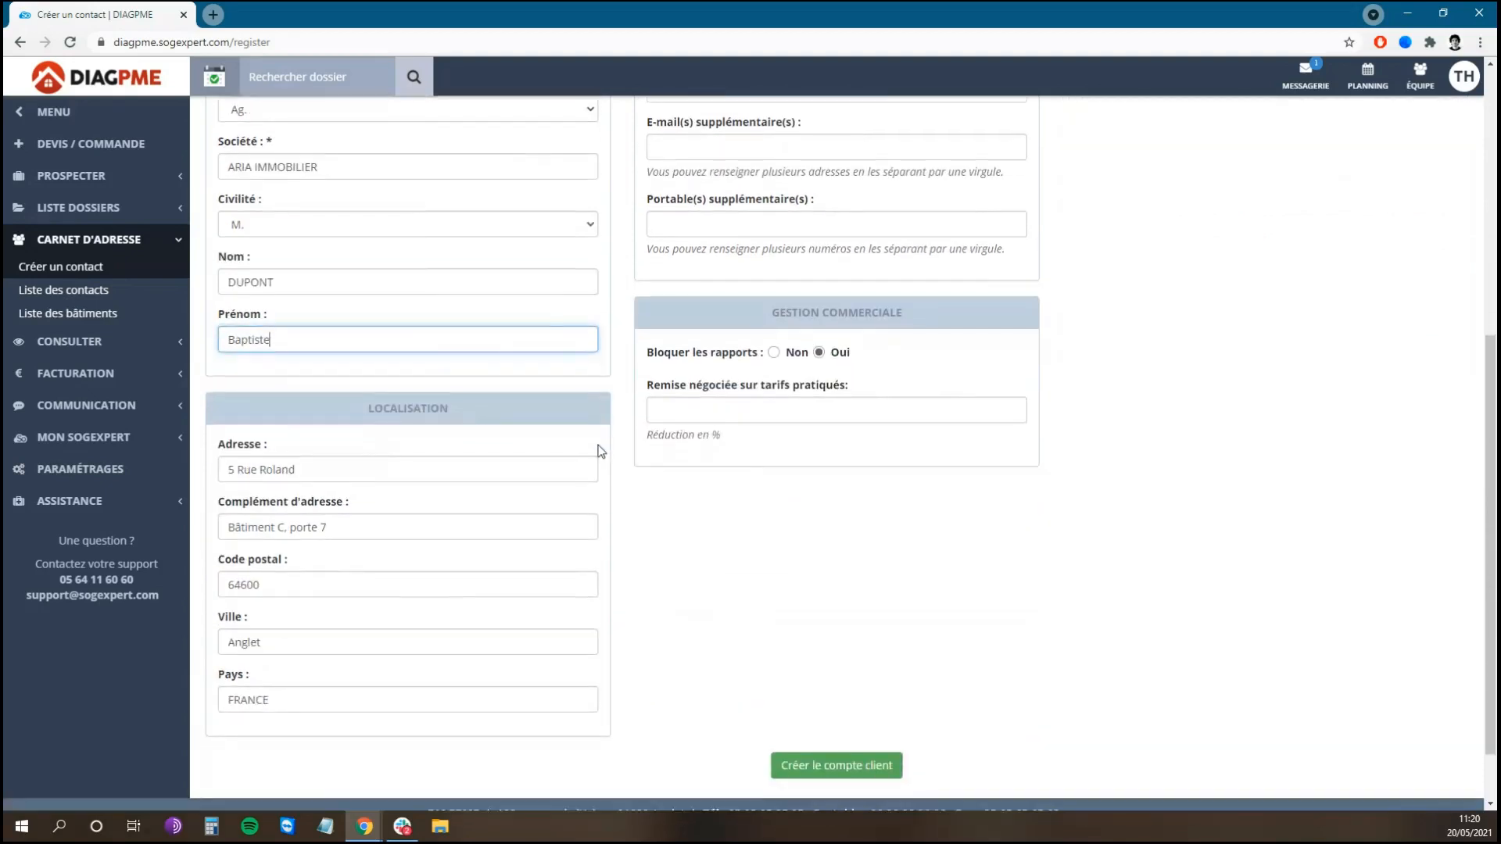
{"action": "left_click", "coordinate": [632, 561]}
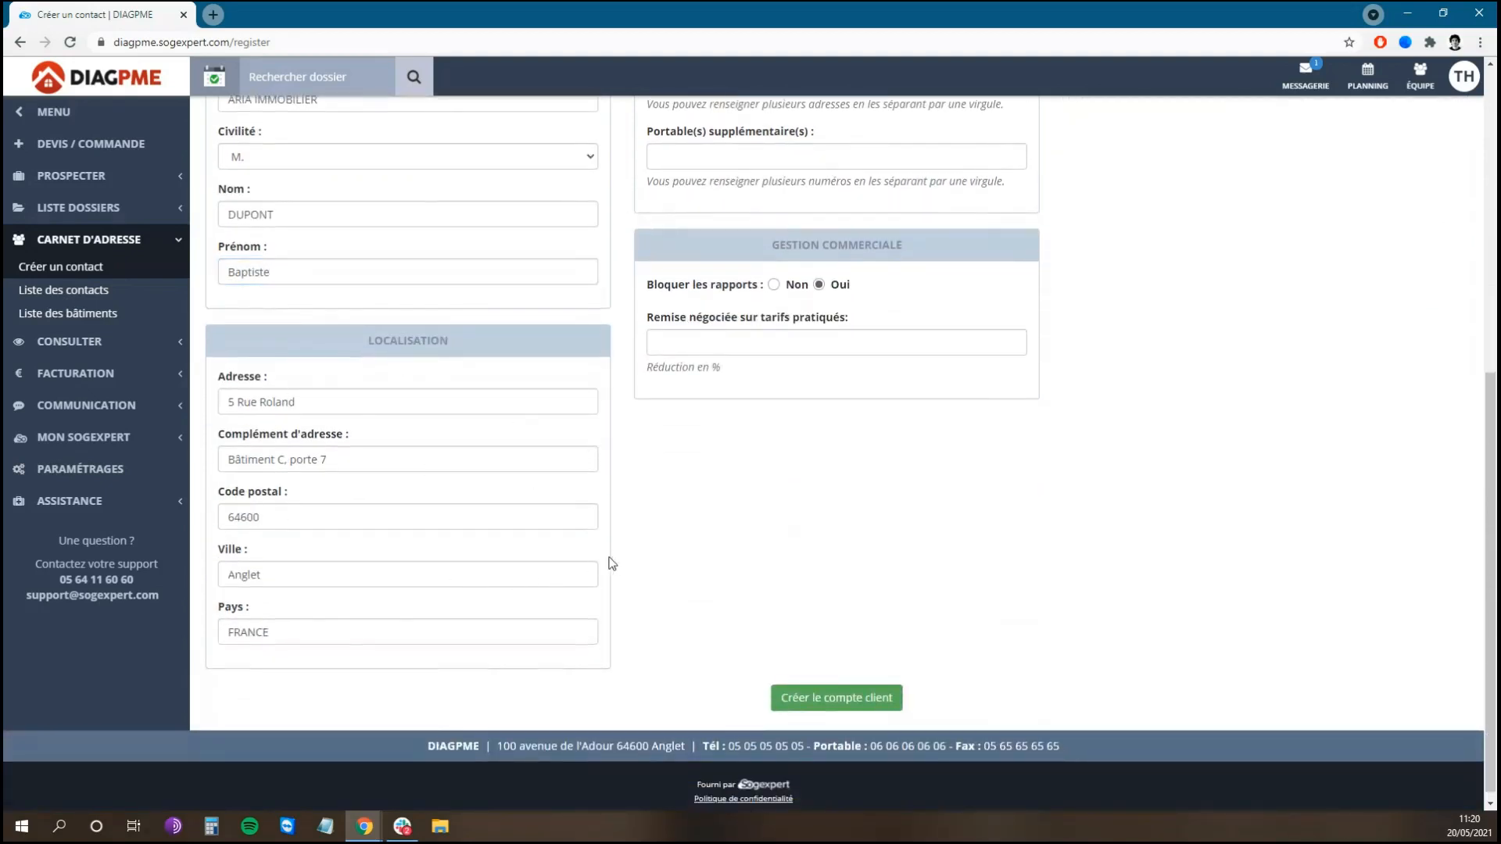
{"action": "scroll", "coordinate": [609, 564], "scroll_direction": "up", "scroll_amount": 7}
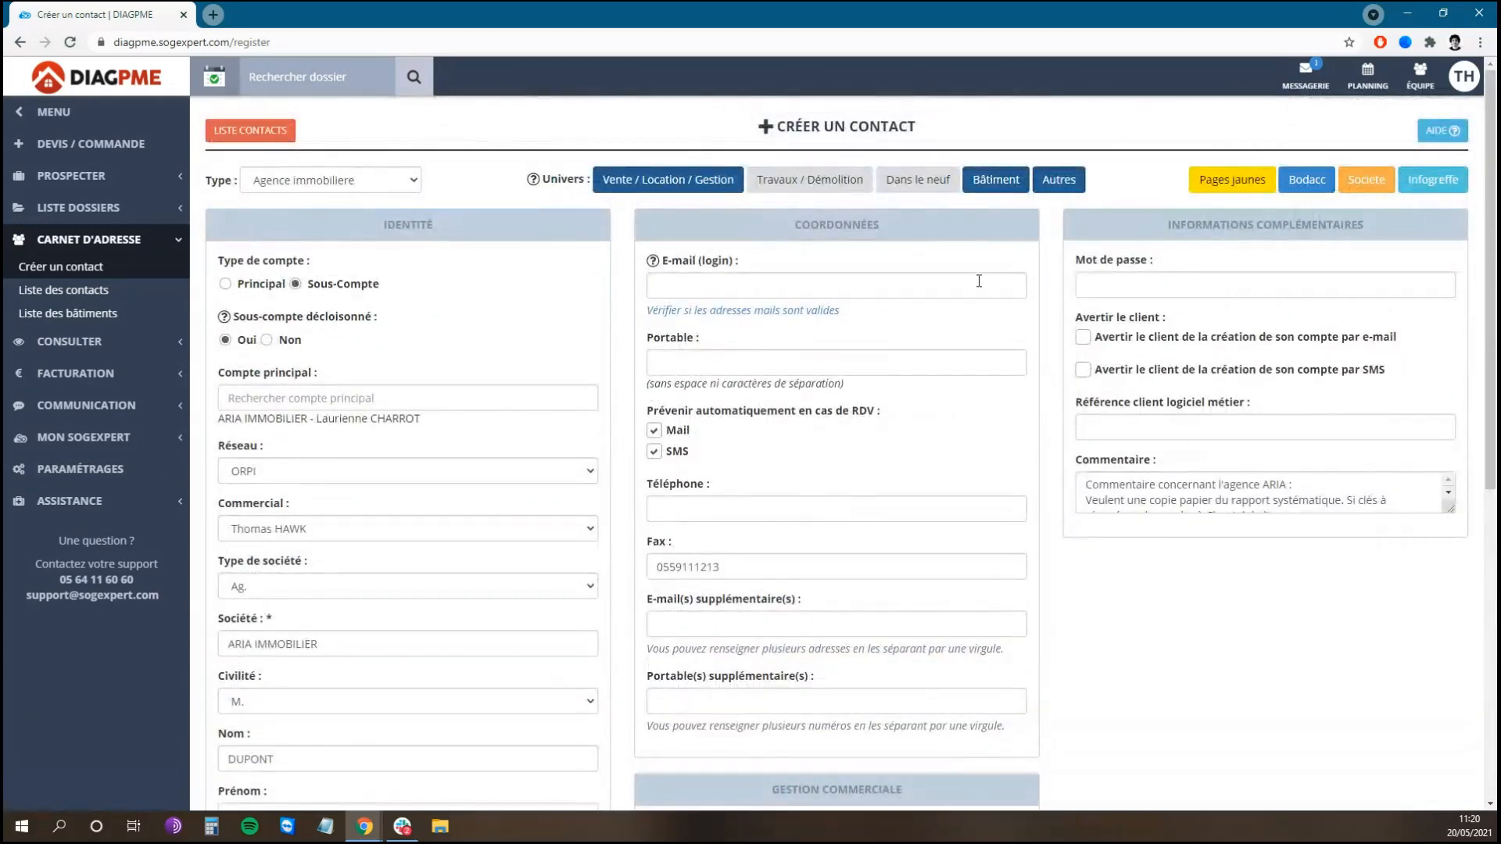
{"action": "scroll", "coordinate": [989, 316], "scroll_direction": "down", "scroll_amount": 1}
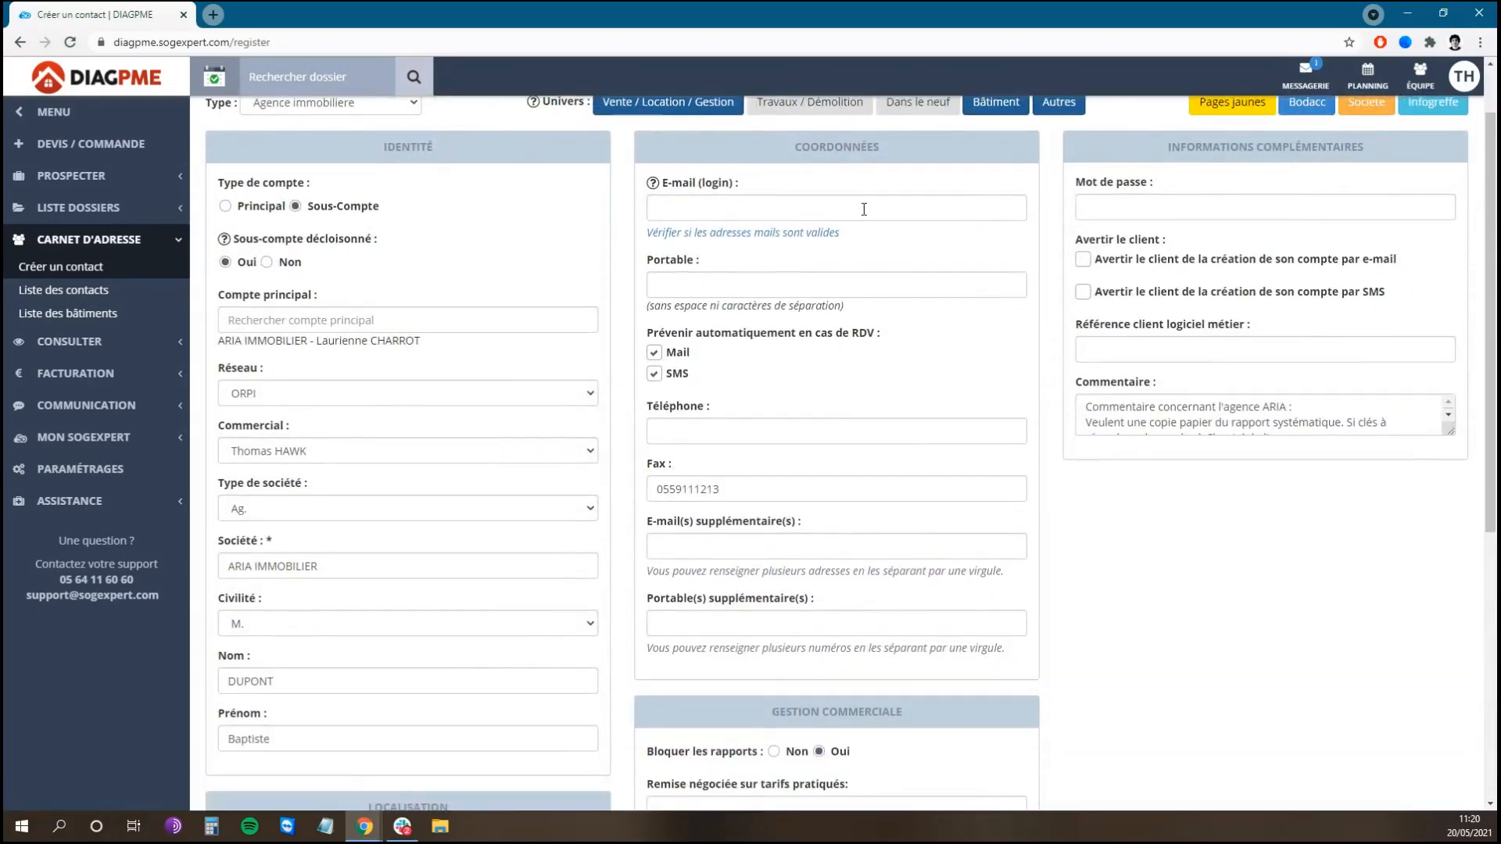
Step: Enter the contact's login e-mail and uncheck Mail for automatic appointment notices
{"action": "left_click", "coordinate": [899, 208]}
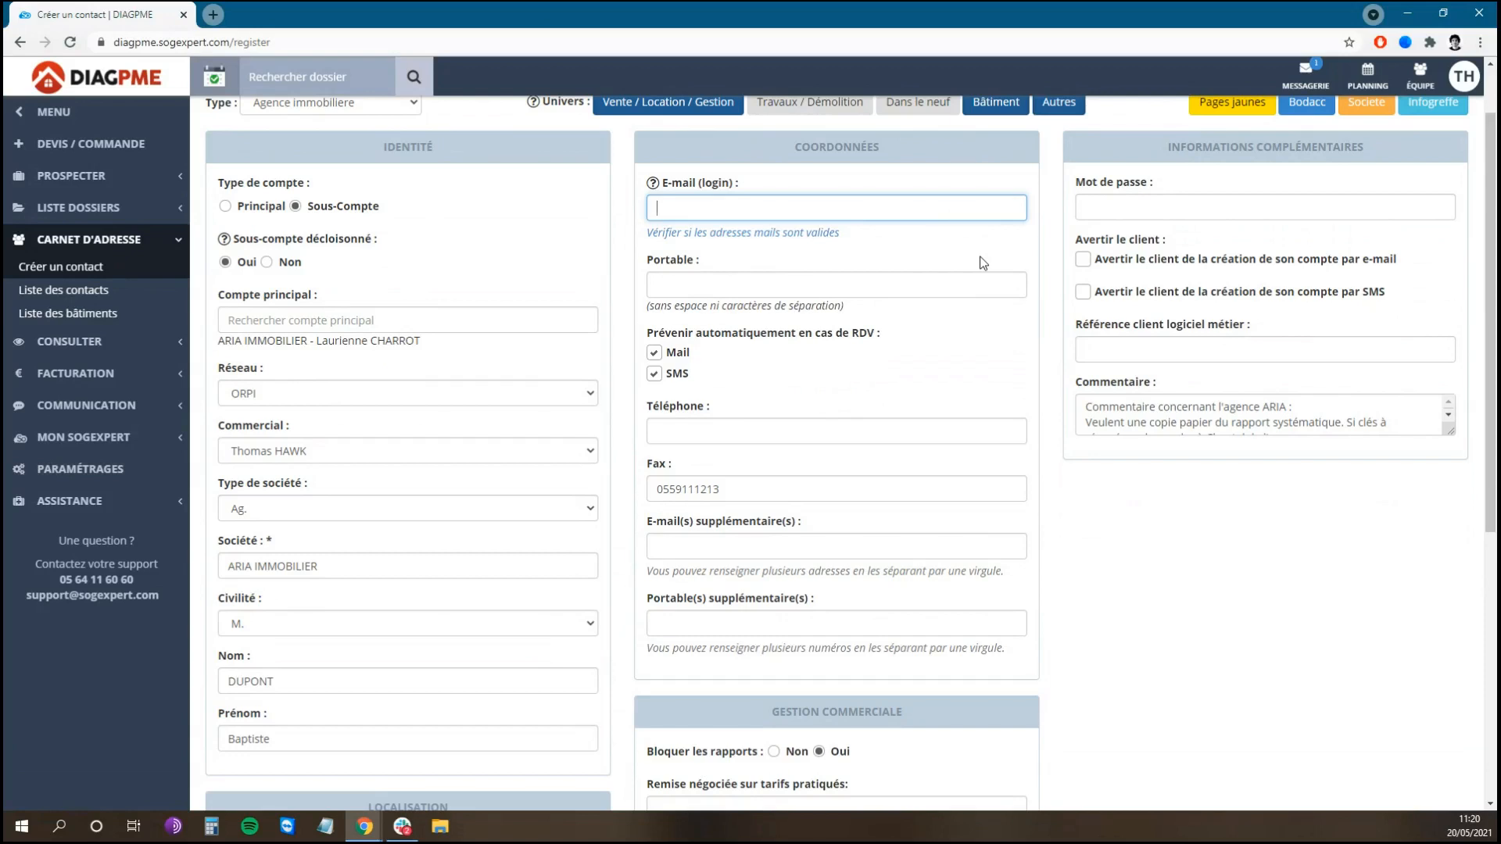
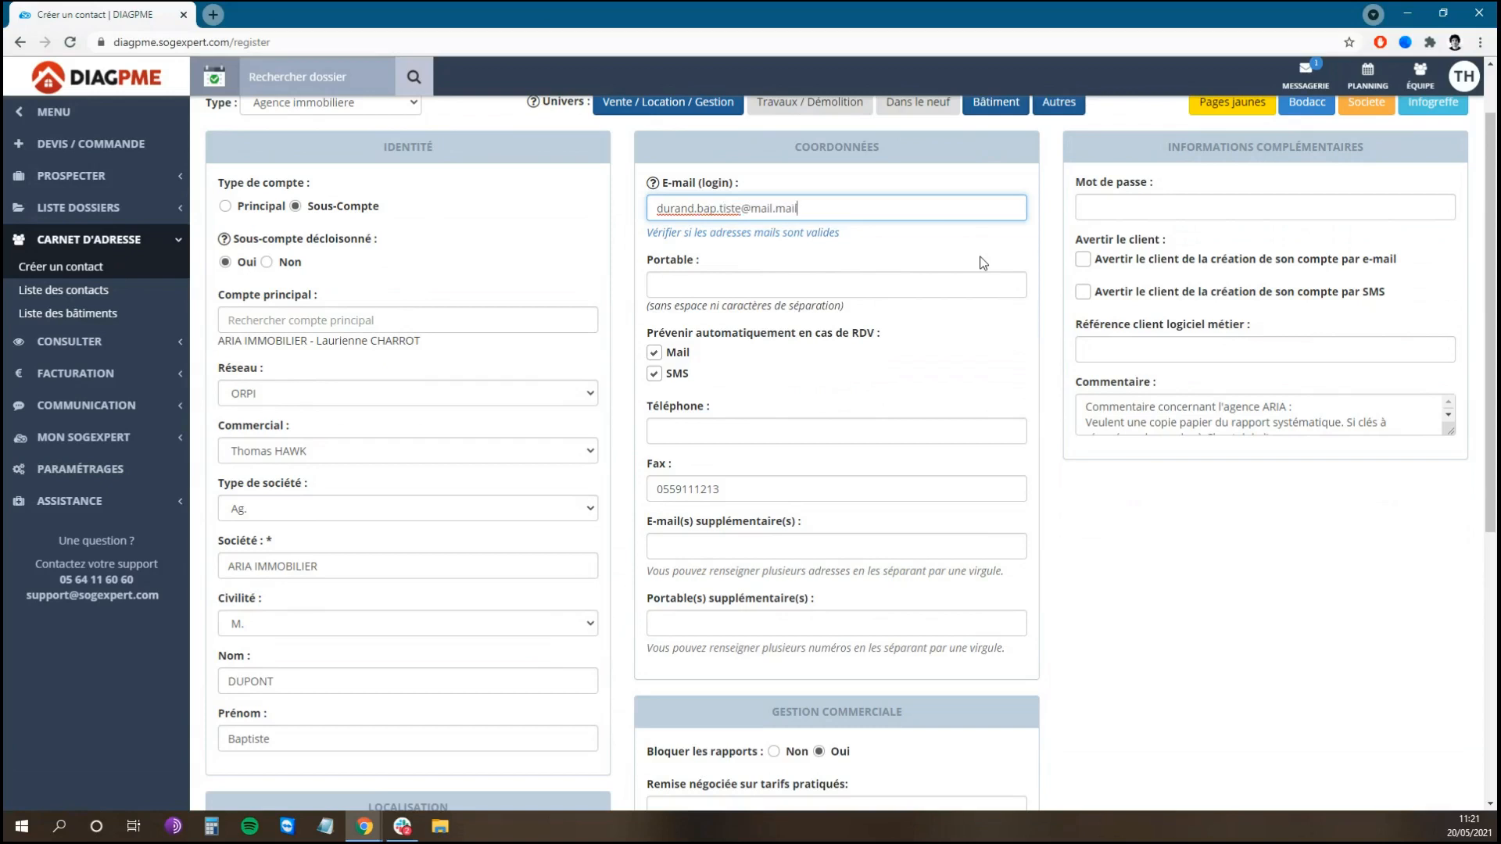
{"action": "left_click", "coordinate": [887, 285]}
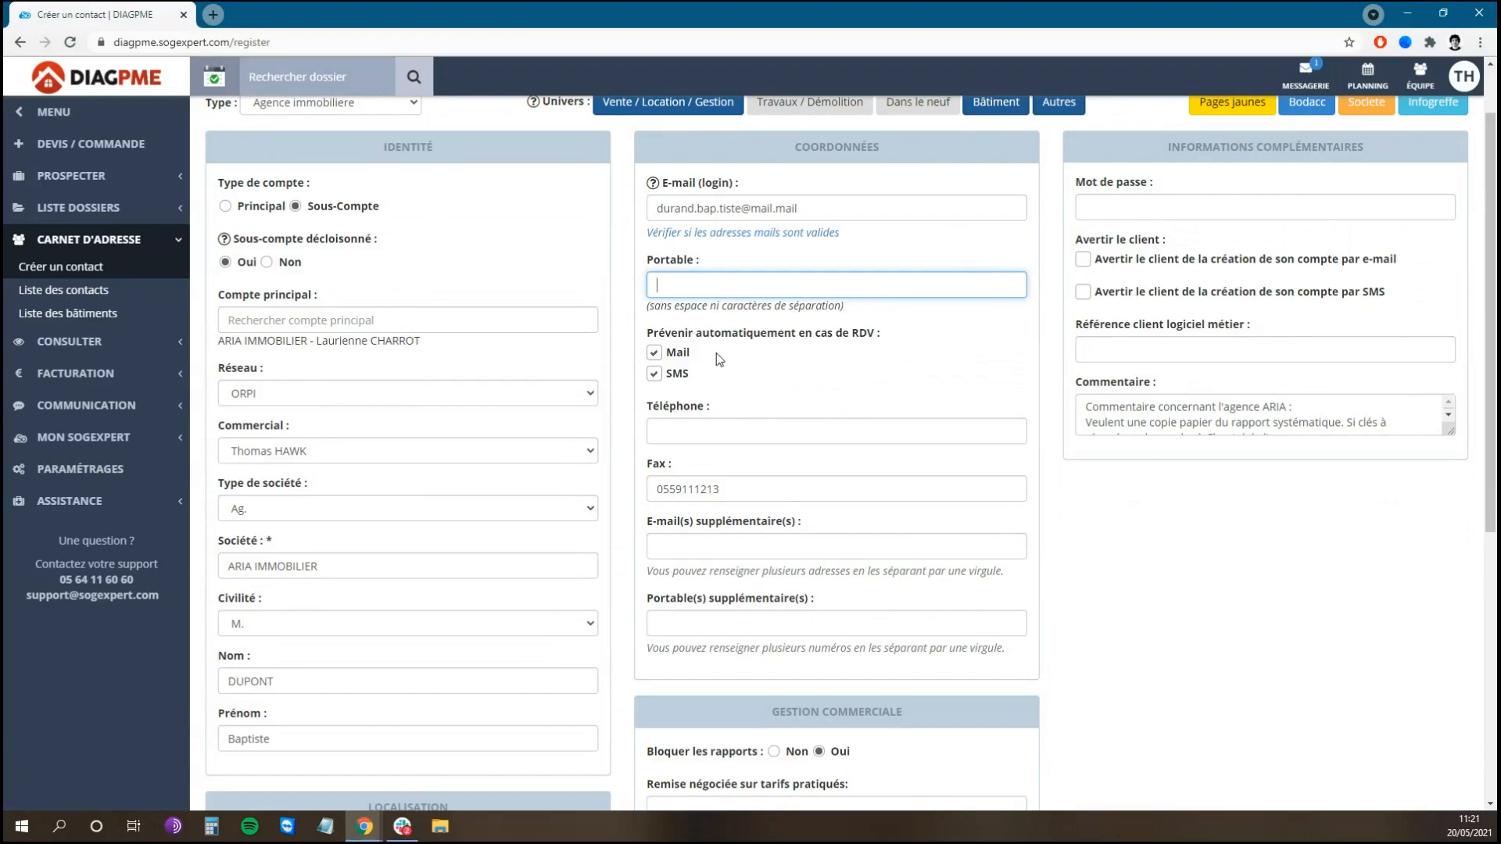
{"action": "left_click", "coordinate": [662, 377]}
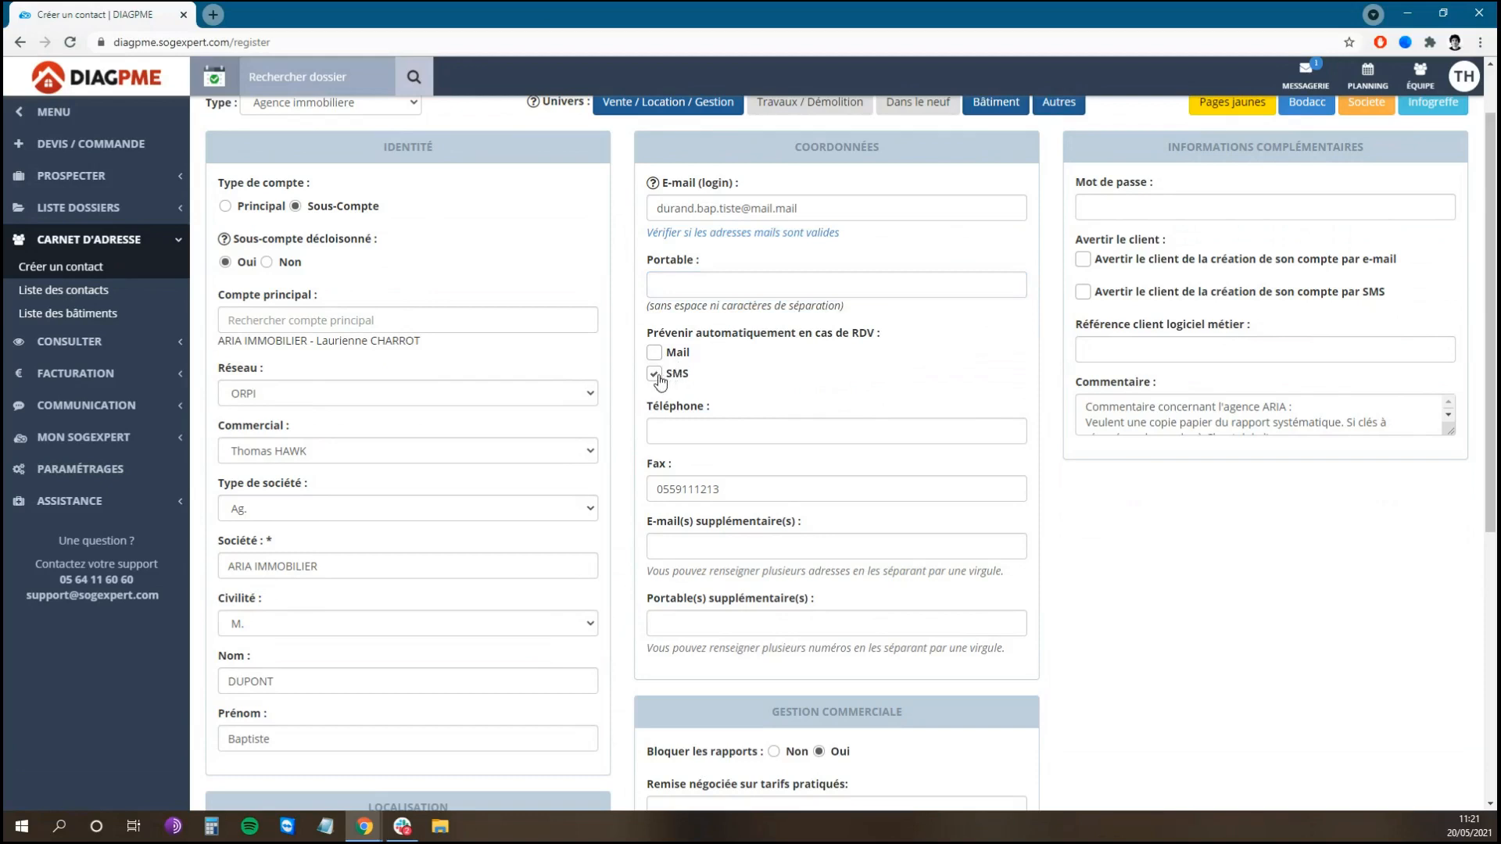
Step: Uncheck SMS under 'Prévenir automatiquement en cas de RDV'
{"action": "left_click", "coordinate": [1464, 76]}
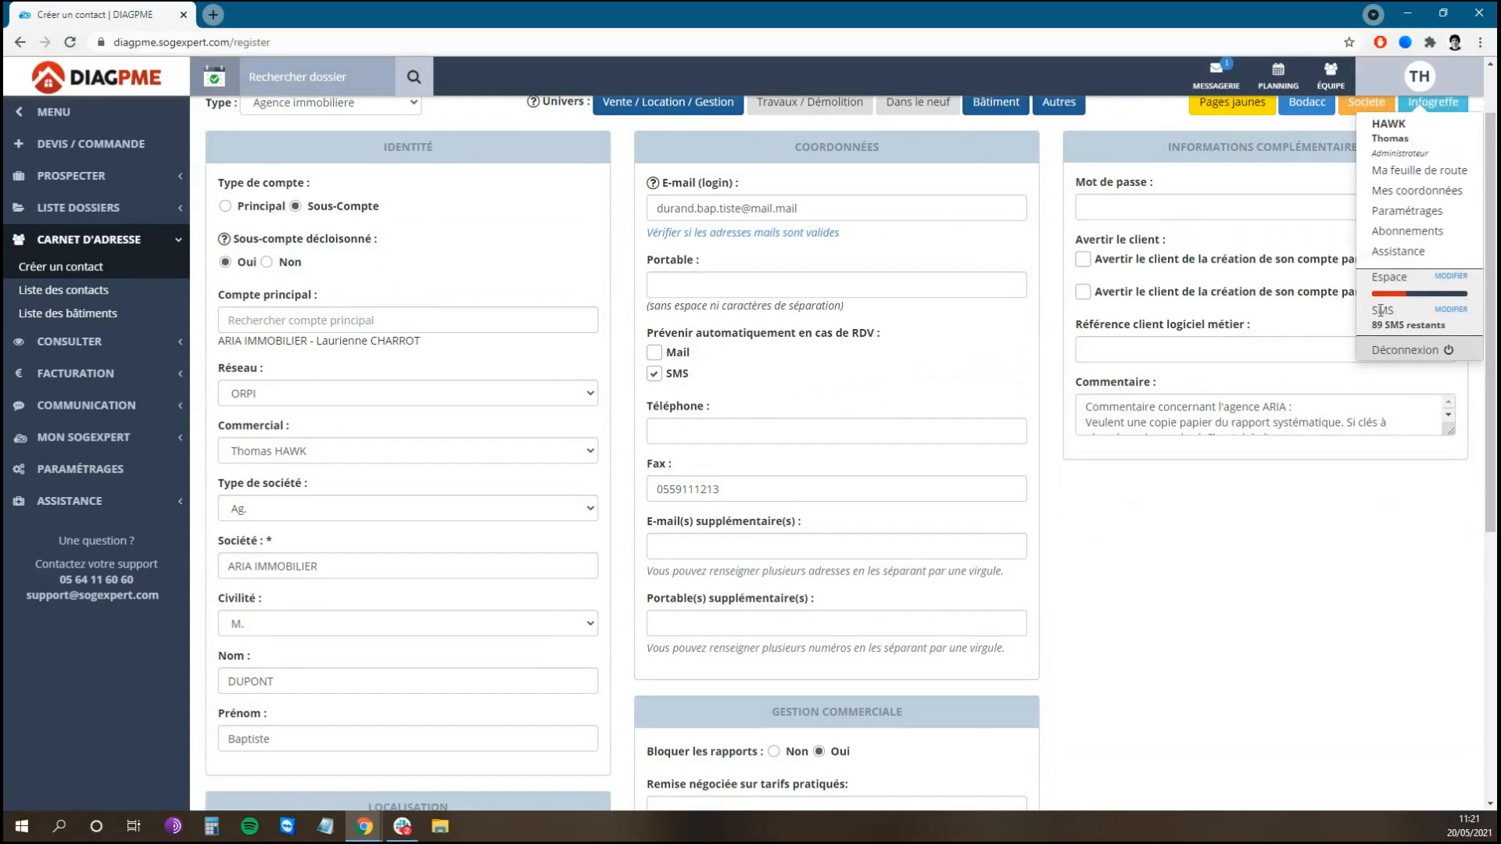
{"action": "left_click", "coordinate": [1440, 87]}
{"action": "left_click", "coordinate": [664, 376]}
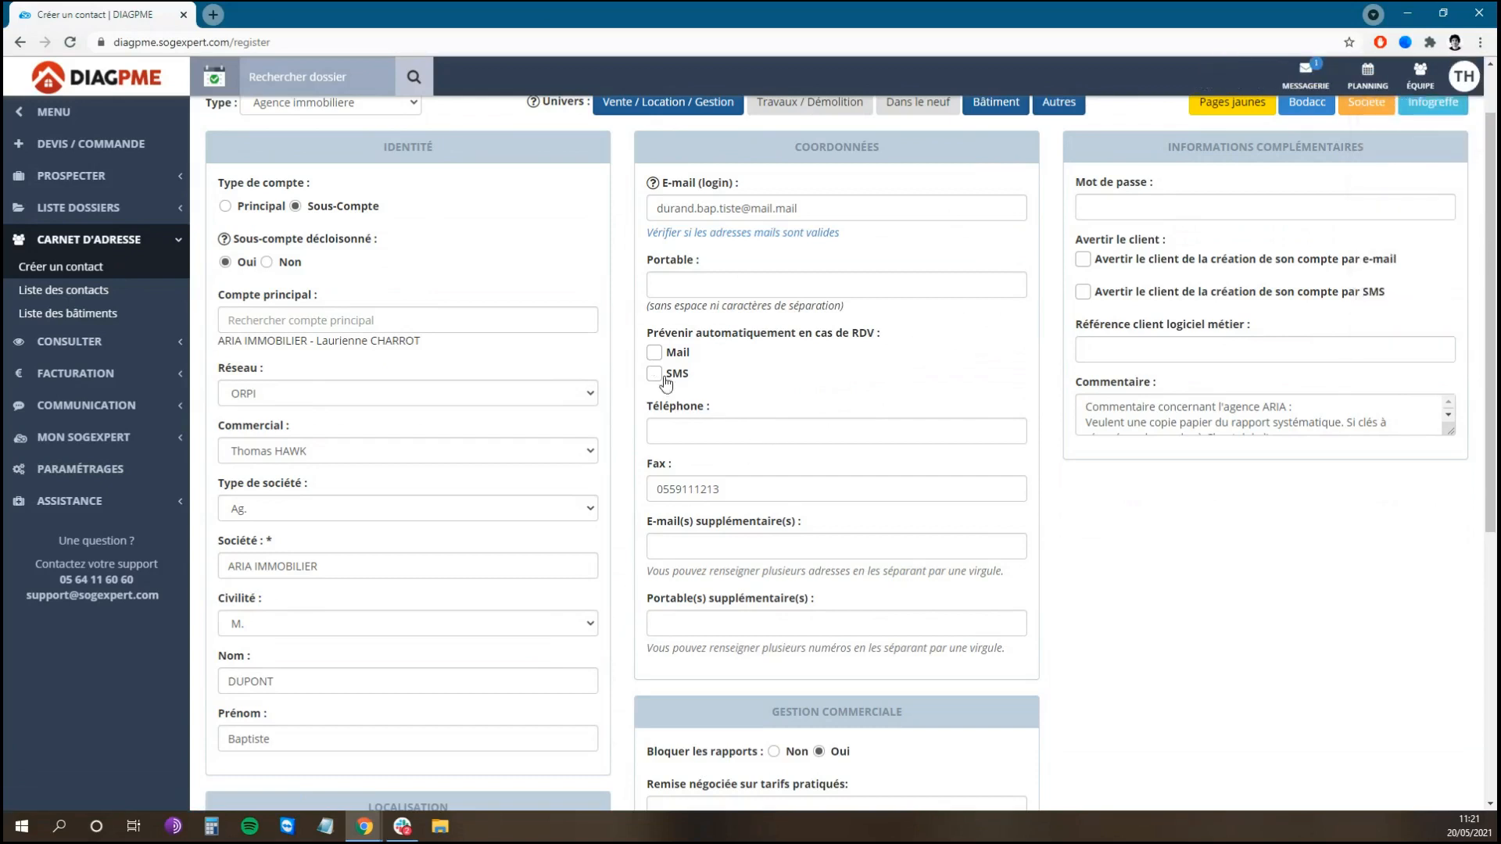
Step: Step through Téléphone, Fax, additional e-mails and additional mobiles, leaving the fax pre-filled
{"action": "left_click", "coordinate": [953, 429]}
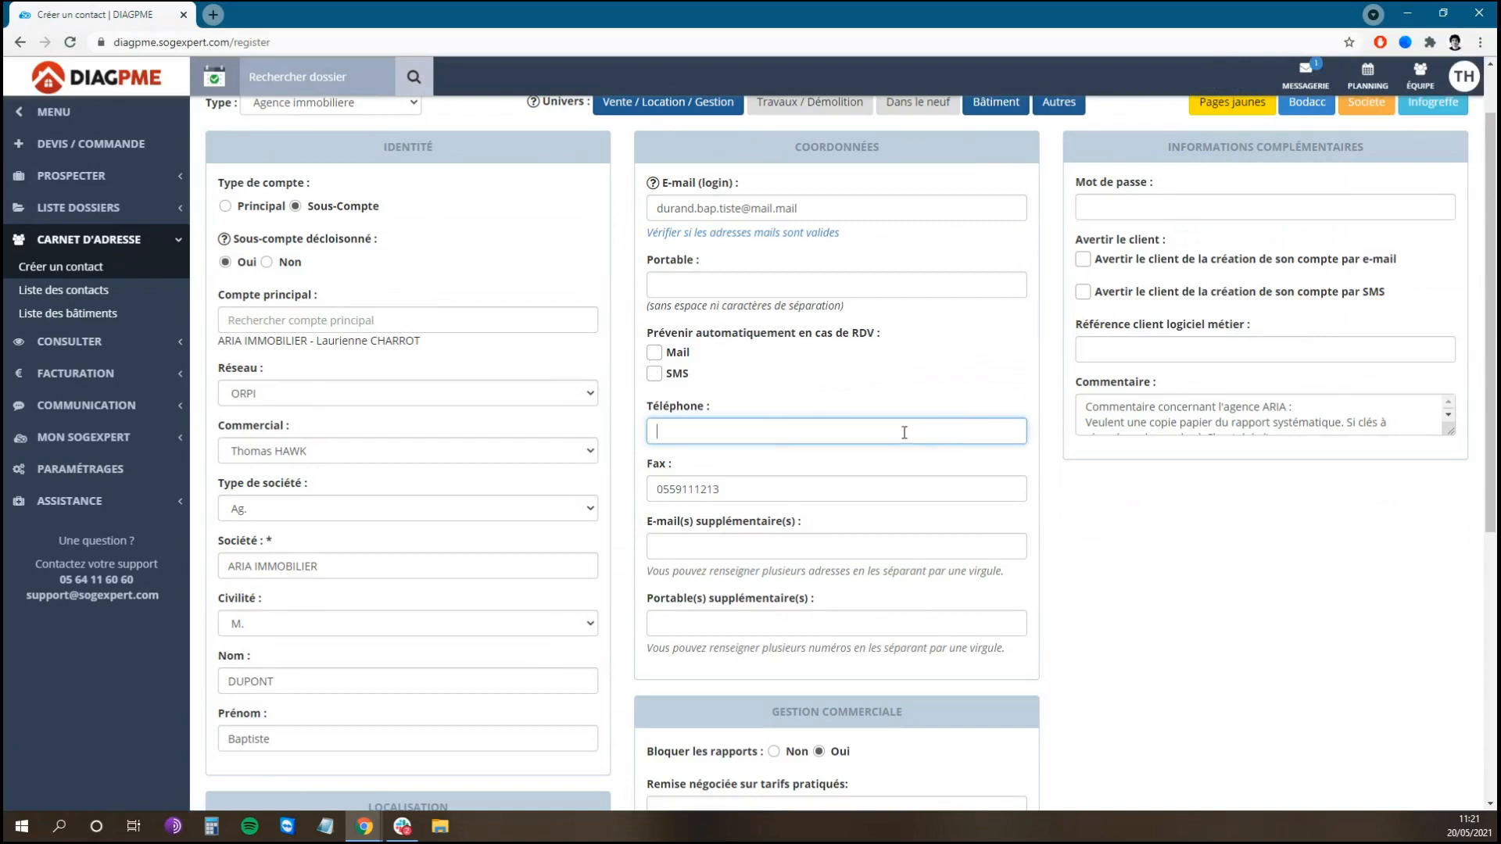
{"action": "scroll", "coordinate": [777, 438], "scroll_direction": "down", "scroll_amount": 1}
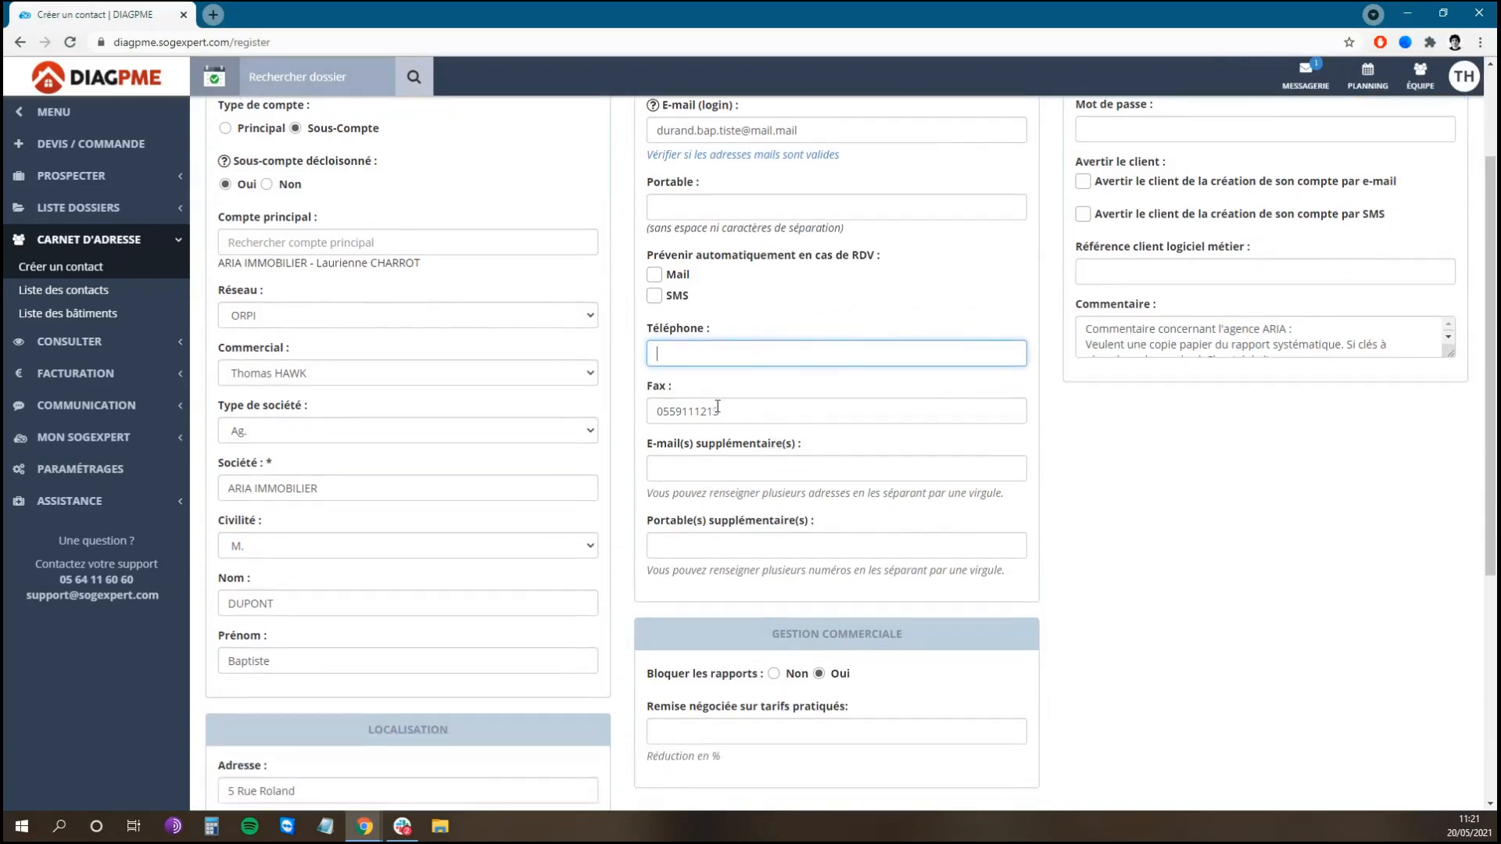
{"action": "left_click", "coordinate": [718, 408]}
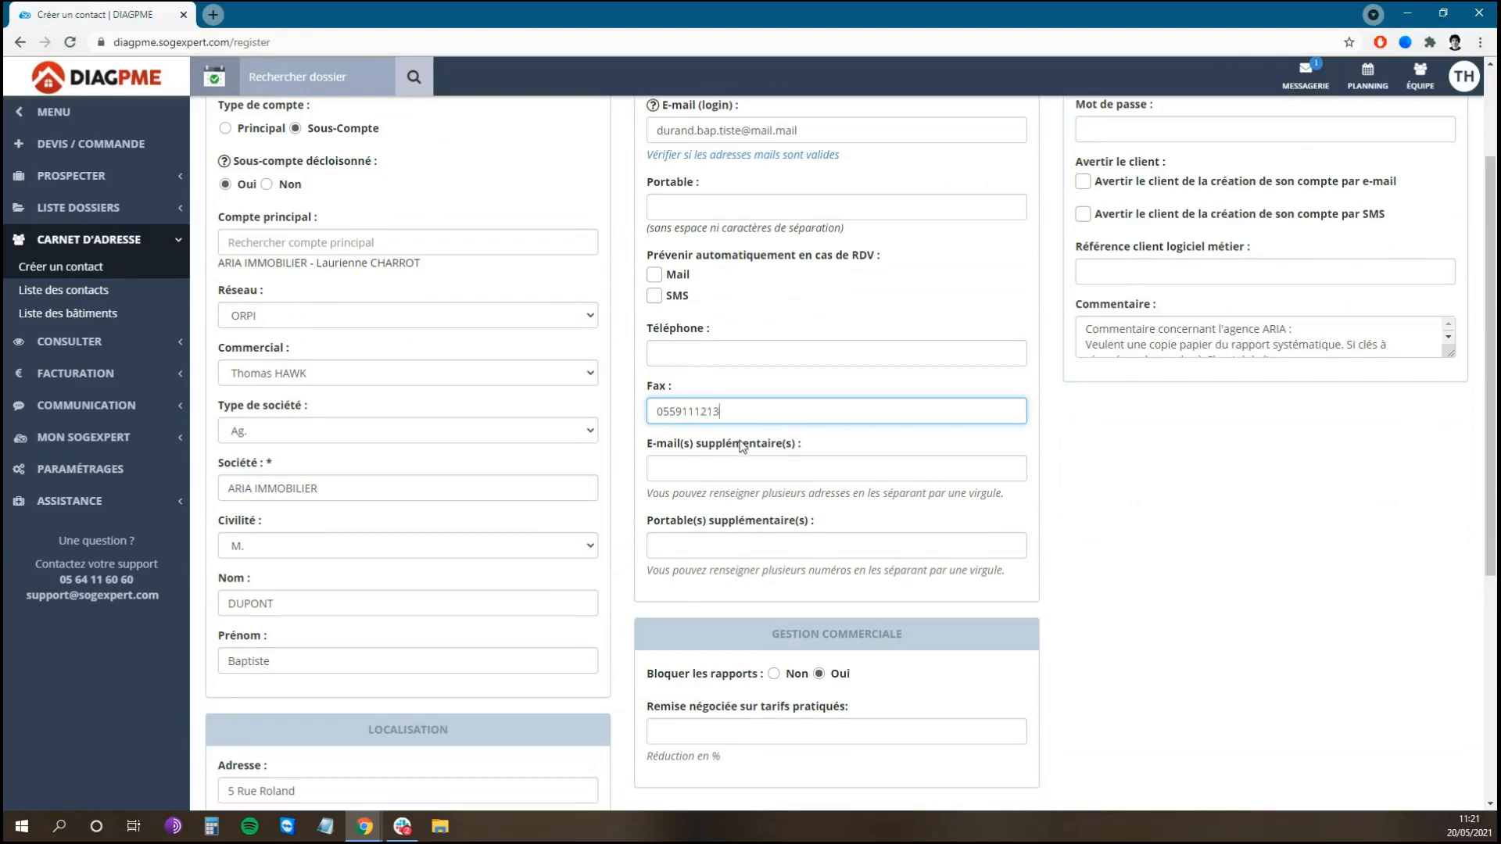
{"action": "left_click", "coordinate": [806, 473]}
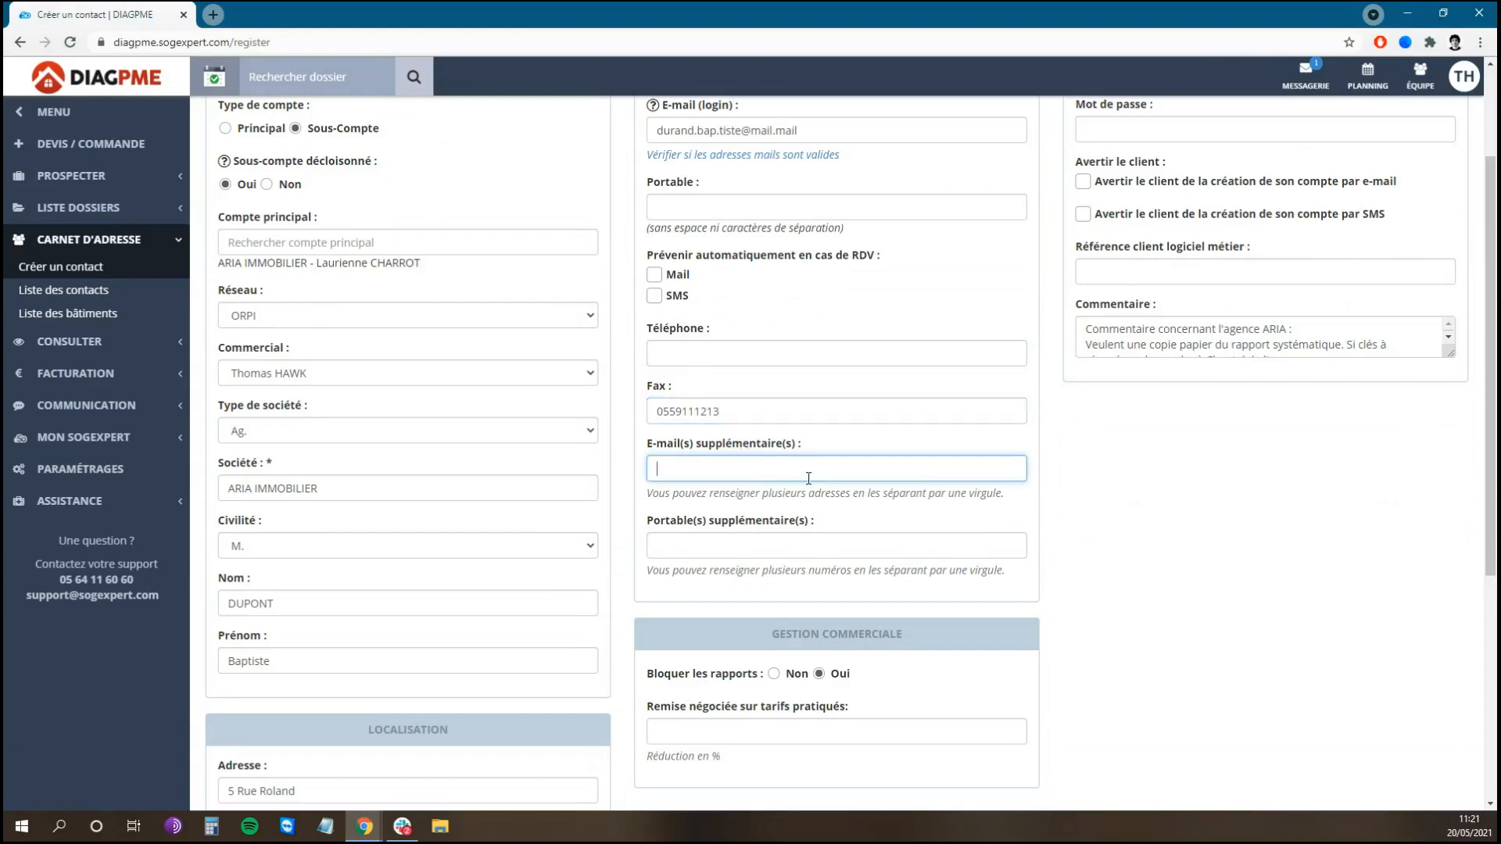
{"action": "left_click", "coordinate": [850, 539]}
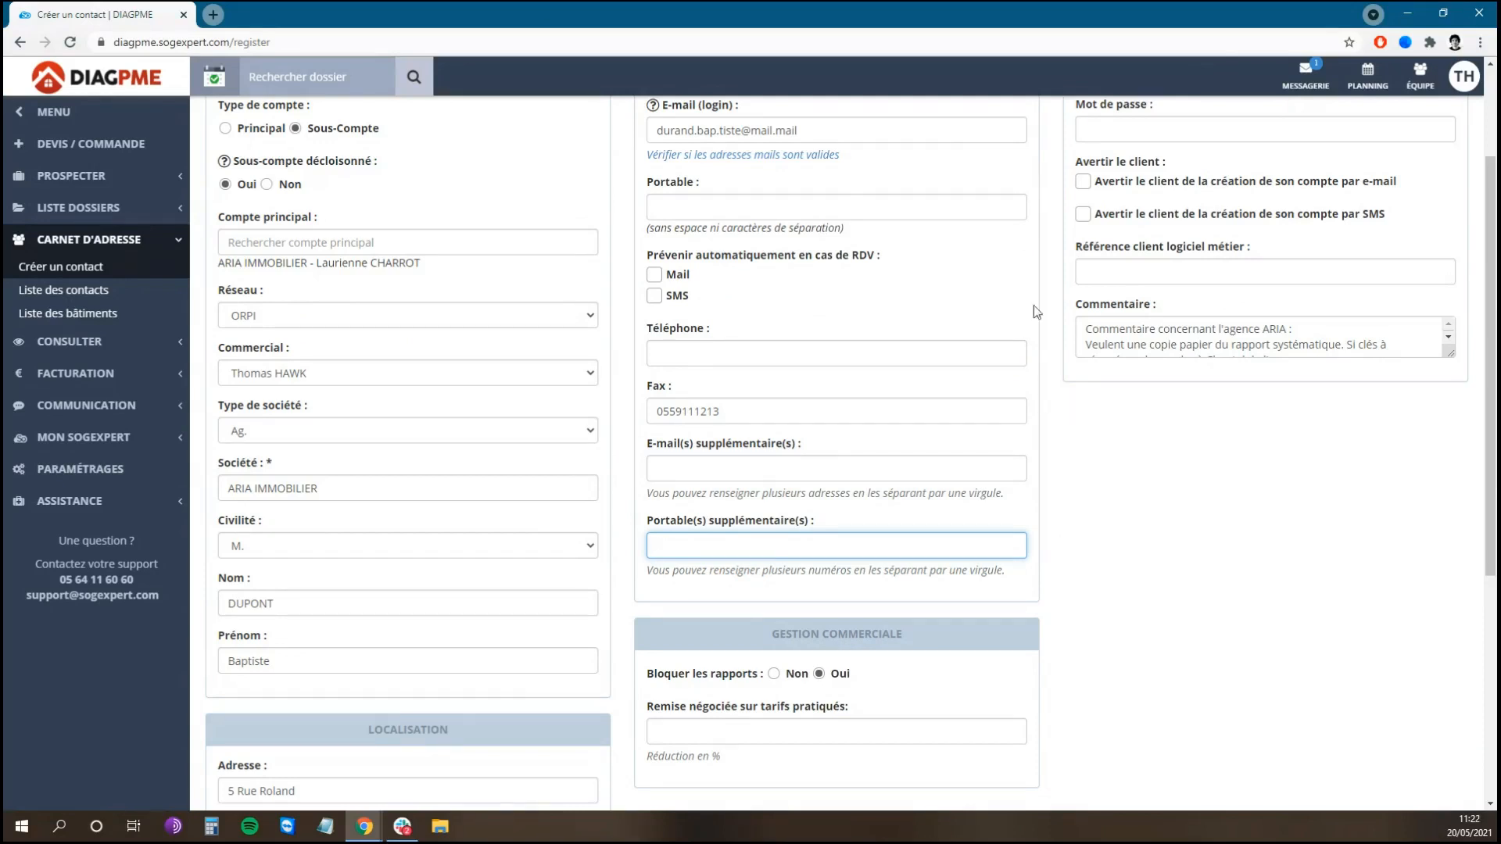
{"action": "scroll", "coordinate": [915, 235], "scroll_direction": "up", "scroll_amount": 1}
{"action": "double_click", "coordinate": [773, 208]}
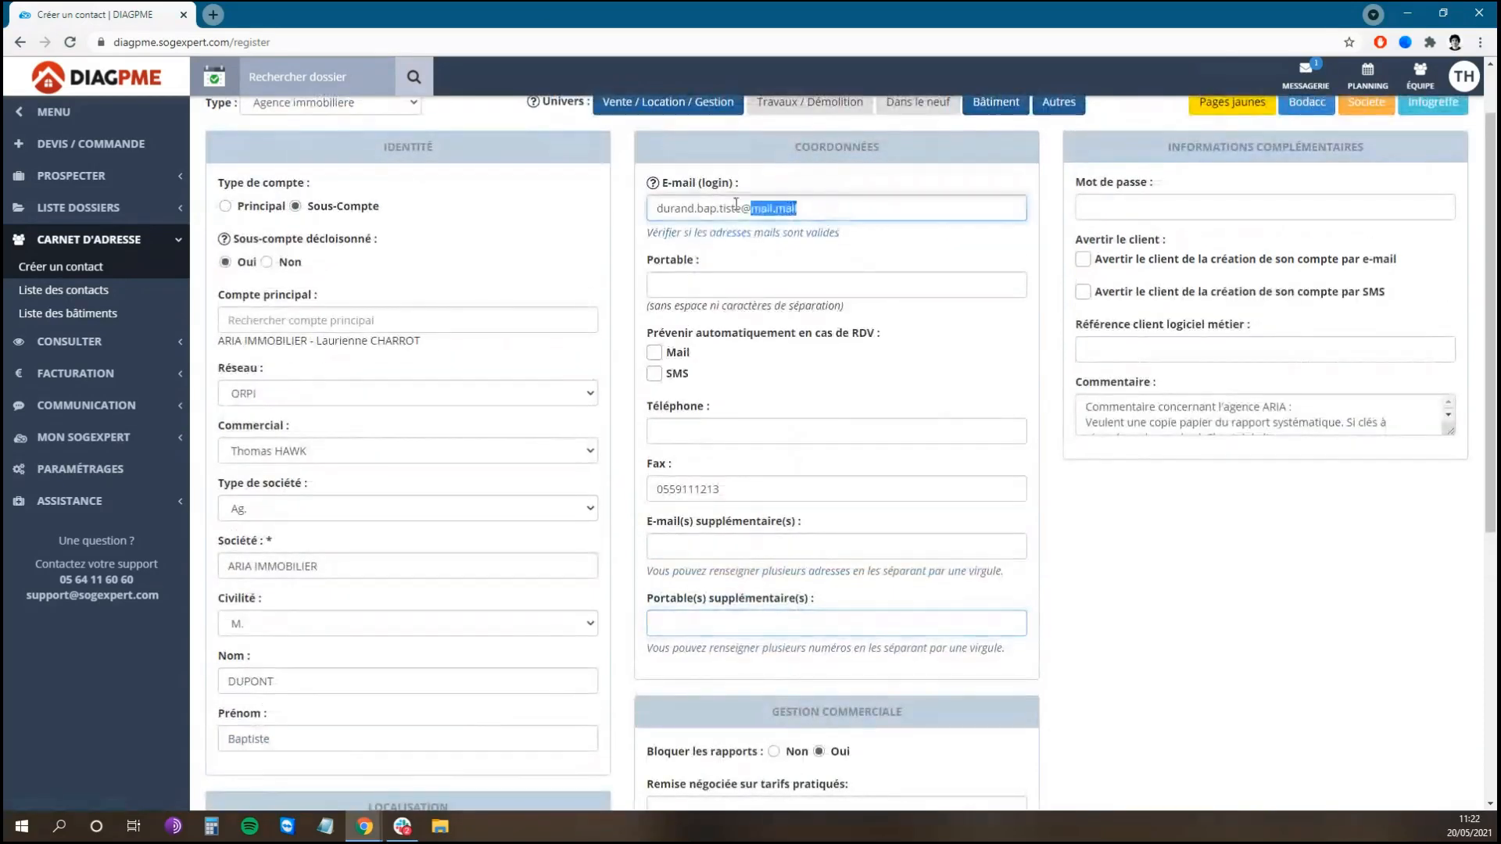
{"action": "left_click_drag", "start_coordinate": [735, 204], "coordinate": [651, 205]}
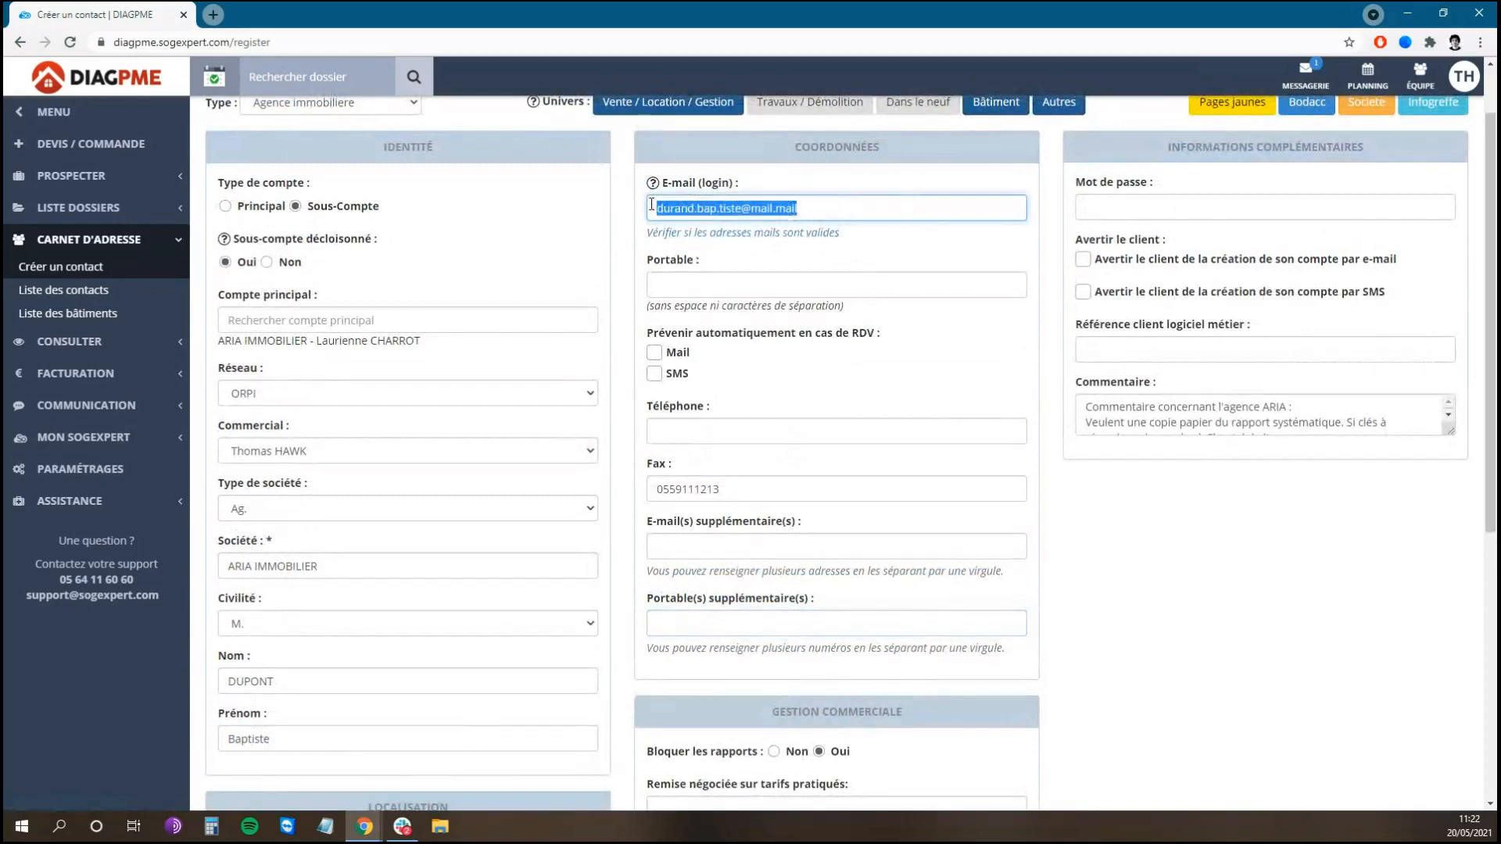
{"action": "left_click", "coordinate": [651, 204]}
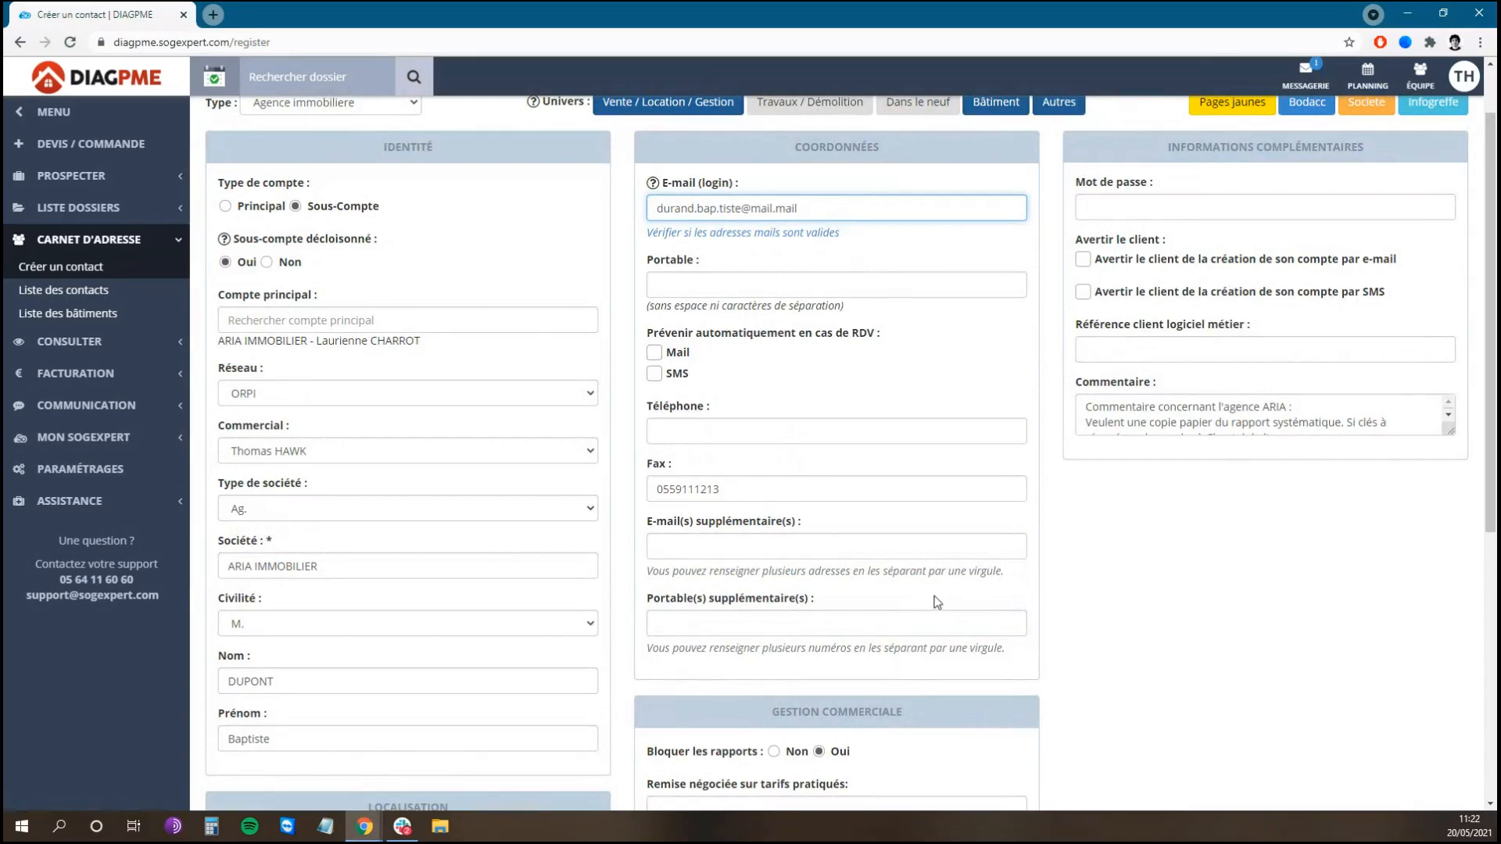
{"action": "scroll", "coordinate": [1078, 508], "scroll_direction": "down", "scroll_amount": 4}
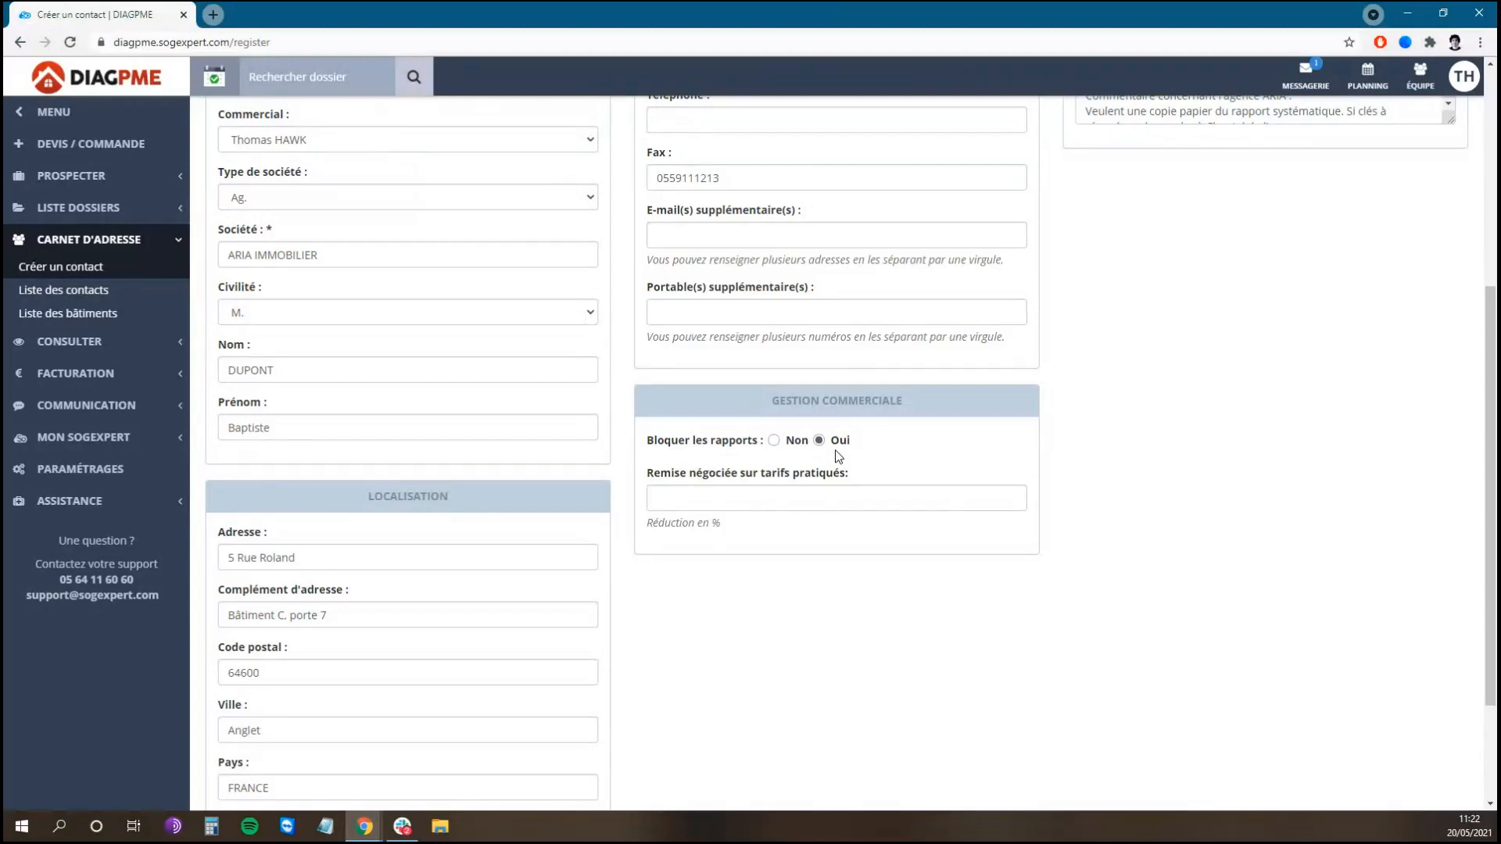
Step: Set Bloquer les rapports to Non and Remise négociée to 10%
{"action": "left_click", "coordinate": [774, 440]}
{"action": "left_click", "coordinate": [777, 500]}
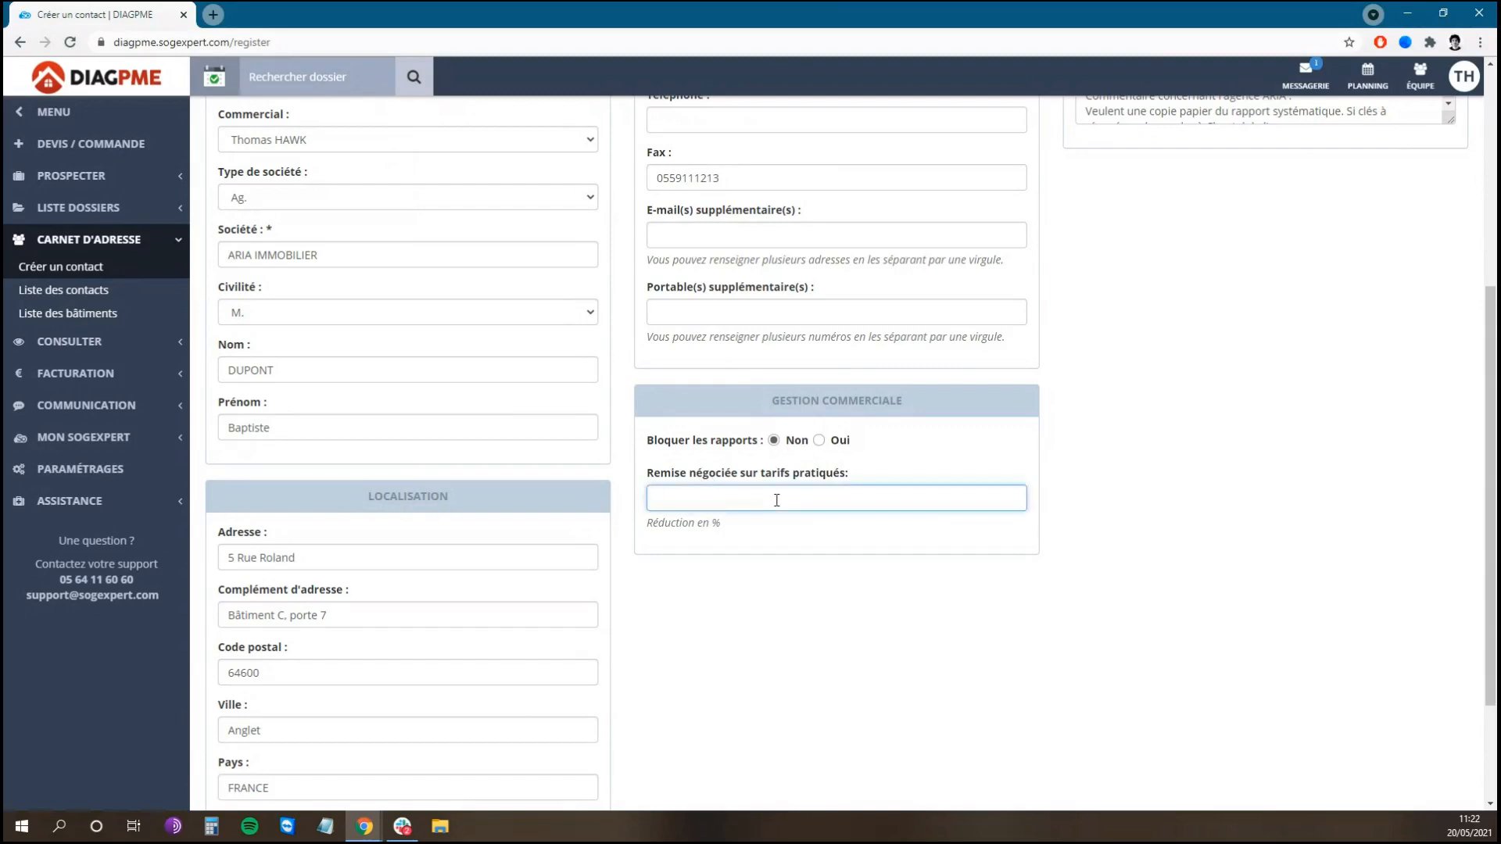
{"action": "type", "text": "10"}
{"action": "left_click", "coordinate": [1107, 496]}
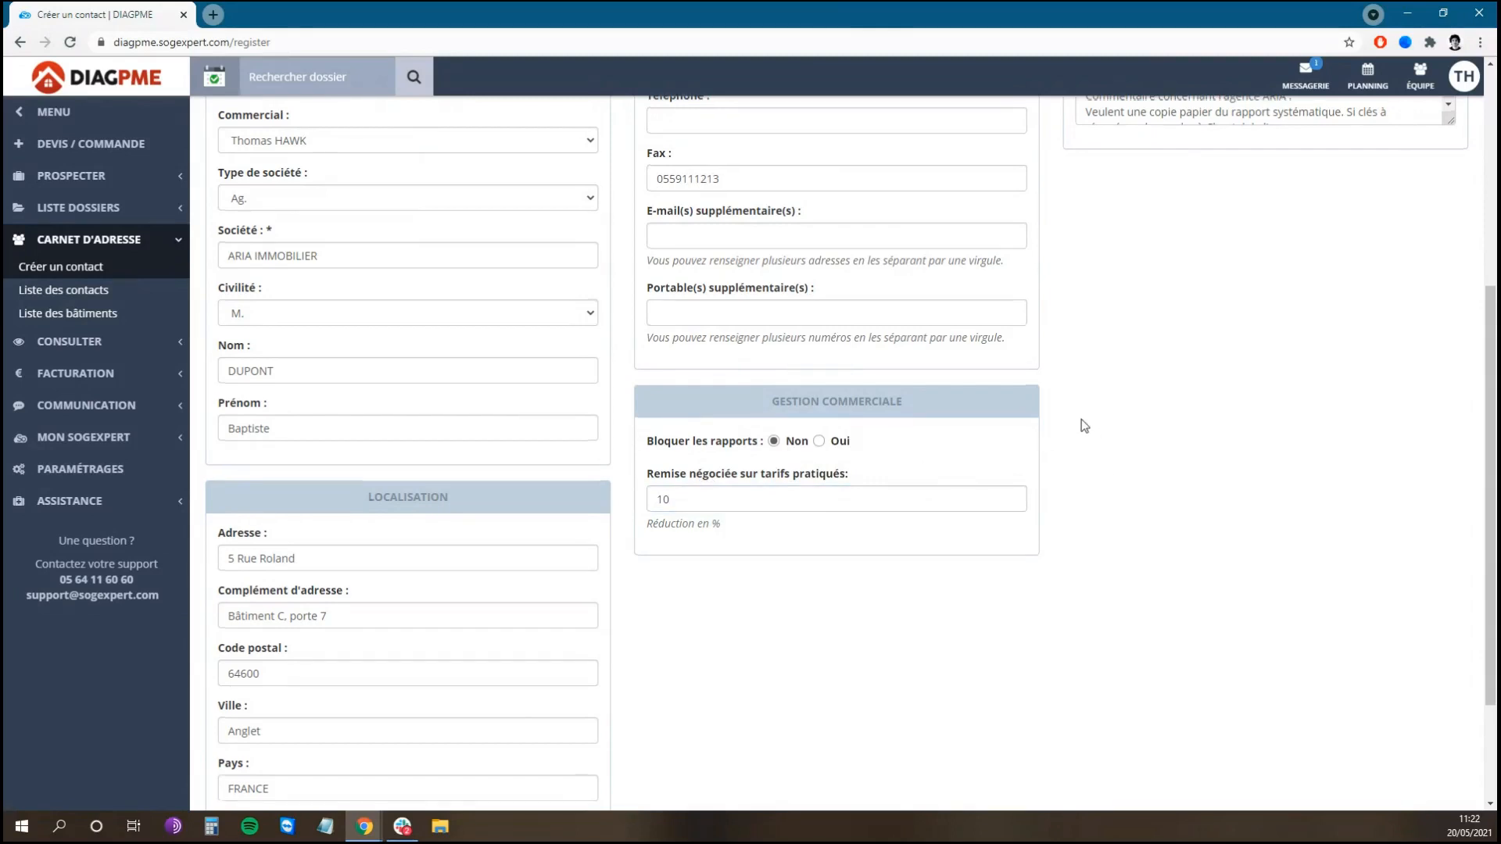
Step: Check the password and client reference fields and enlarge the comment box
{"action": "scroll", "coordinate": [1083, 422], "scroll_direction": "up", "scroll_amount": 4}
{"action": "scroll", "coordinate": [1081, 419], "scroll_direction": "up", "scroll_amount": 2}
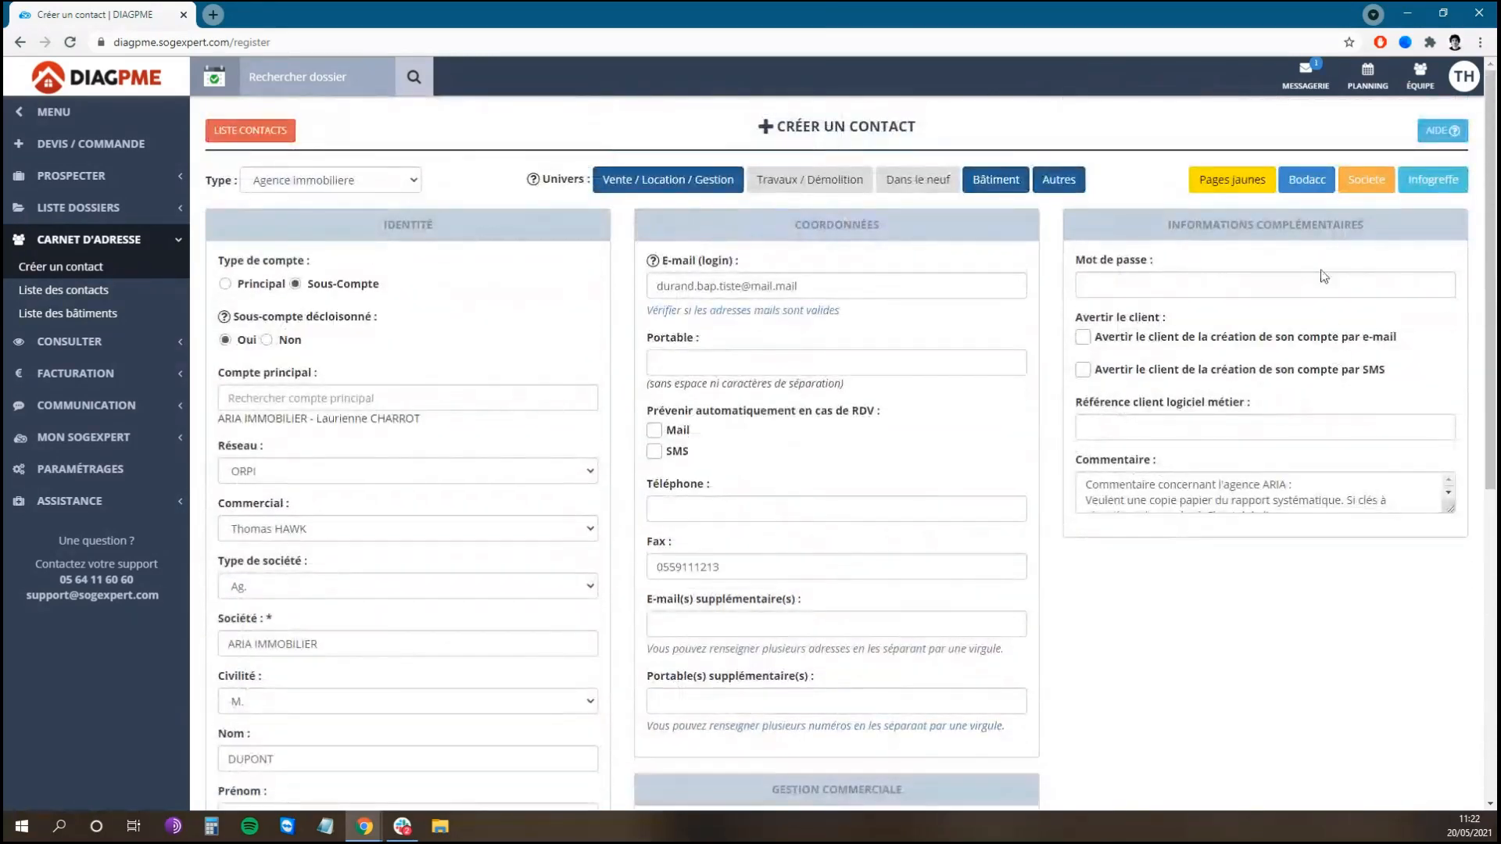
{"action": "left_click", "coordinate": [1202, 284]}
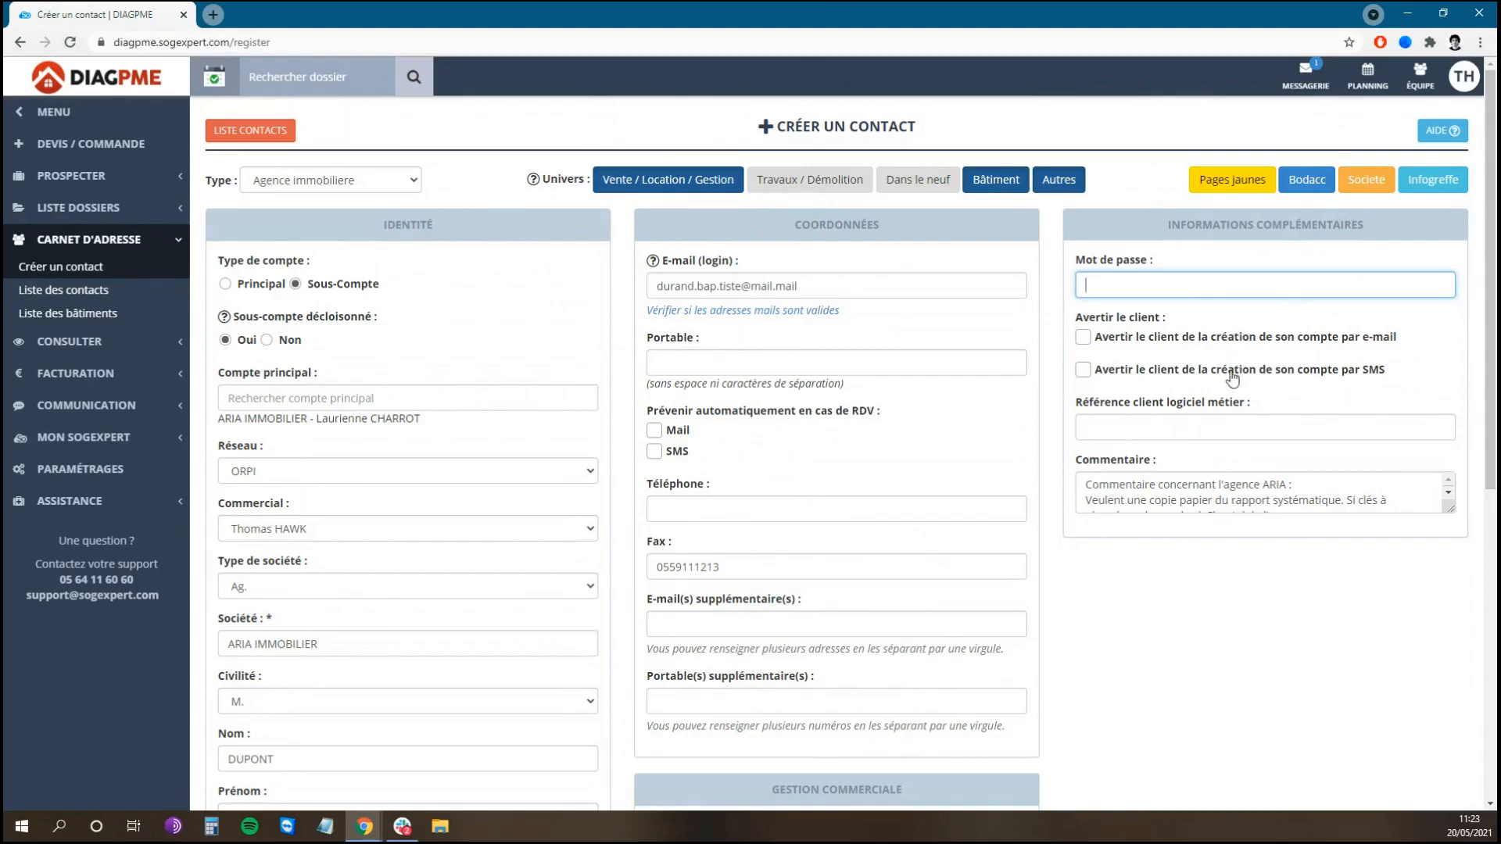
{"action": "left_click", "coordinate": [1229, 422]}
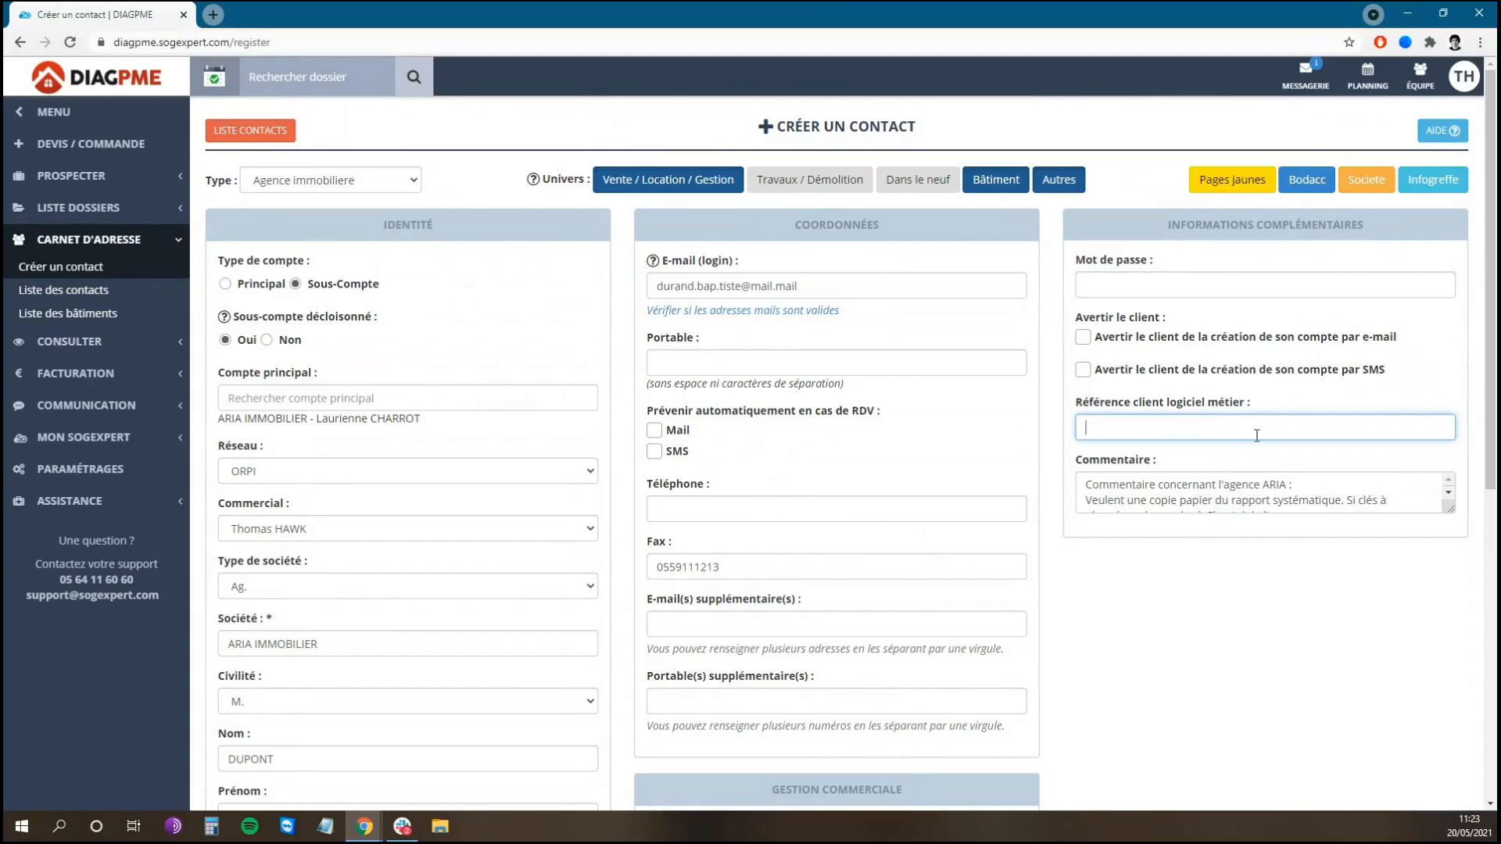
{"action": "left_click_drag", "start_coordinate": [1448, 509], "coordinate": [1460, 565]}
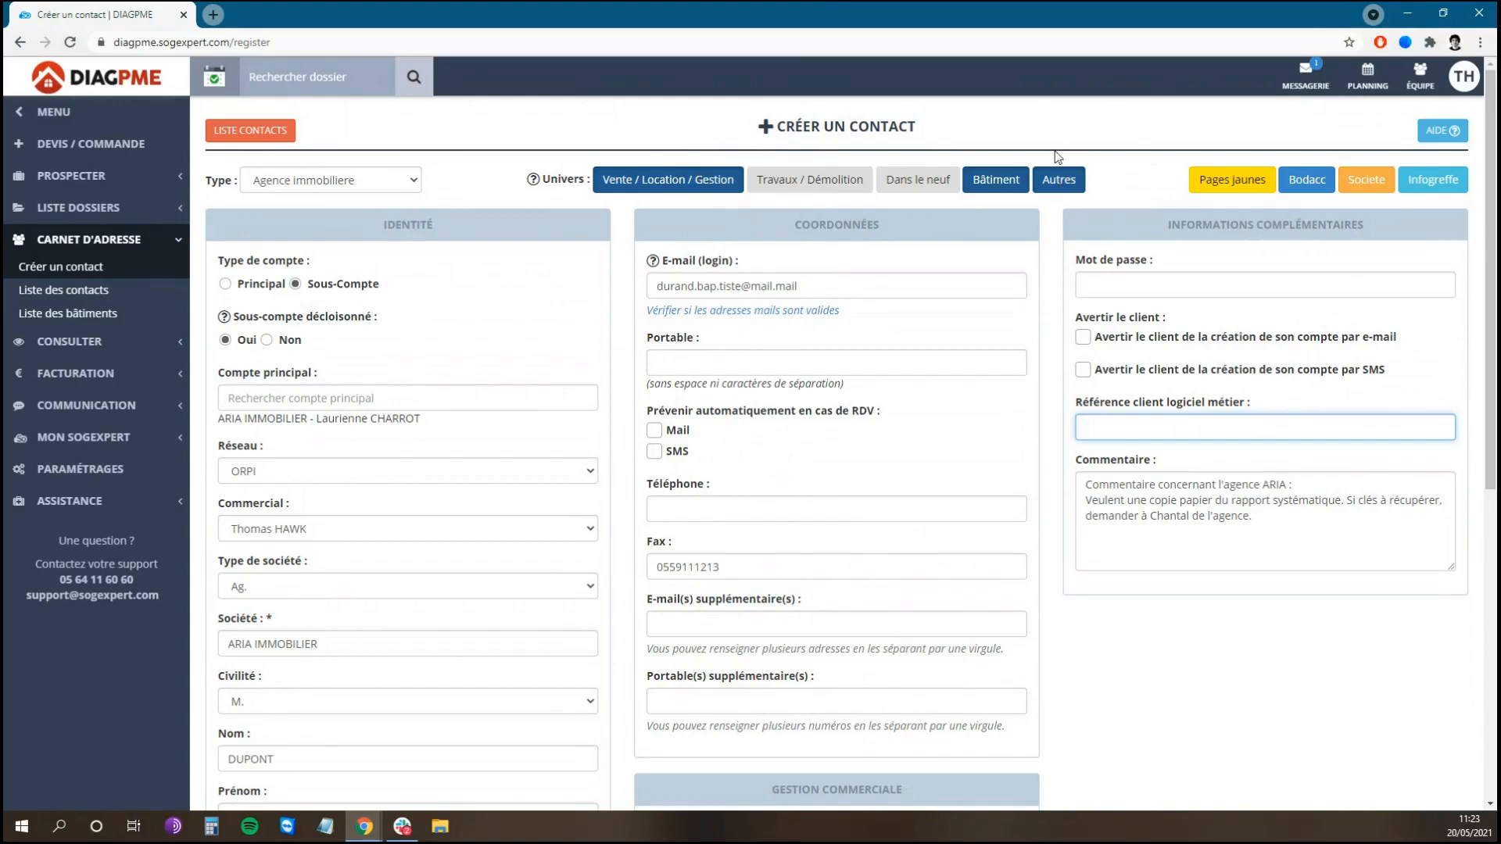
Step: Limit the universe to Vente, Location and Gestion by removing Bâtiment and Autres
{"action": "left_click", "coordinate": [1008, 181]}
{"action": "left_click", "coordinate": [1069, 182]}
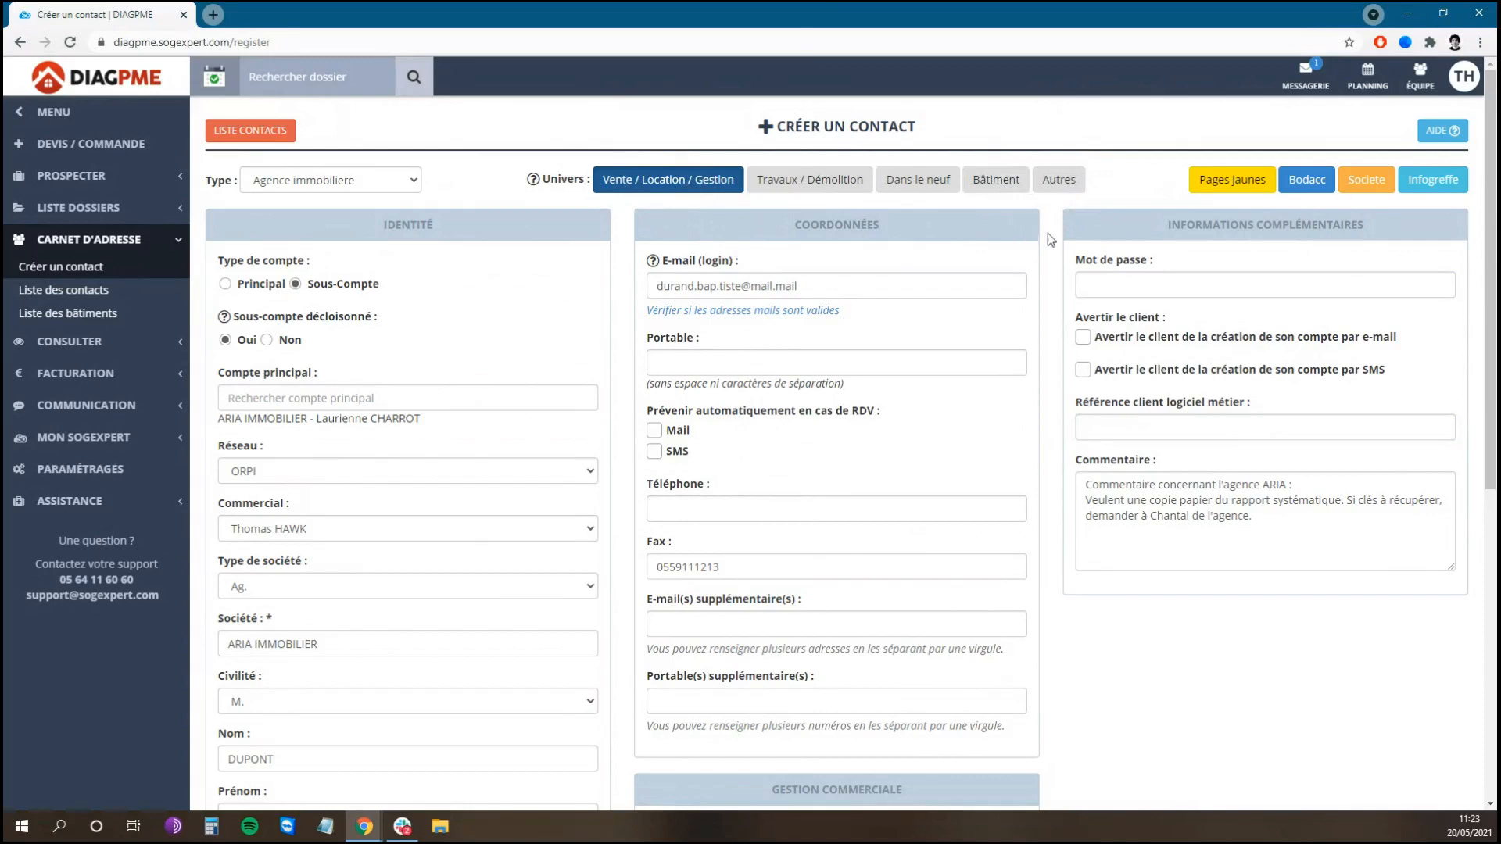
{"action": "scroll", "coordinate": [1052, 240], "scroll_direction": "down", "scroll_amount": 7}
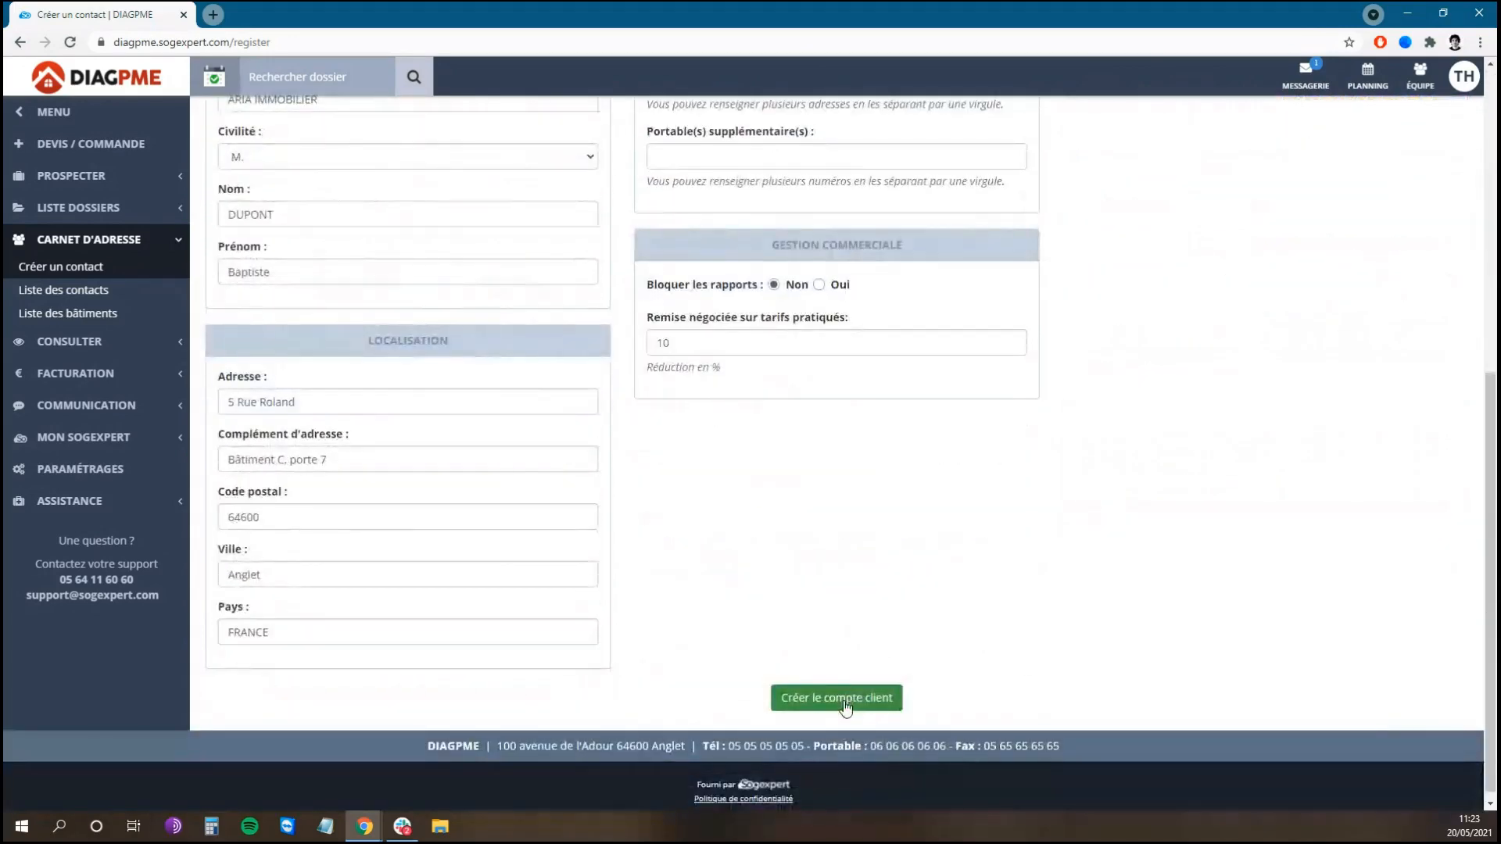
Step: Create the client account and open the new contact's record from the contact list
{"action": "left_click", "coordinate": [887, 696]}
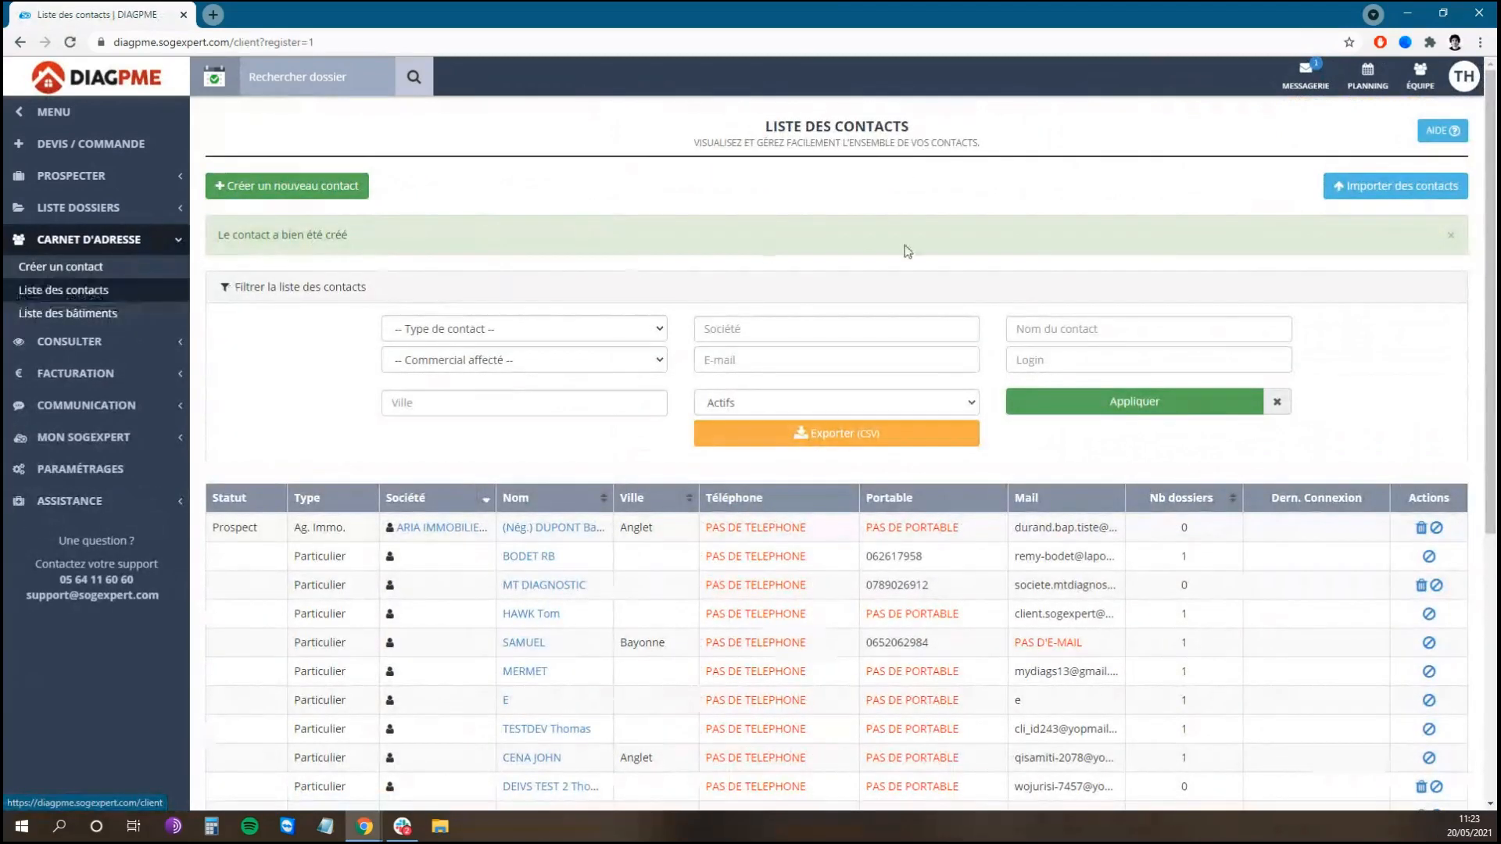
{"action": "scroll", "coordinate": [988, 272], "scroll_direction": "down", "scroll_amount": 3}
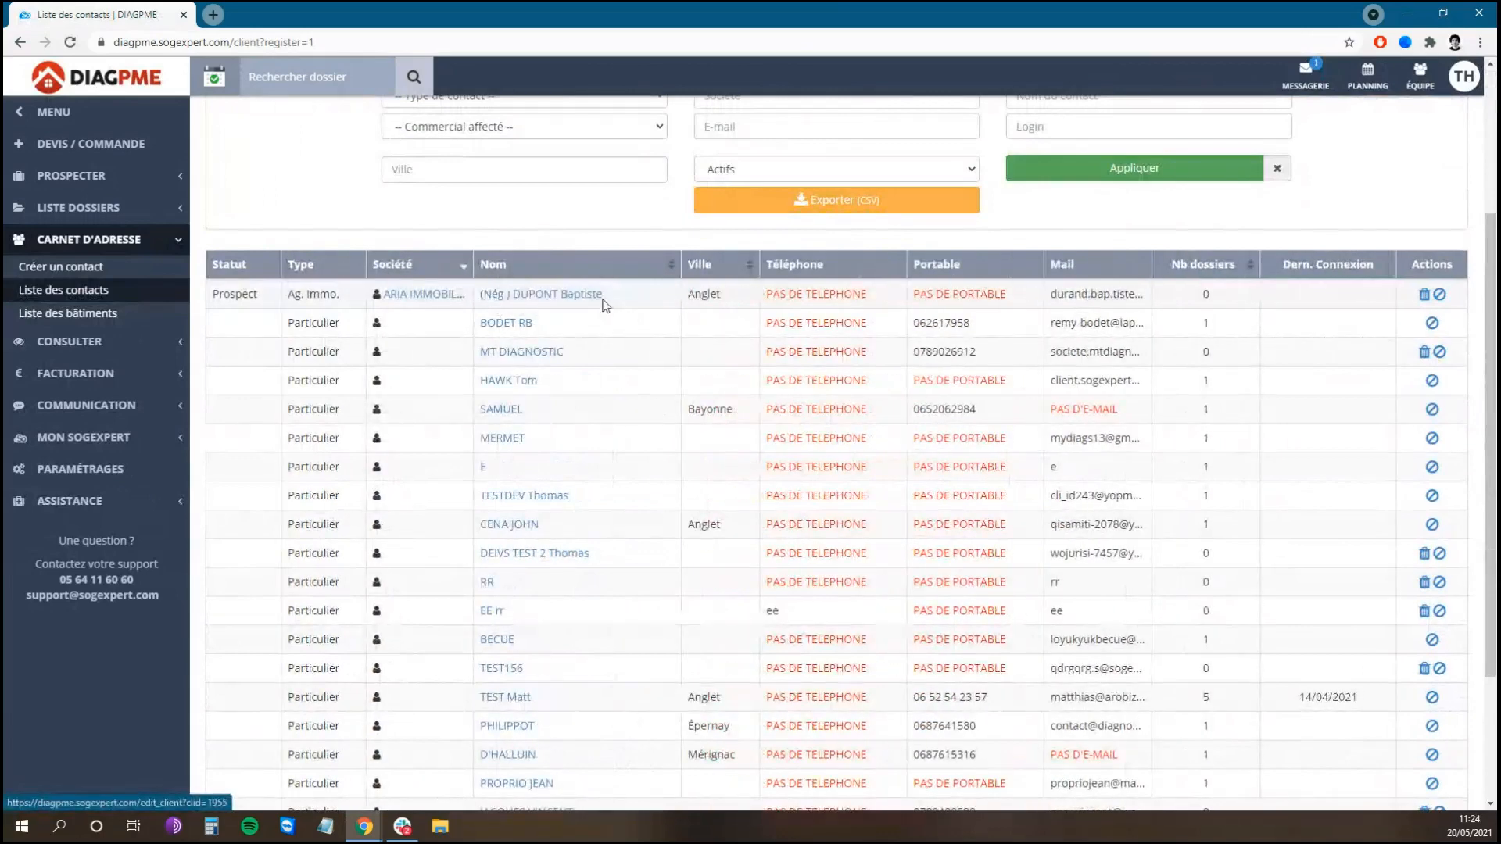
{"action": "left_click", "coordinate": [555, 303]}
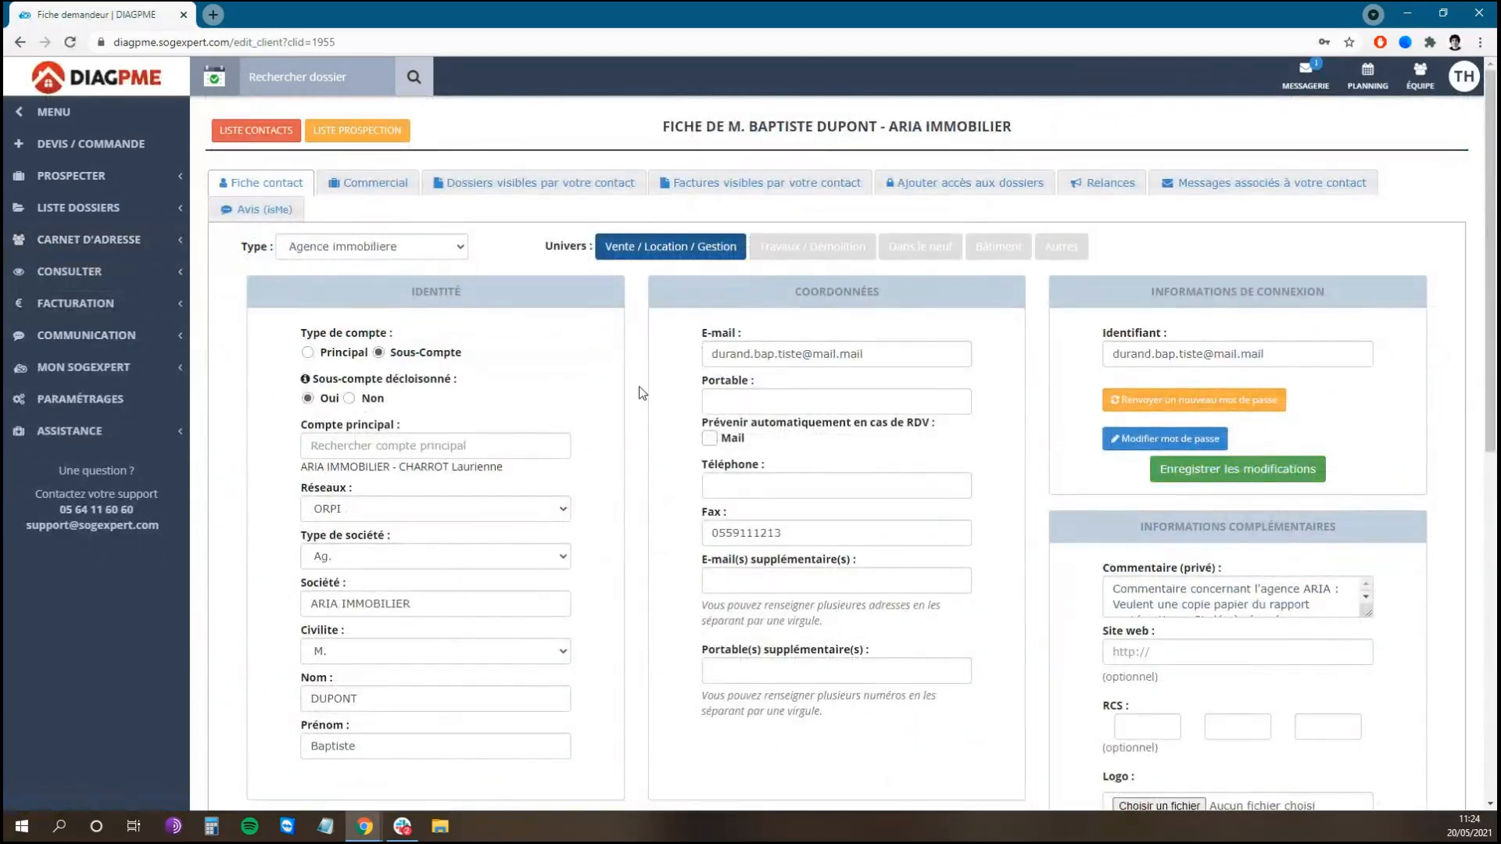
Step: Scroll through the record's Localisation and Gestion commerciale sections and back to the top
{"action": "scroll", "coordinate": [641, 392], "scroll_direction": "down", "scroll_amount": 3}
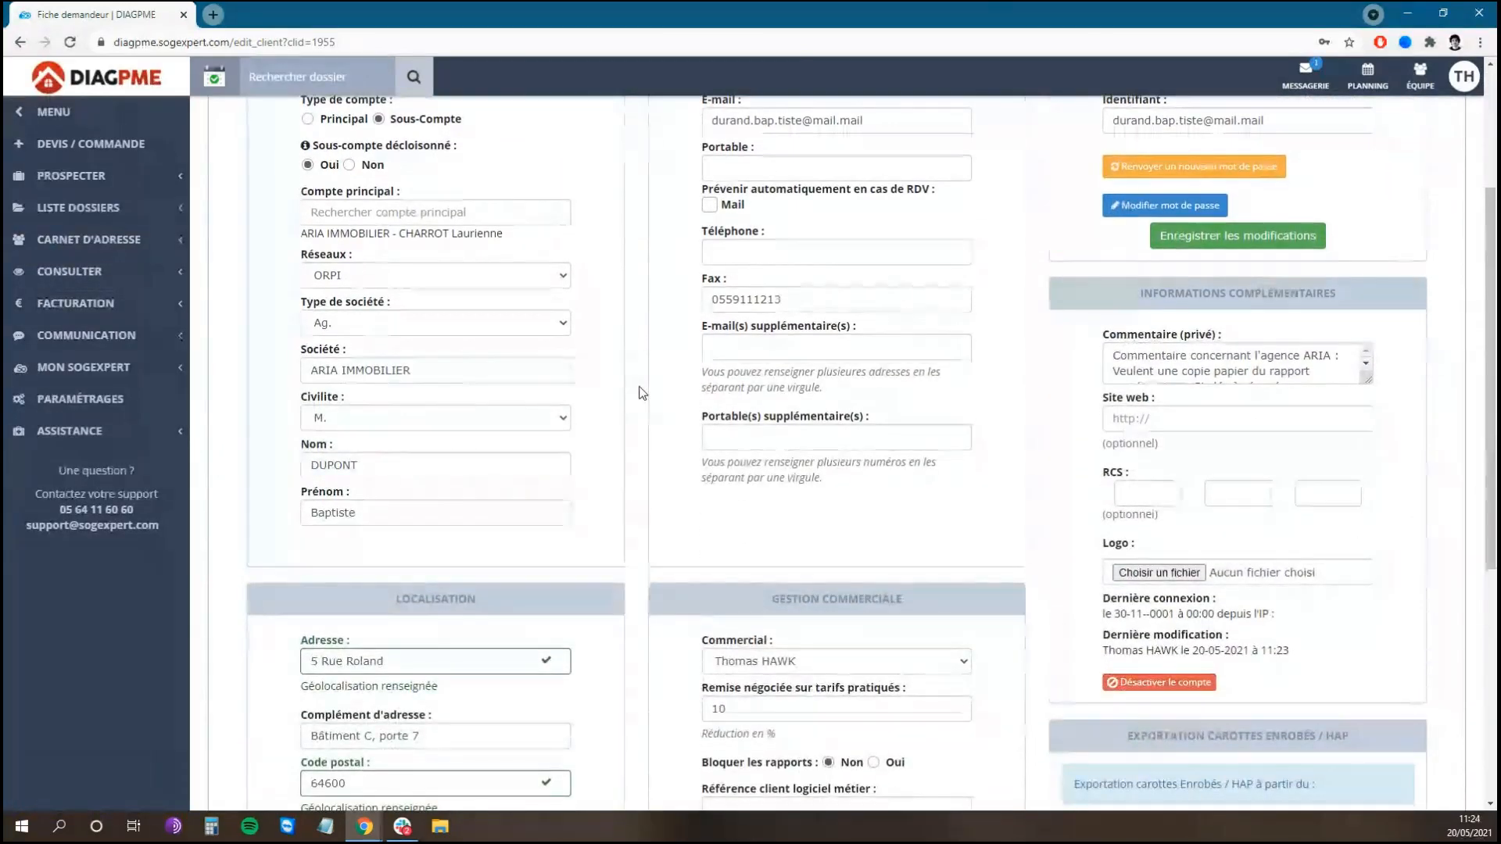
{"action": "scroll", "coordinate": [641, 392], "scroll_direction": "down", "scroll_amount": 1}
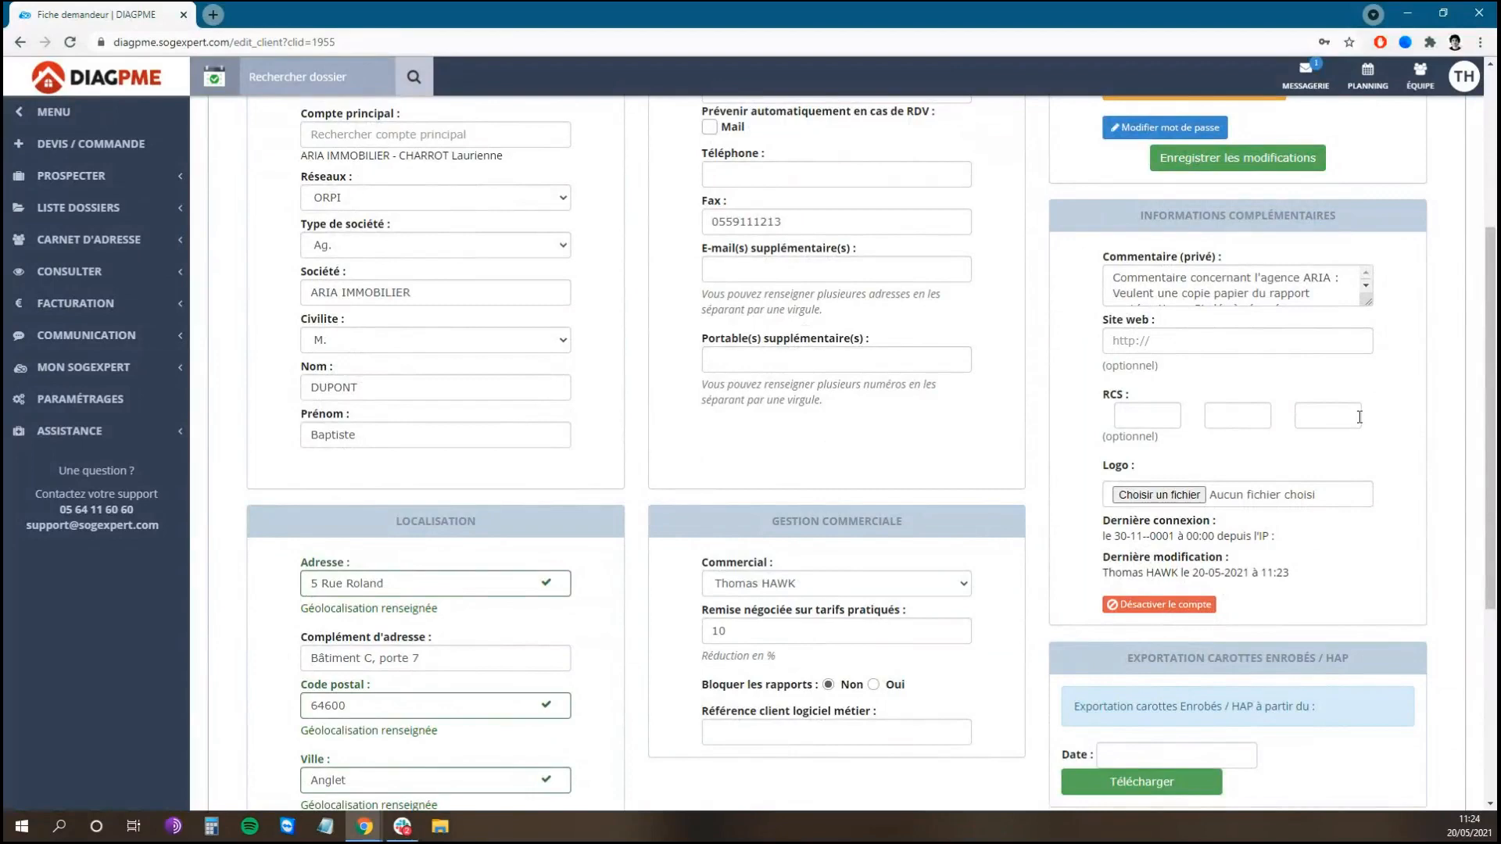
{"action": "scroll", "coordinate": [1419, 426], "scroll_direction": "up", "scroll_amount": 4}
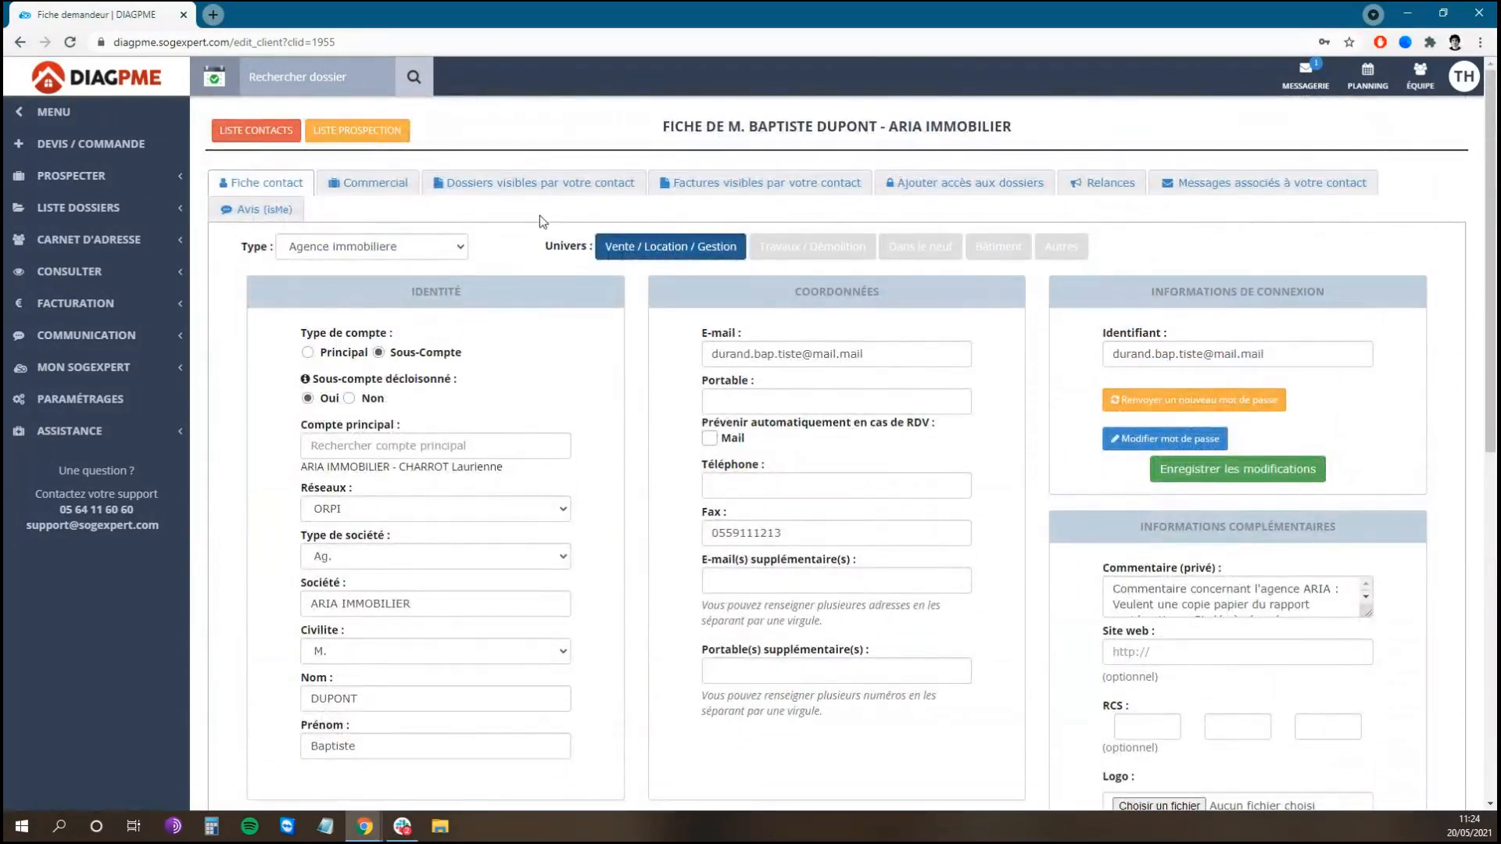
Step: Log a 'Rdappel téléphonique' action as an Opportunité to recontact at 15h00 and save it
{"action": "left_click", "coordinate": [392, 188]}
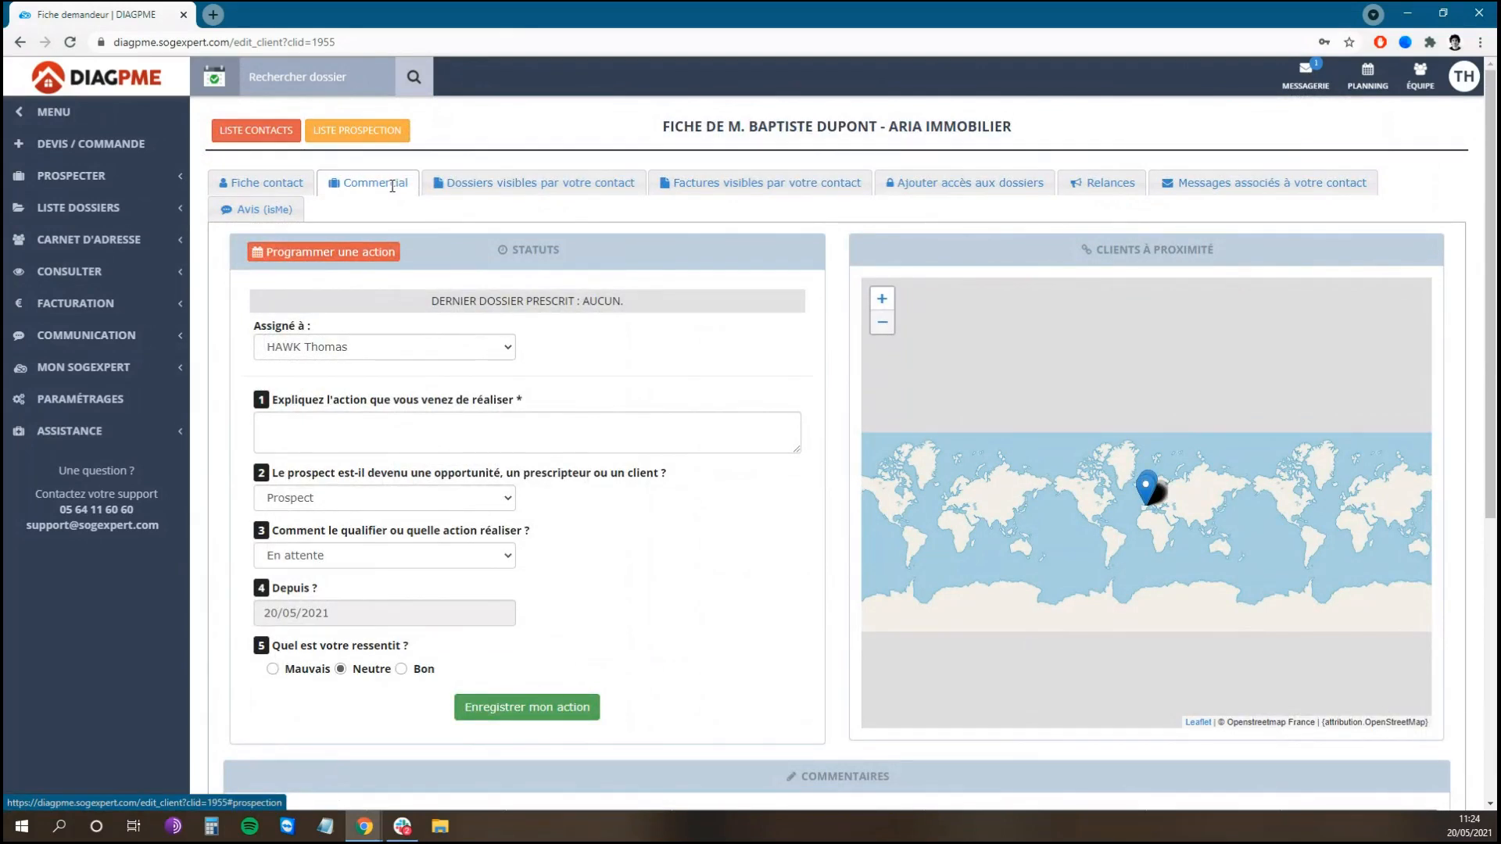
{"action": "scroll", "coordinate": [847, 291], "scroll_direction": "down", "scroll_amount": 1}
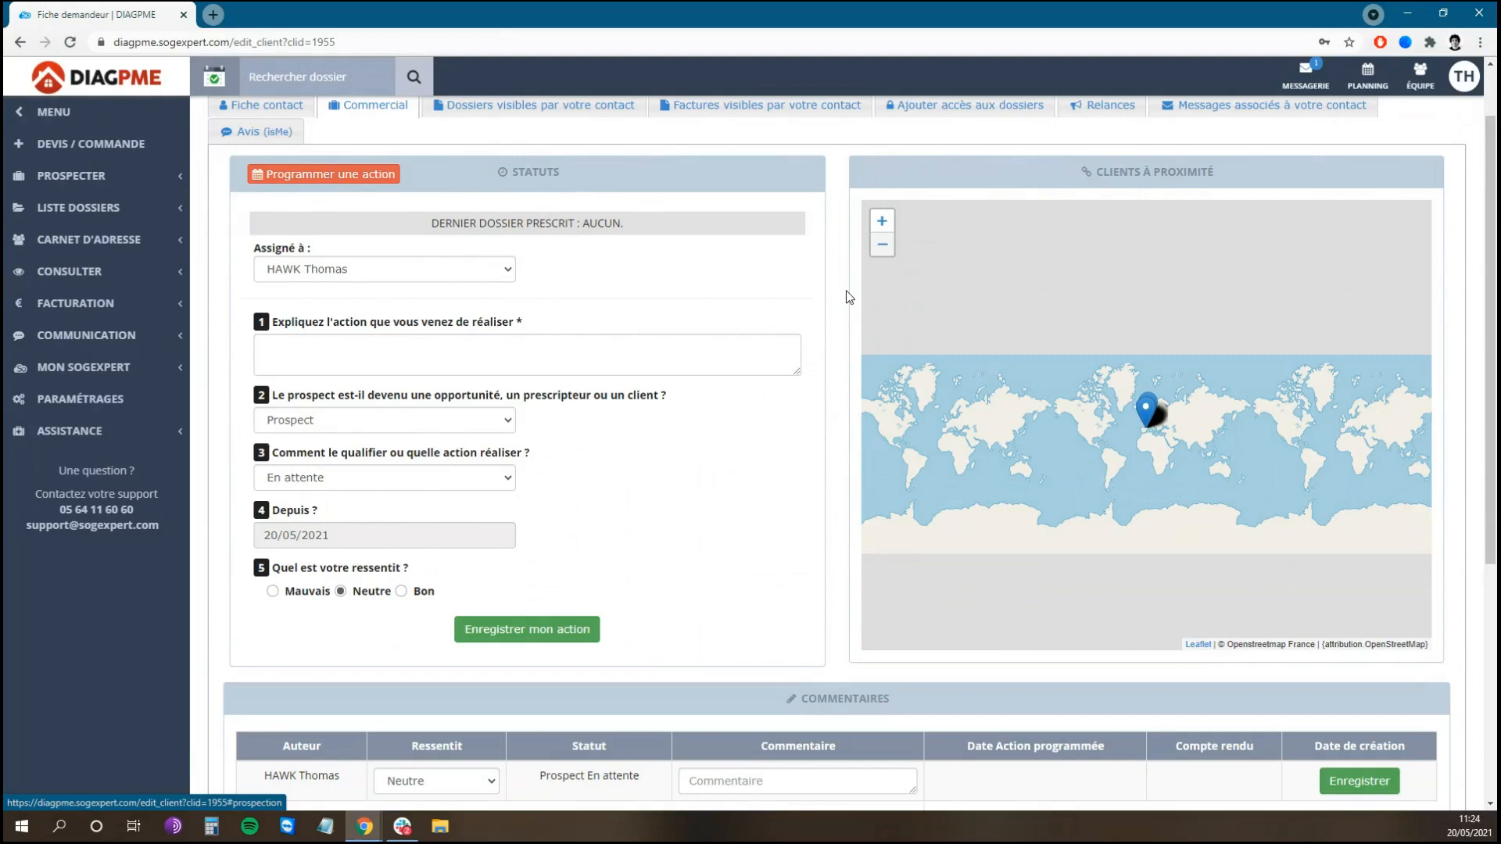
{"action": "scroll", "coordinate": [840, 320], "scroll_direction": "down", "scroll_amount": 1}
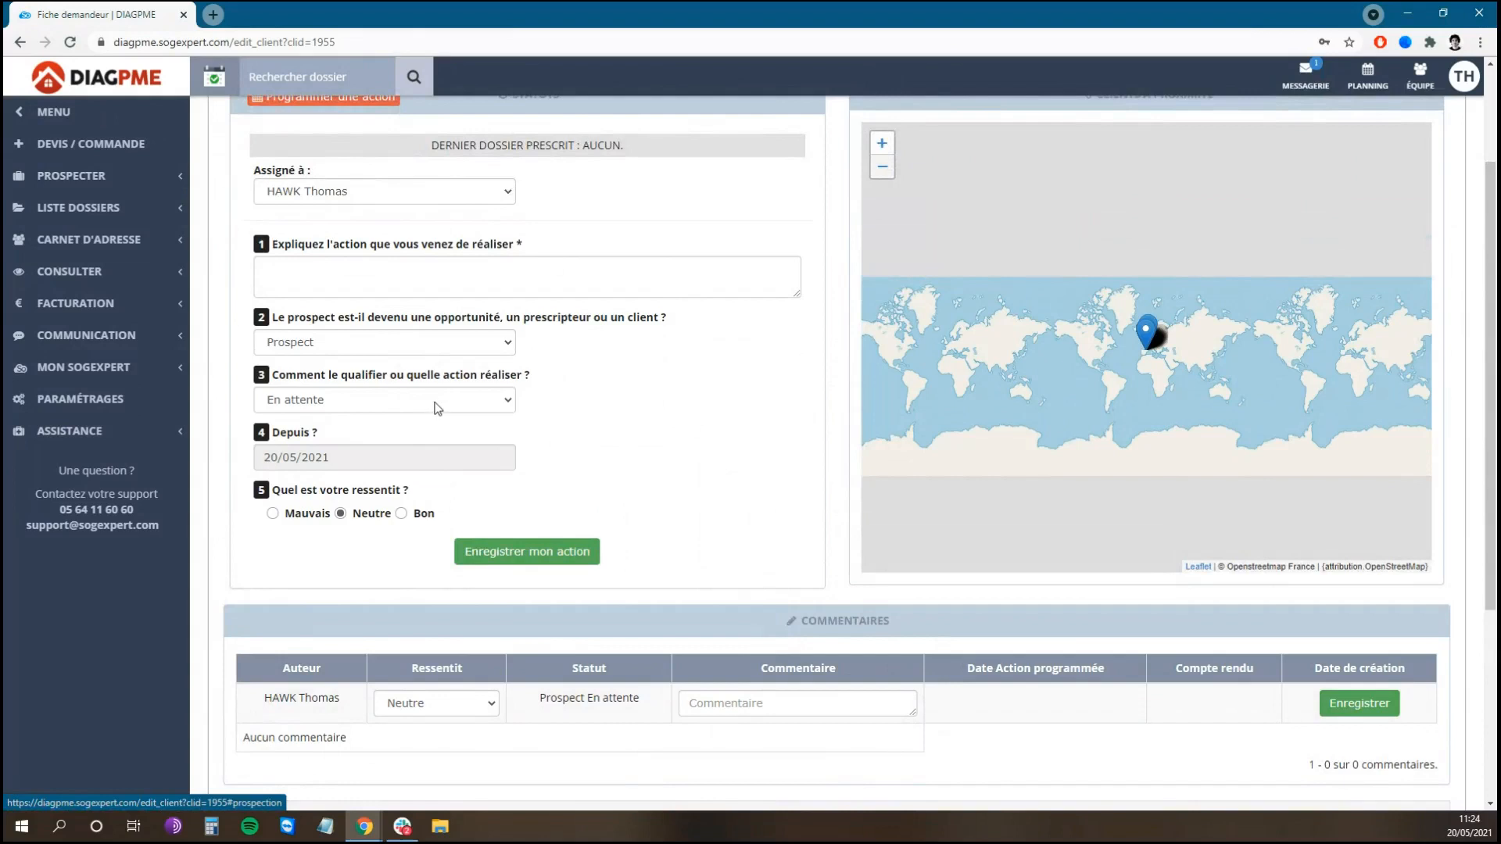
{"action": "left_click", "coordinate": [339, 281]}
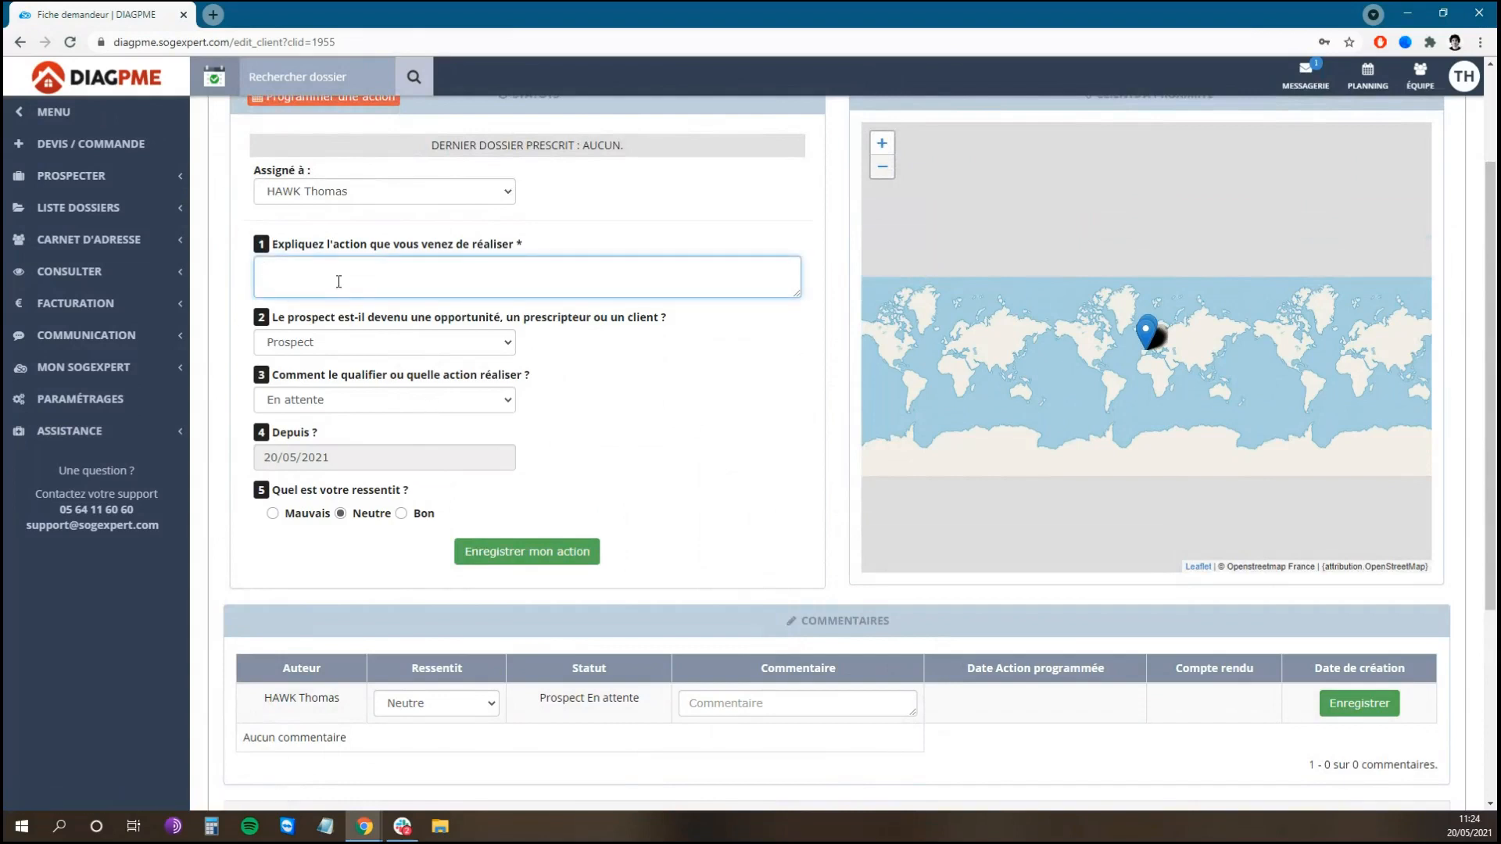
{"action": "type", "text": "Rd"}
{"action": "type", "text": "appel tél"}
{"action": "type", "text": "éphonique"}
{"action": "left_click", "coordinate": [406, 342]}
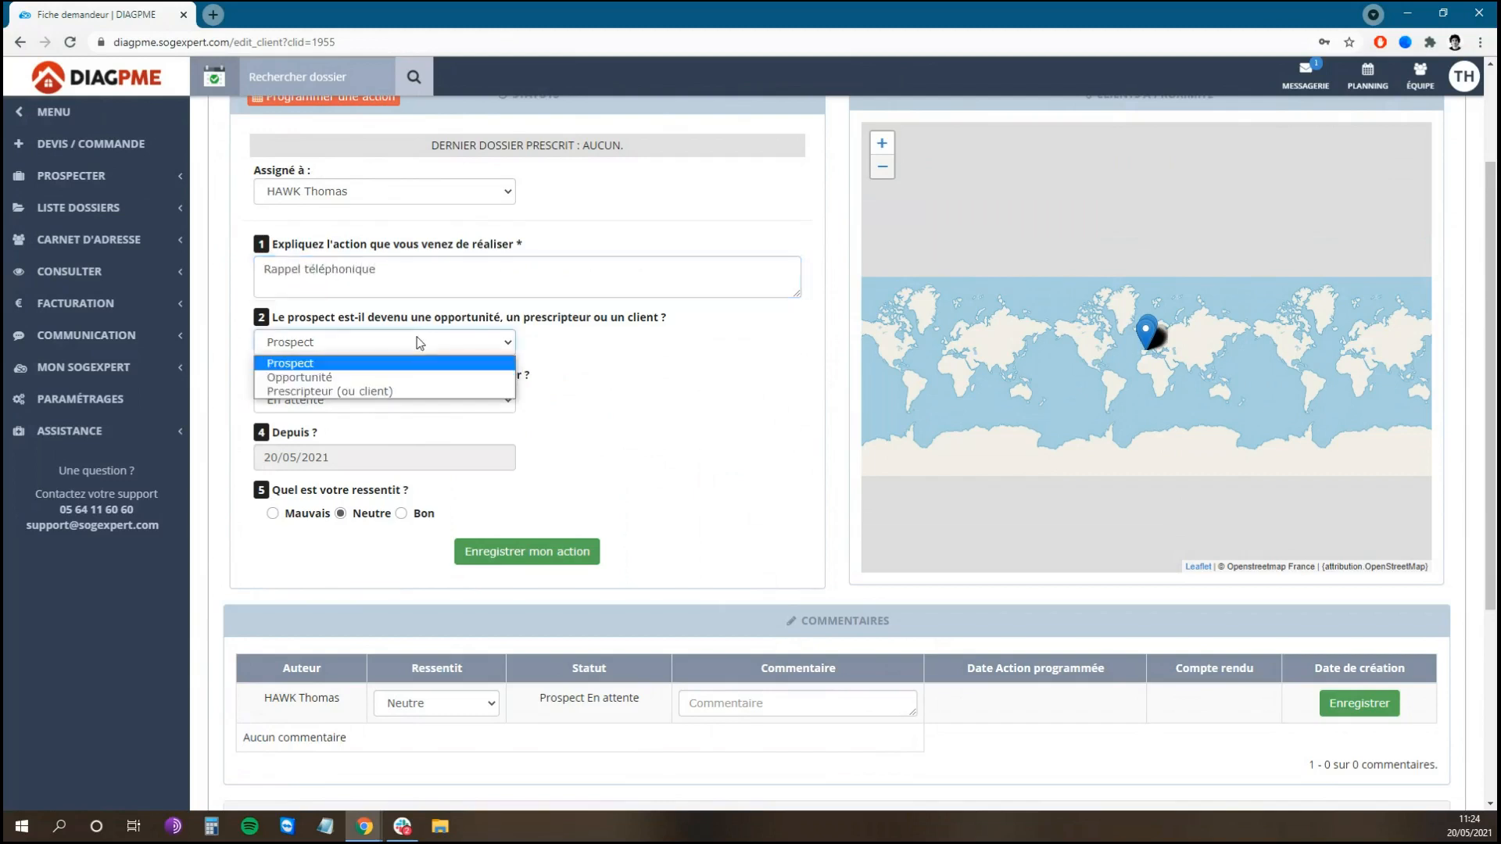
{"action": "left_click", "coordinate": [378, 377]}
{"action": "left_click", "coordinate": [383, 401]}
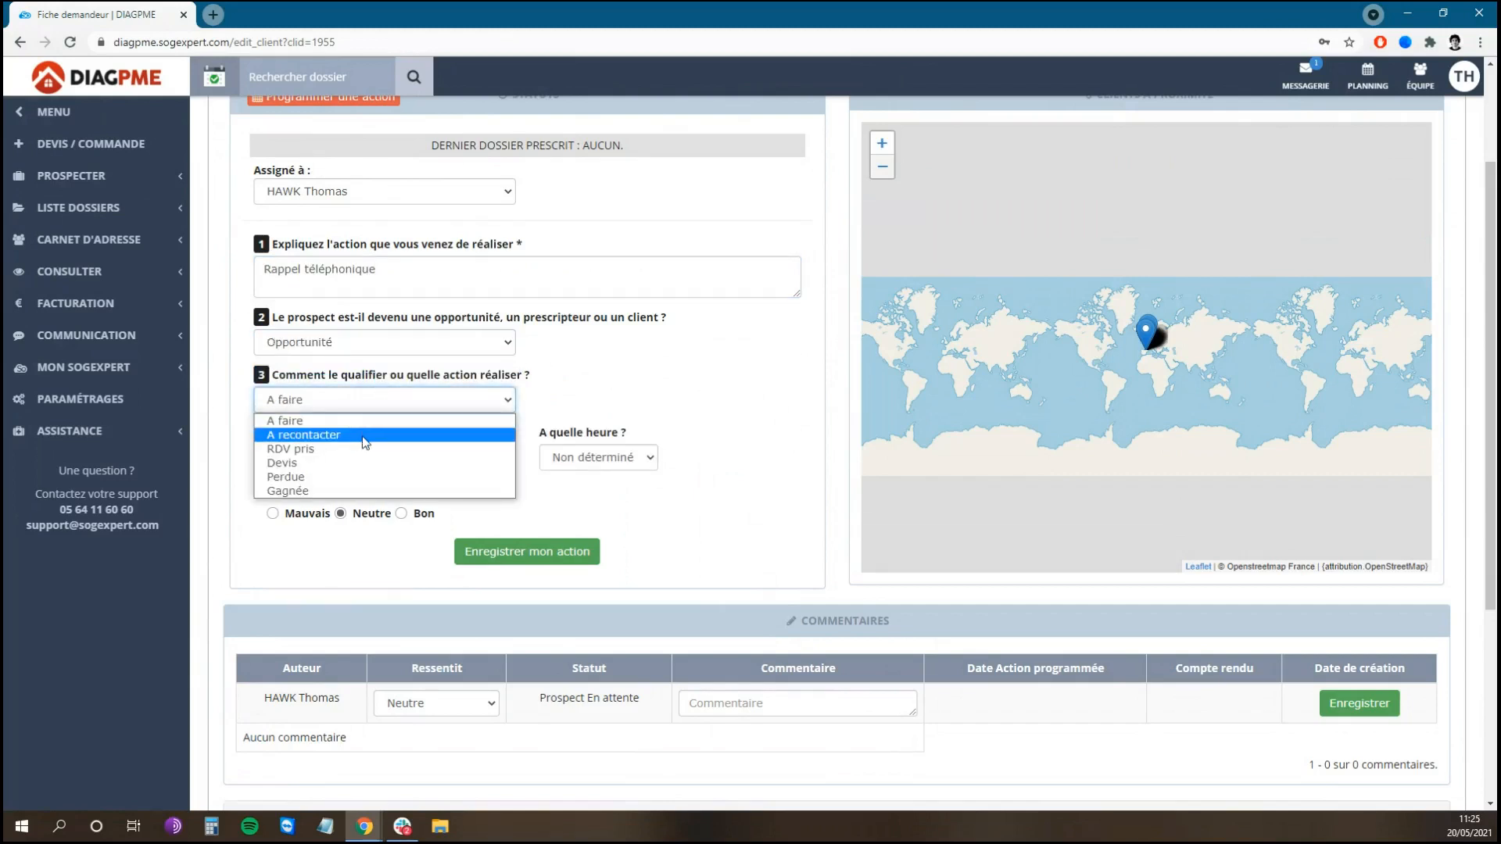
{"action": "left_click", "coordinate": [385, 433]}
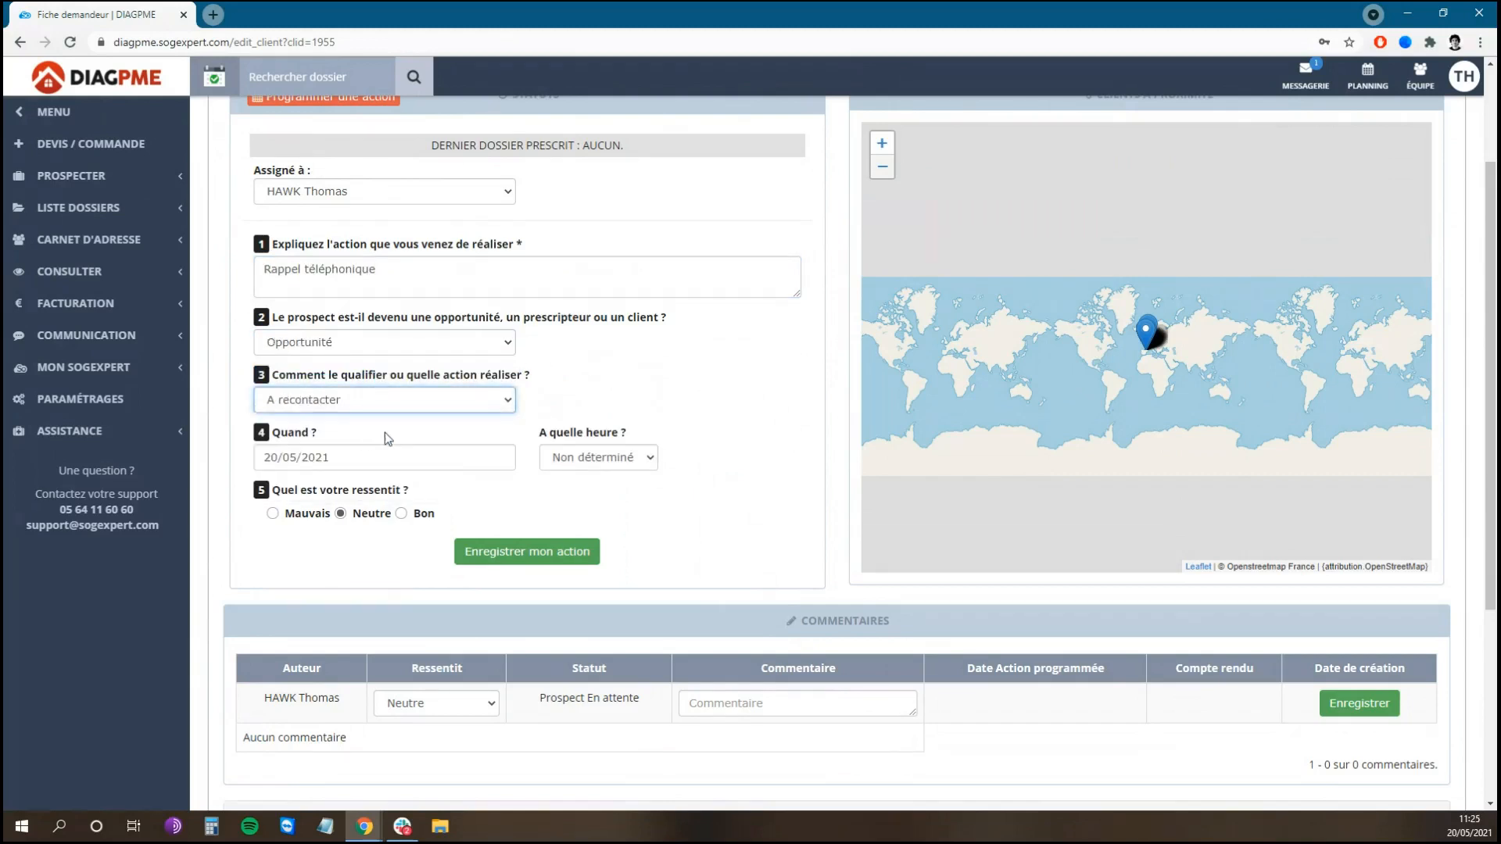
{"action": "left_click", "coordinate": [638, 466]}
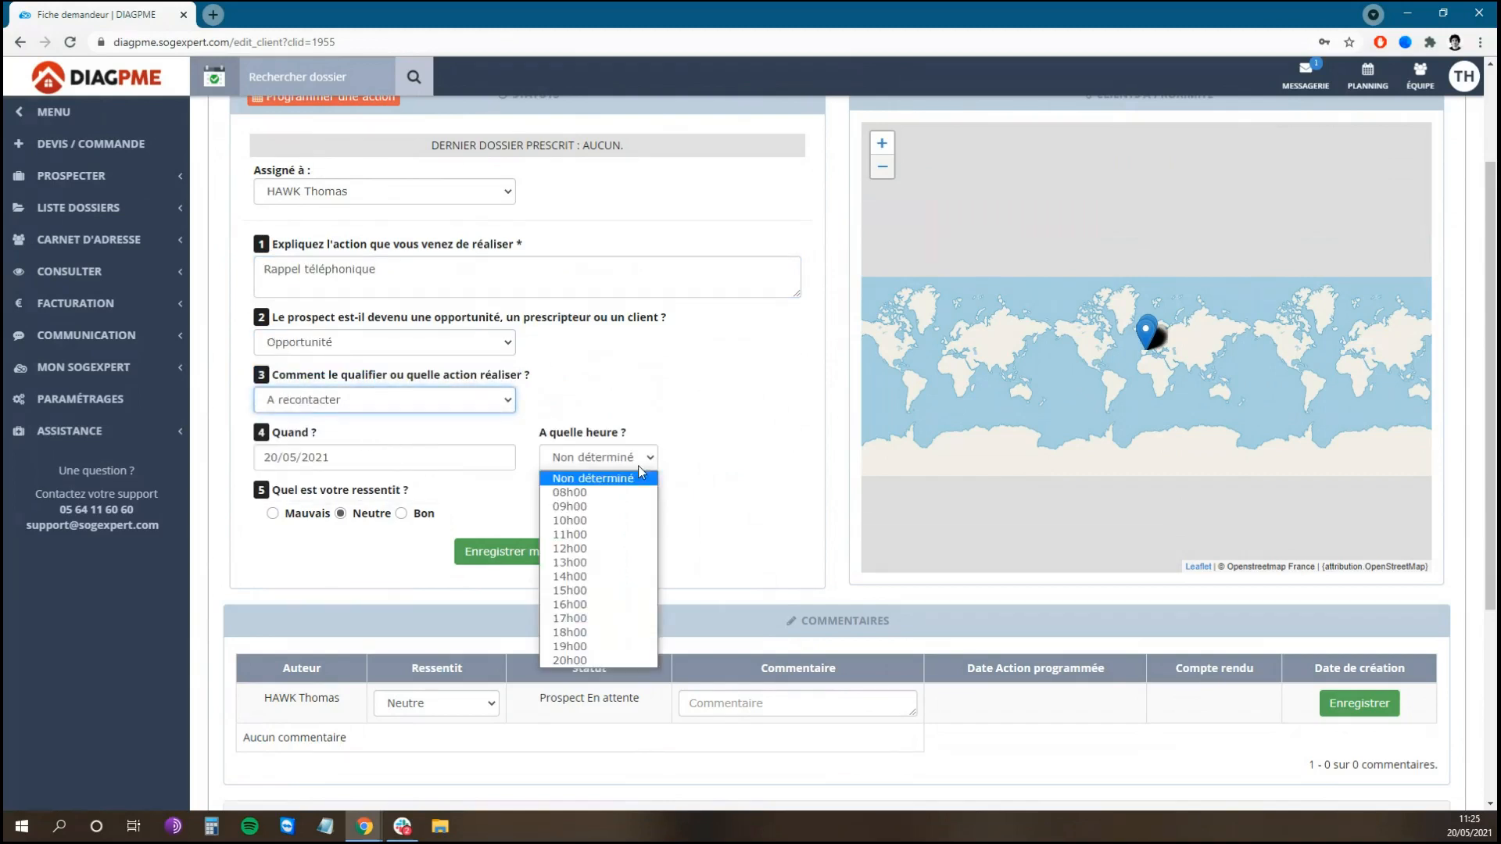
{"action": "left_click", "coordinate": [609, 593]}
{"action": "left_click", "coordinate": [530, 563]}
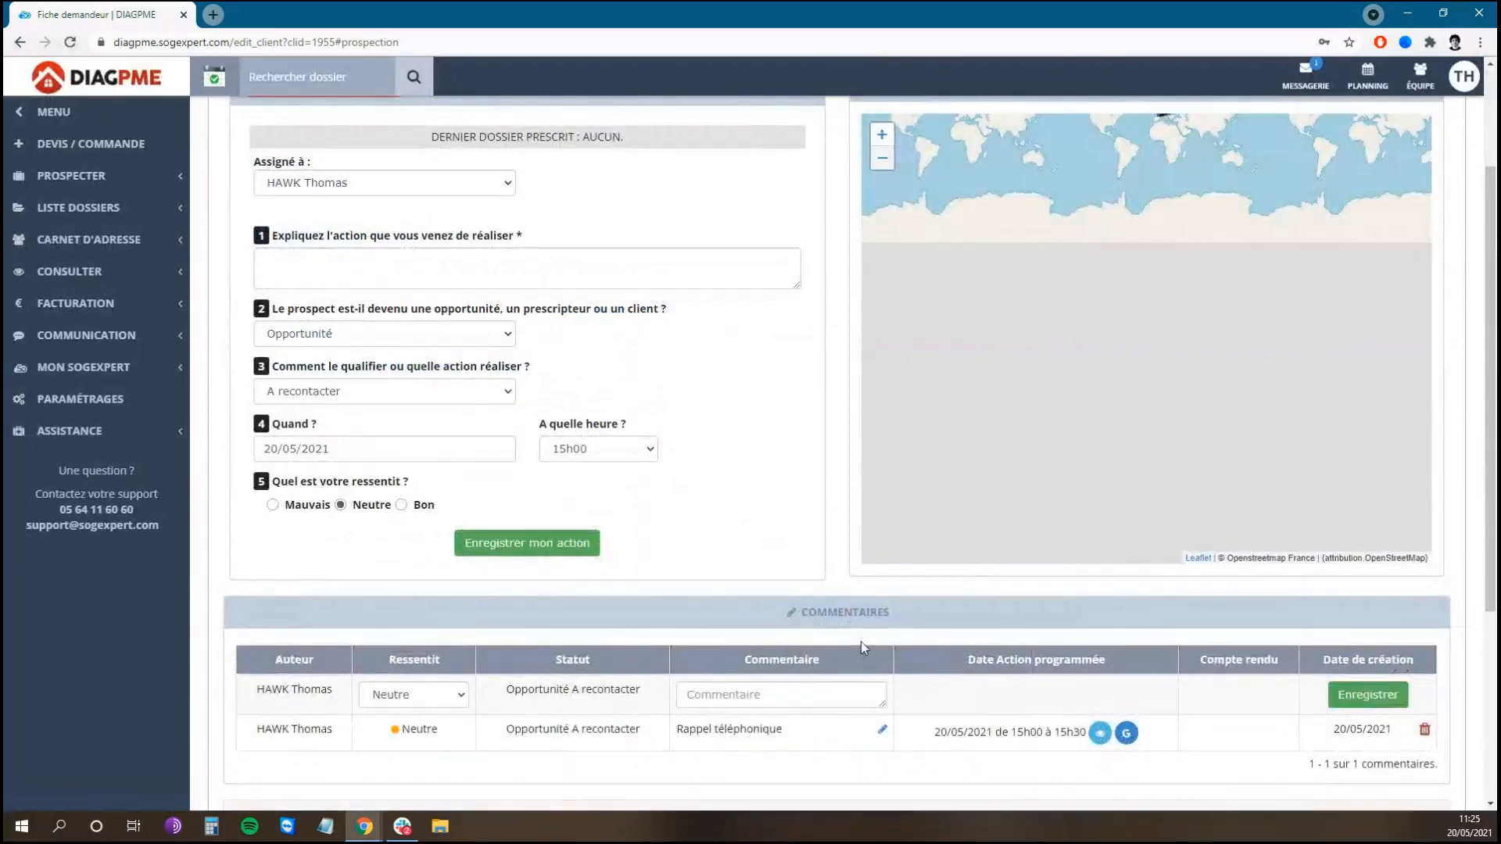
Step: Review the contact's visible files, then their visible invoices
{"action": "scroll", "coordinate": [860, 641], "scroll_direction": "up", "scroll_amount": 2}
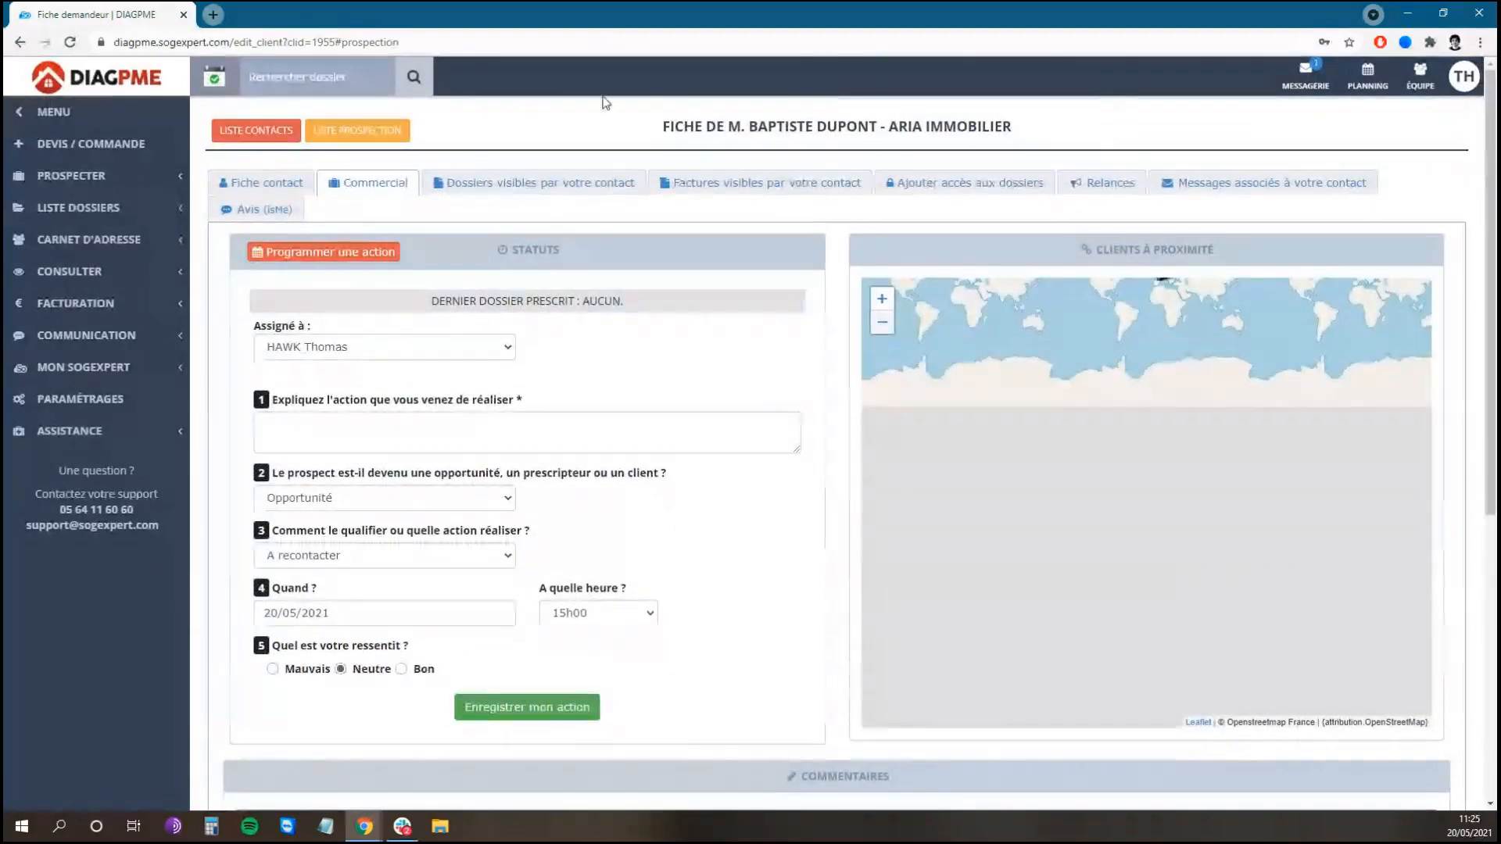
{"action": "left_click", "coordinate": [485, 183]}
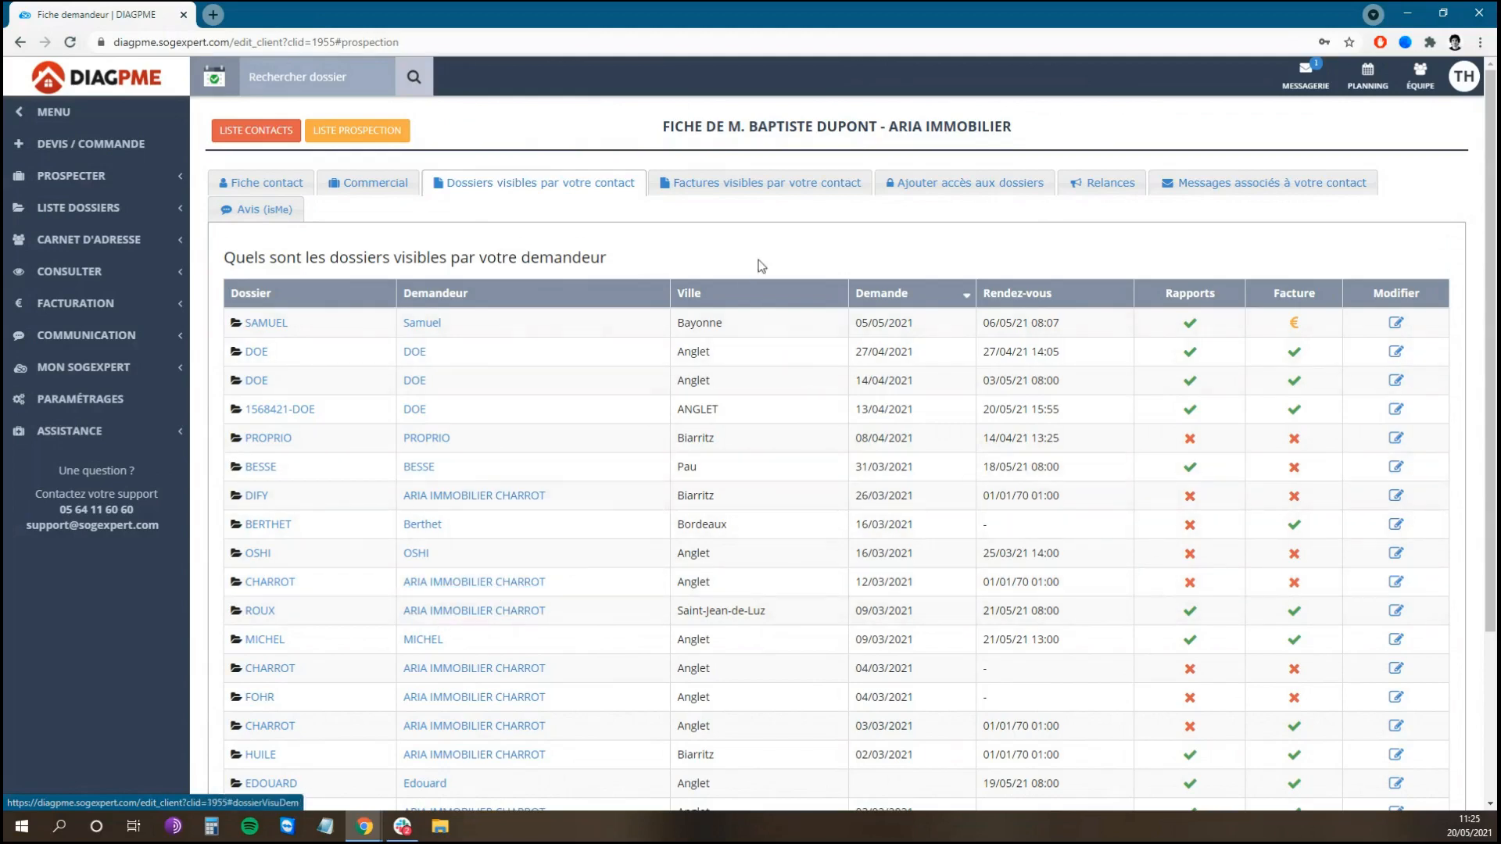
{"action": "left_click", "coordinate": [764, 188]}
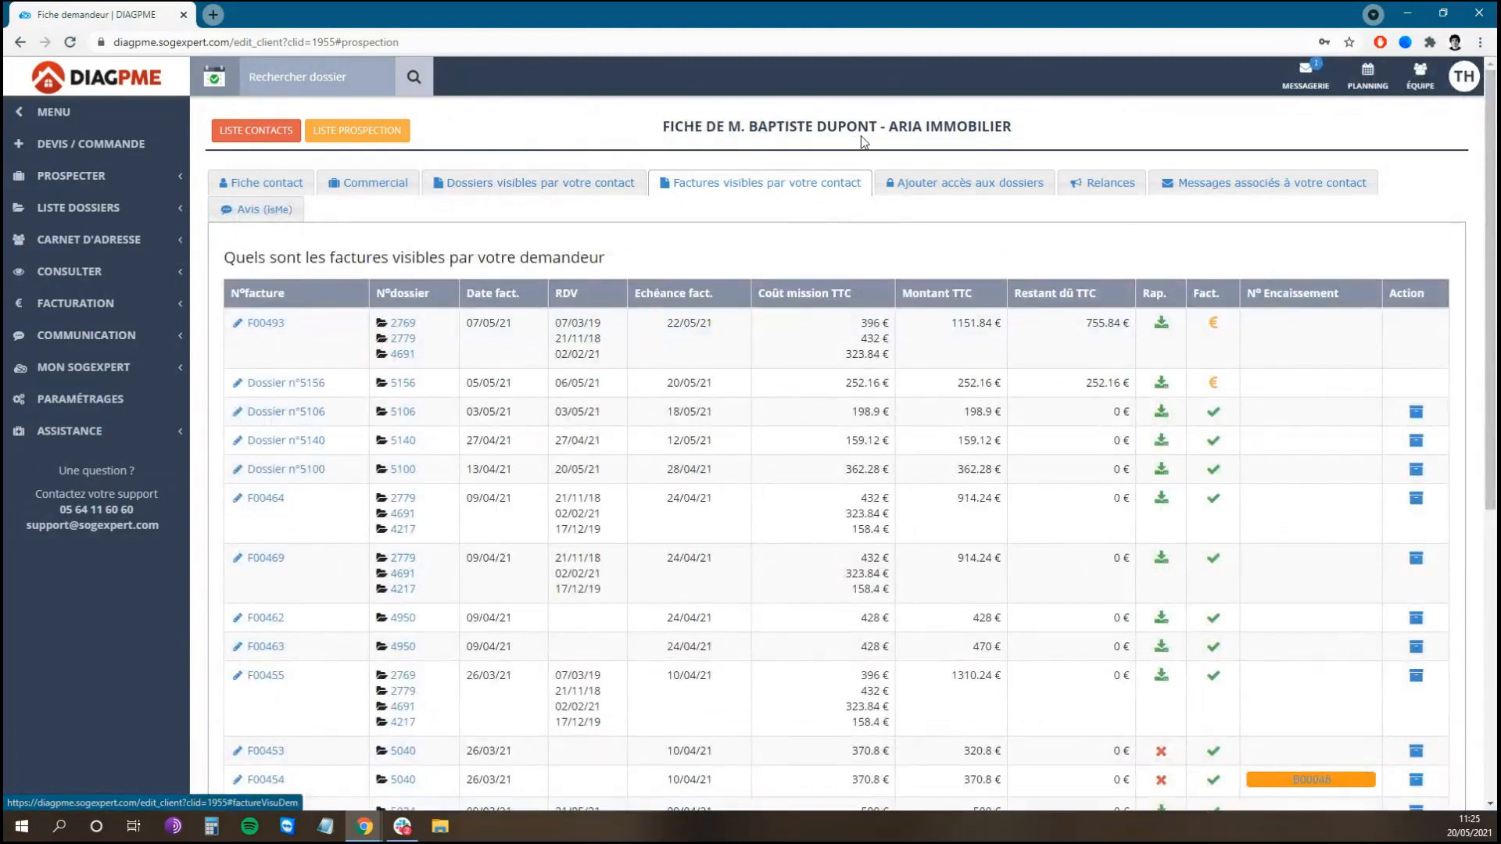
Step: In the file-access section, search files, settling on the ARIA search
{"action": "left_click", "coordinate": [976, 184]}
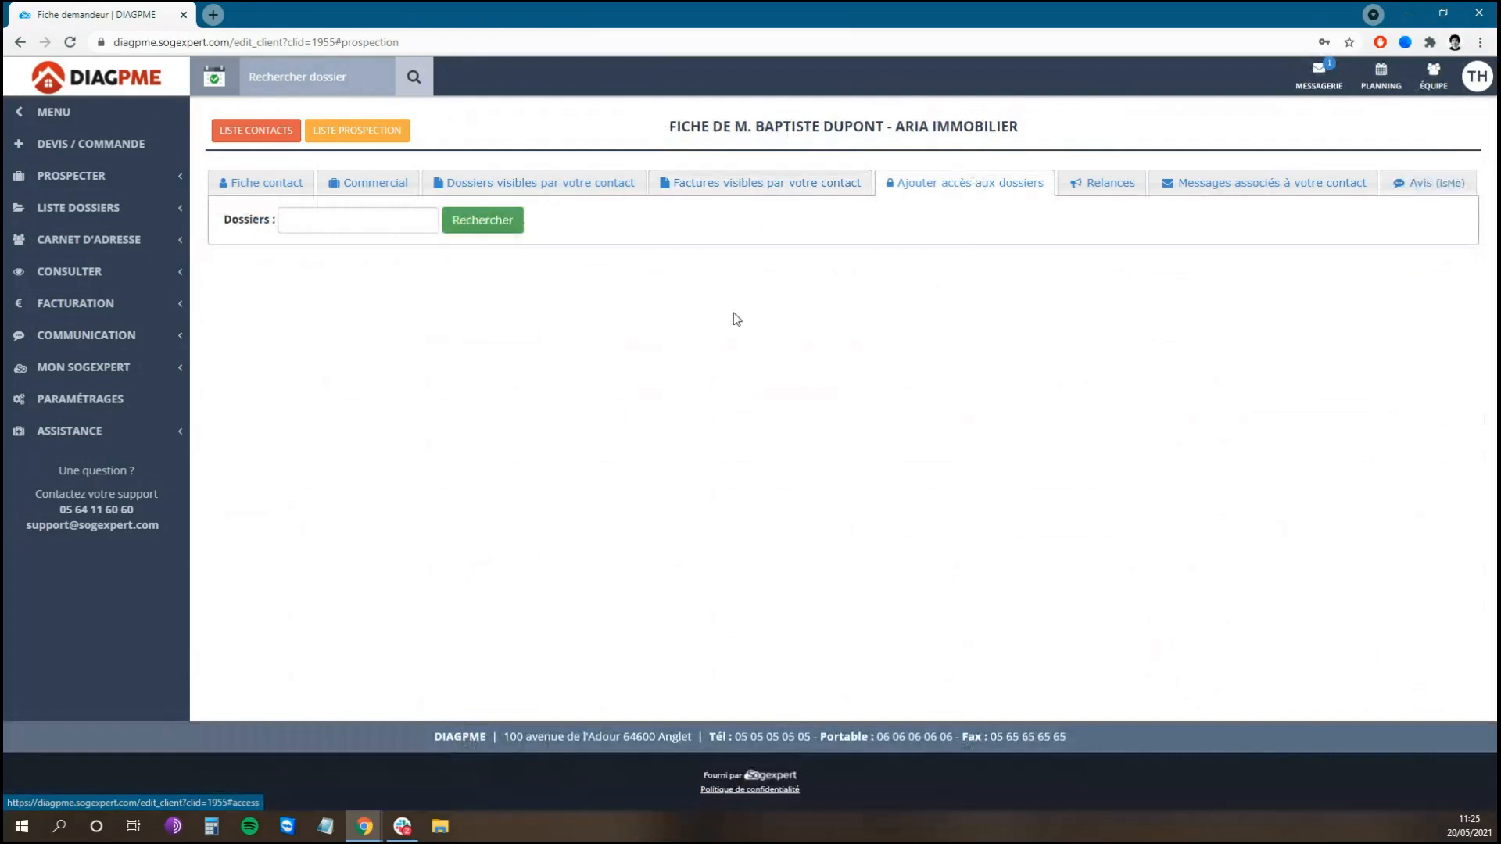
{"action": "left_click", "coordinate": [387, 221]}
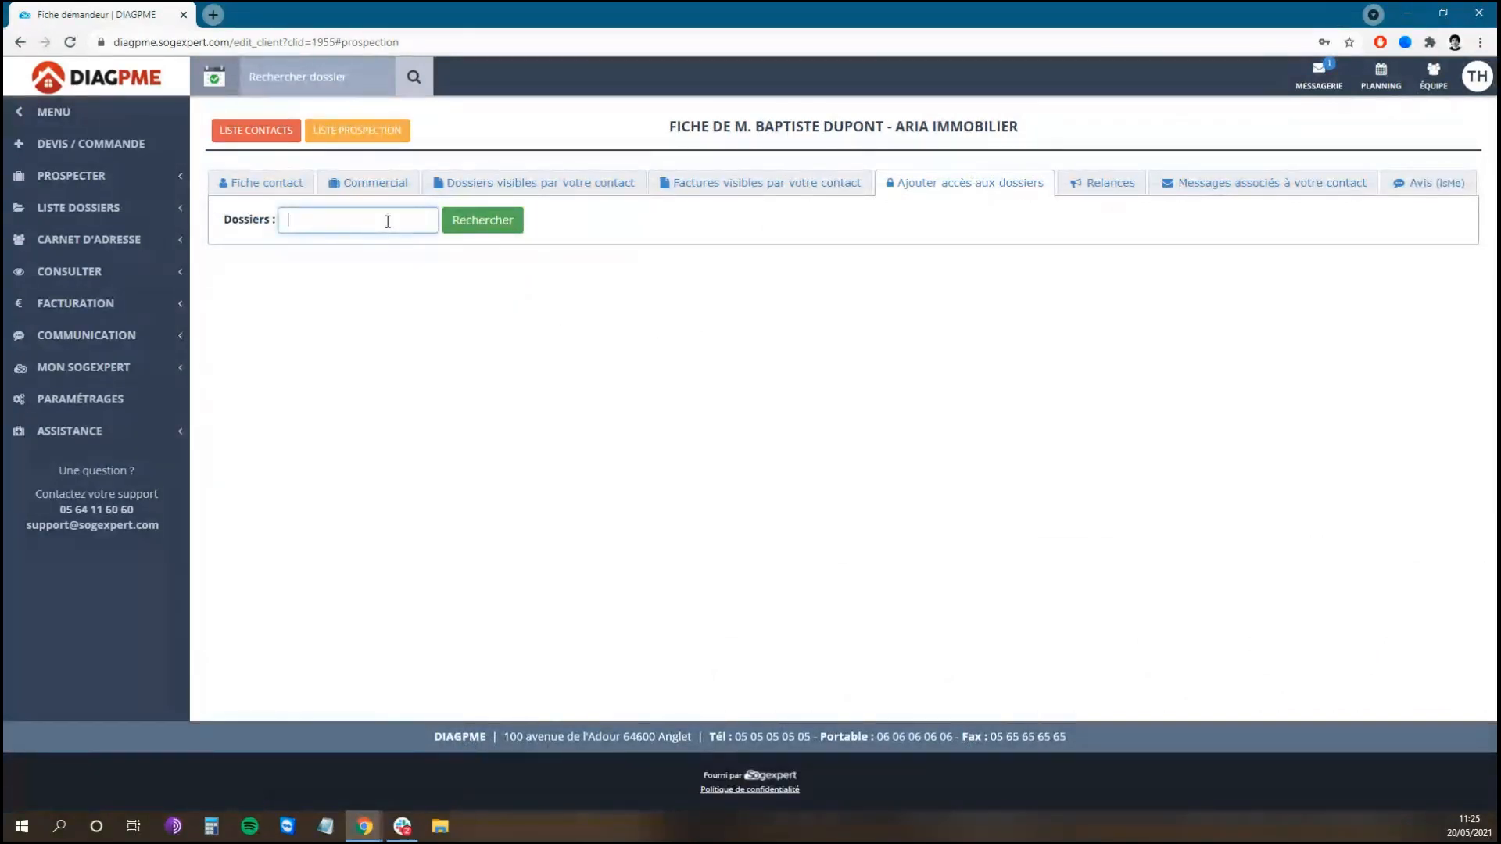
{"action": "type", "text": "DO"}
{"action": "key", "text": "BackSpace"}
{"action": "key", "text": "BackSpace"}
{"action": "key", "text": "BackSpace"}
{"action": "type", "text": "JOHN"}
{"action": "left_click", "coordinate": [461, 216]}
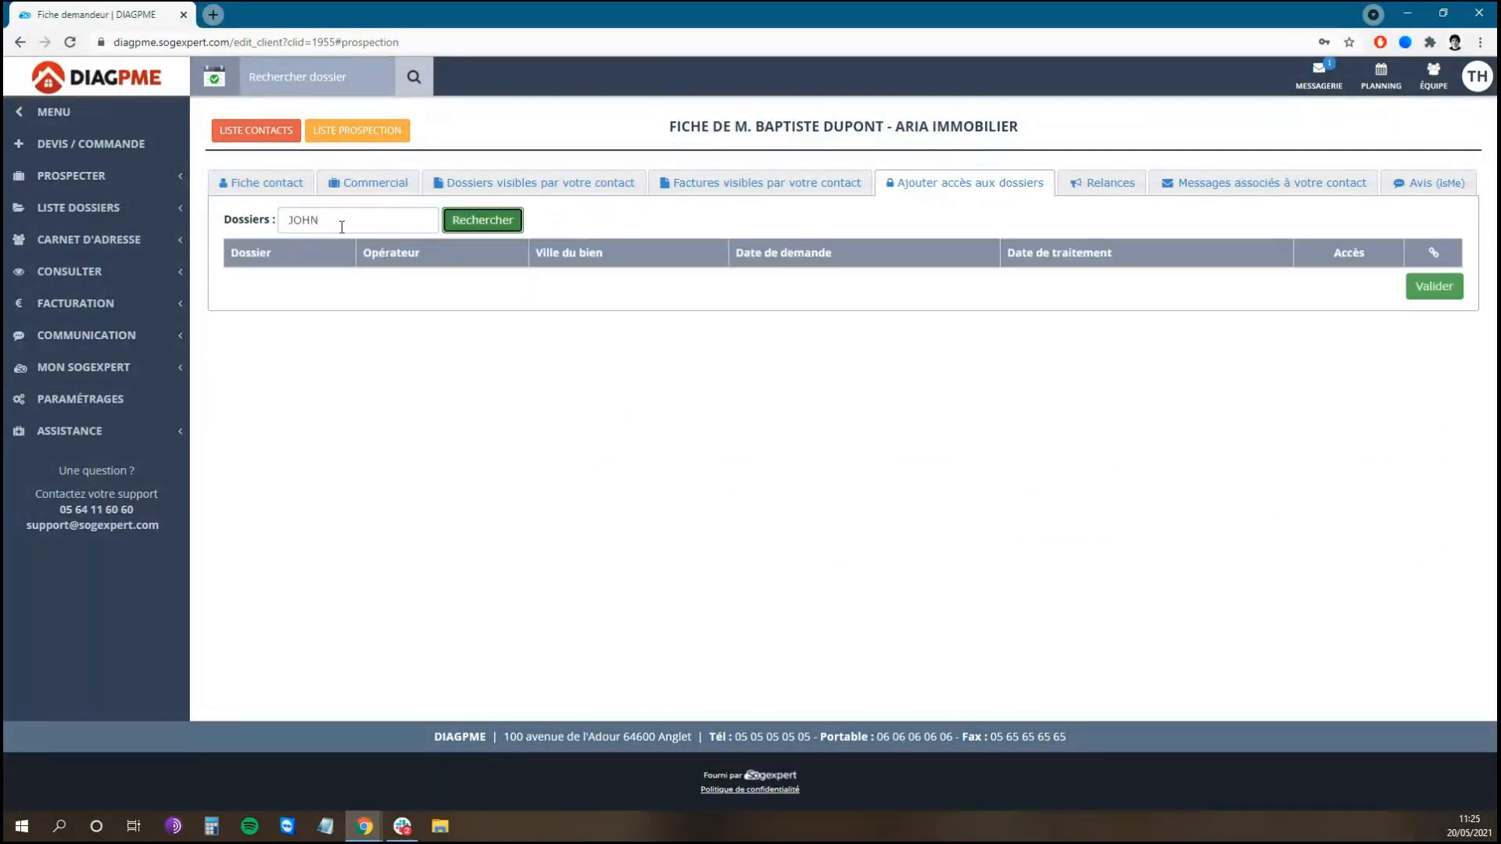
{"action": "double_click", "coordinate": [312, 219]}
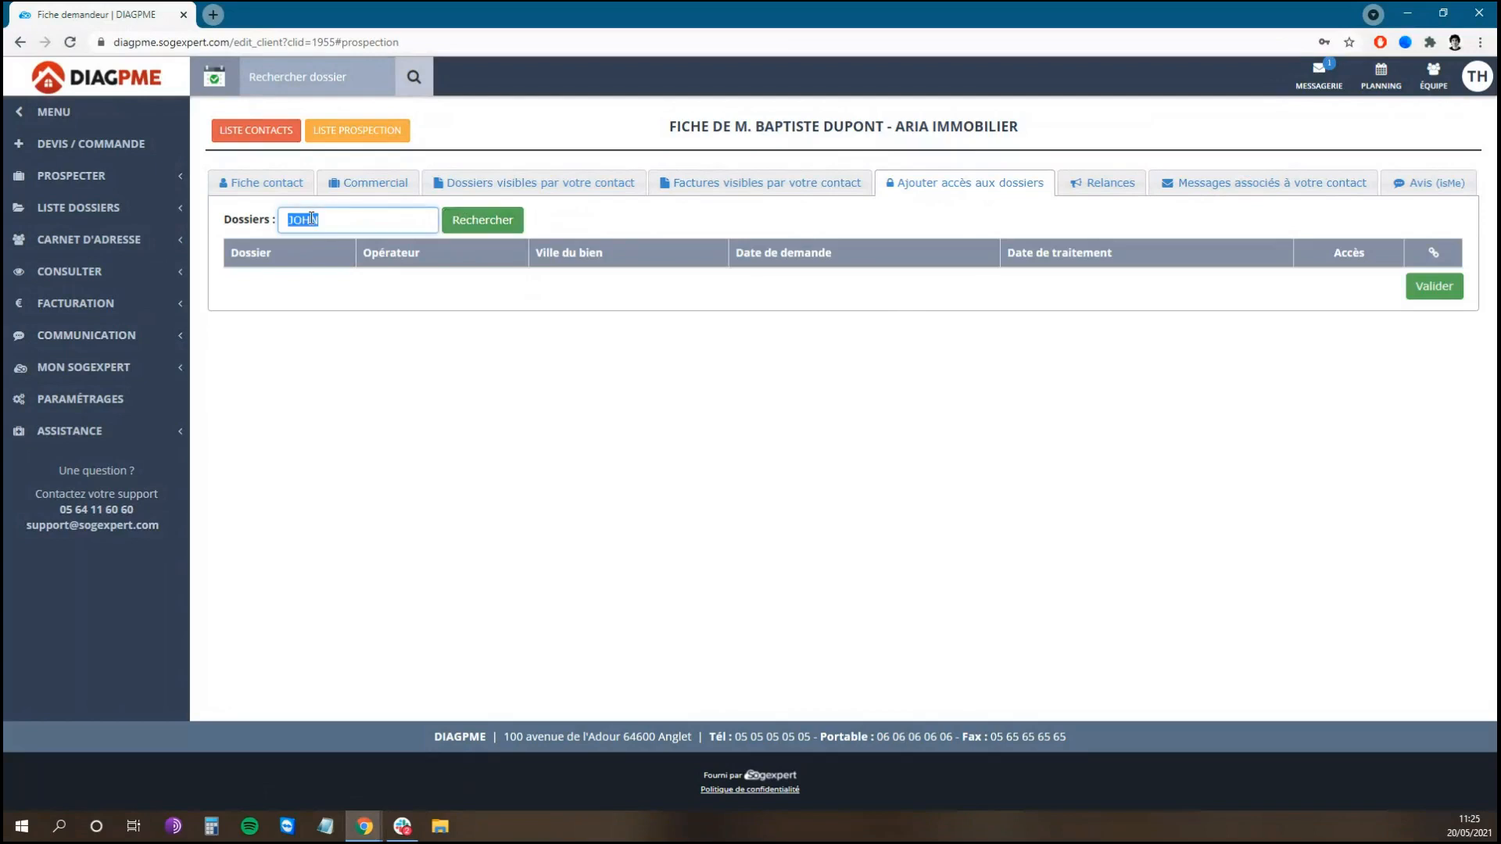
{"action": "type", "text": "AARIA"}
{"action": "left_click", "coordinate": [482, 220]}
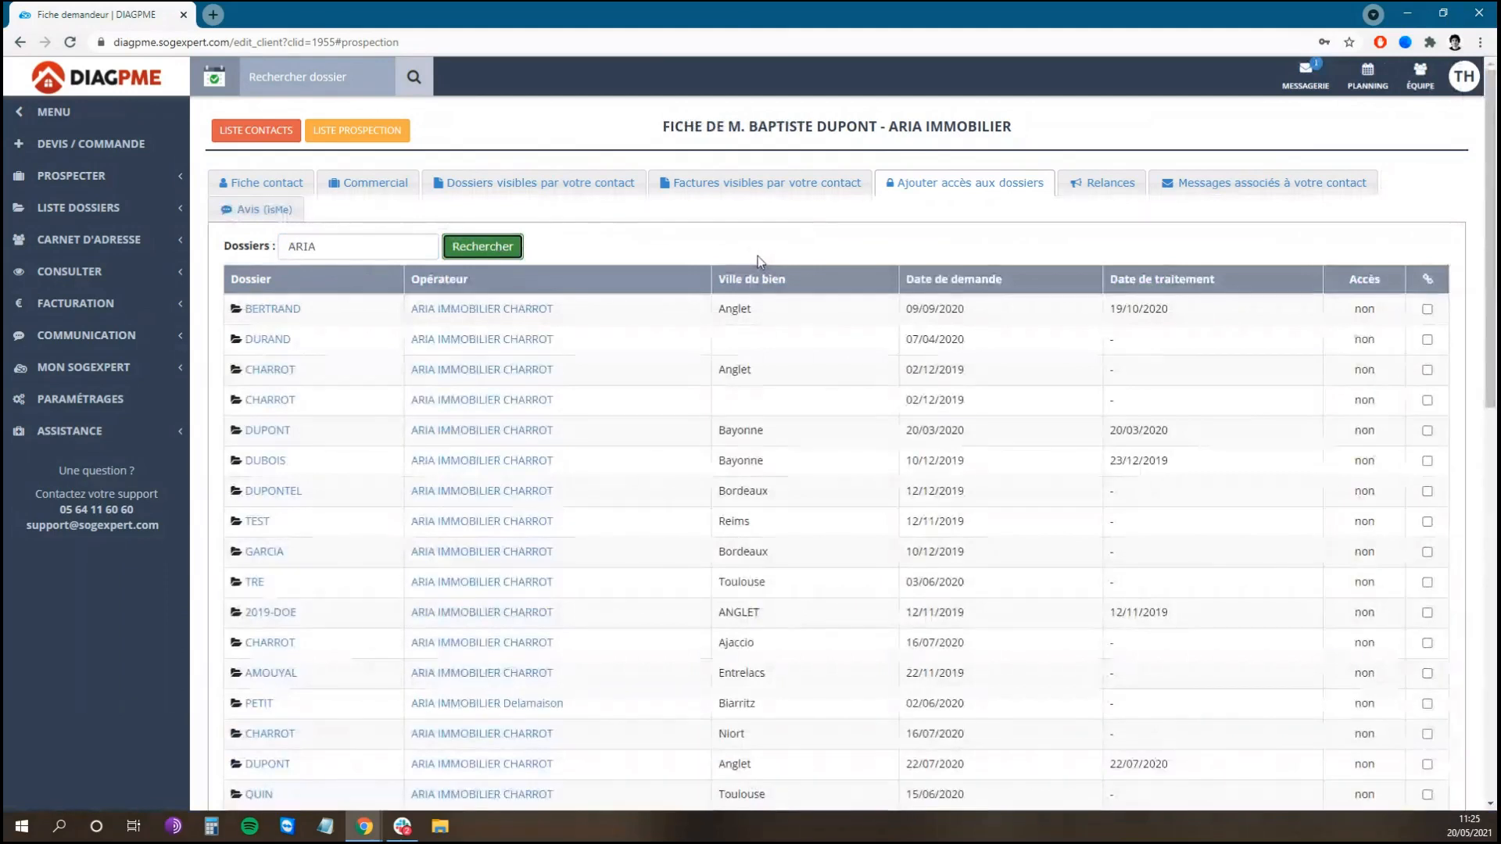
Step: Grant access to the first two ARIA files, BERTRAND and DURAND, and validate
{"action": "left_click", "coordinate": [1427, 309]}
{"action": "left_click", "coordinate": [1428, 340]}
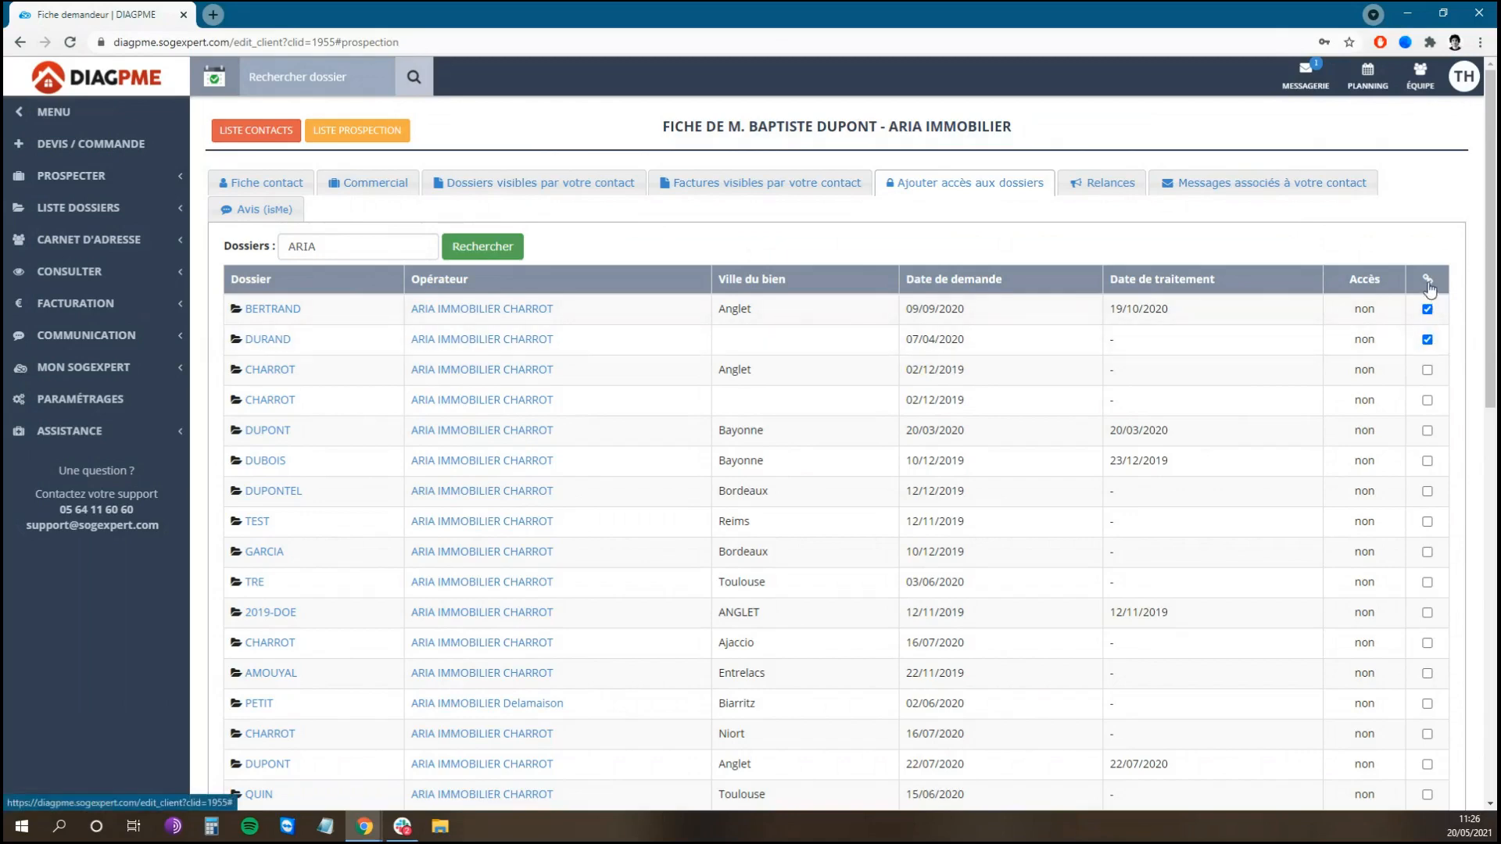
{"action": "scroll", "coordinate": [1457, 330], "scroll_direction": "down", "scroll_amount": 7}
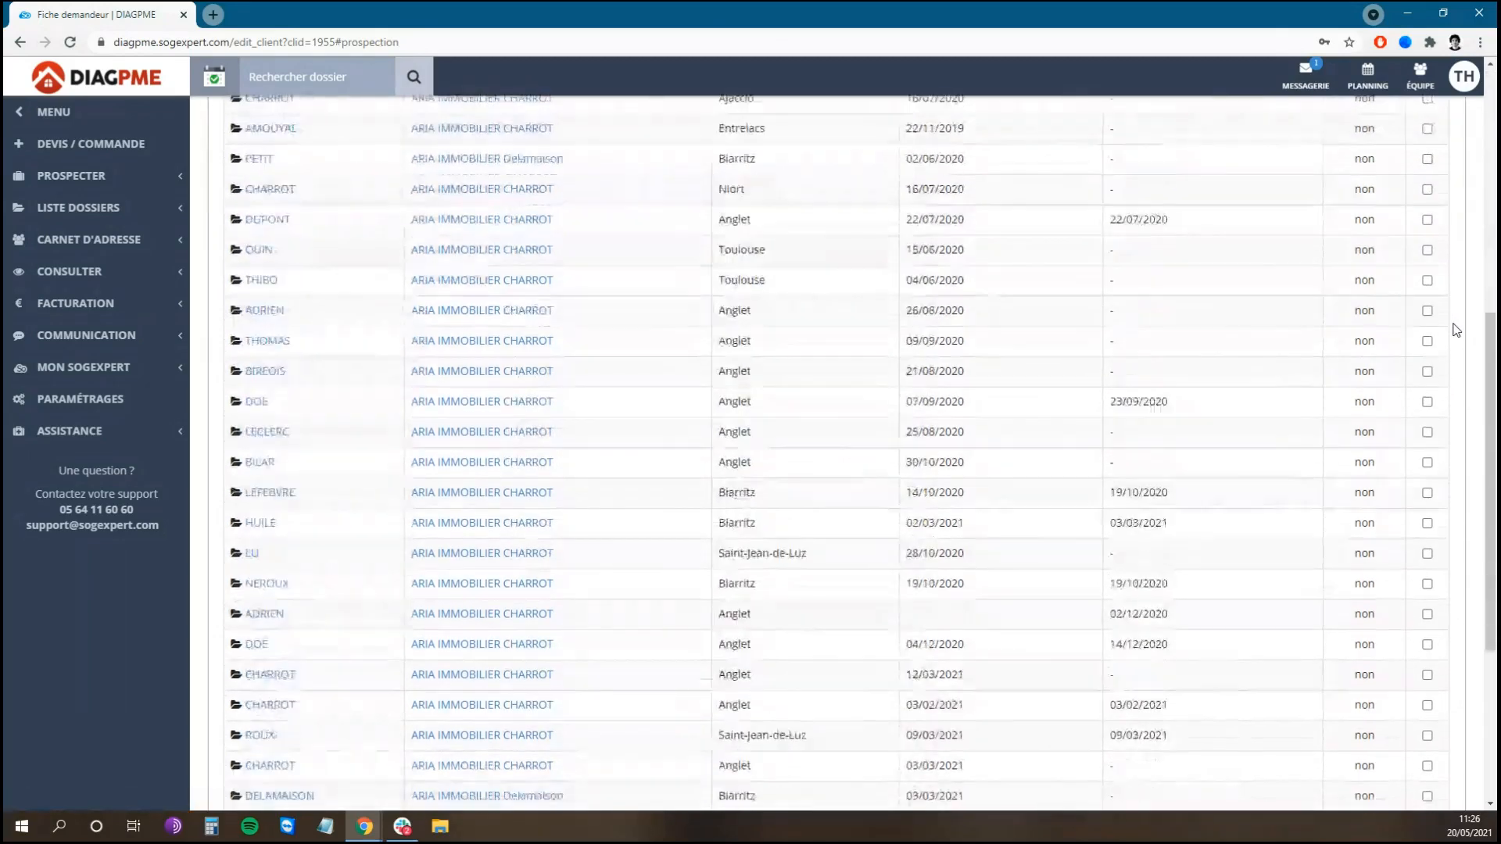
{"action": "scroll", "coordinate": [1493, 359], "scroll_direction": "down", "scroll_amount": 4}
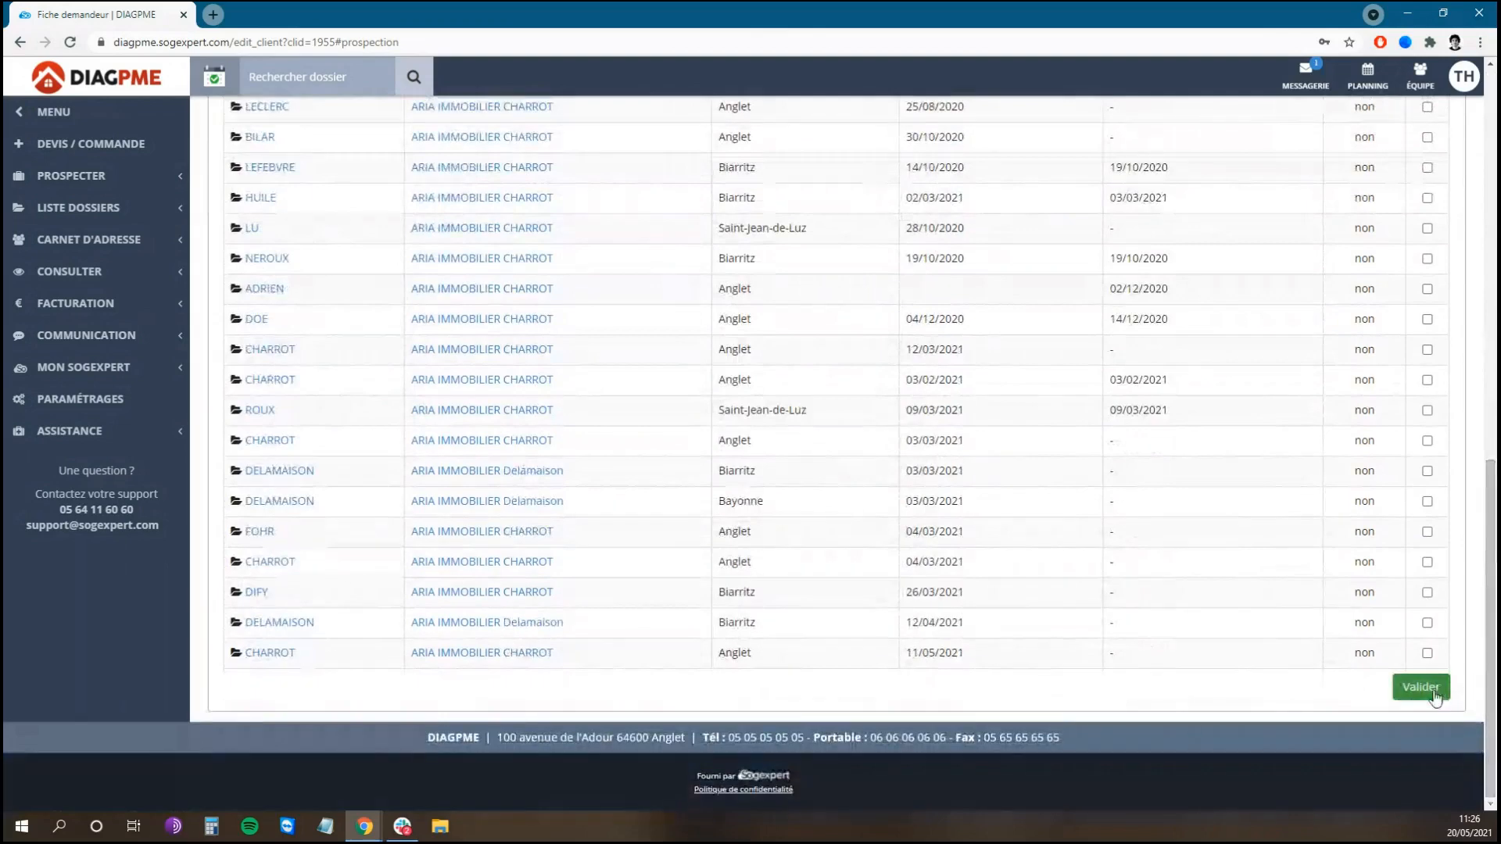
{"action": "left_click", "coordinate": [1432, 693]}
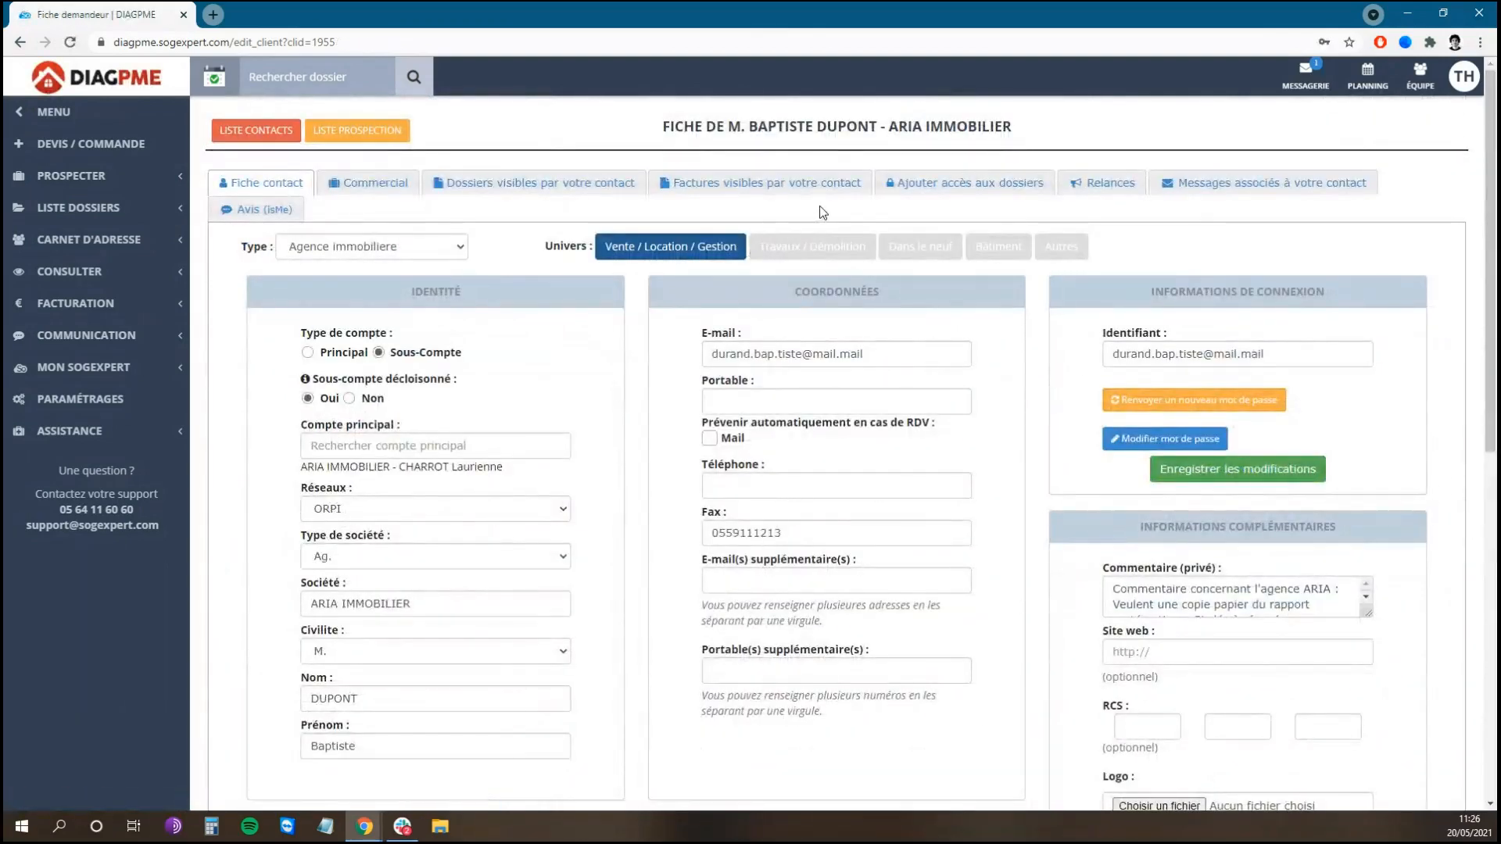
Step: Check the Relances and associated messages tabs, then go back to LISTE CONTACTS
{"action": "left_click", "coordinate": [1111, 186]}
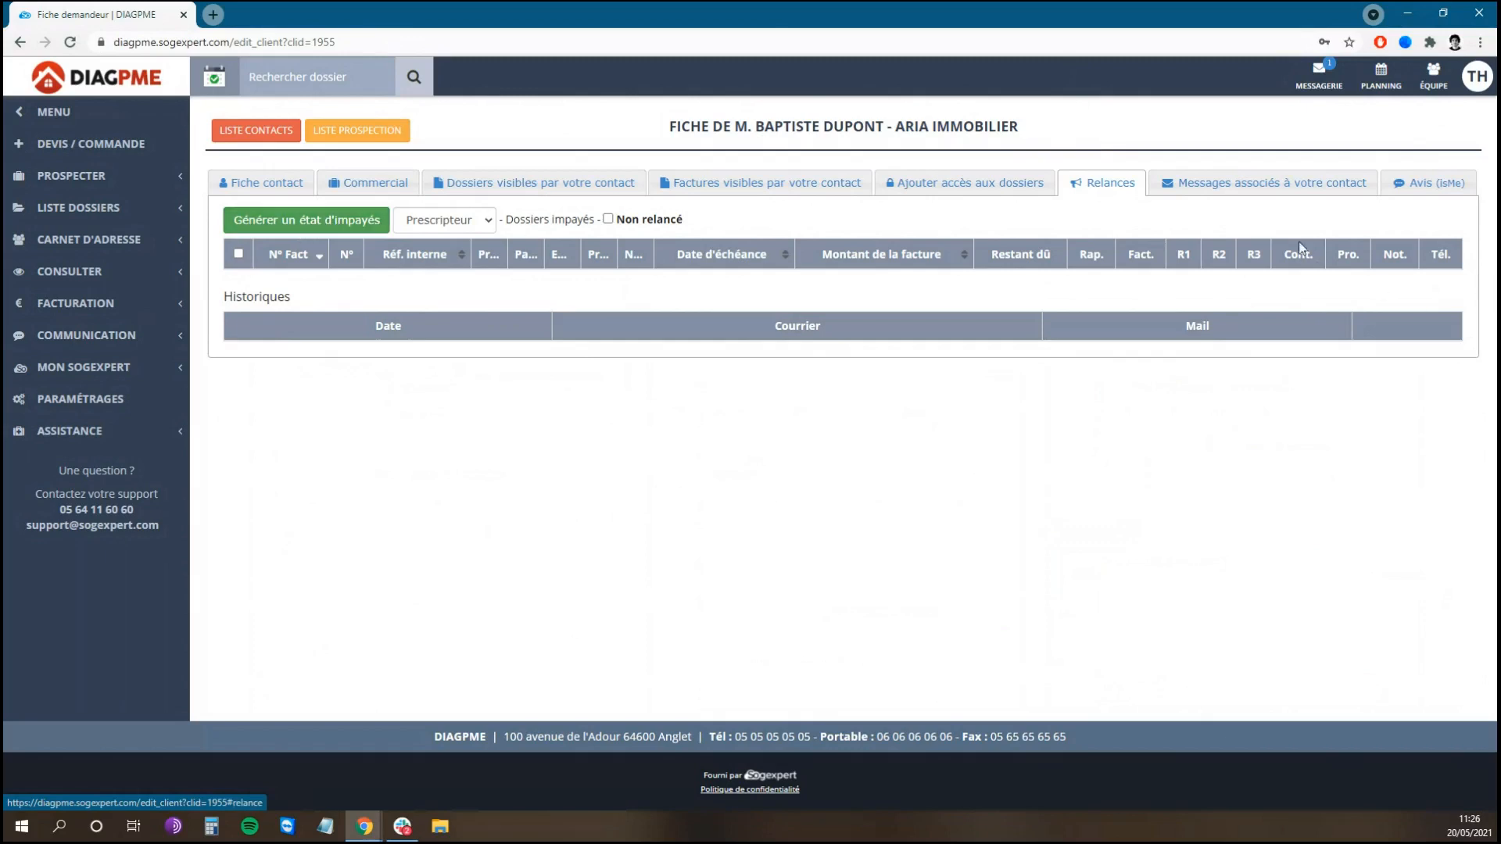
{"action": "left_click", "coordinate": [1290, 188]}
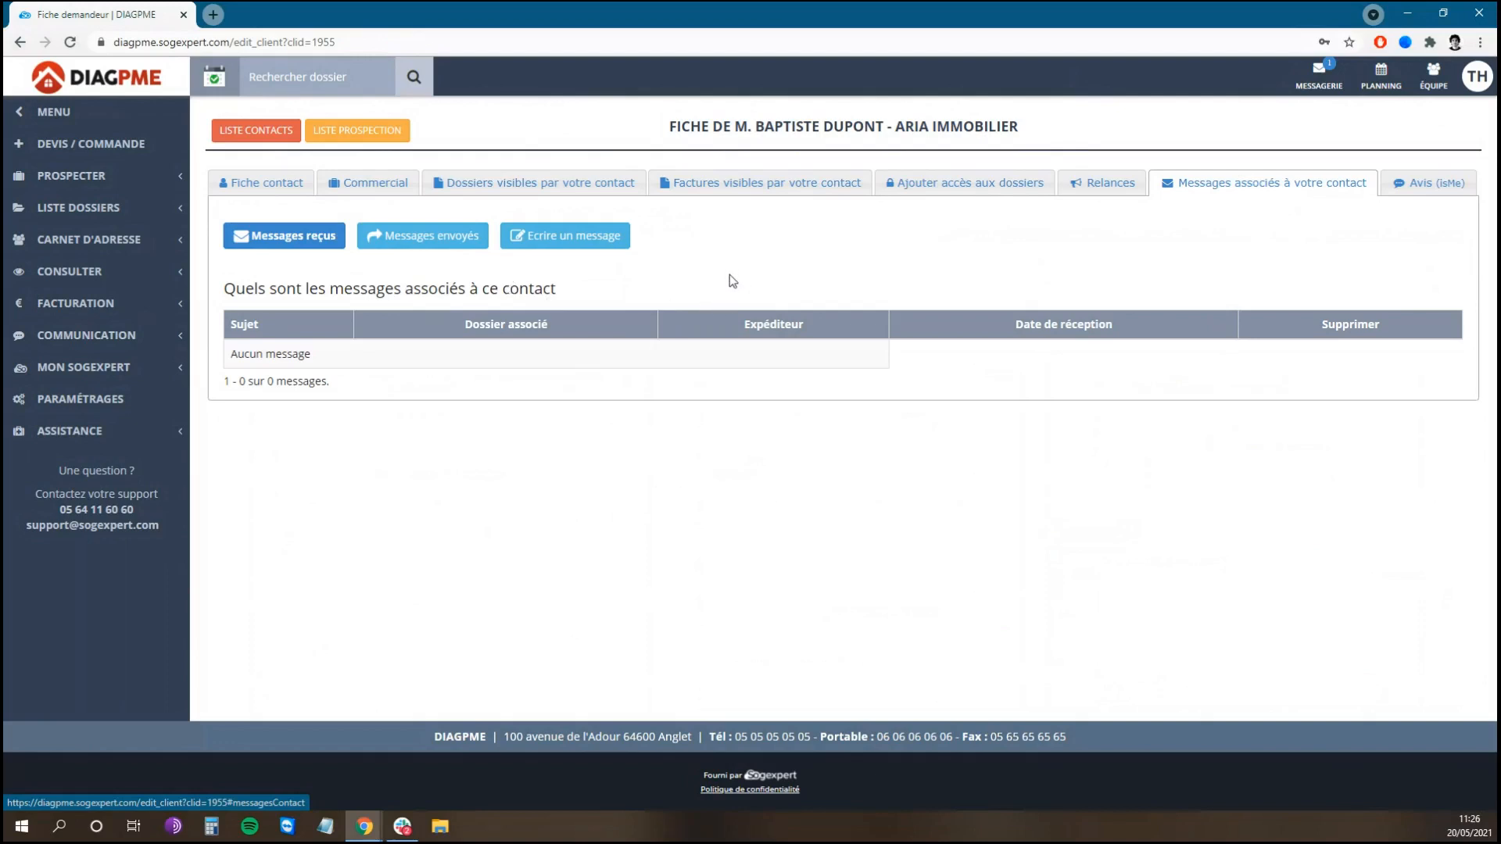
{"action": "left_click", "coordinate": [256, 132]}
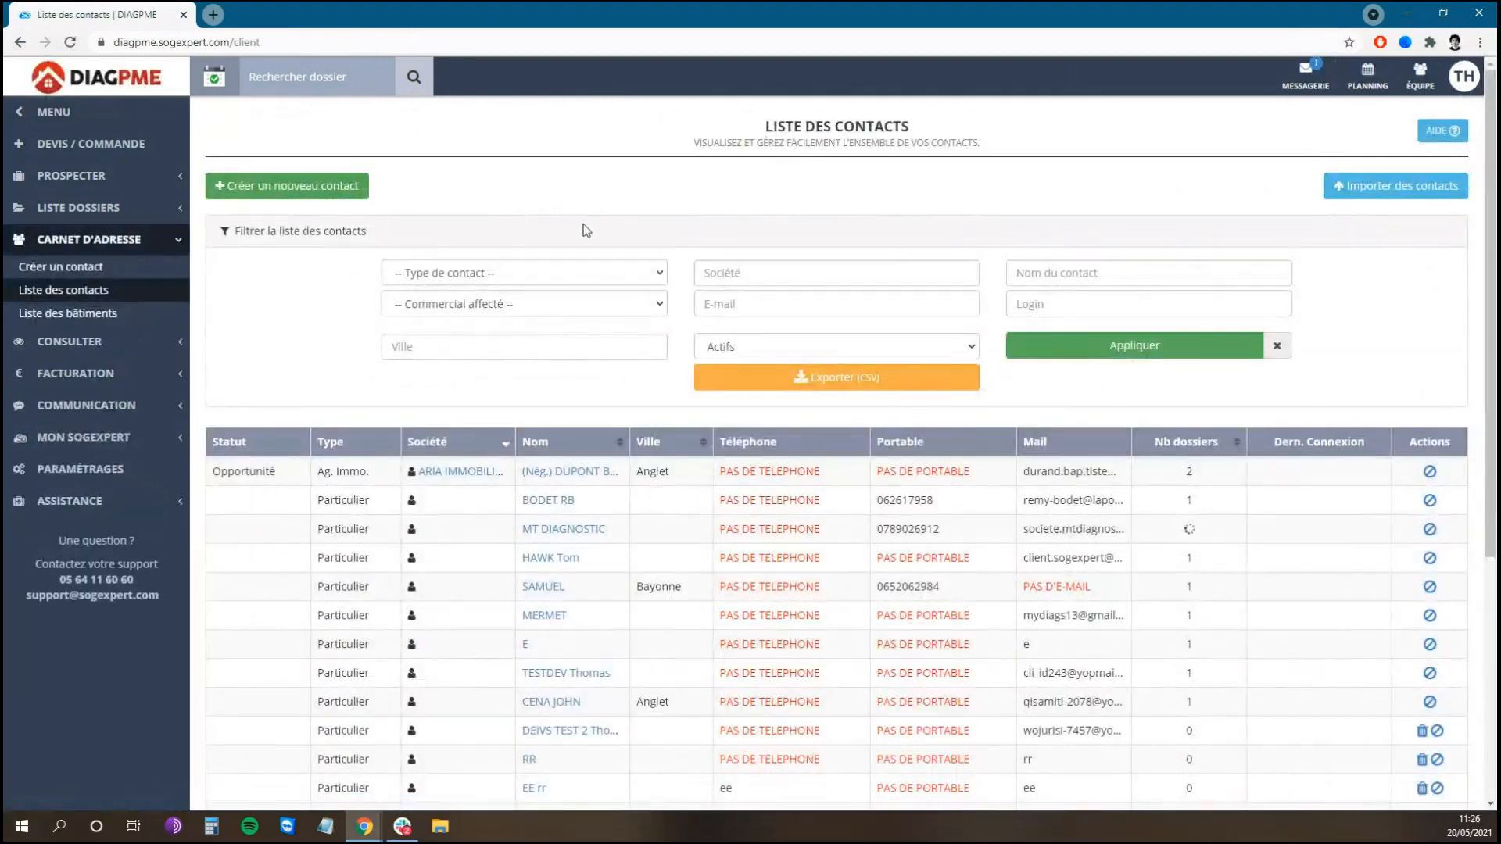
{"action": "left_click", "coordinate": [611, 273]}
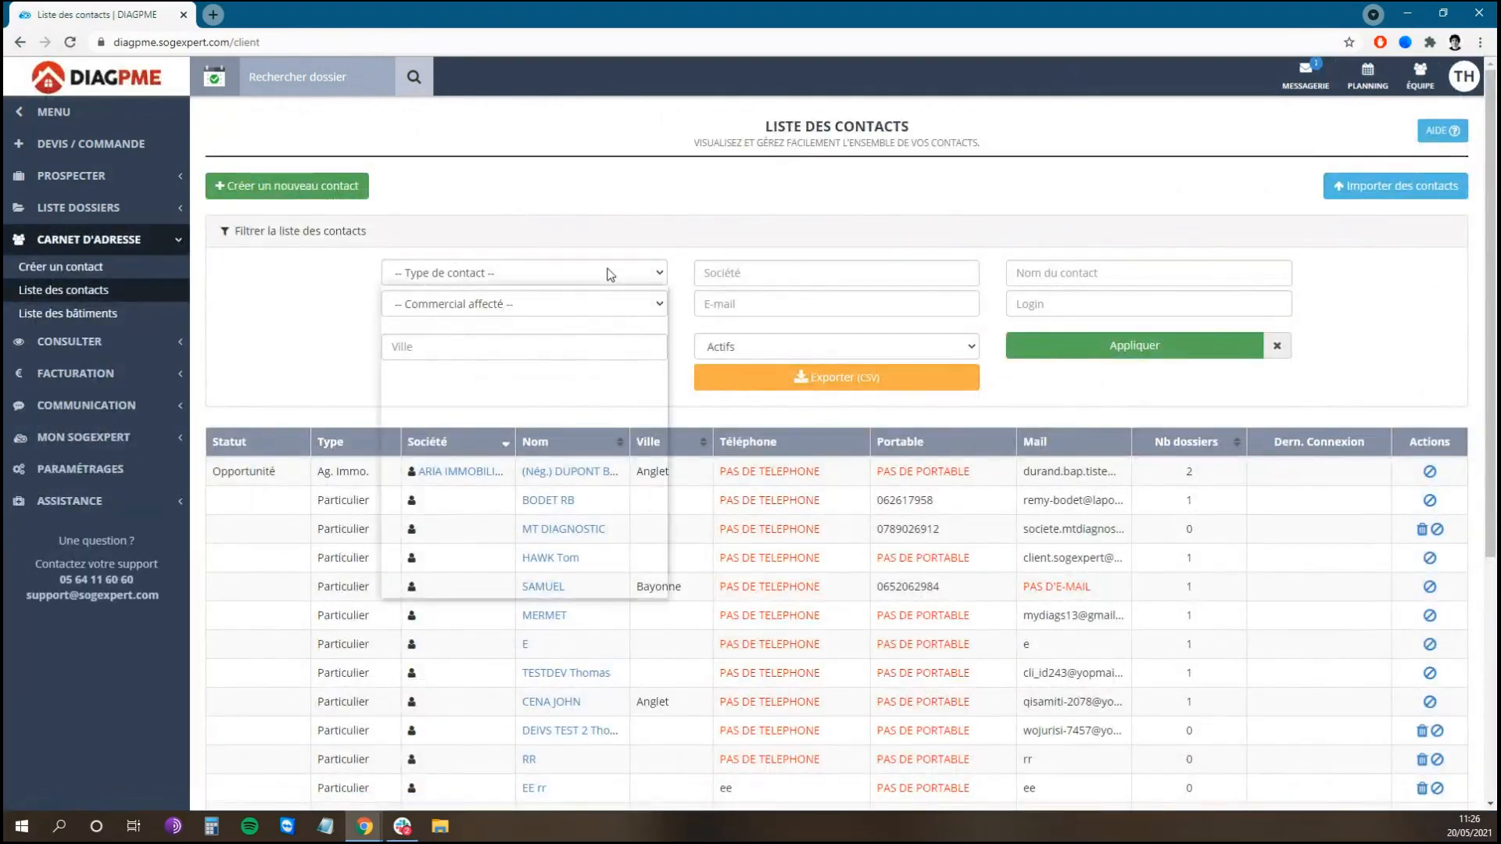
{"action": "left_click", "coordinate": [881, 267]}
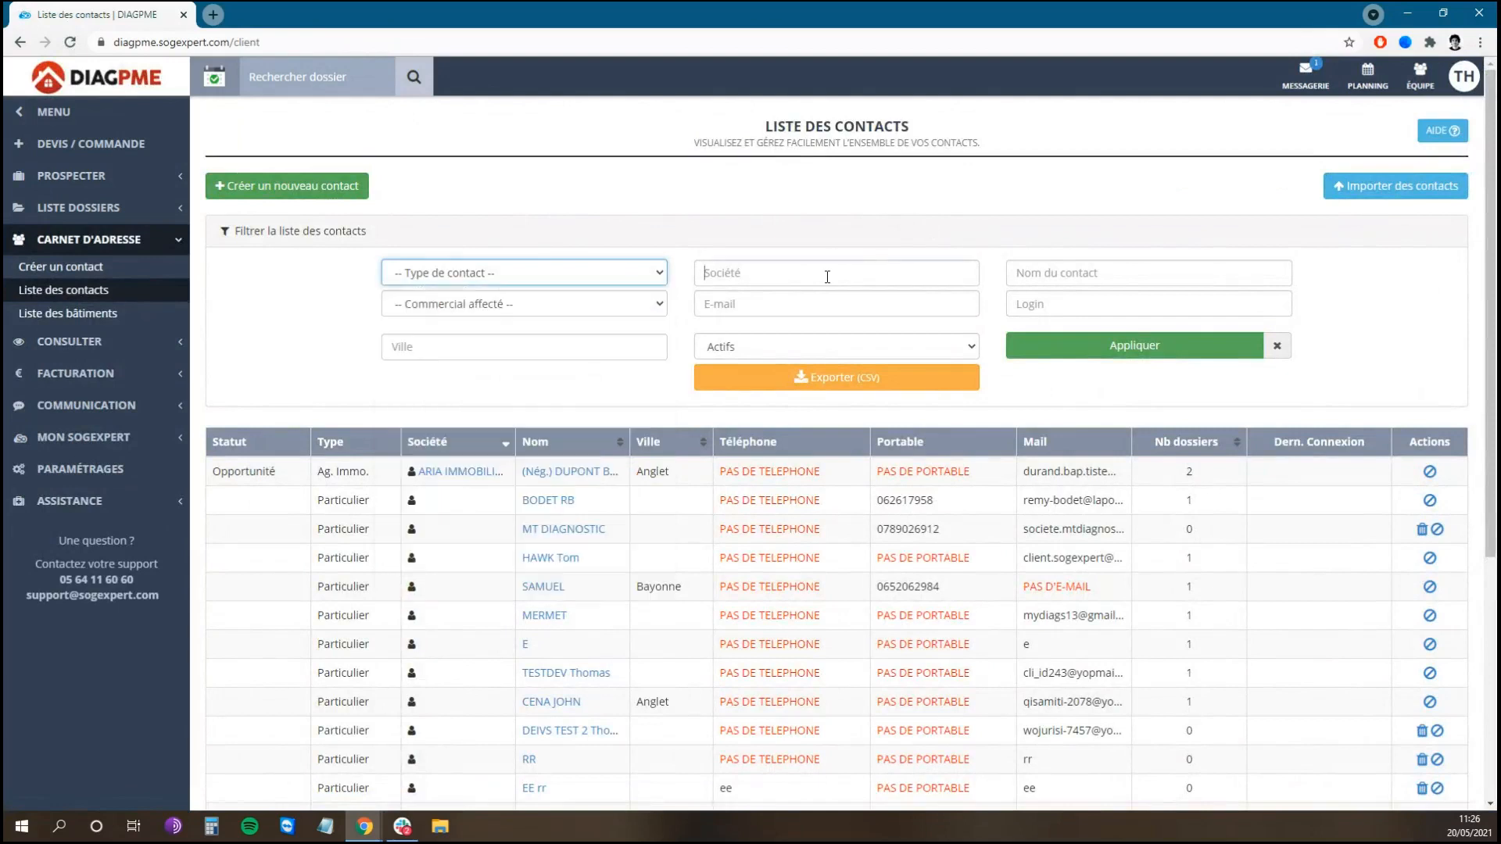
{"action": "left_click", "coordinate": [827, 276]}
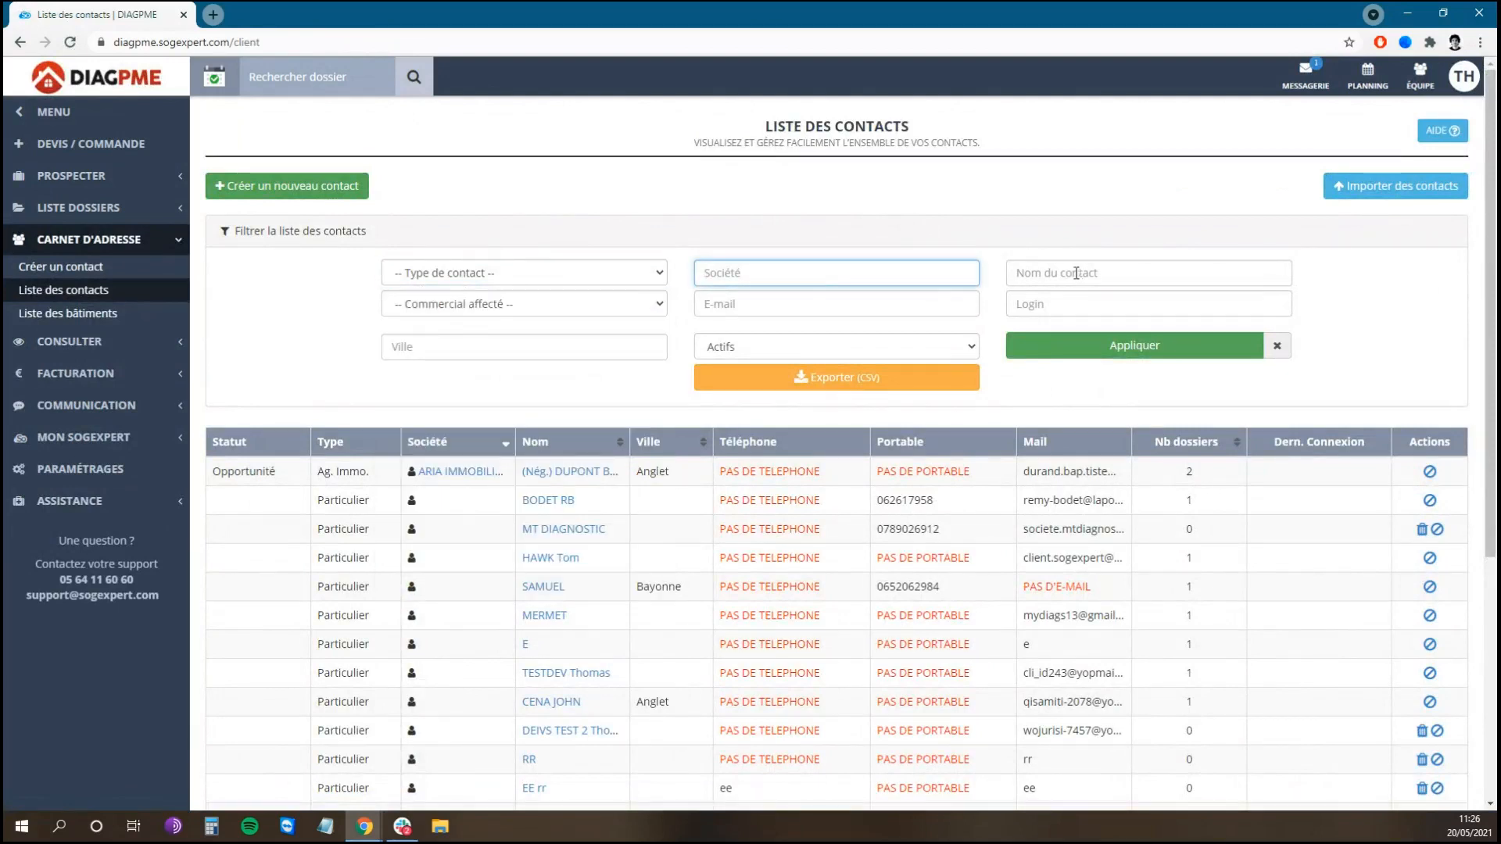
{"action": "left_click", "coordinate": [603, 355]}
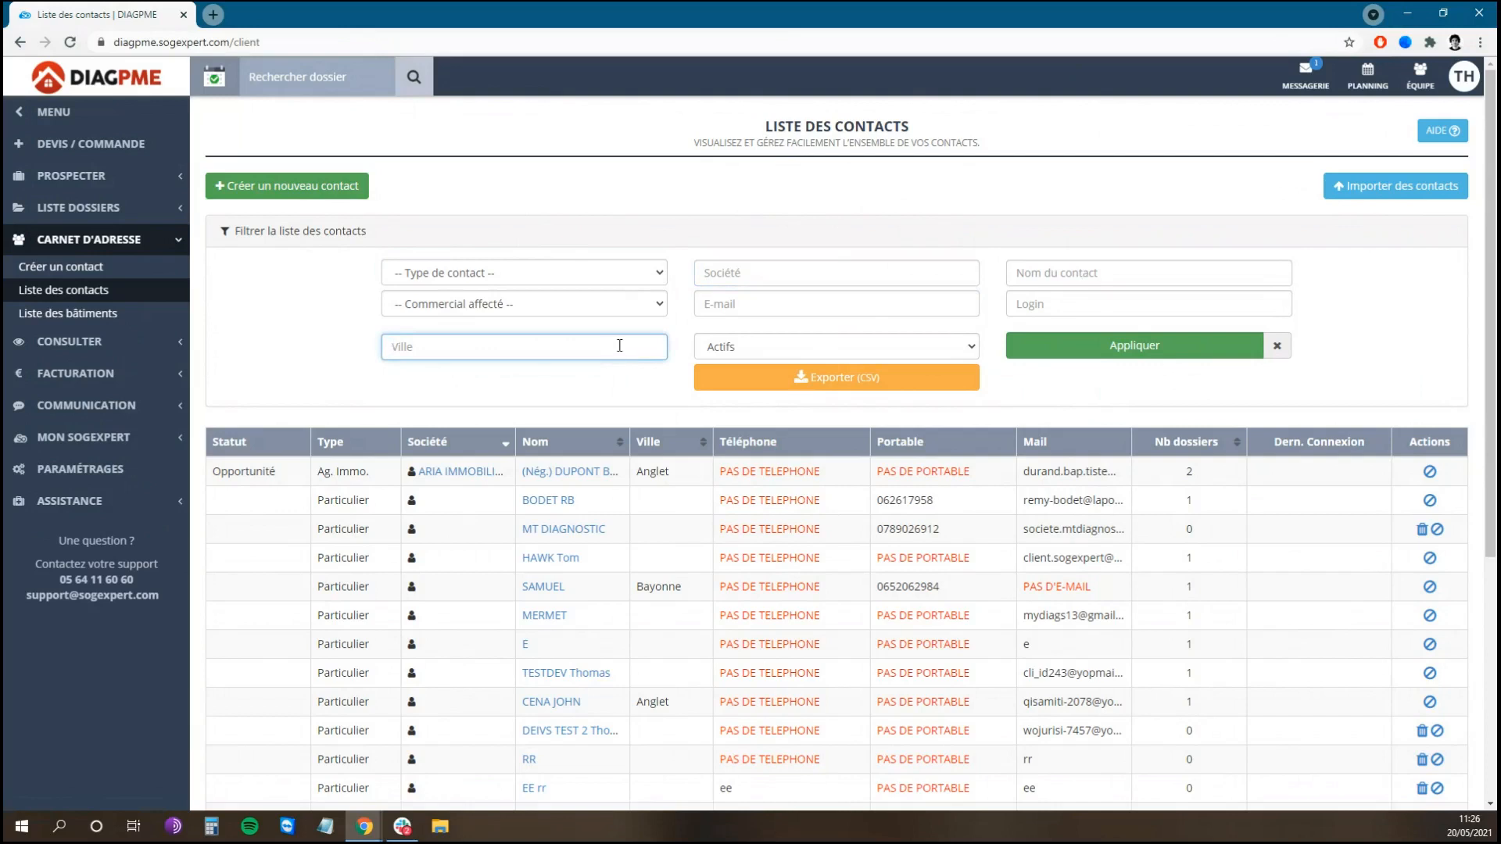
{"action": "left_click", "coordinate": [639, 312]}
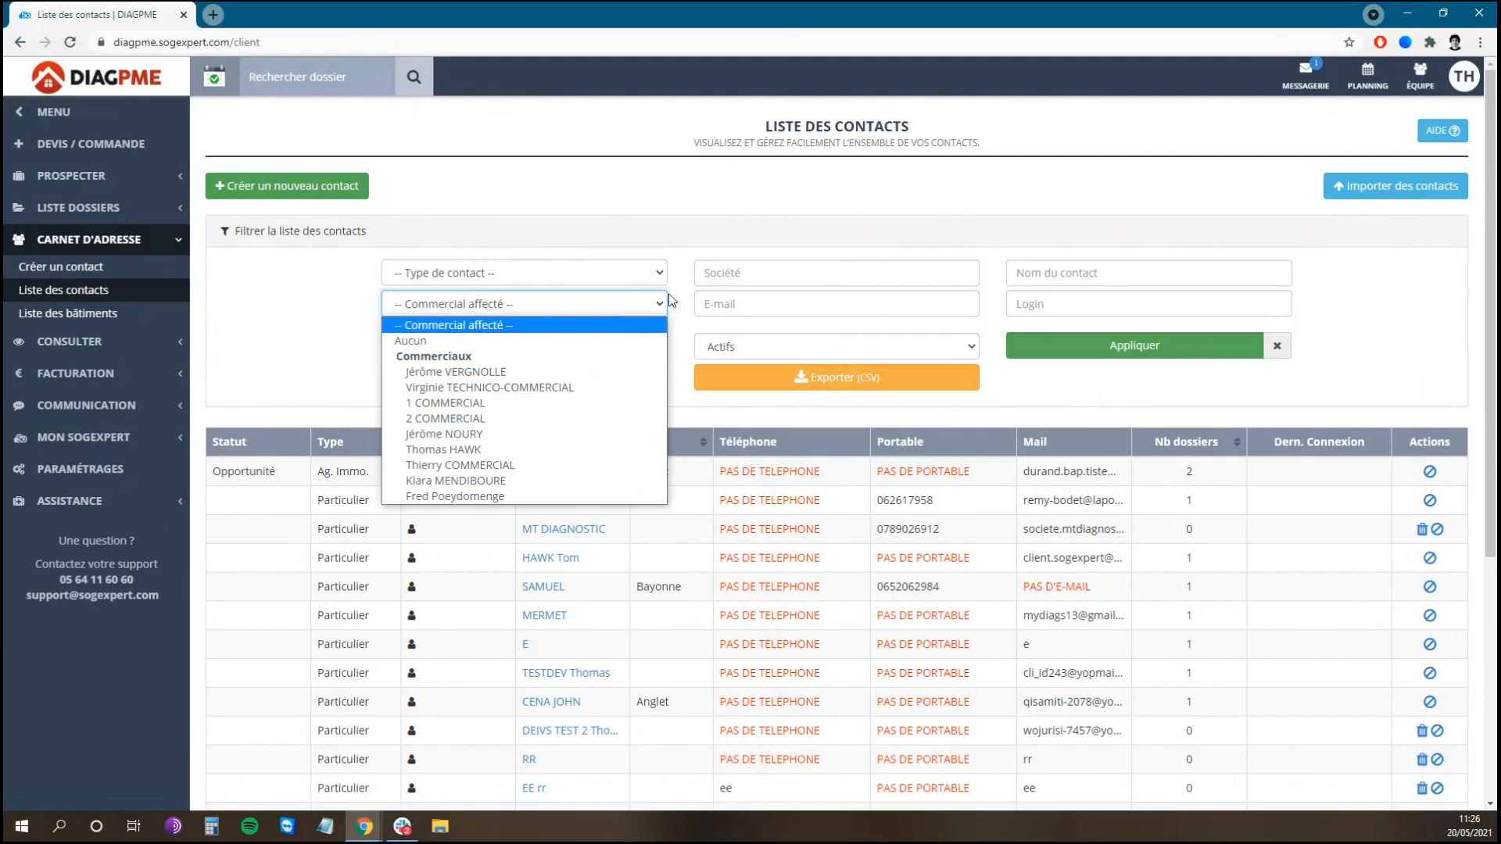
{"action": "left_click", "coordinate": [697, 241]}
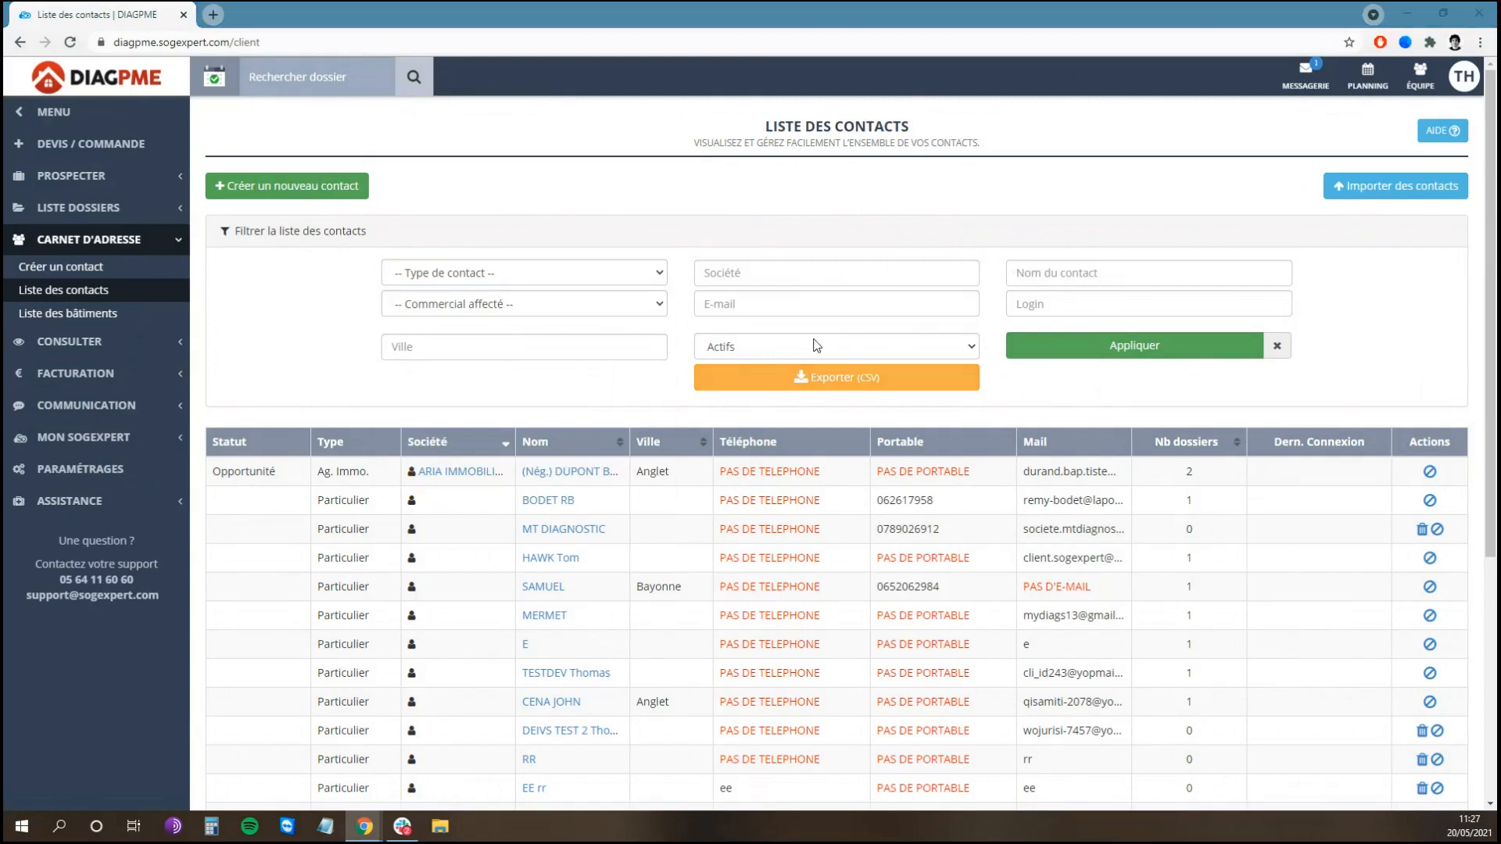
{"action": "left_click", "coordinate": [948, 350]}
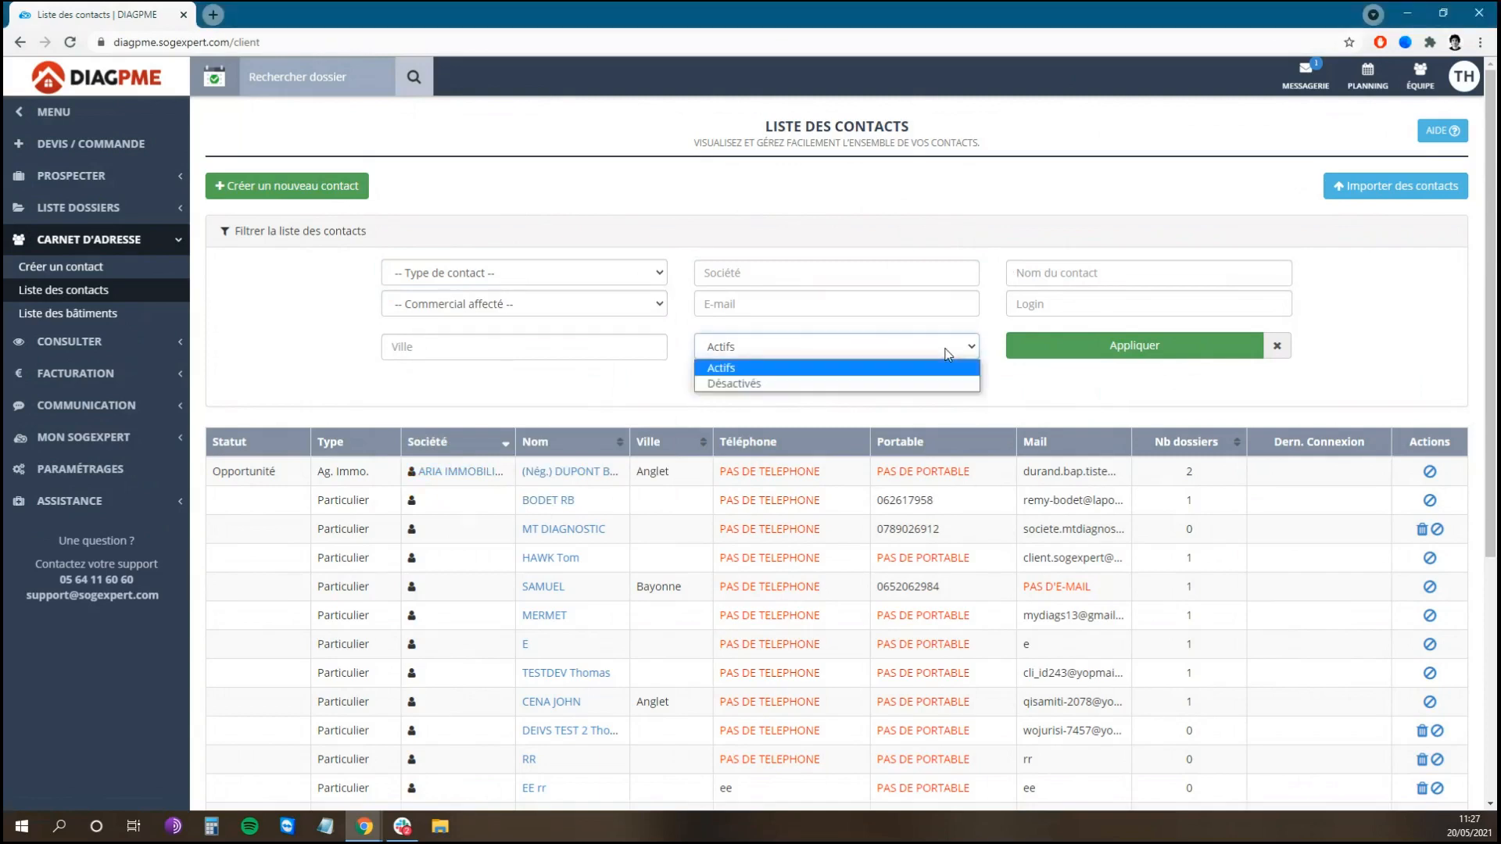
{"action": "left_click", "coordinate": [840, 380]}
{"action": "left_click", "coordinate": [1120, 352]}
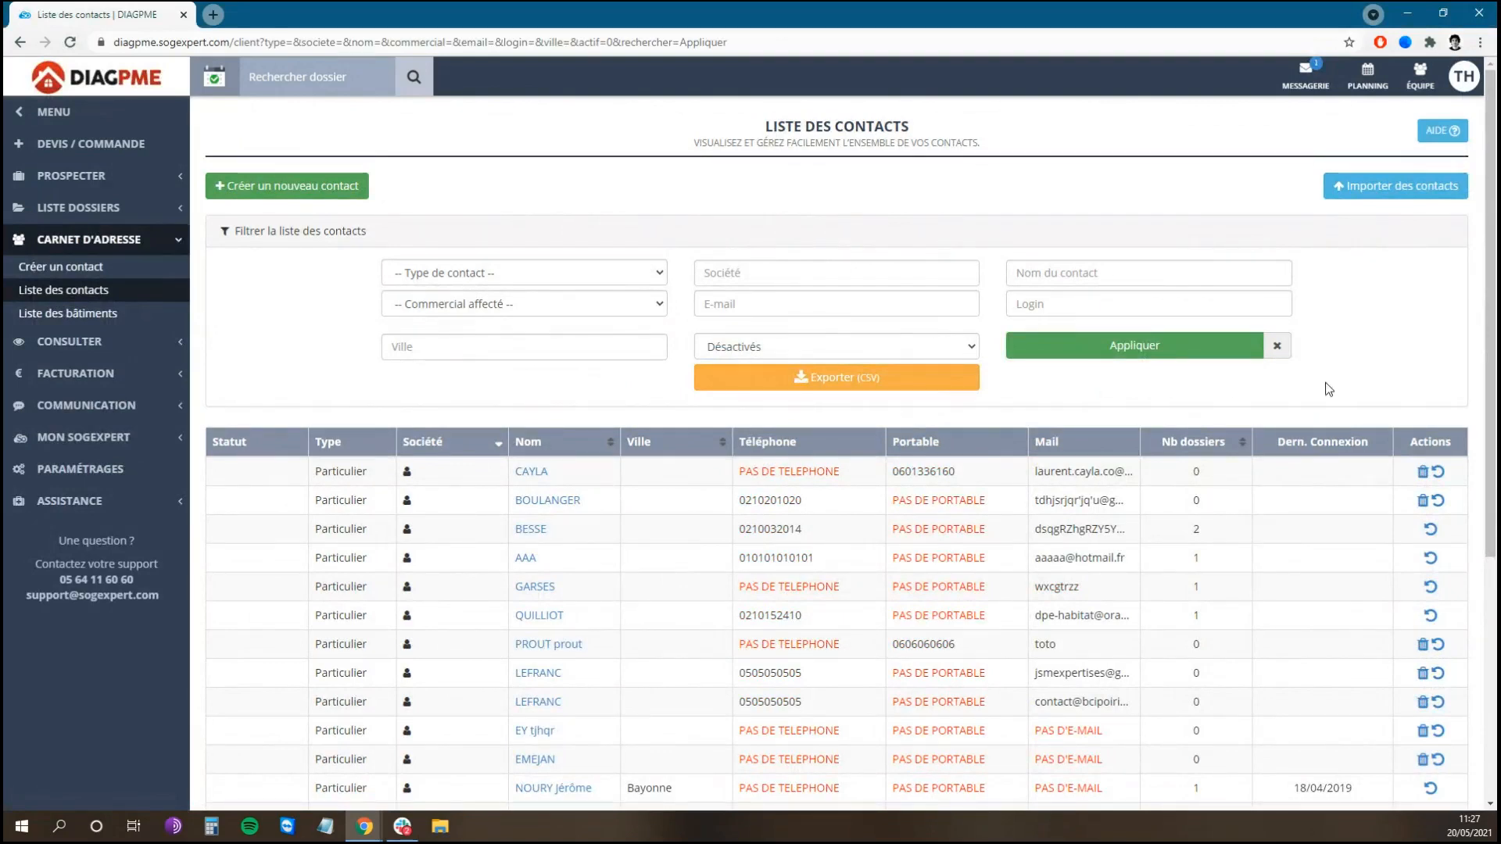
{"action": "left_click", "coordinate": [881, 346]}
{"action": "left_click", "coordinate": [878, 364]}
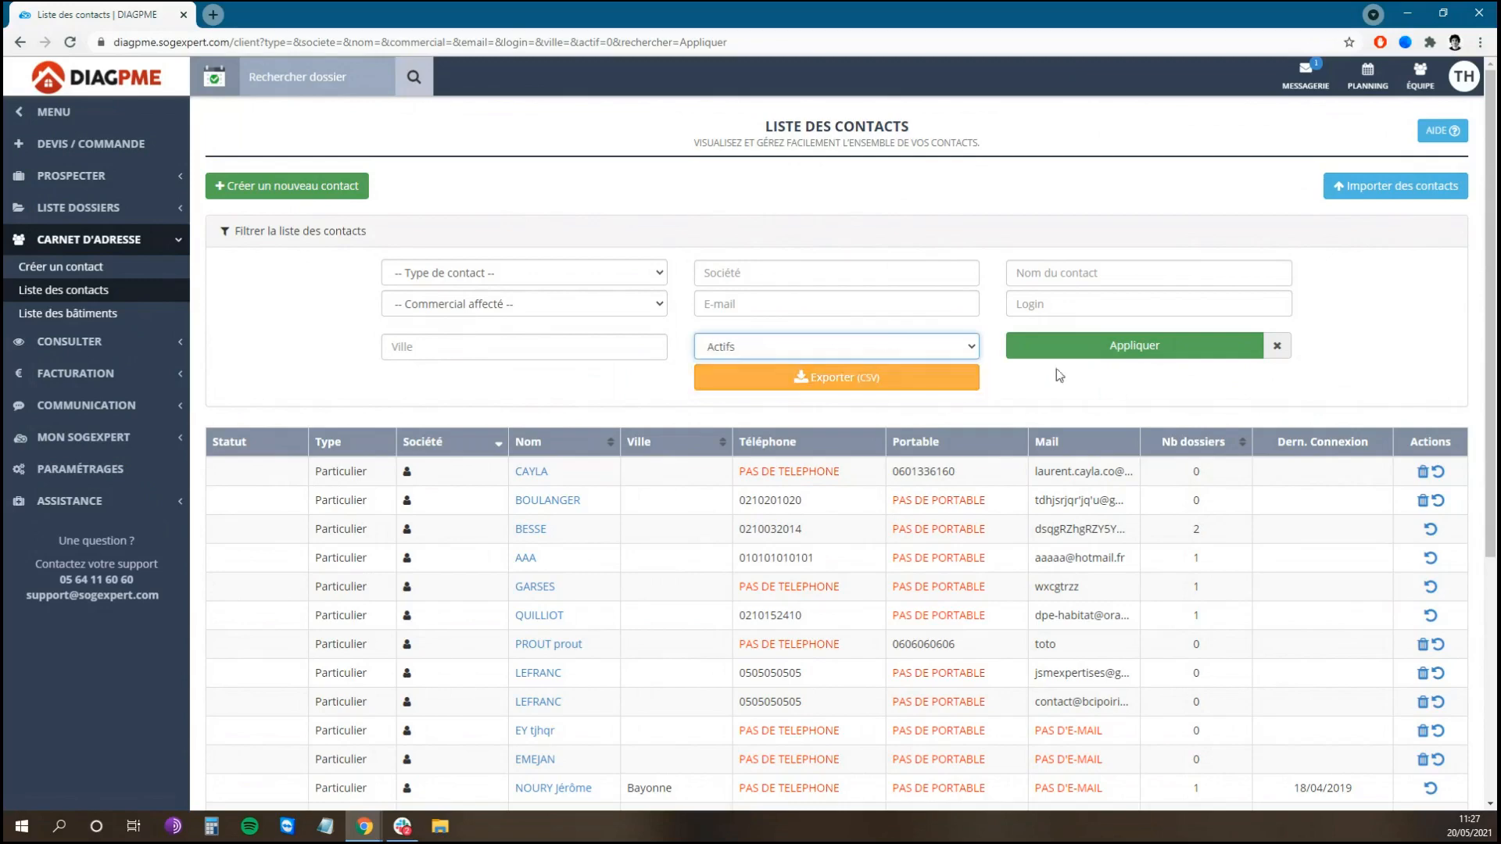
{"action": "left_click", "coordinate": [1126, 349]}
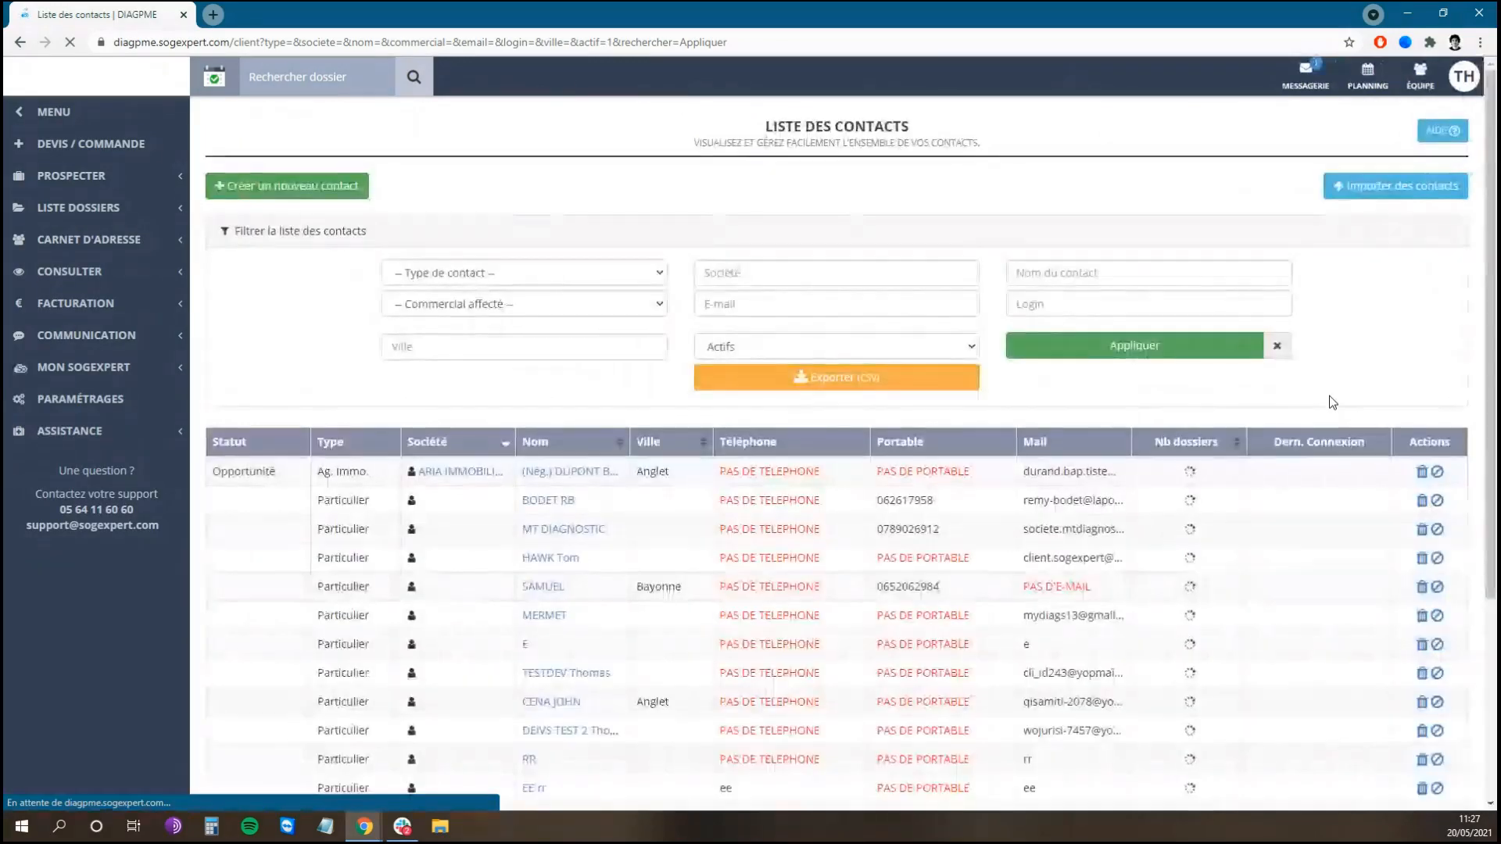
Step: Filter contacts to Agence immobiliere, export them as CSV and open the extraction file
{"action": "scroll", "coordinate": [1452, 394], "scroll_direction": "down", "scroll_amount": 2}
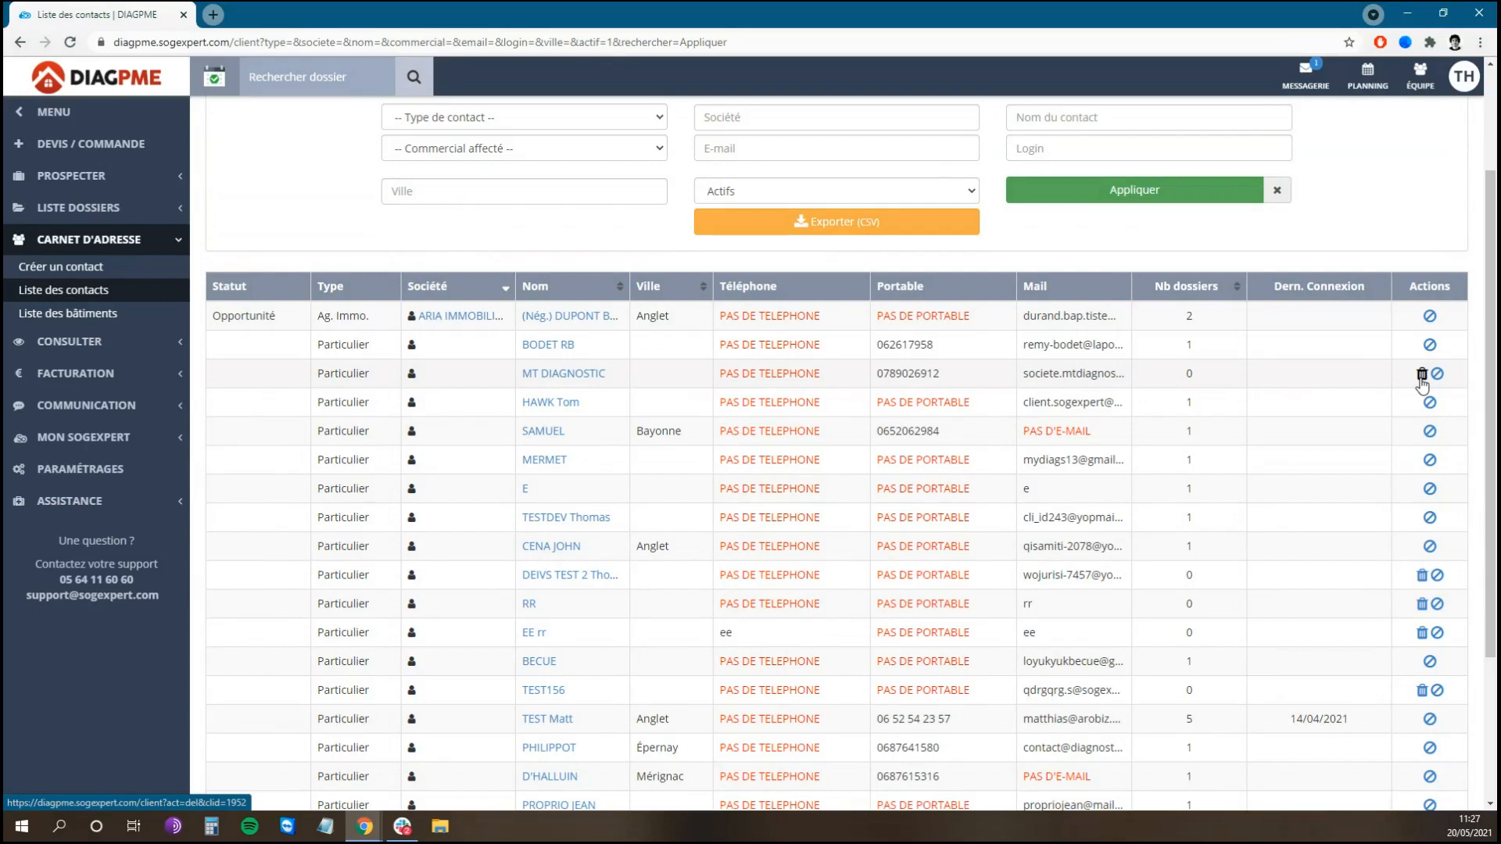
{"action": "scroll", "coordinate": [1391, 261], "scroll_direction": "up", "scroll_amount": 2}
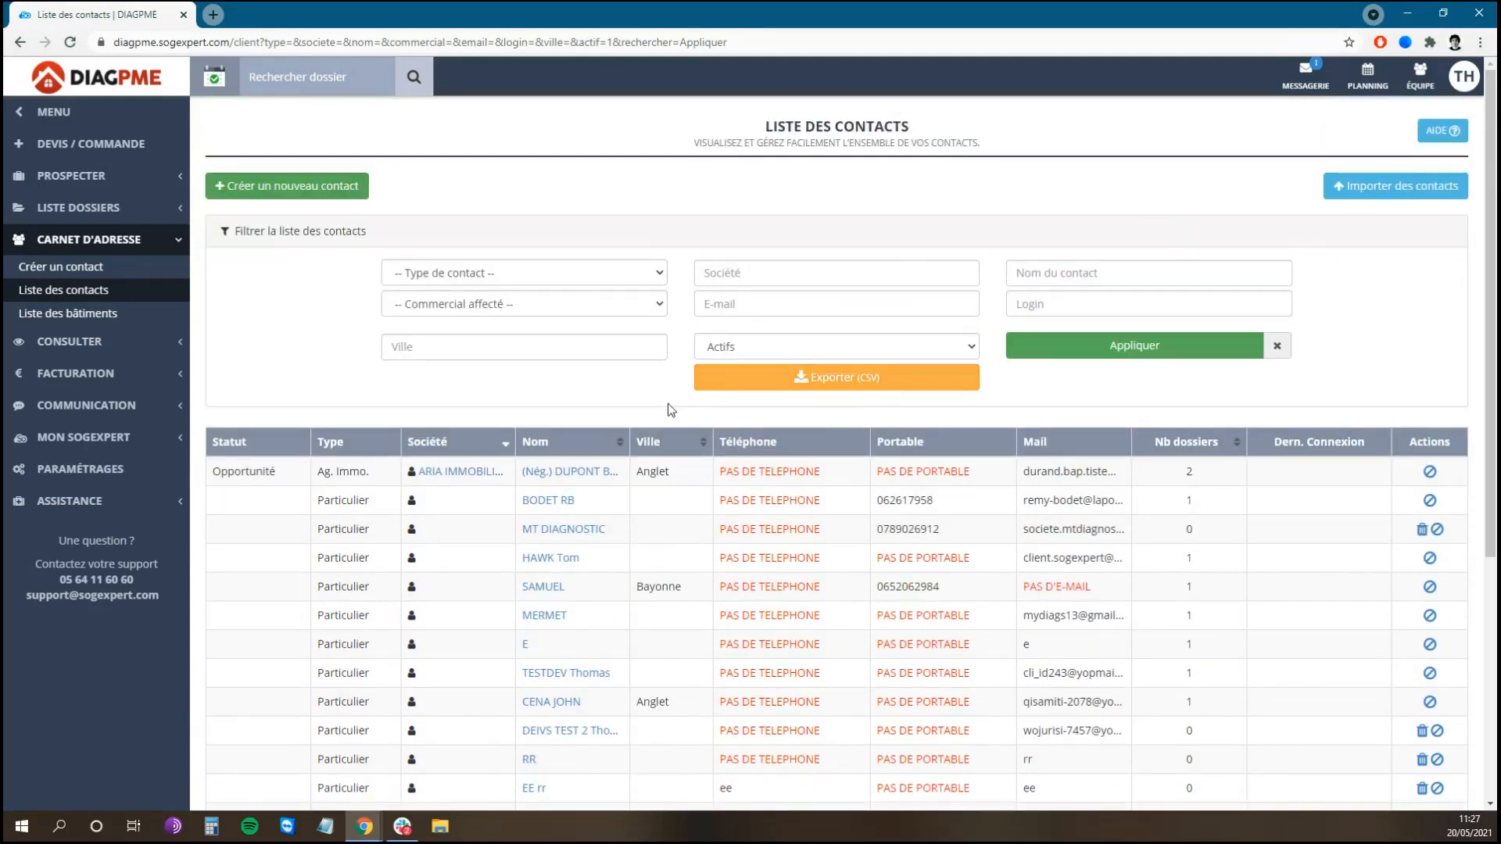
{"action": "left_click", "coordinate": [629, 273]}
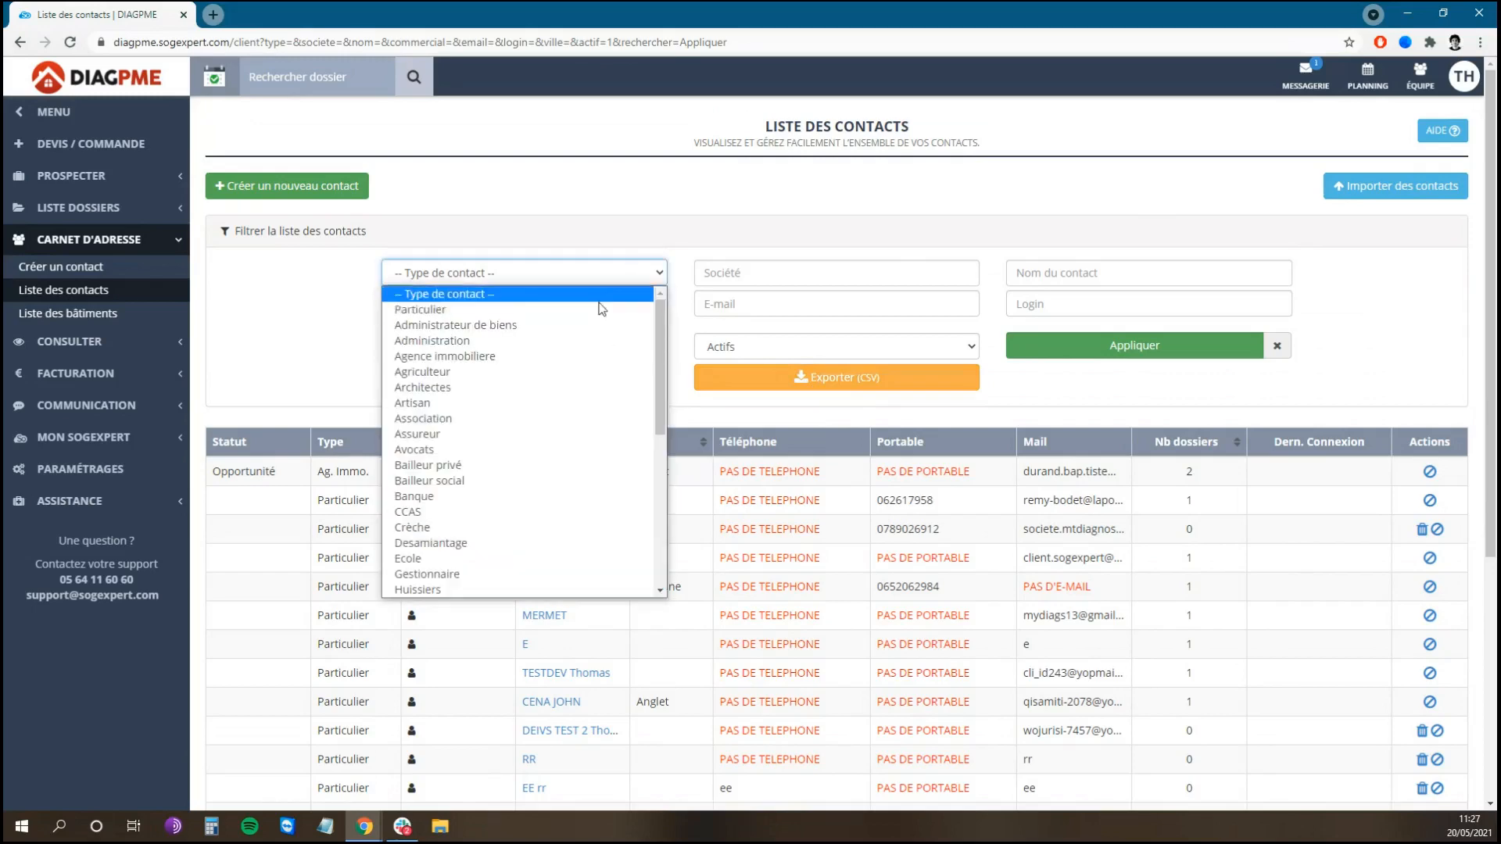
{"action": "left_click", "coordinate": [537, 356]}
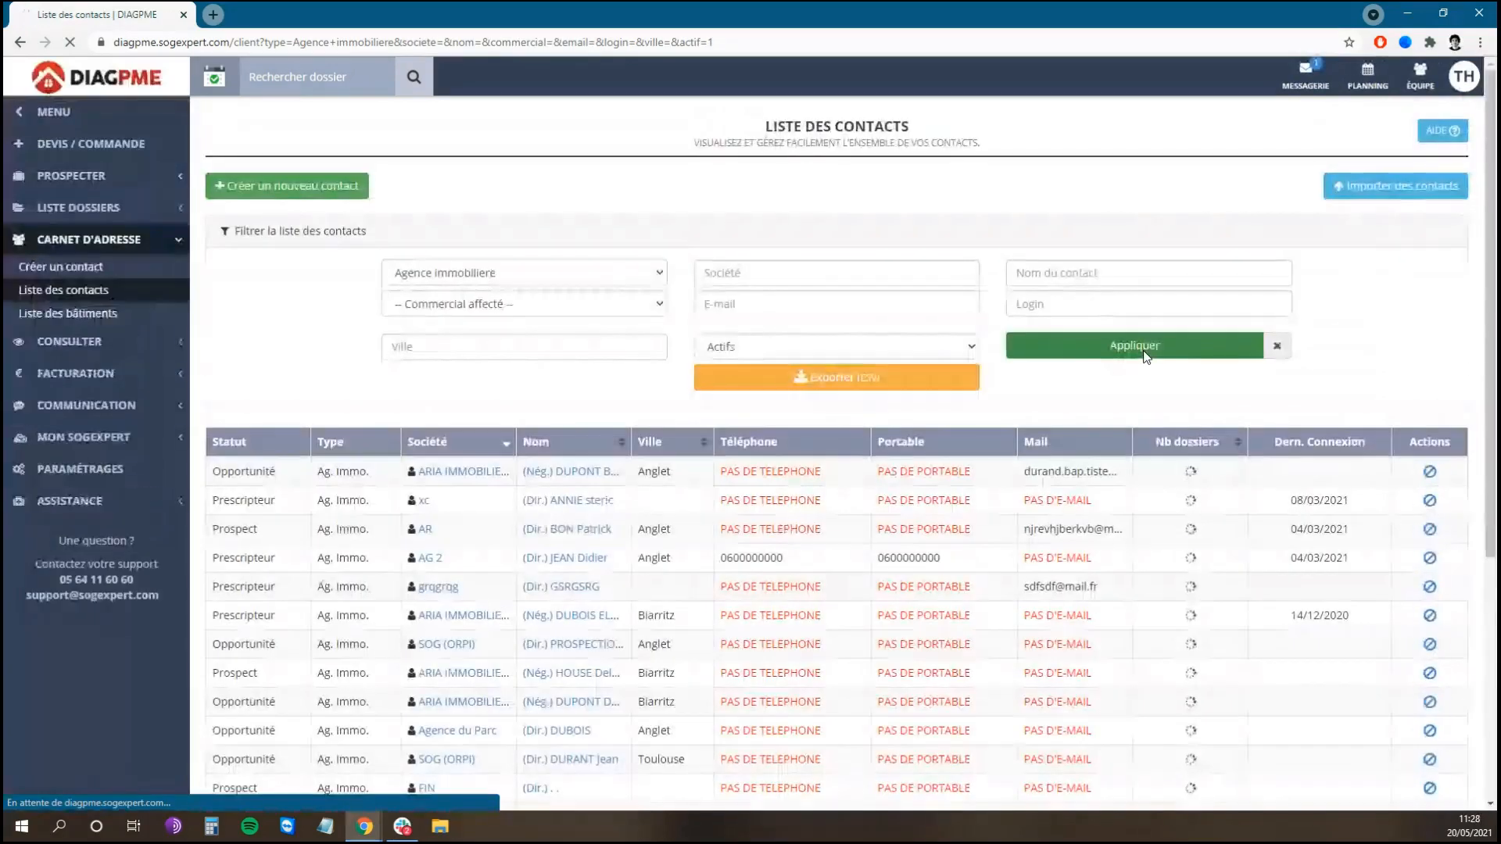
{"action": "left_click", "coordinate": [812, 380]}
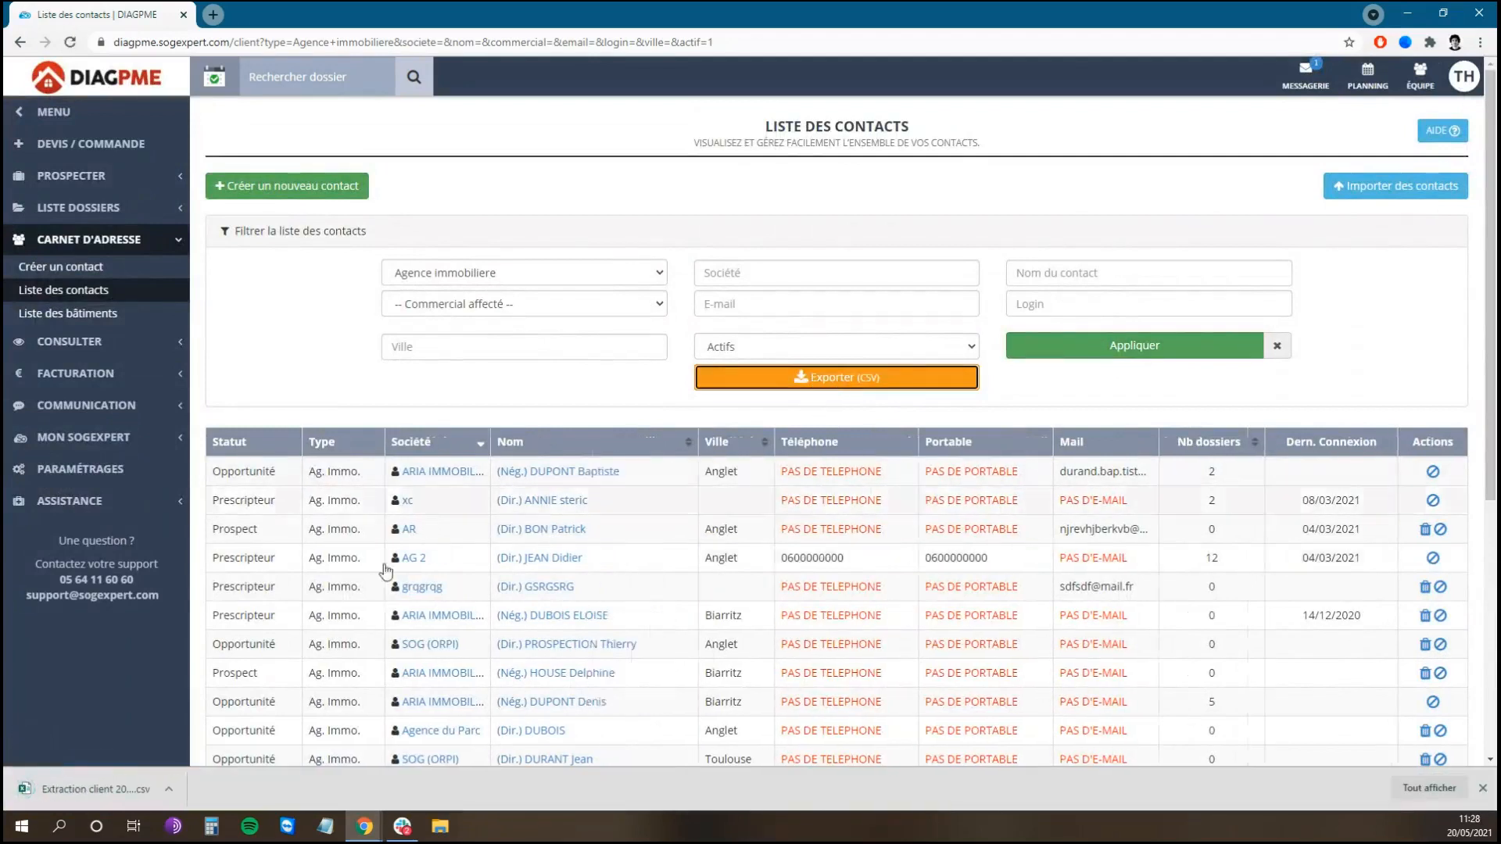
{"action": "left_click", "coordinate": [123, 789]}
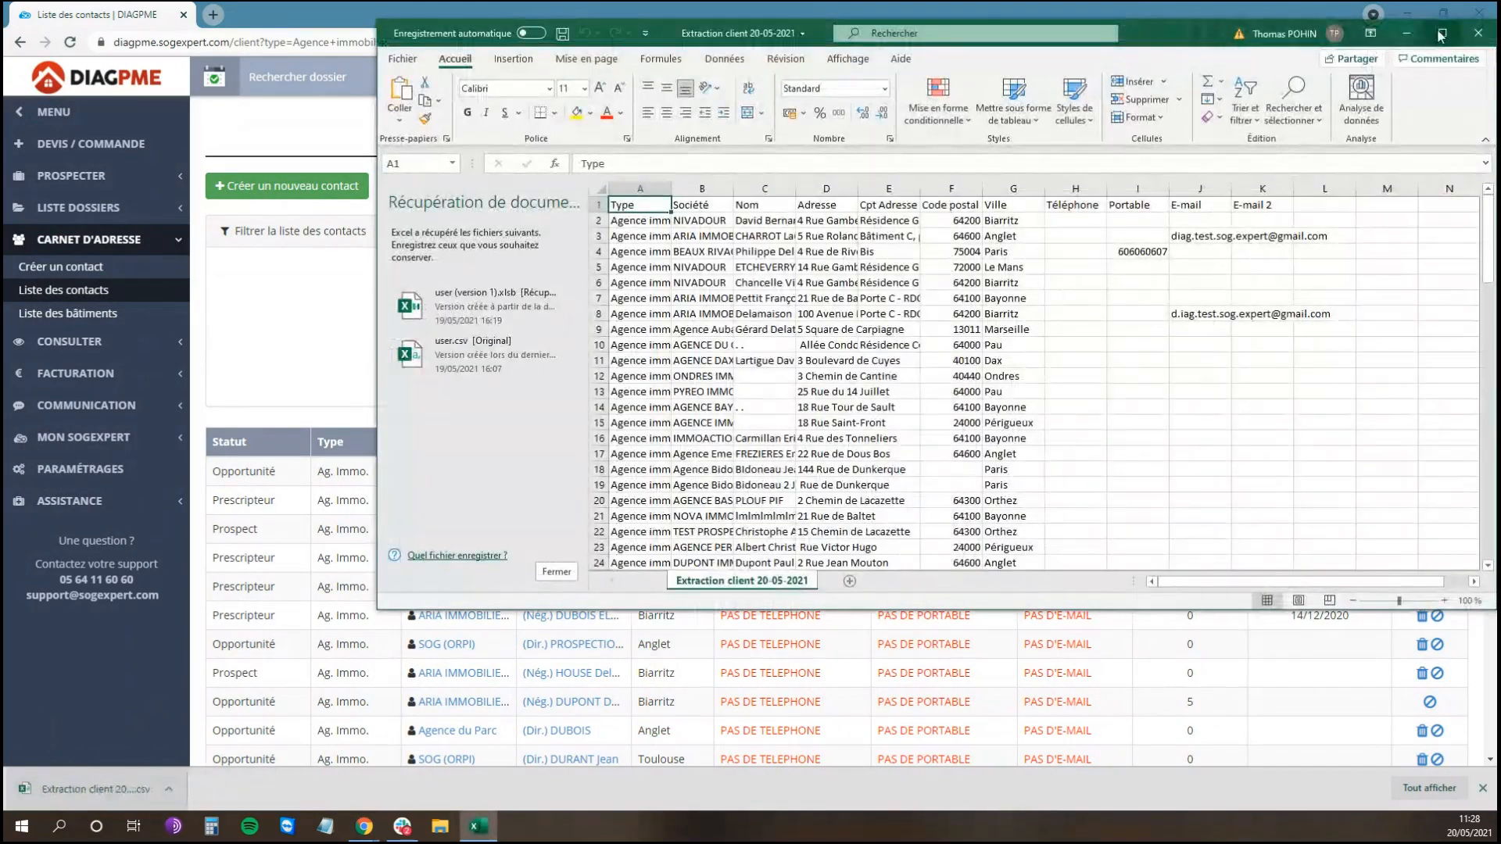
Step: Maximize and close the Extraction client 20-05-2021 workbook, dismissing the recovery prompt
{"action": "left_click", "coordinate": [1442, 33]}
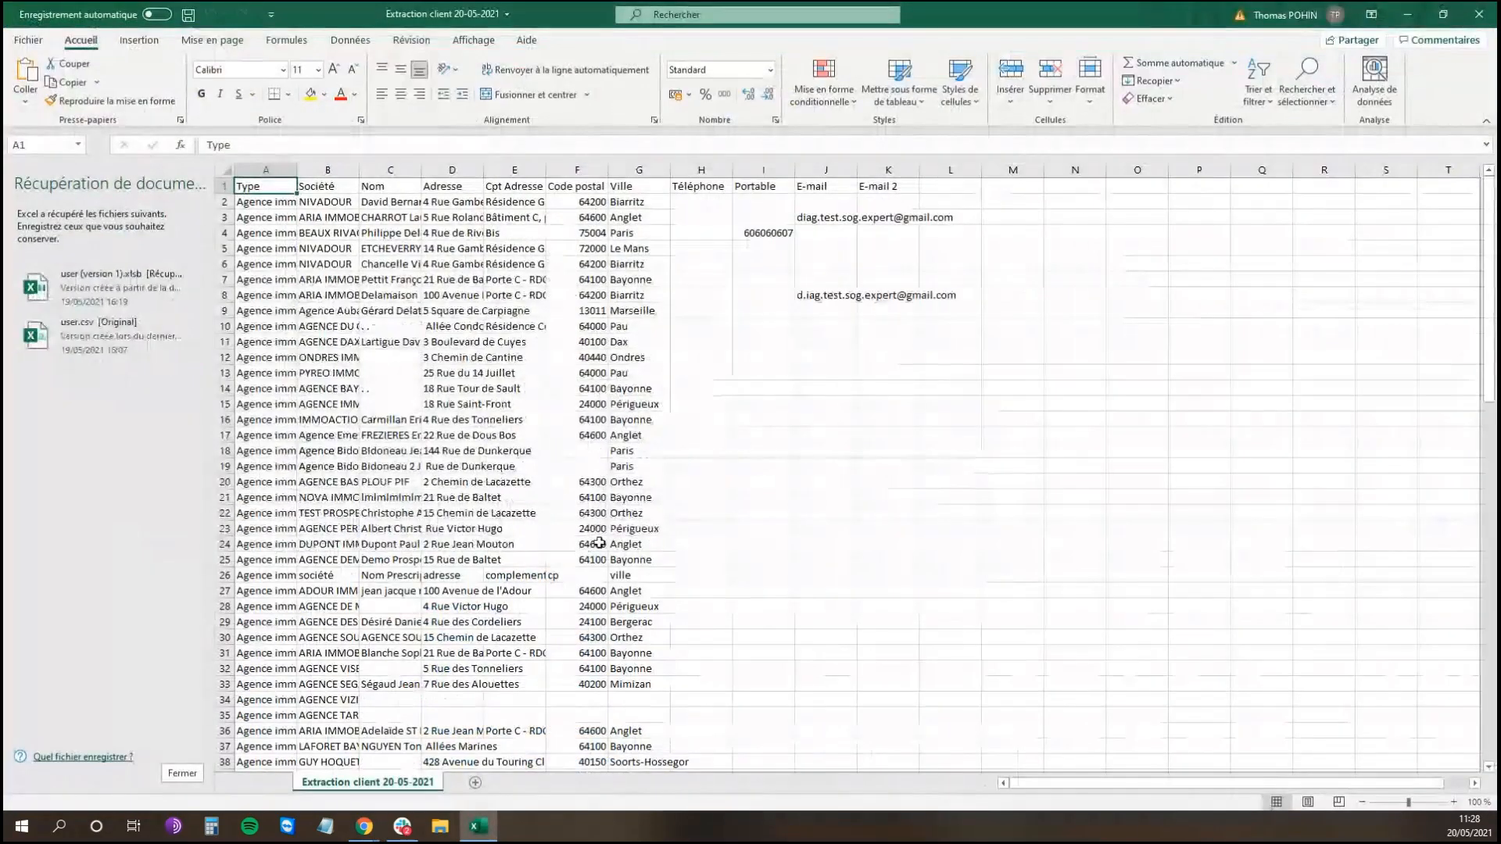
{"action": "left_click", "coordinate": [1481, 13]}
{"action": "left_click", "coordinate": [579, 244]}
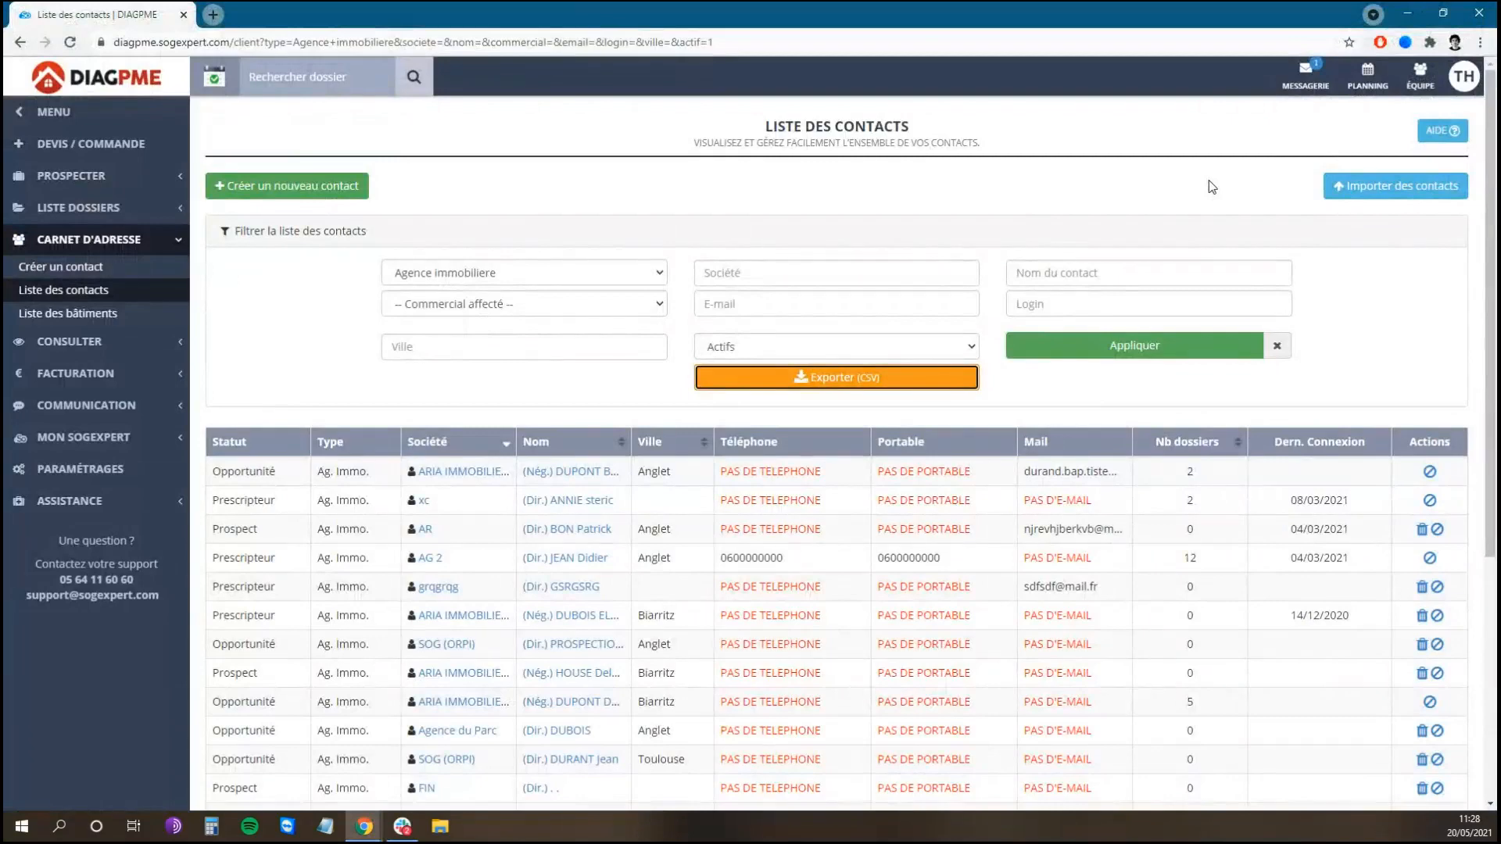
Step: Download the model_import_contacts CSV template from Importer des contacts and open it
{"action": "left_click", "coordinate": [1397, 201]}
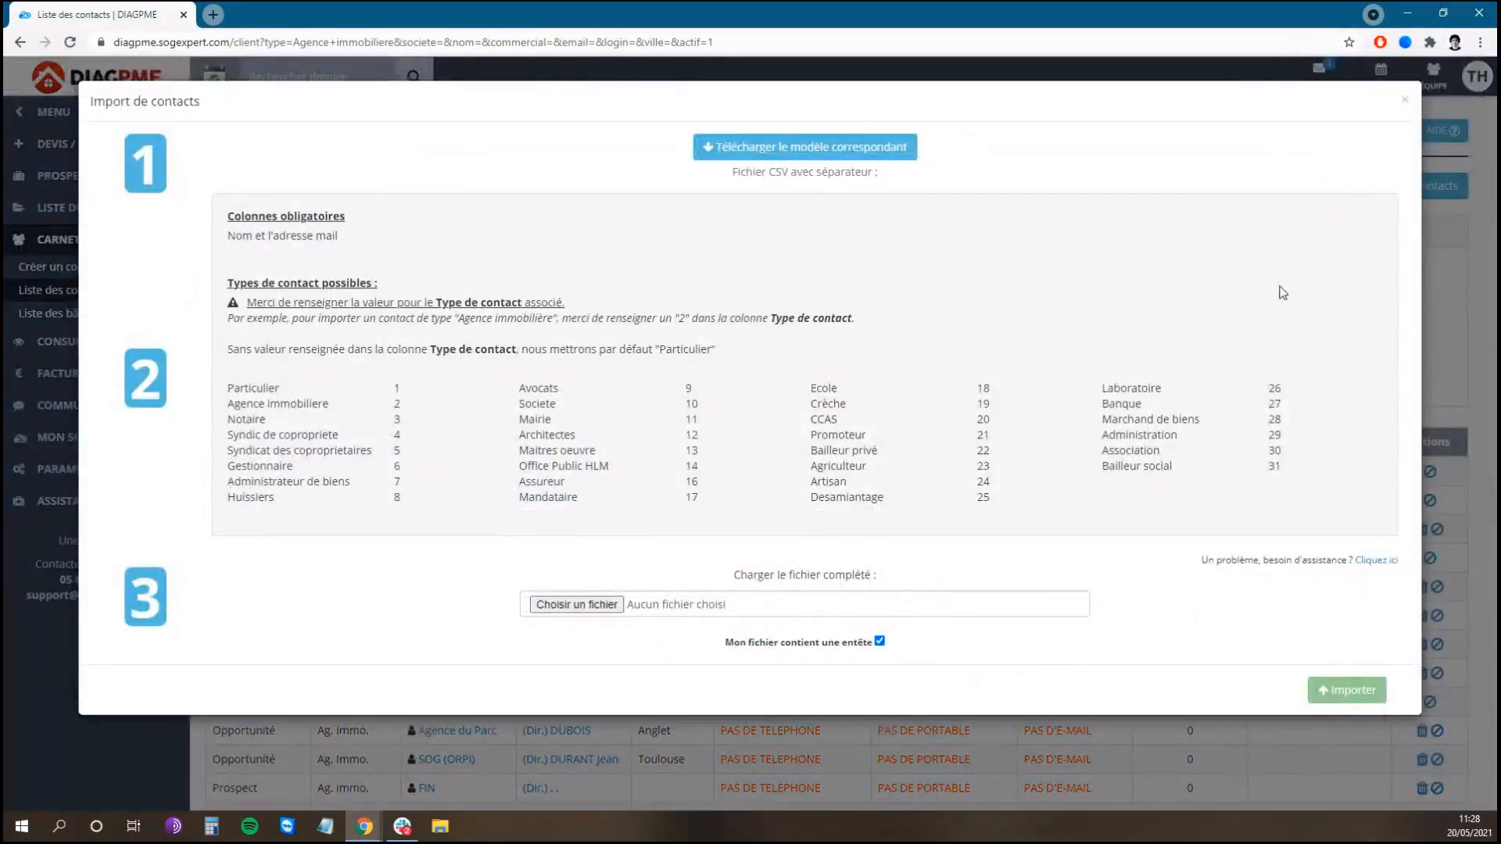
{"action": "left_click", "coordinate": [799, 150]}
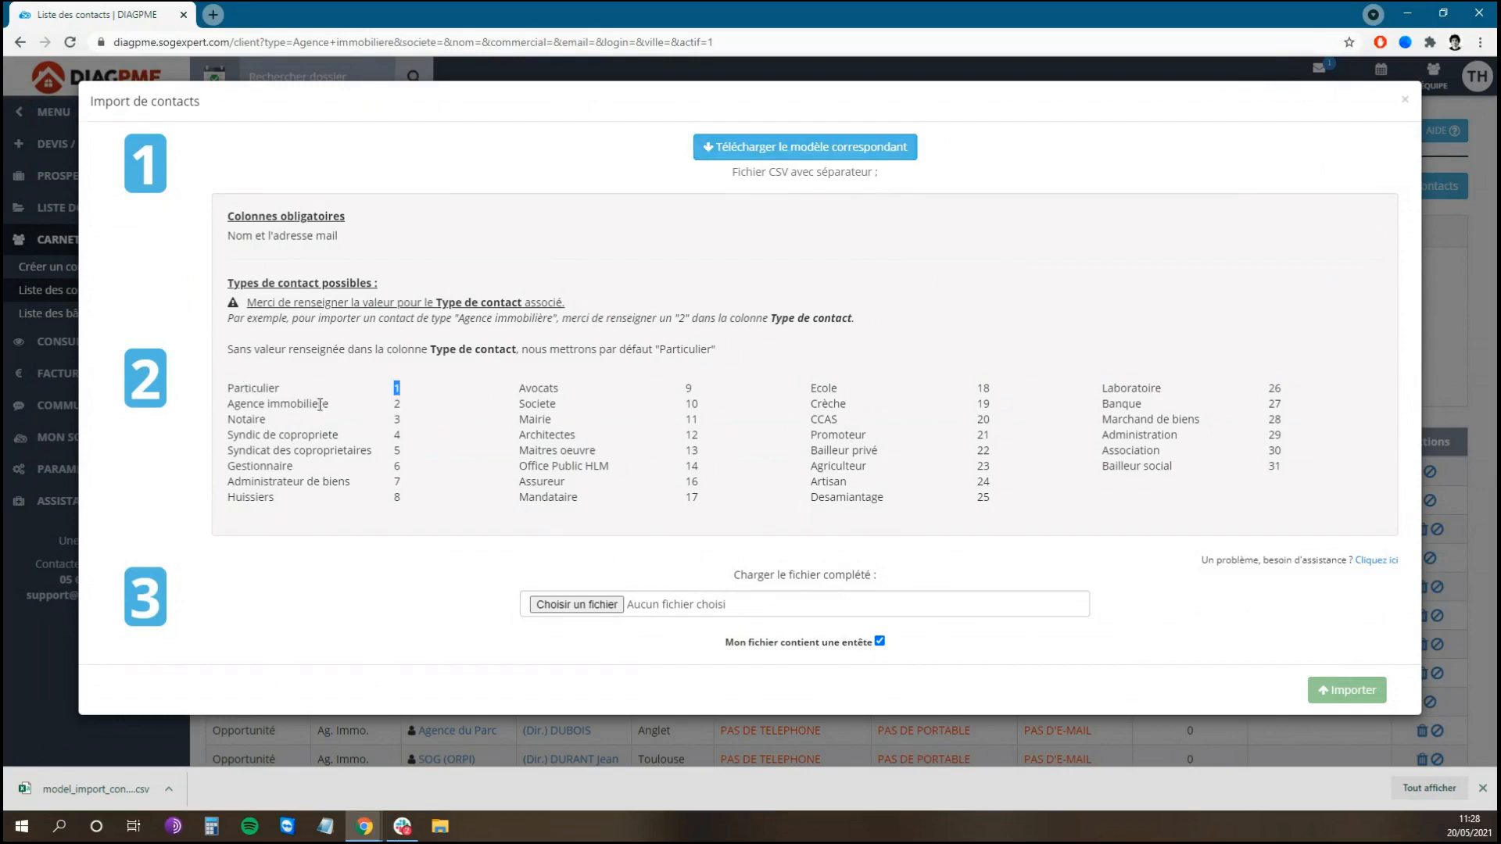
{"action": "double_click", "coordinate": [397, 404]}
{"action": "double_click", "coordinate": [398, 420]}
{"action": "left_click", "coordinate": [122, 788]}
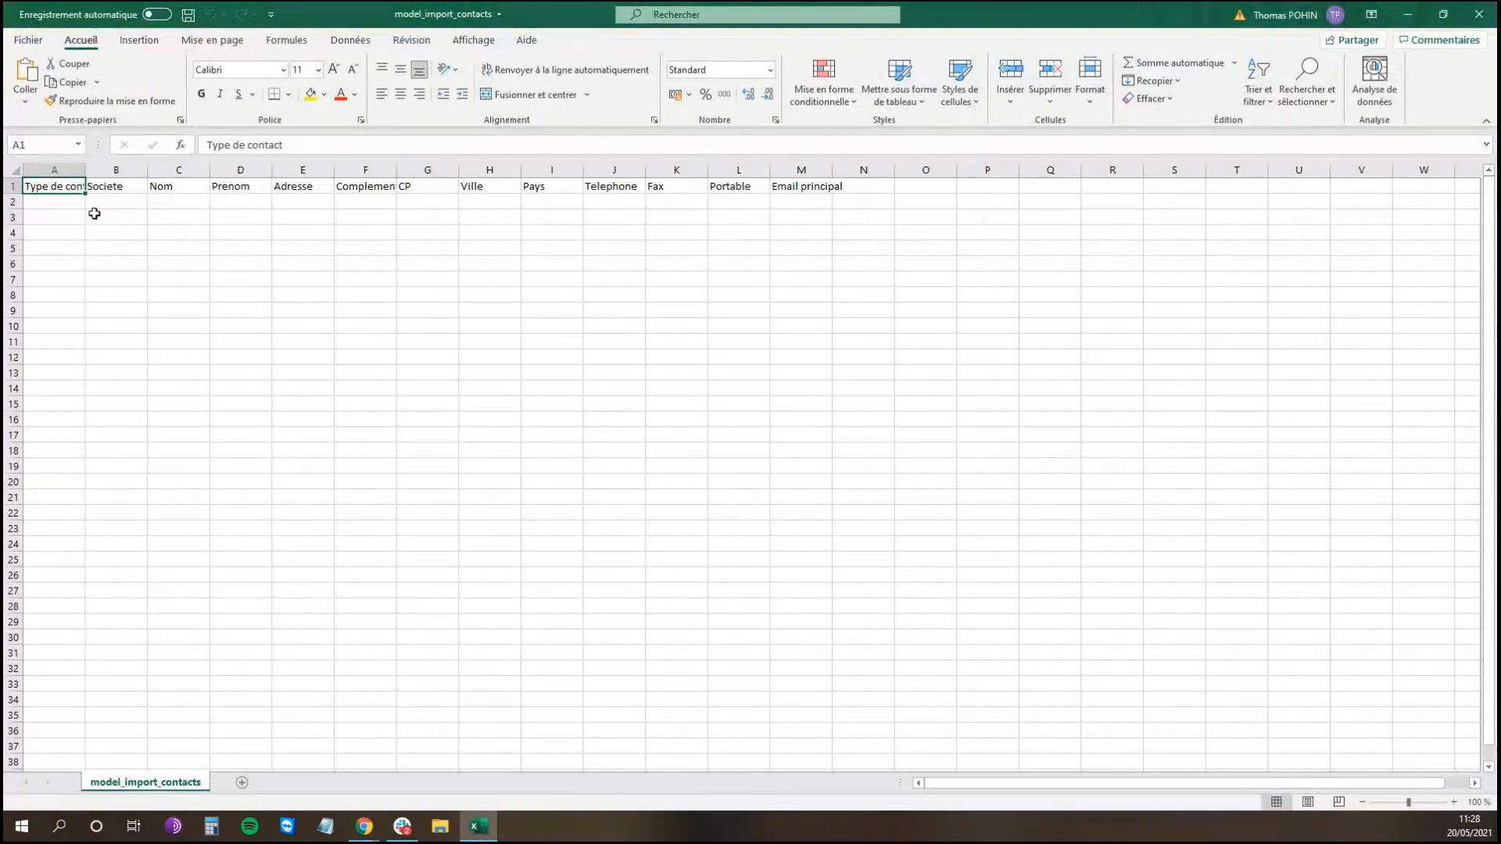
Step: Fill row 2 with a type 1 contact: surname, first name, full address and e-mail
{"action": "double_click", "coordinate": [85, 169]}
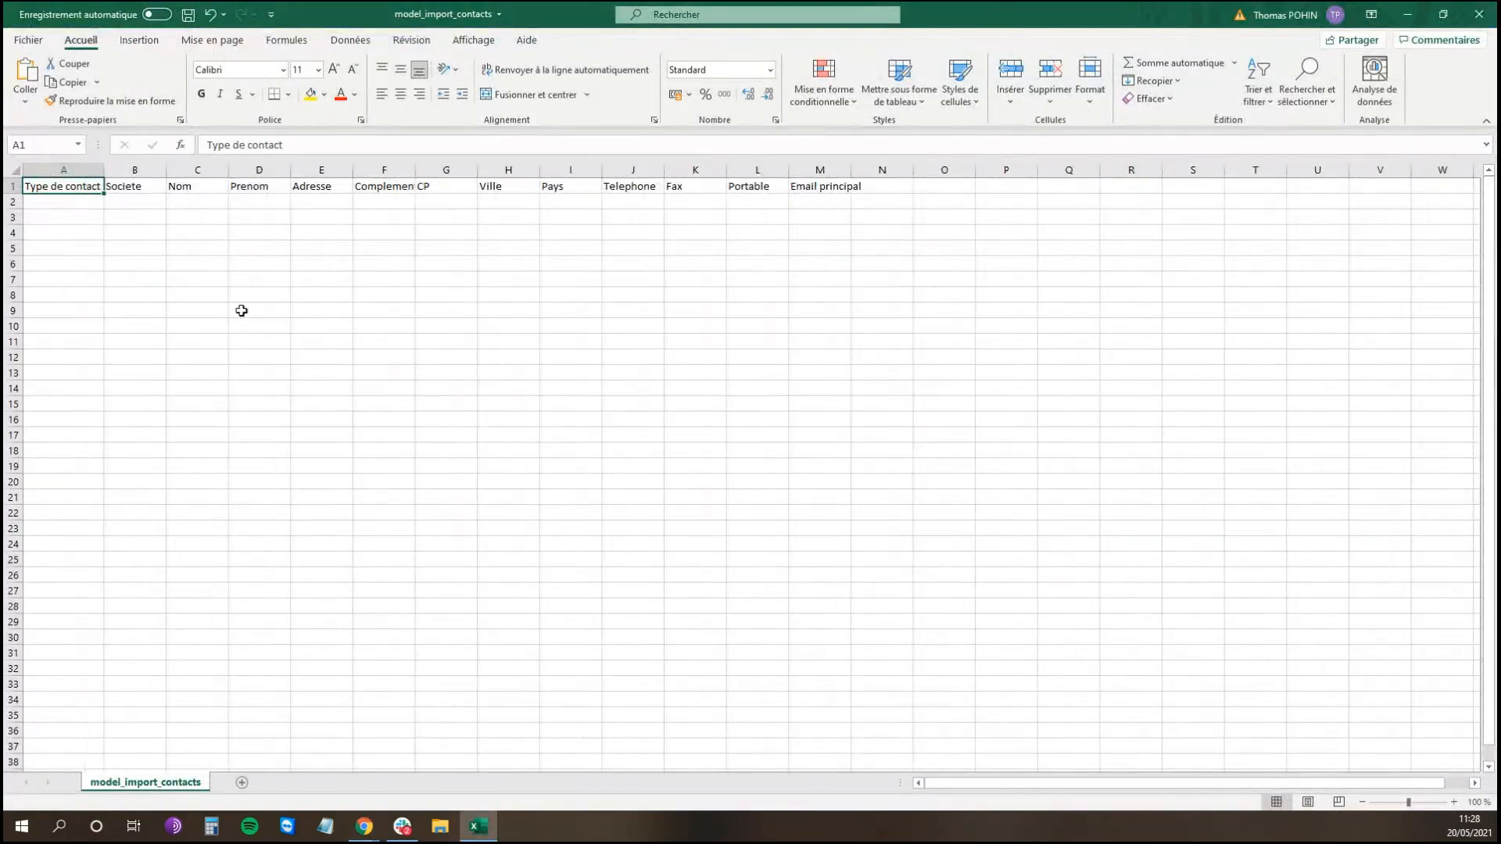
{"action": "left_click", "coordinate": [82, 206]}
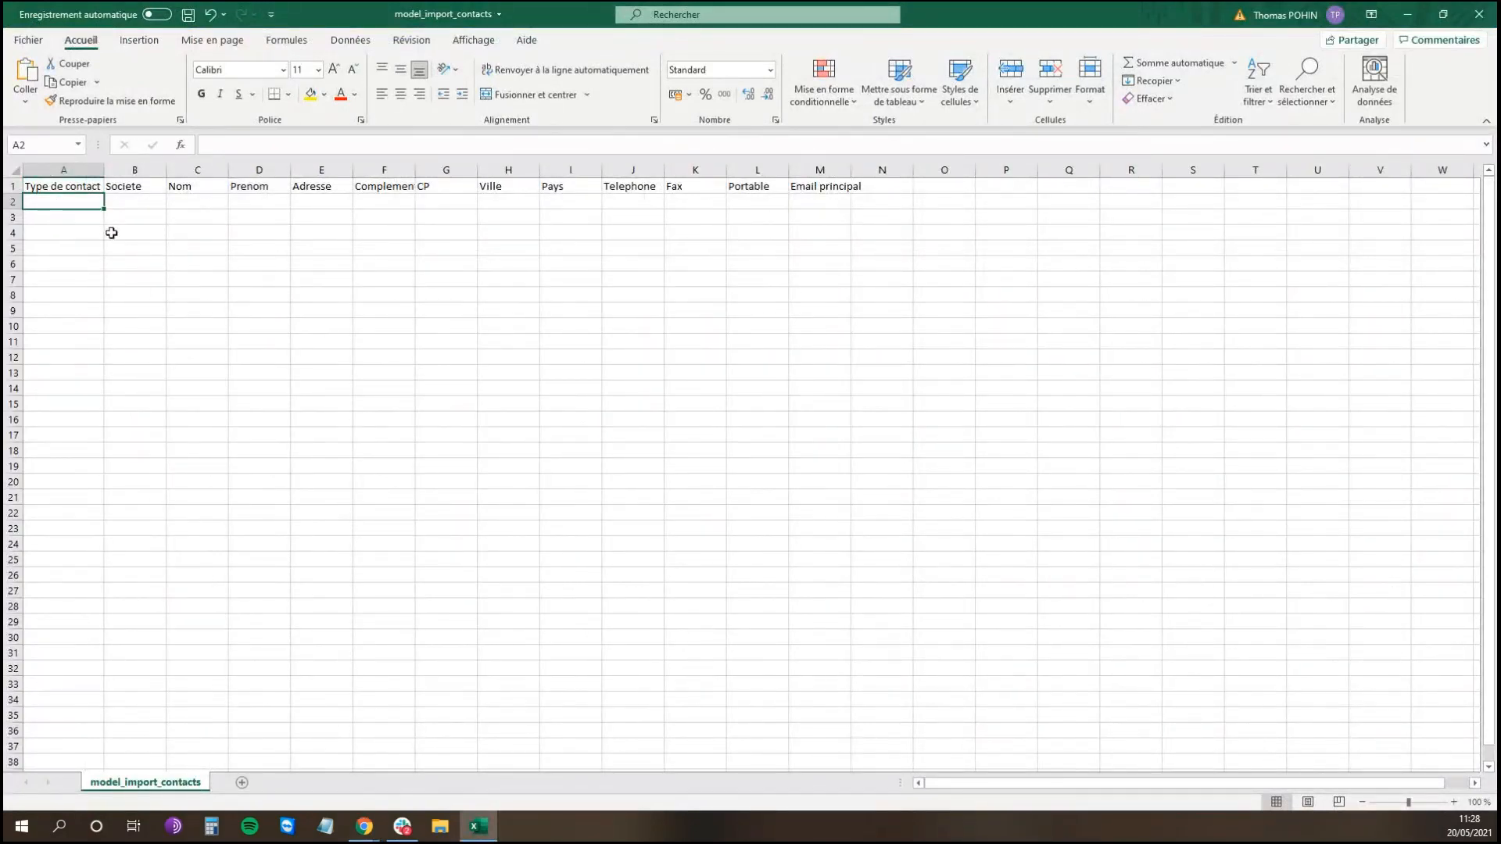
{"action": "type", "text": "1"}
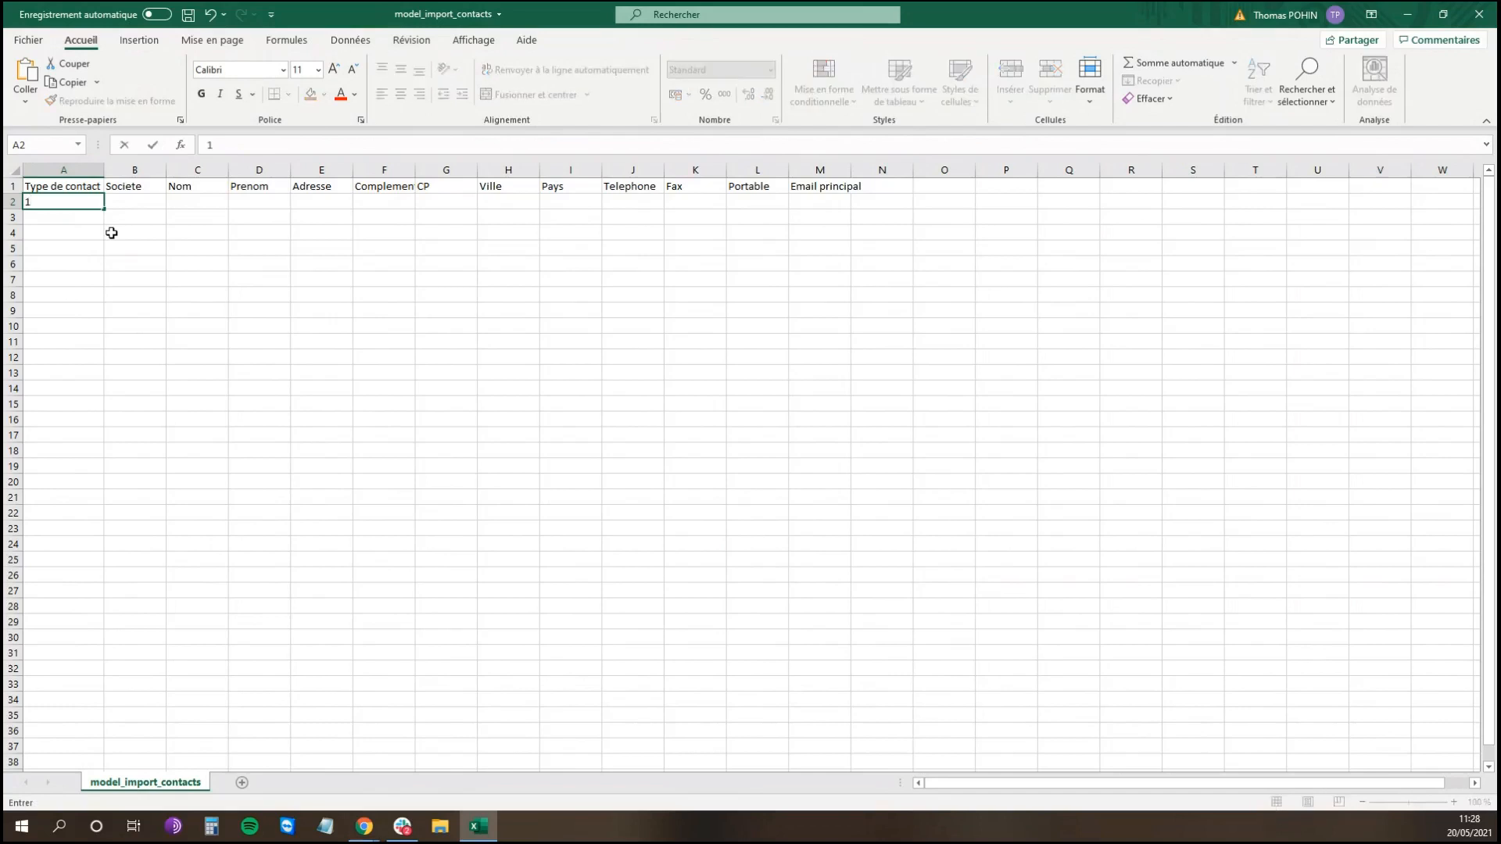
{"action": "key", "text": "Tab"}
{"action": "key", "text": "Tab"}
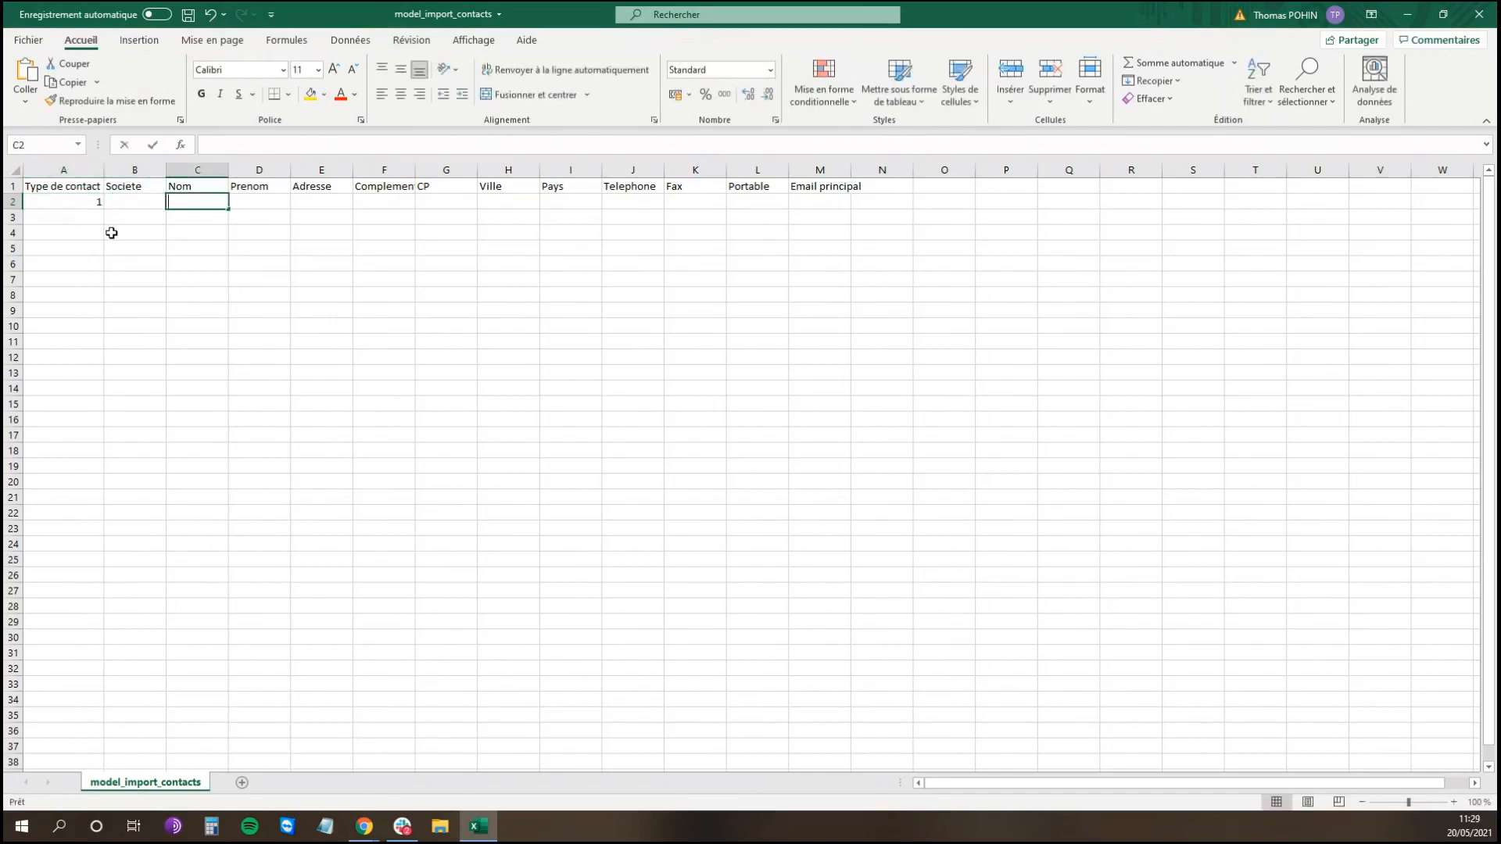
{"action": "key", "text": "Tab"}
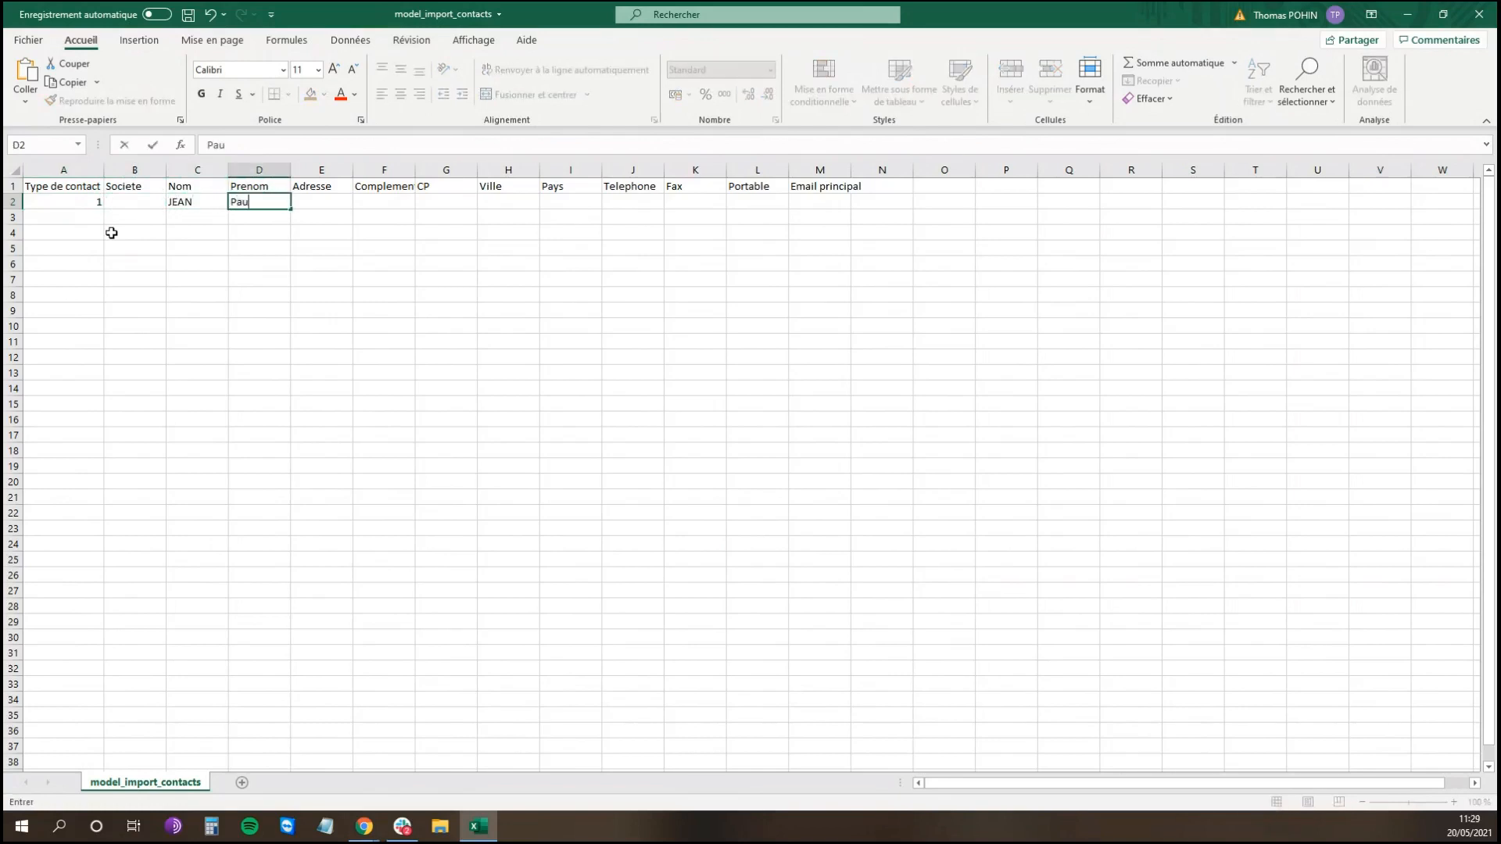
{"action": "key", "text": "Tab"}
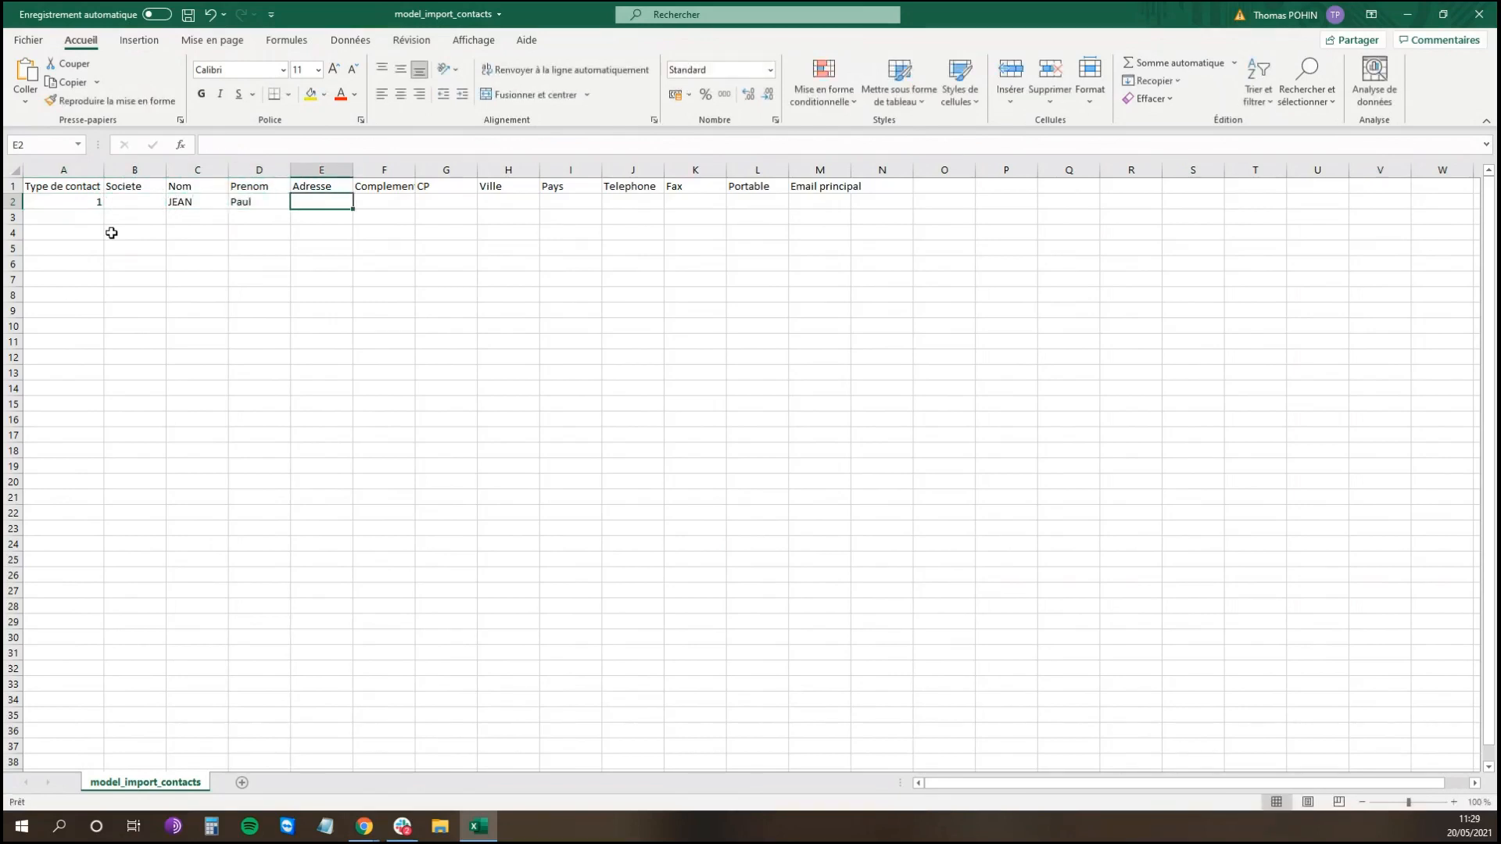
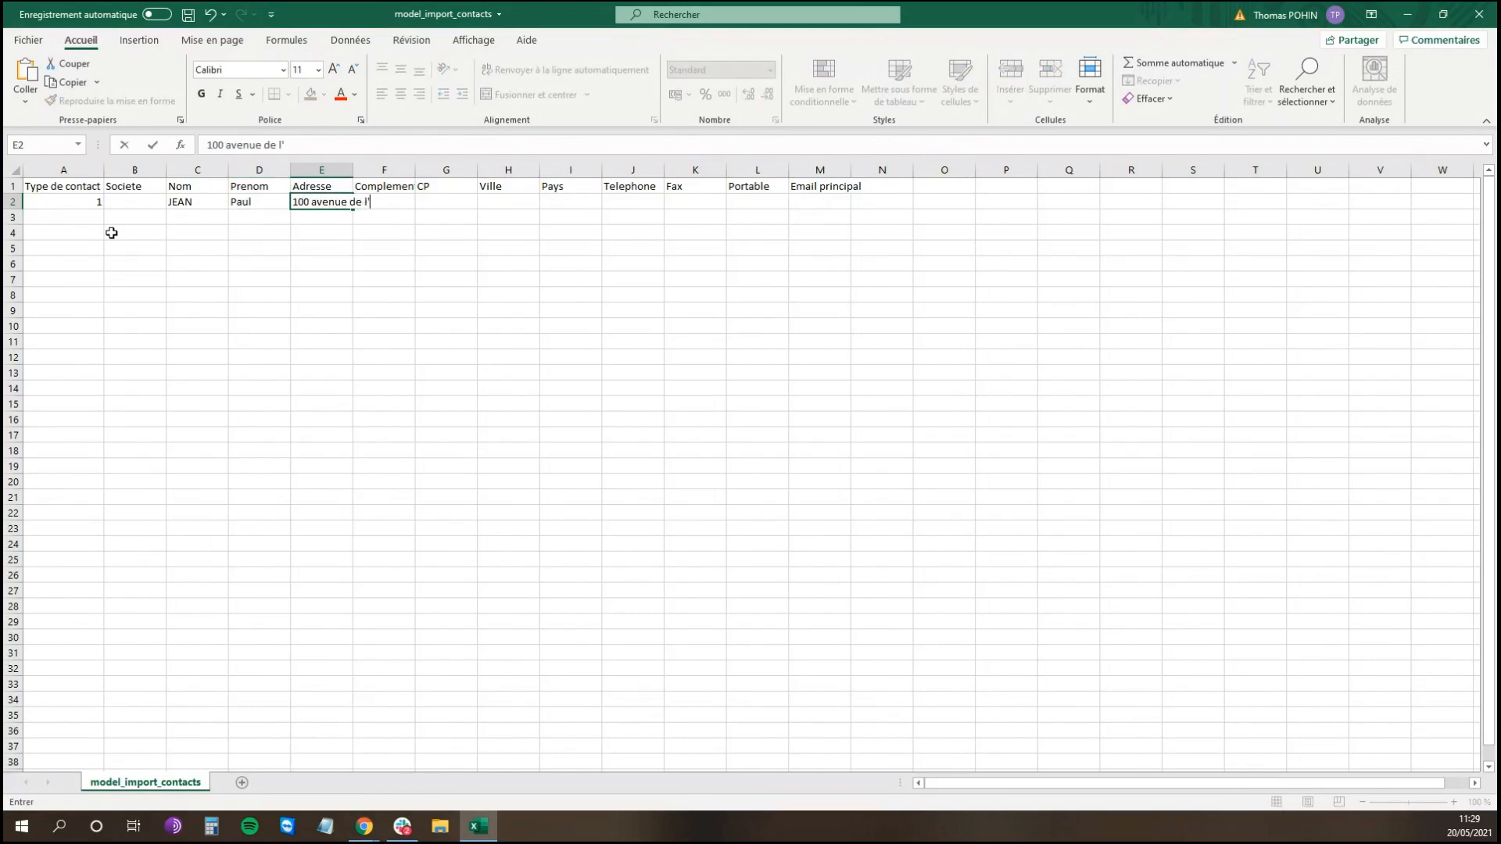
{"action": "key", "text": "Tab"}
{"action": "key", "text": "Tab"}
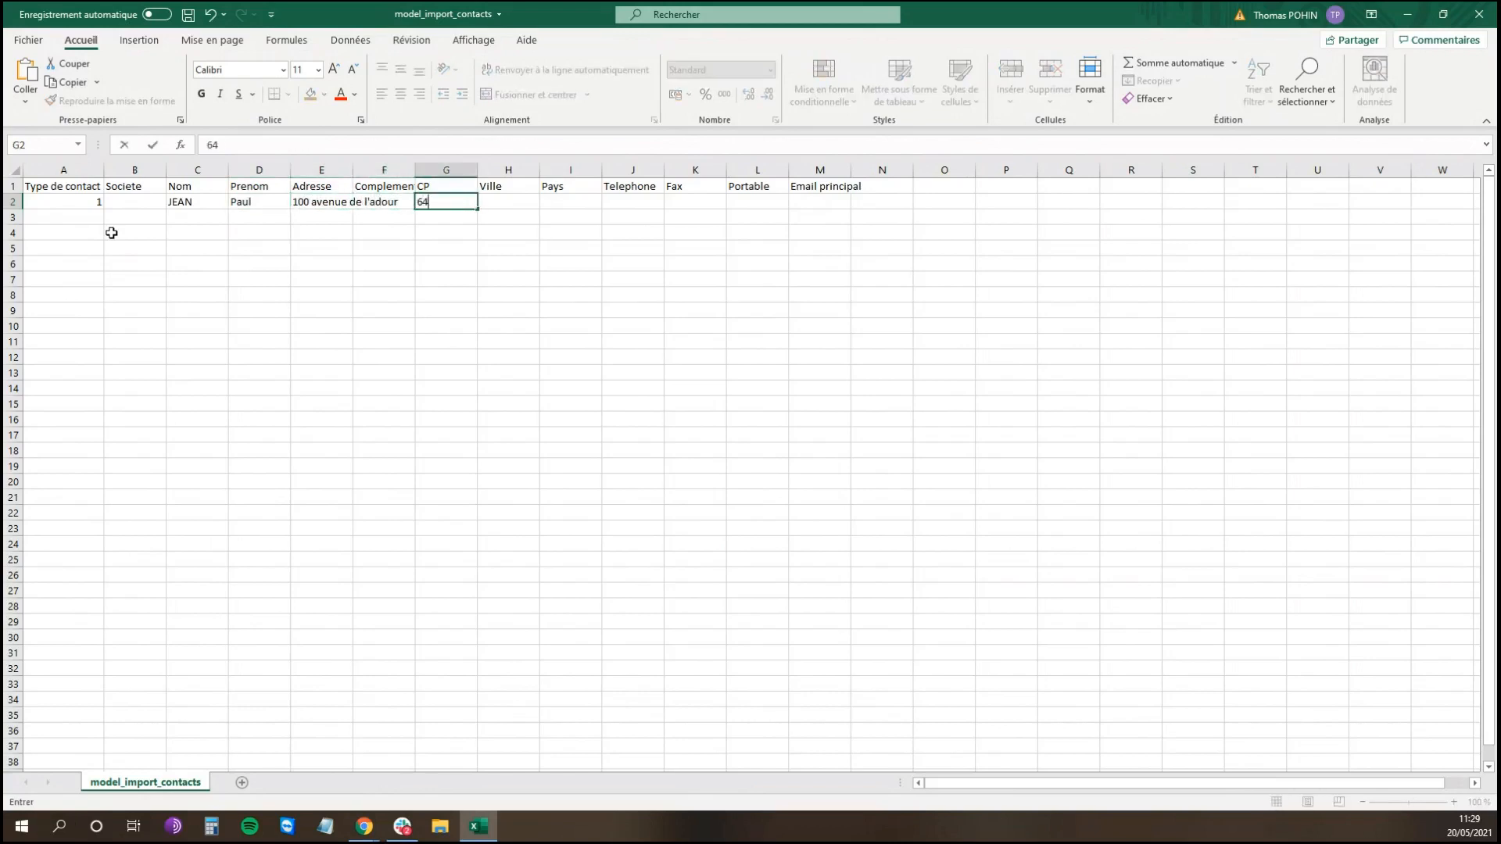
{"action": "key", "text": "Tab"}
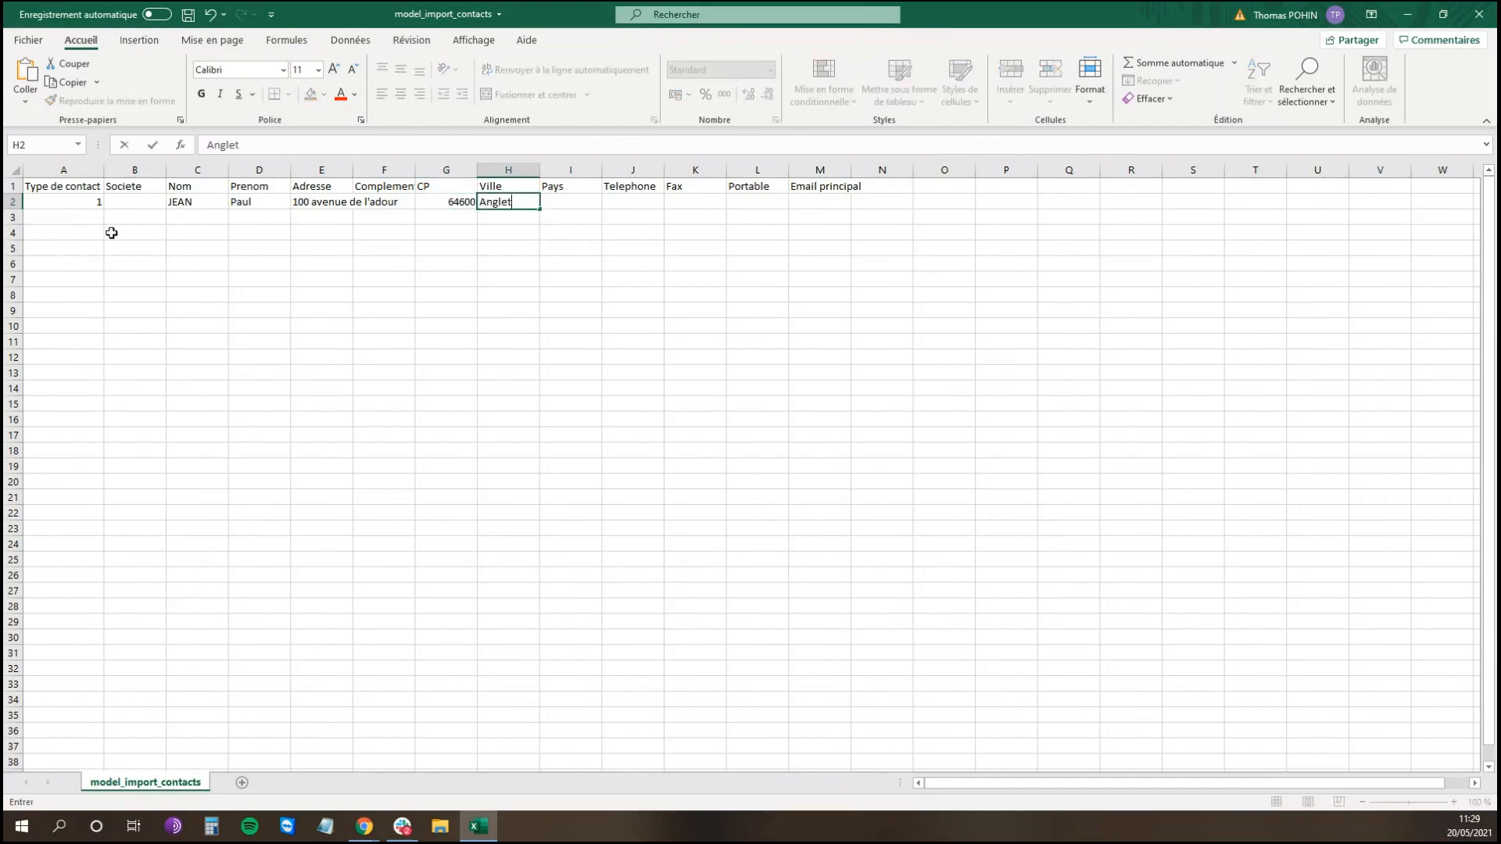
{"action": "key", "text": "Tab"}
{"action": "key", "text": "Tab"}
{"action": "key", "text": "Tab"}
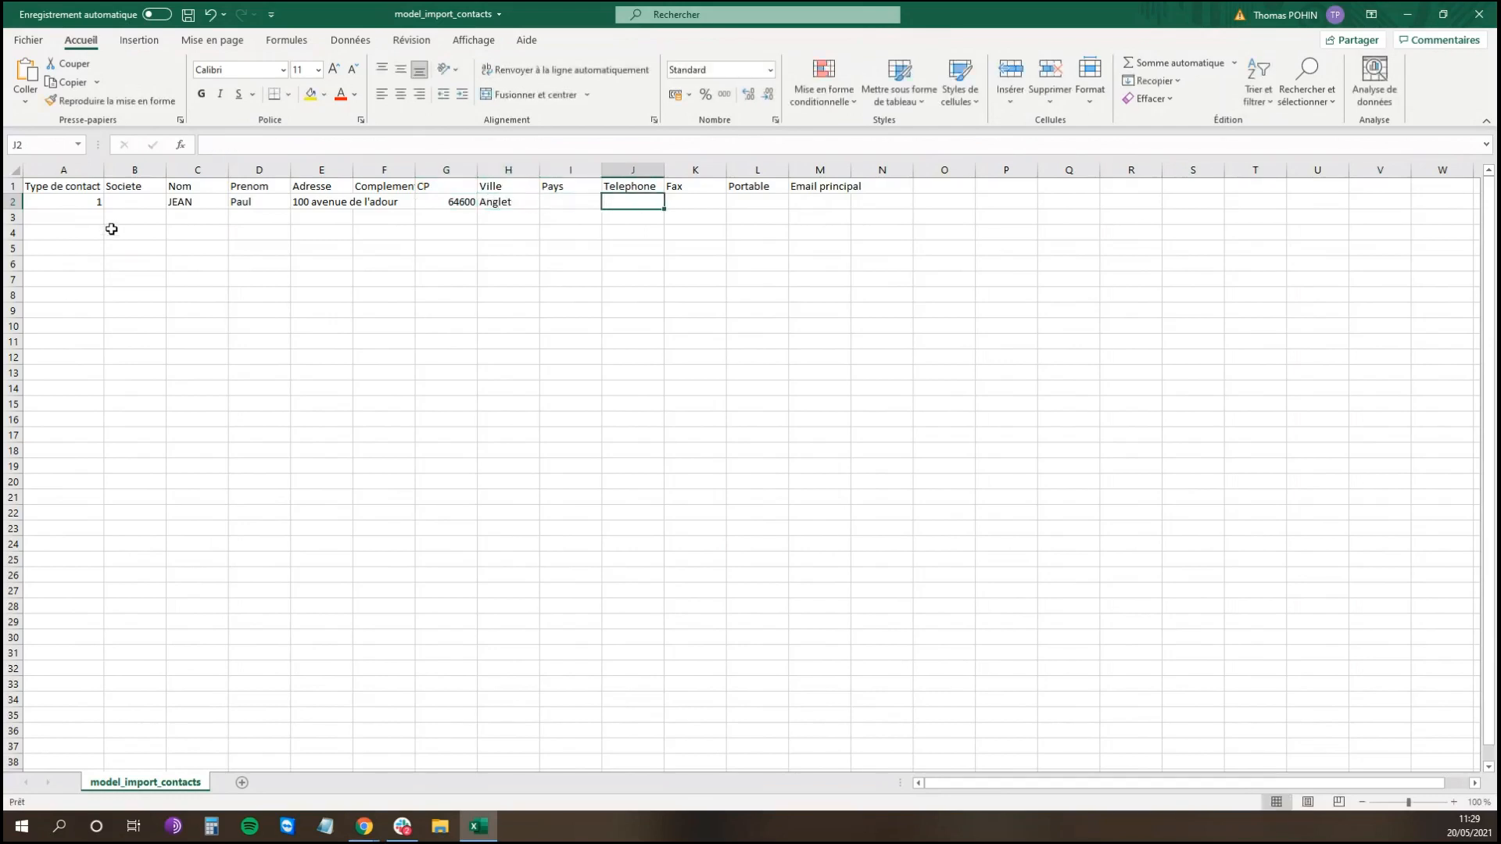
{"action": "key", "text": "Tab"}
{"action": "key", "text": "Tab"}
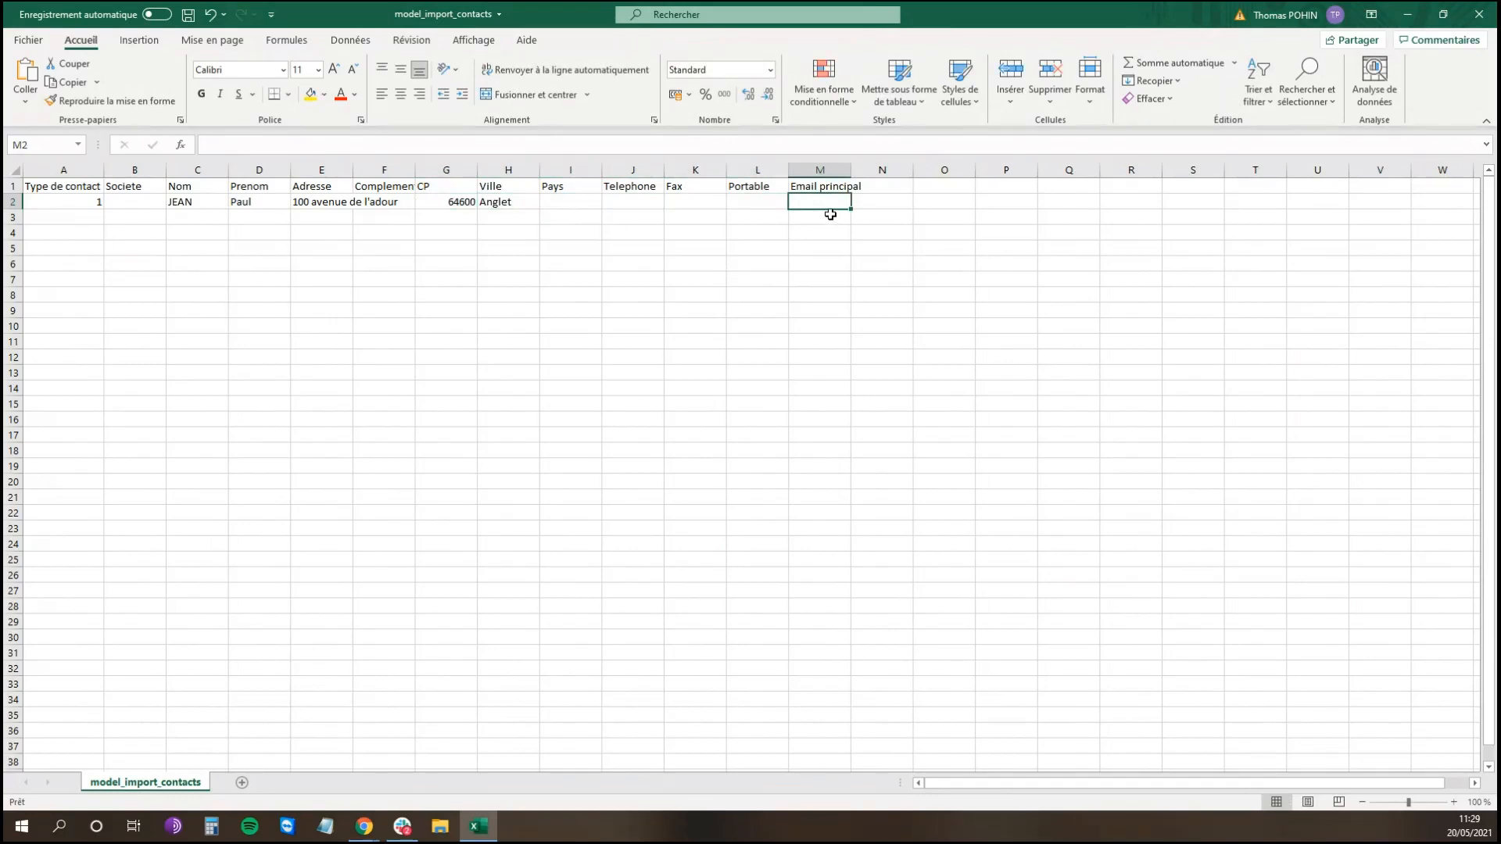
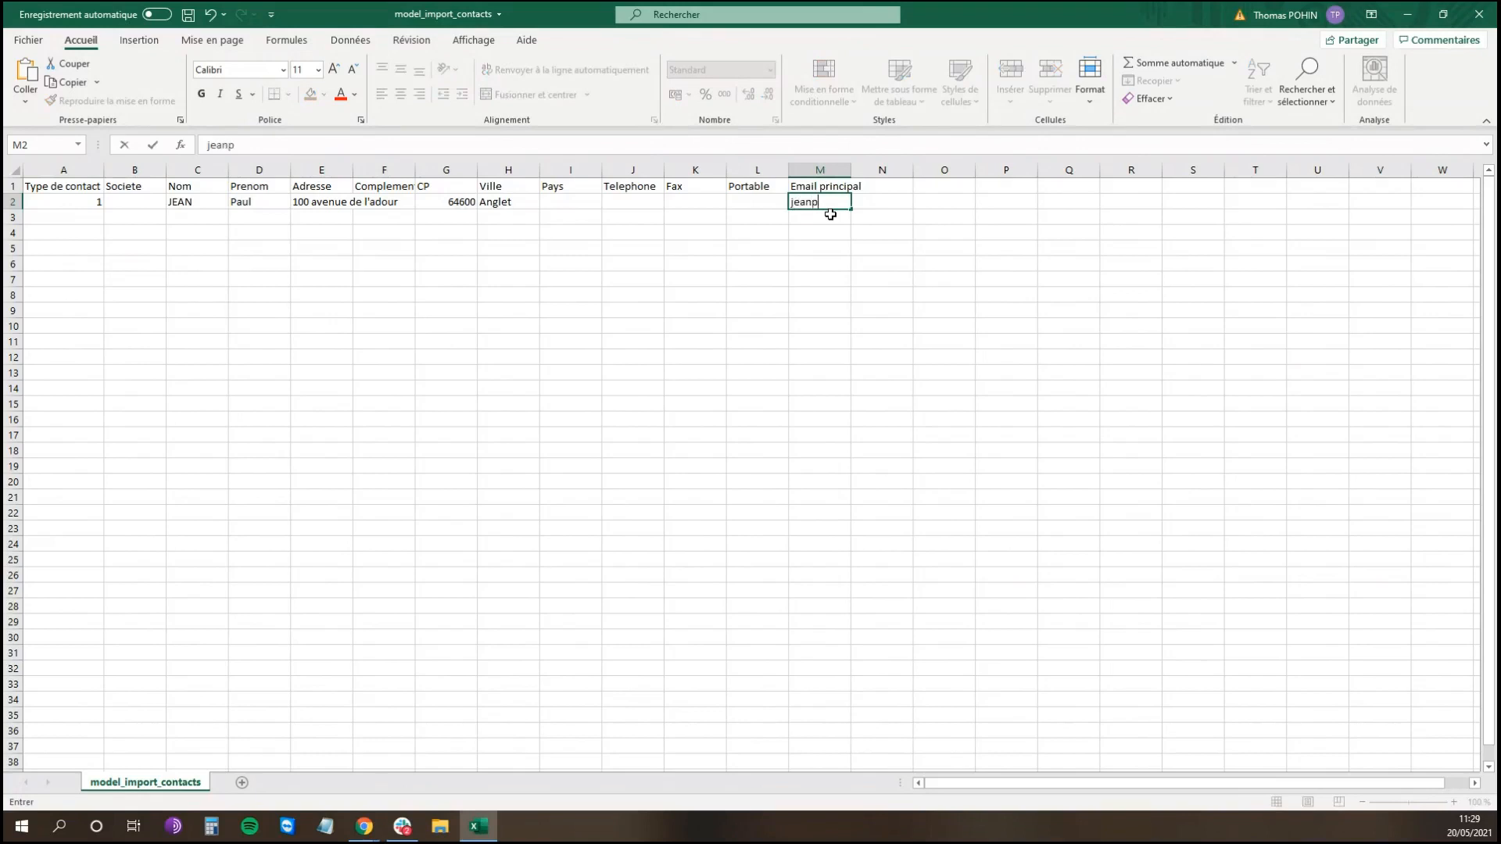
Step: Fill row 3 with a type 2 USO contact's last name, first name and e-mail, then close Excel
{"action": "left_click", "coordinate": [102, 216]}
{"action": "type", "text": "2"}
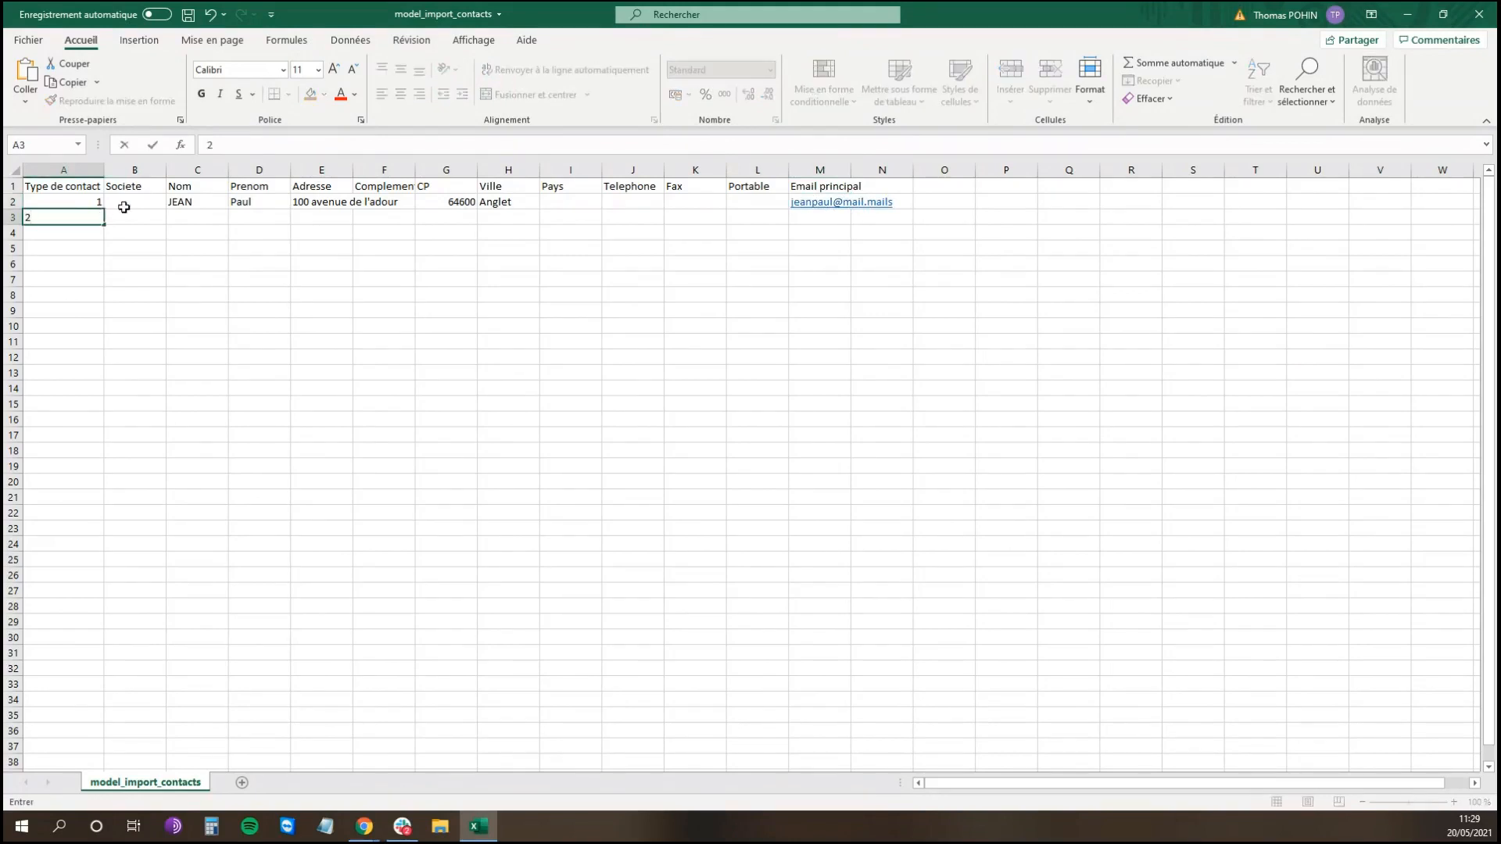
{"action": "left_click", "coordinate": [125, 216]}
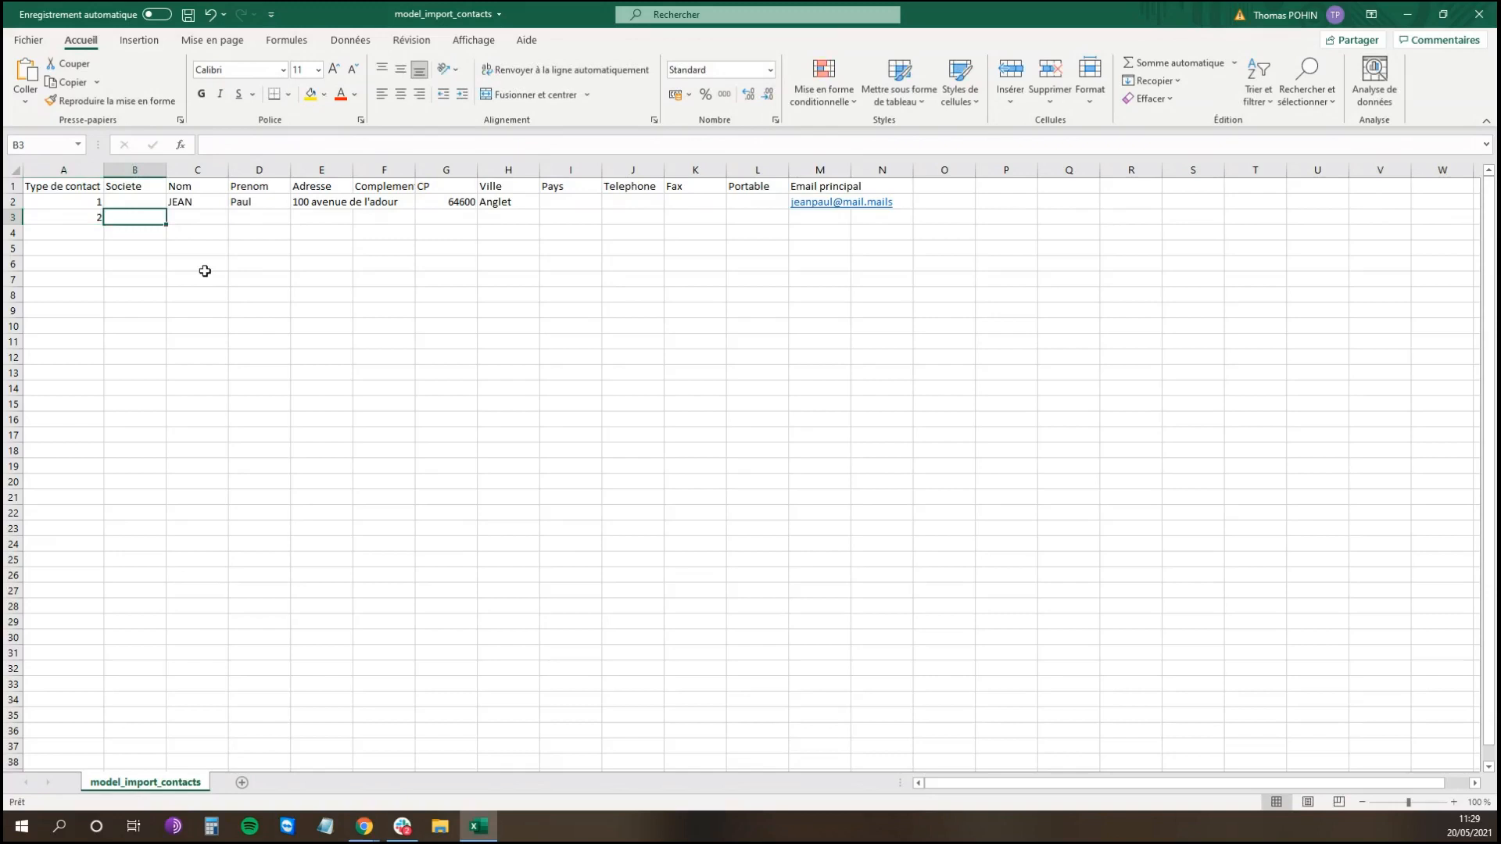
{"action": "type", "text": "USO"}
{"action": "key", "text": "Tab"}
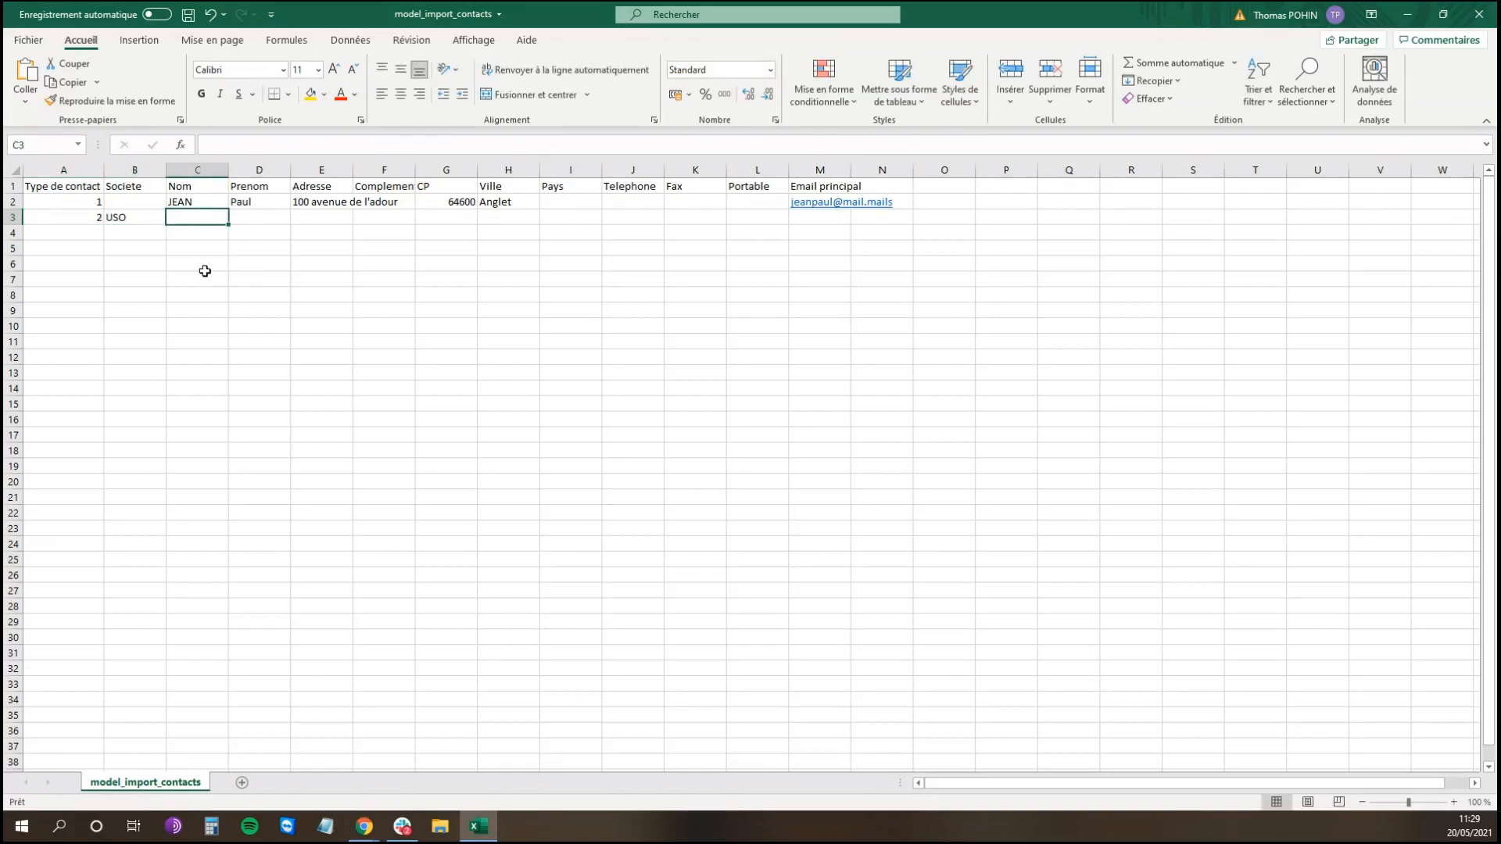
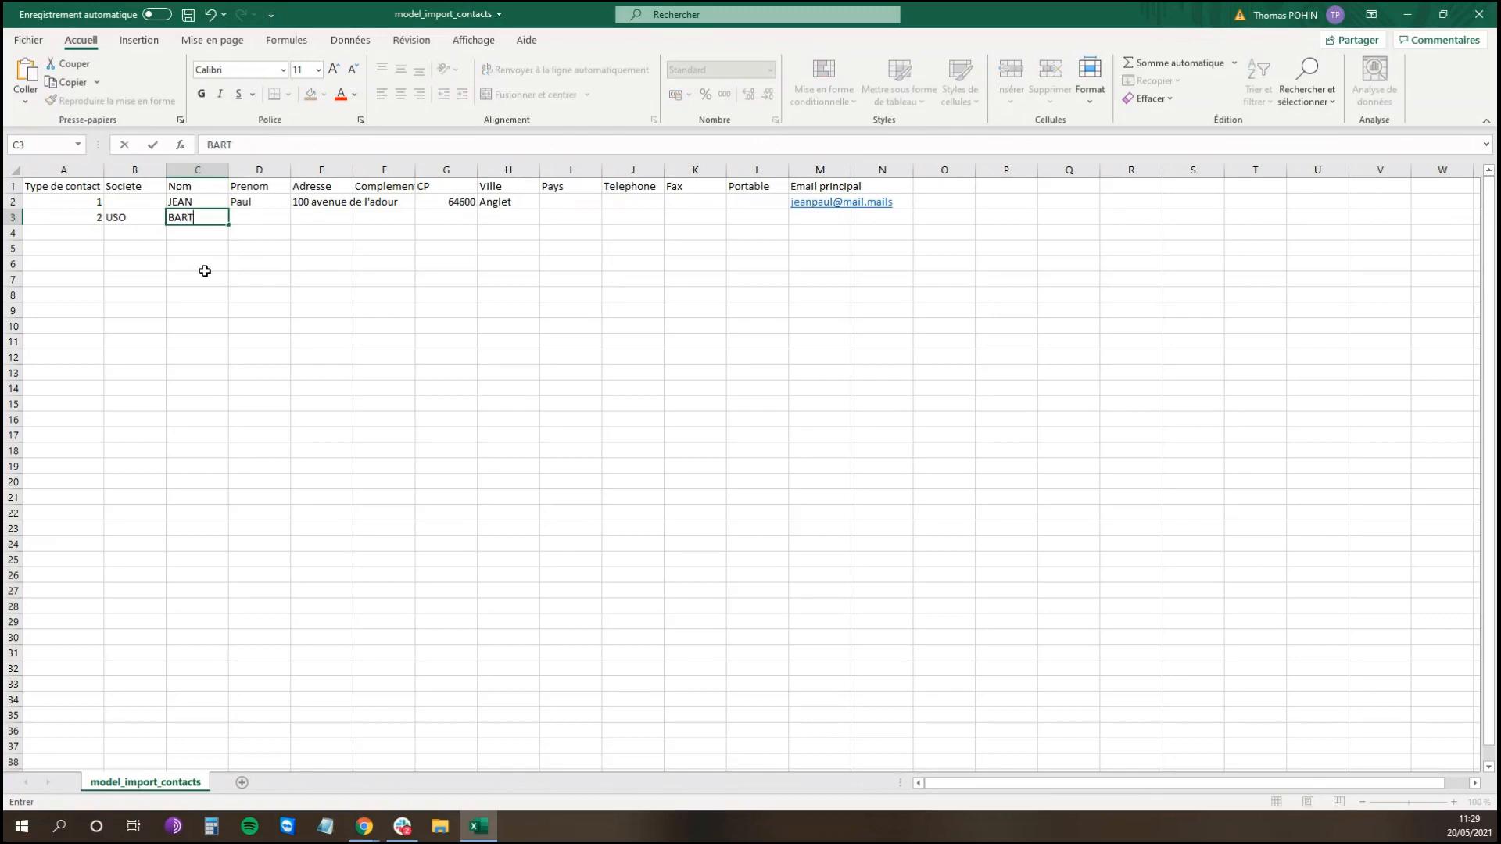
{"action": "key", "text": "Tab"}
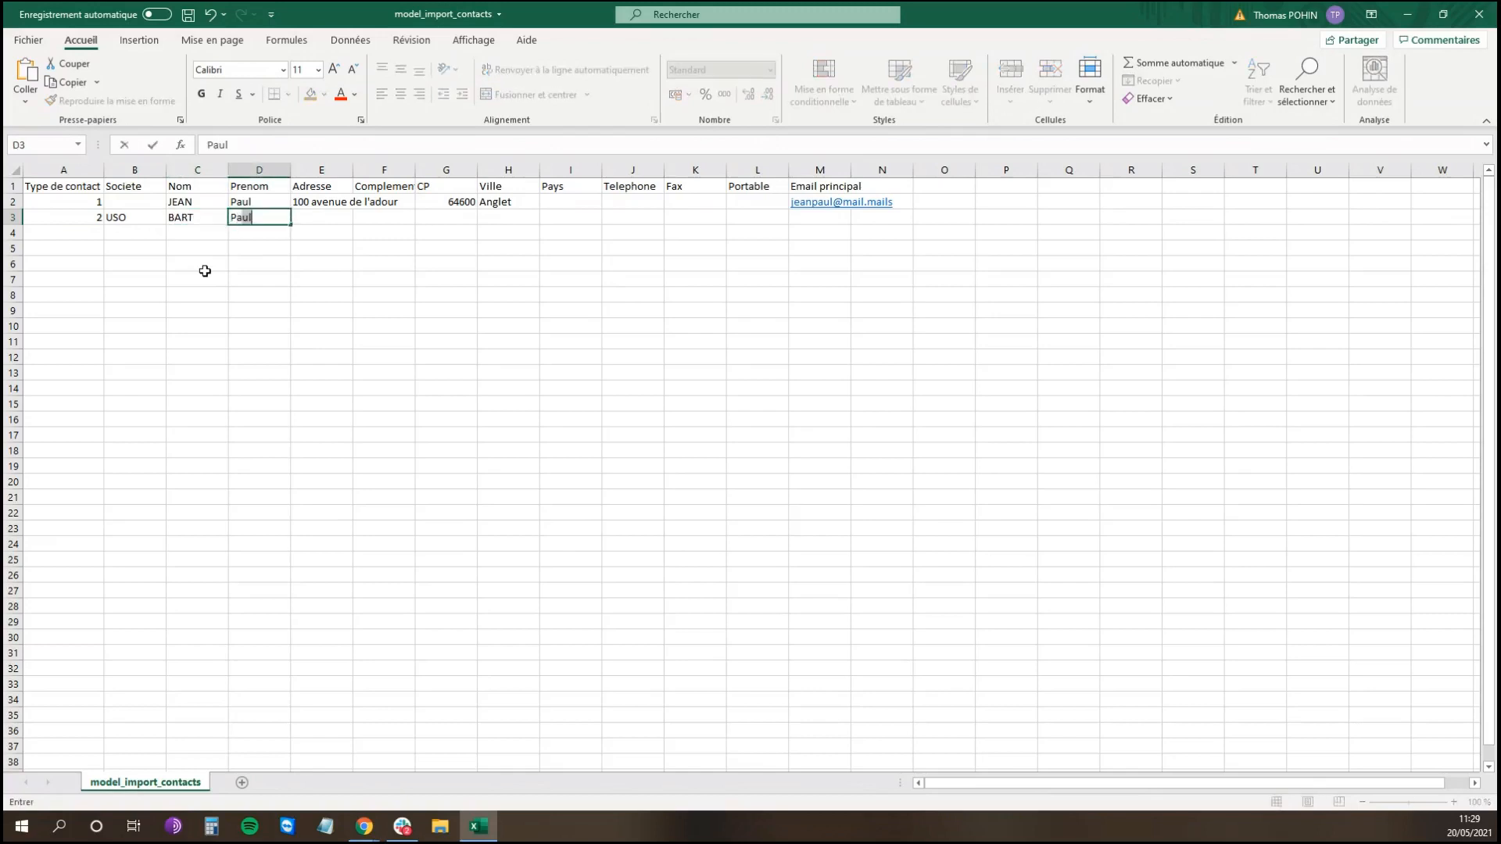
{"action": "key", "text": "Tab"}
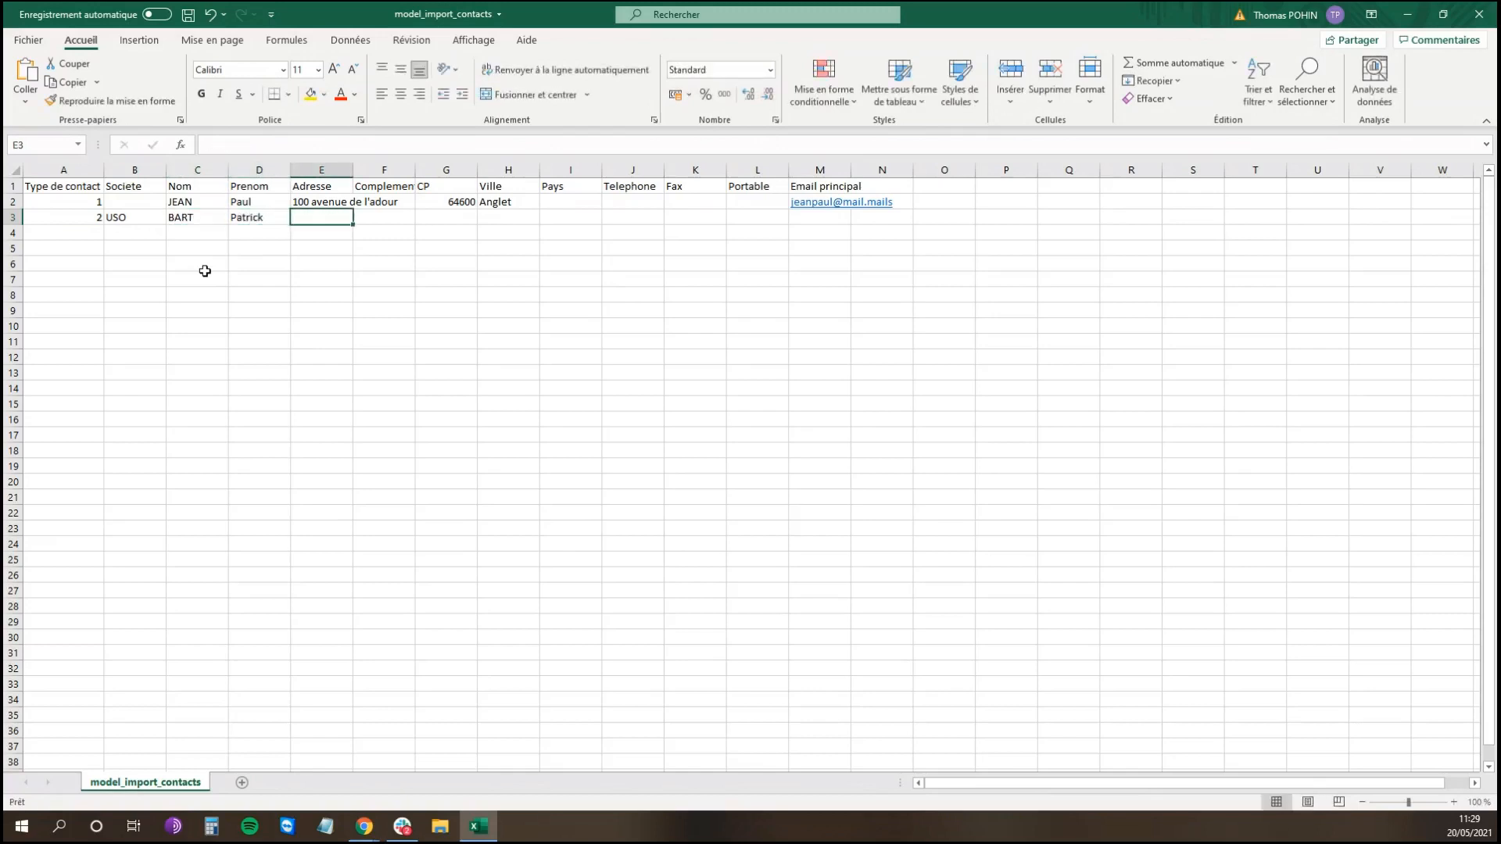
{"action": "left_click", "coordinate": [834, 217]}
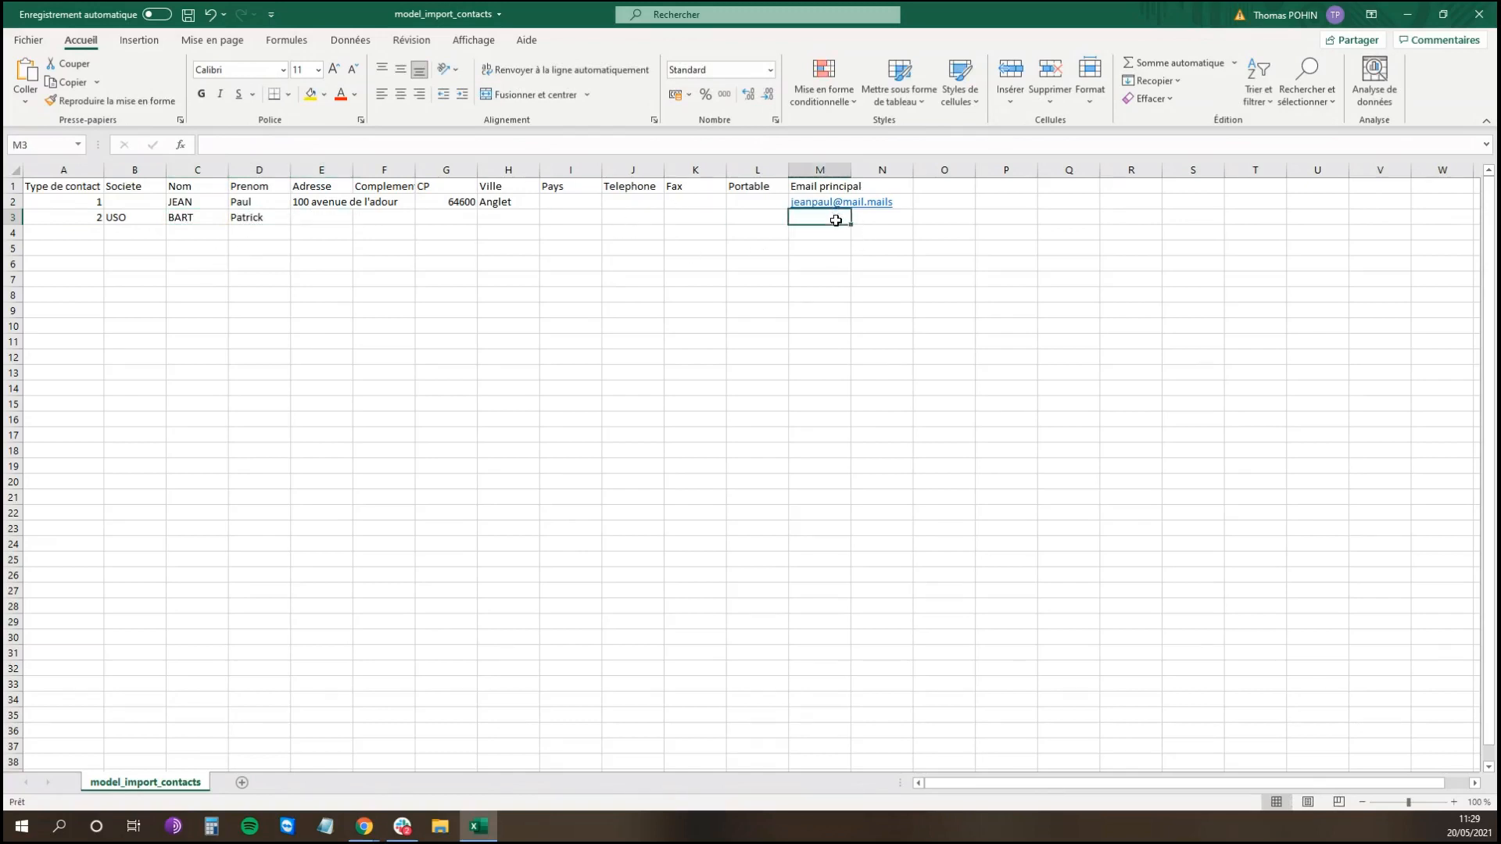
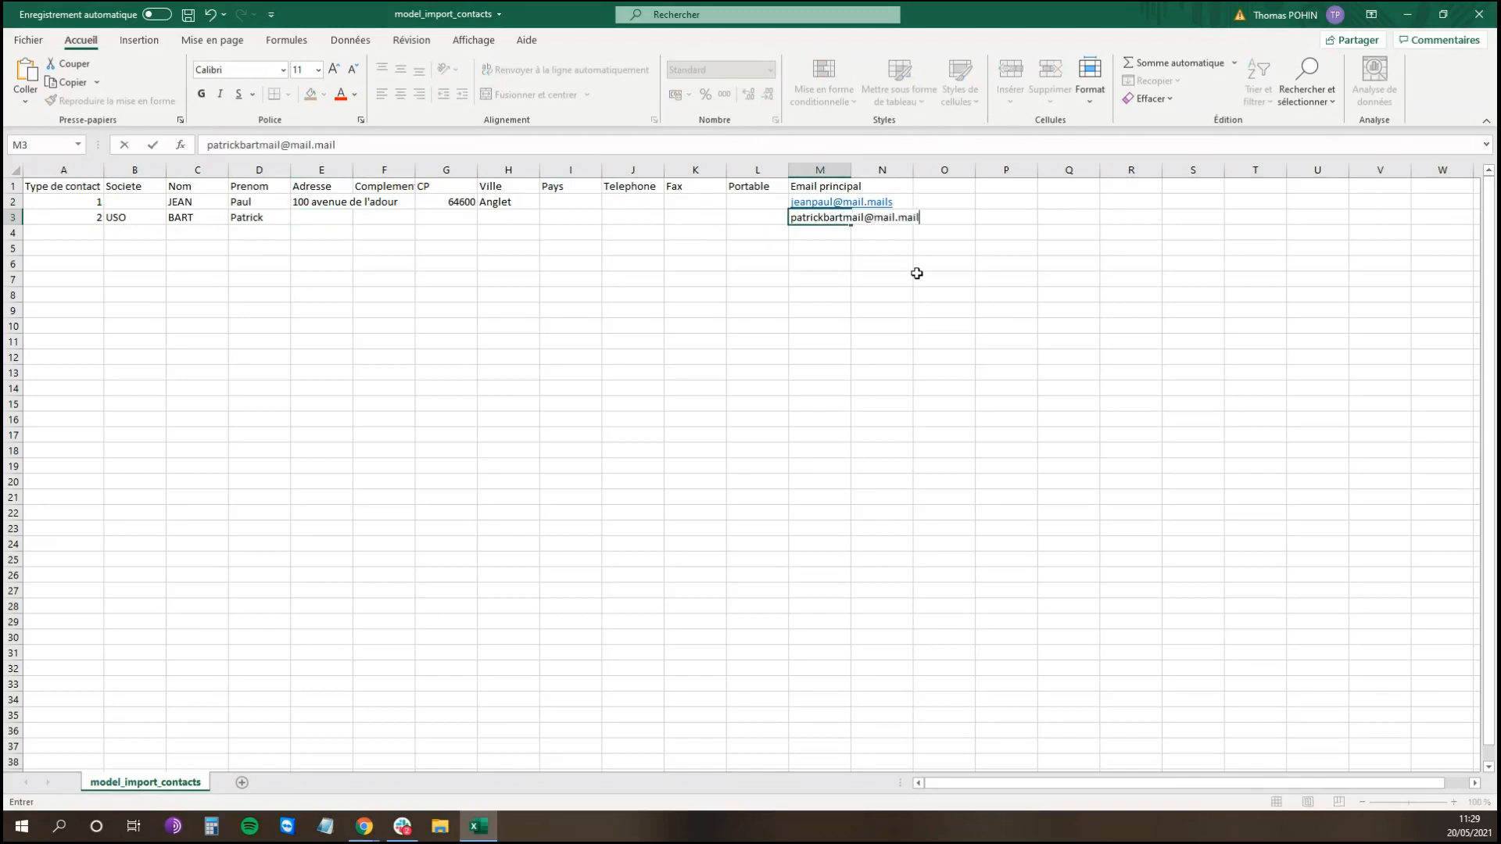
{"action": "left_click", "coordinate": [911, 267]}
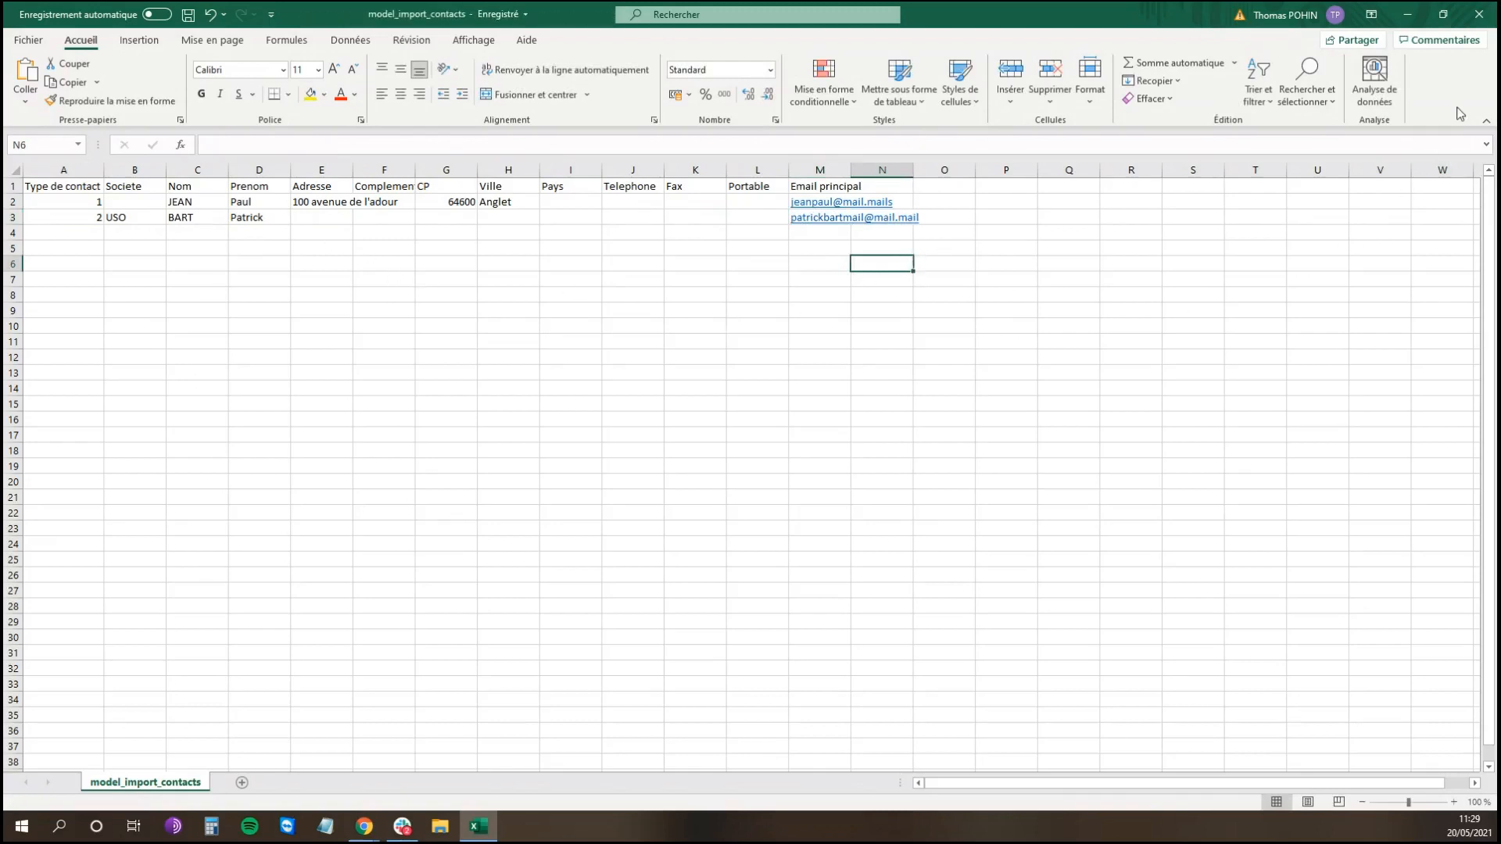
{"action": "left_click", "coordinate": [1479, 15]}
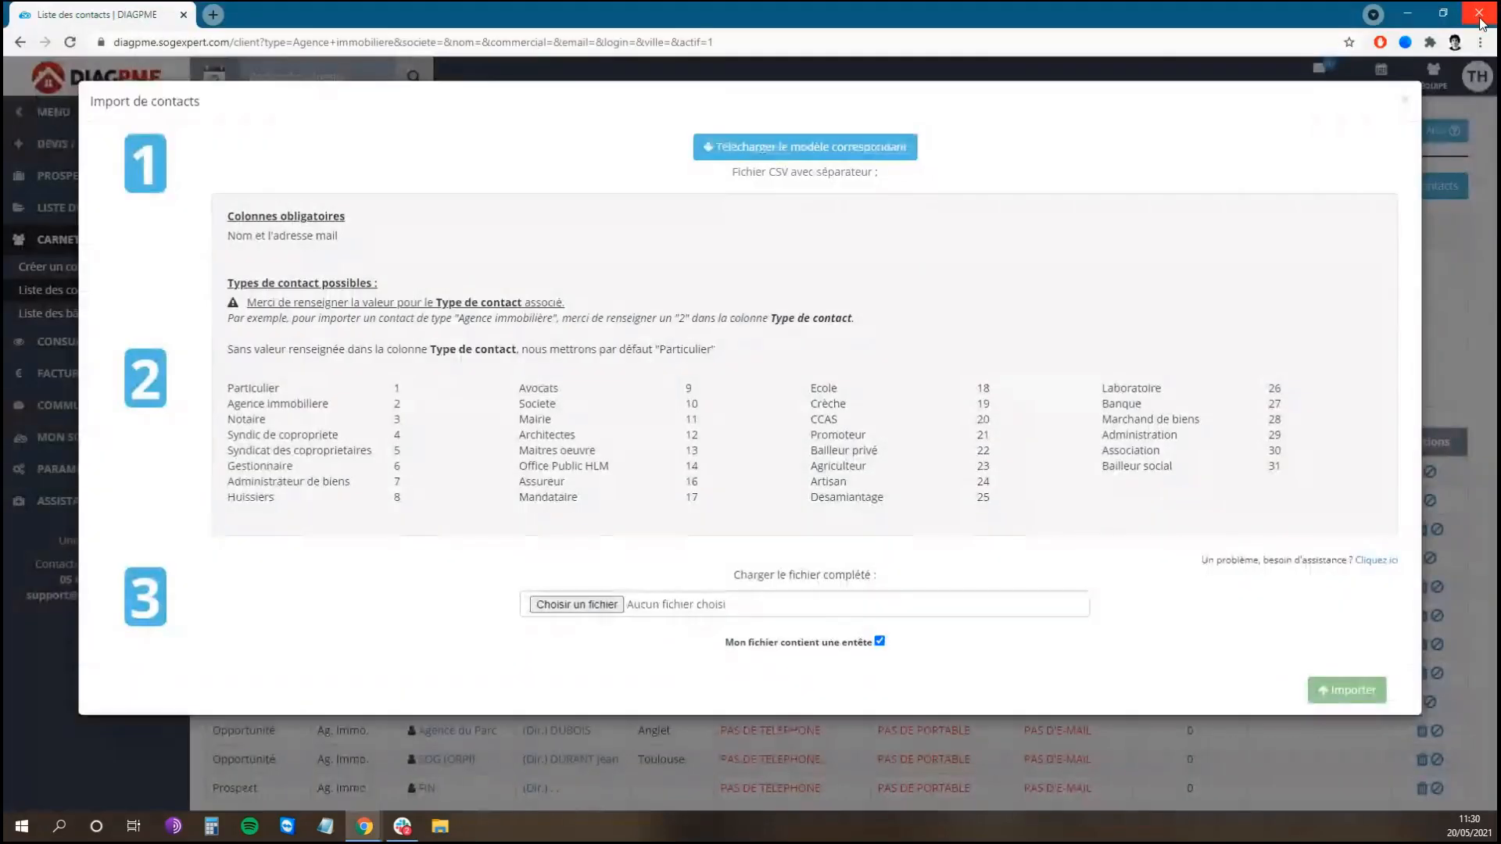
Step: Attach model_import_contacts.csv from File Explorer to the contact import and submit it
{"action": "left_click", "coordinate": [440, 827]}
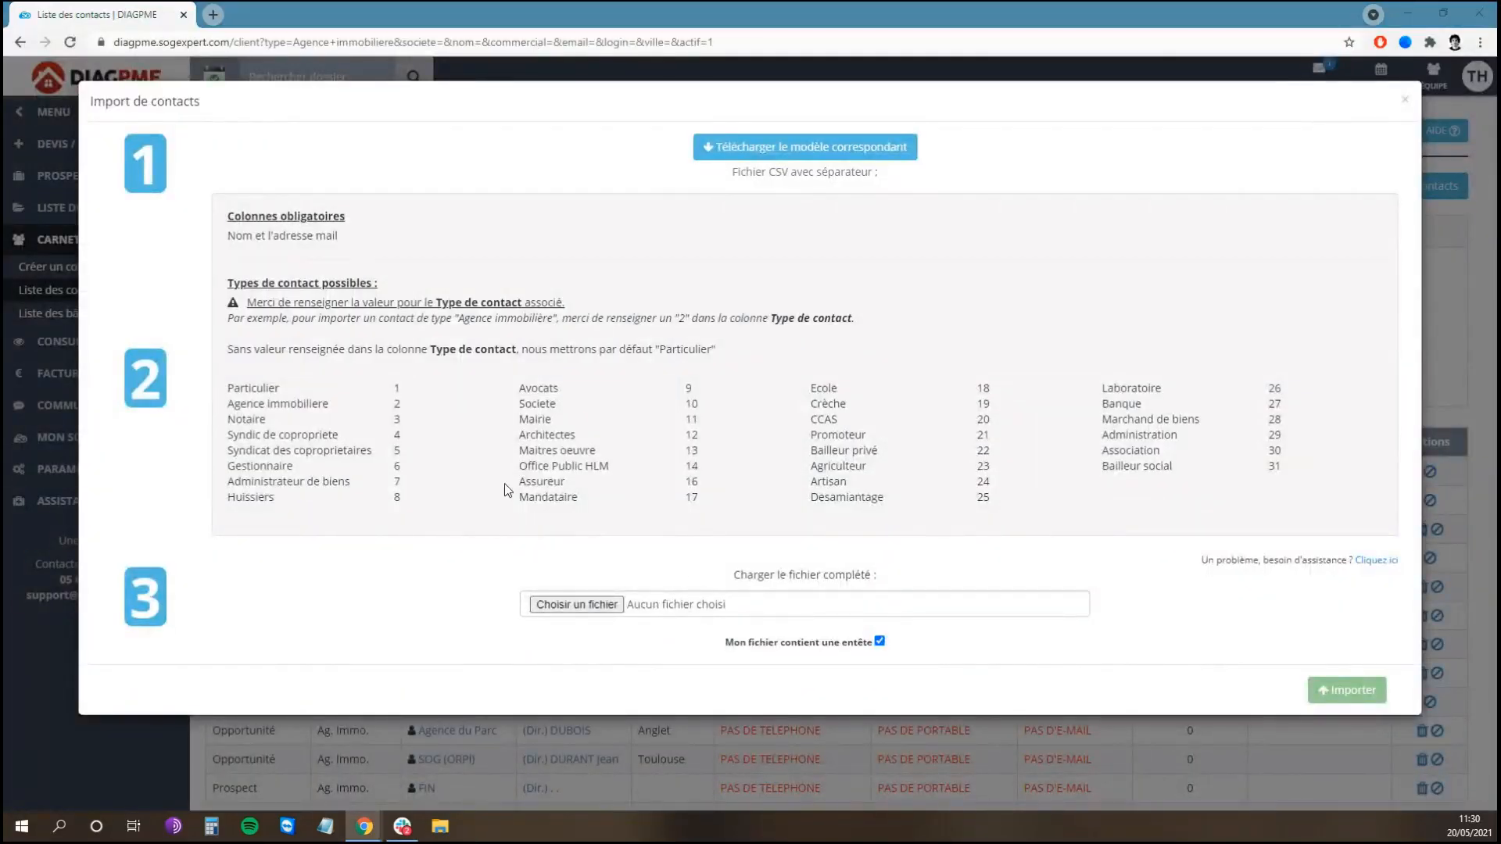
{"action": "left_click_drag", "start_coordinate": [673, 217], "coordinate": [1, 223]}
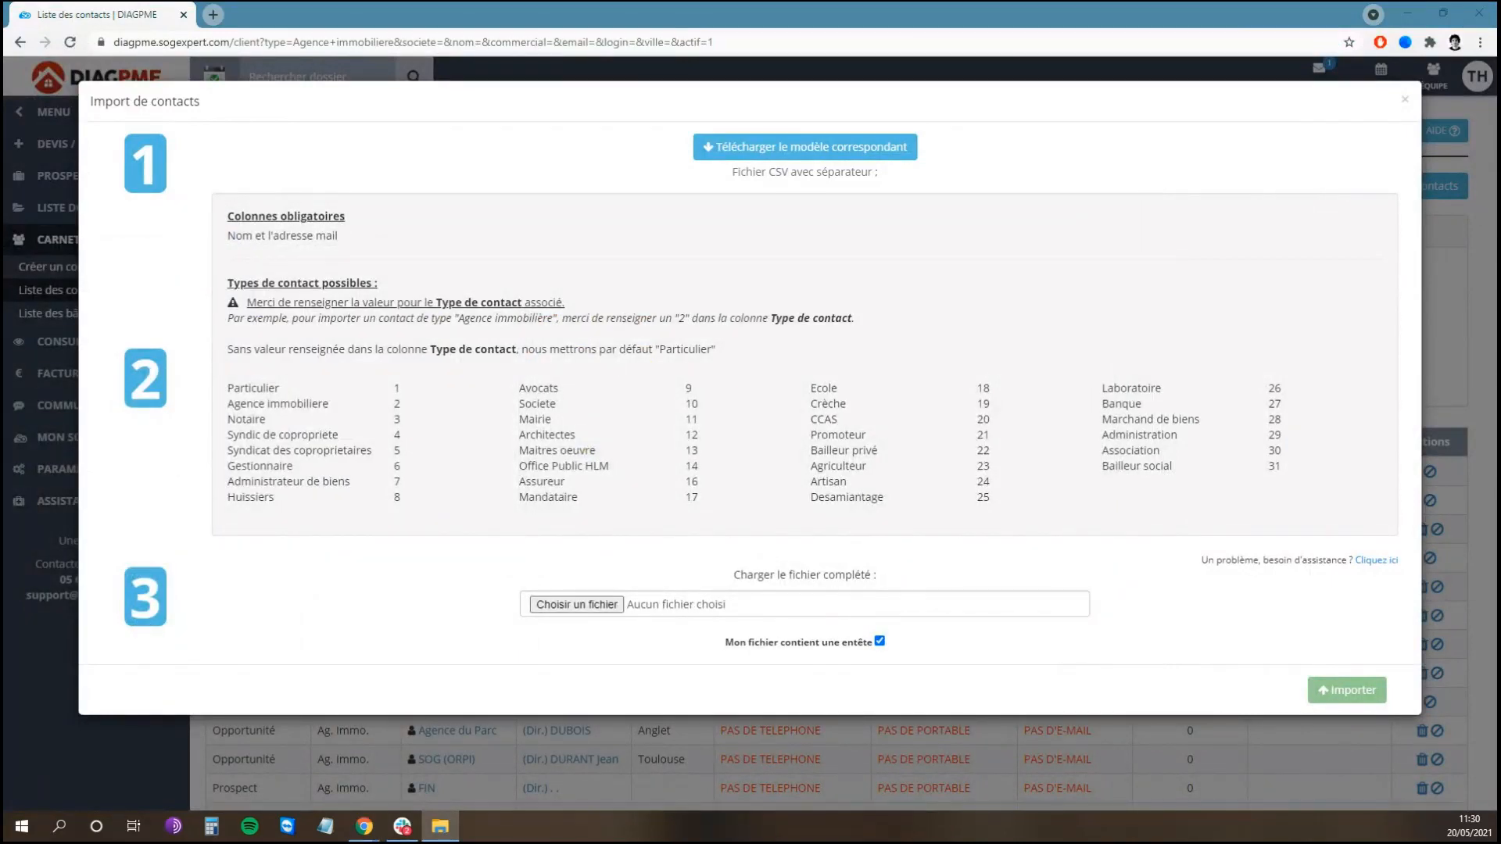
{"action": "left_click_drag", "start_coordinate": [2, 352], "coordinate": [701, 611]}
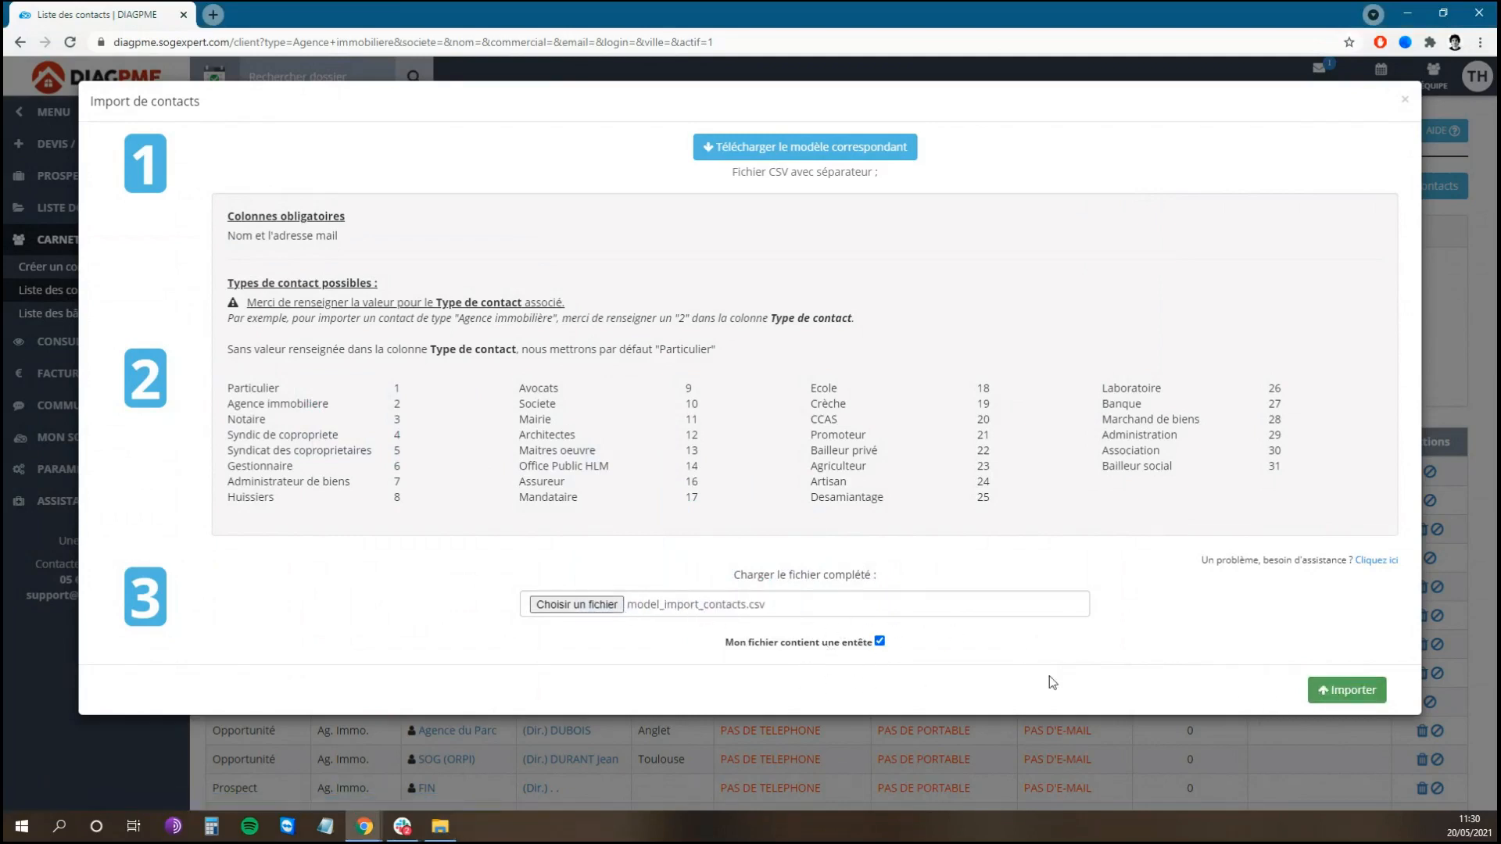
{"action": "left_click", "coordinate": [1346, 697]}
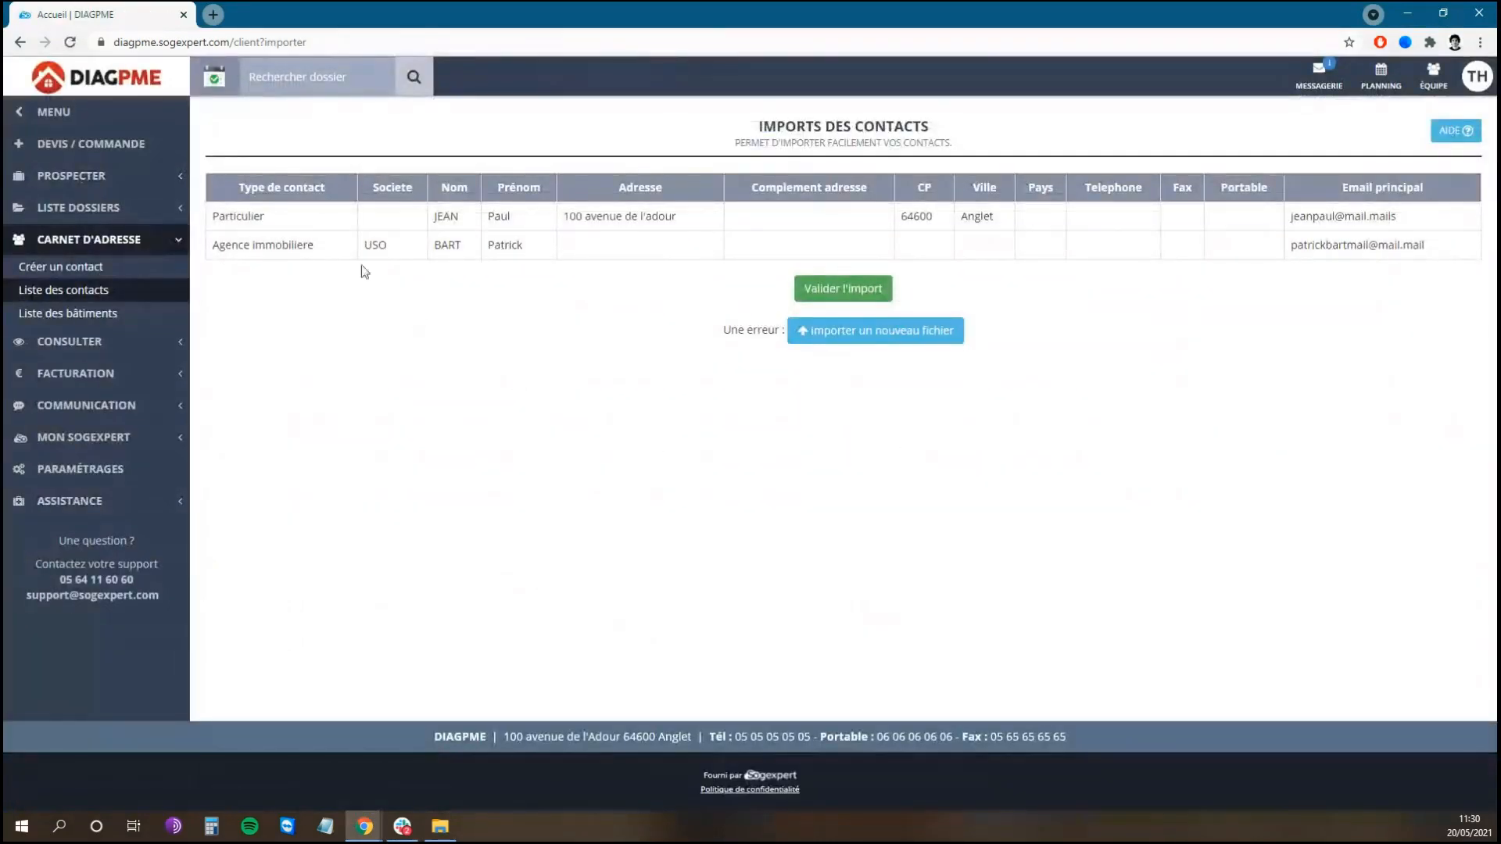
Step: Validate the import of the two previewed contacts
{"action": "left_click_drag", "start_coordinate": [237, 188], "coordinate": [349, 189]}
{"action": "left_click", "coordinate": [487, 192]}
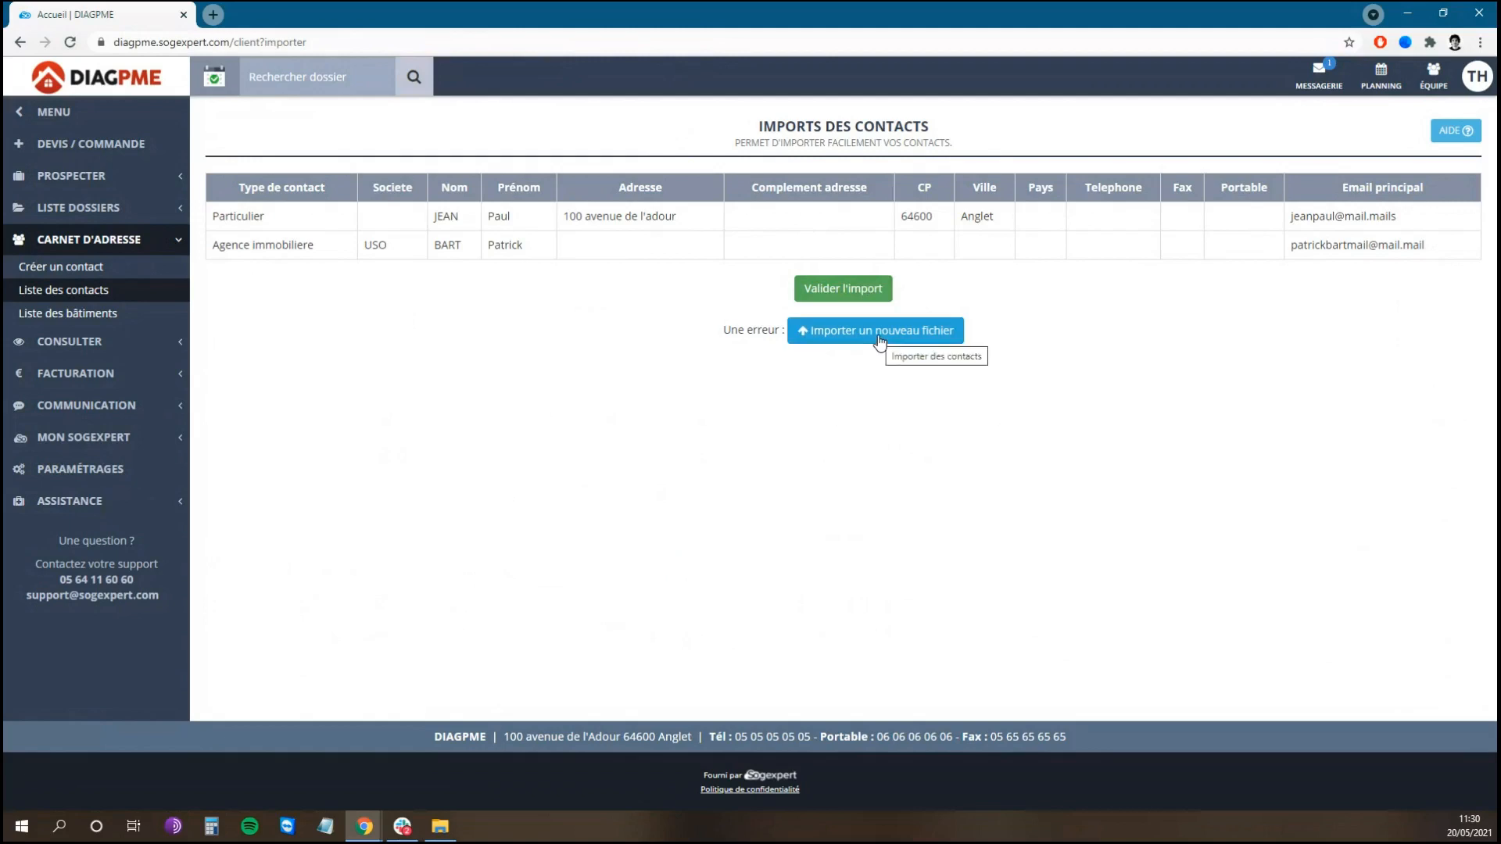
{"action": "left_click", "coordinate": [843, 288]}
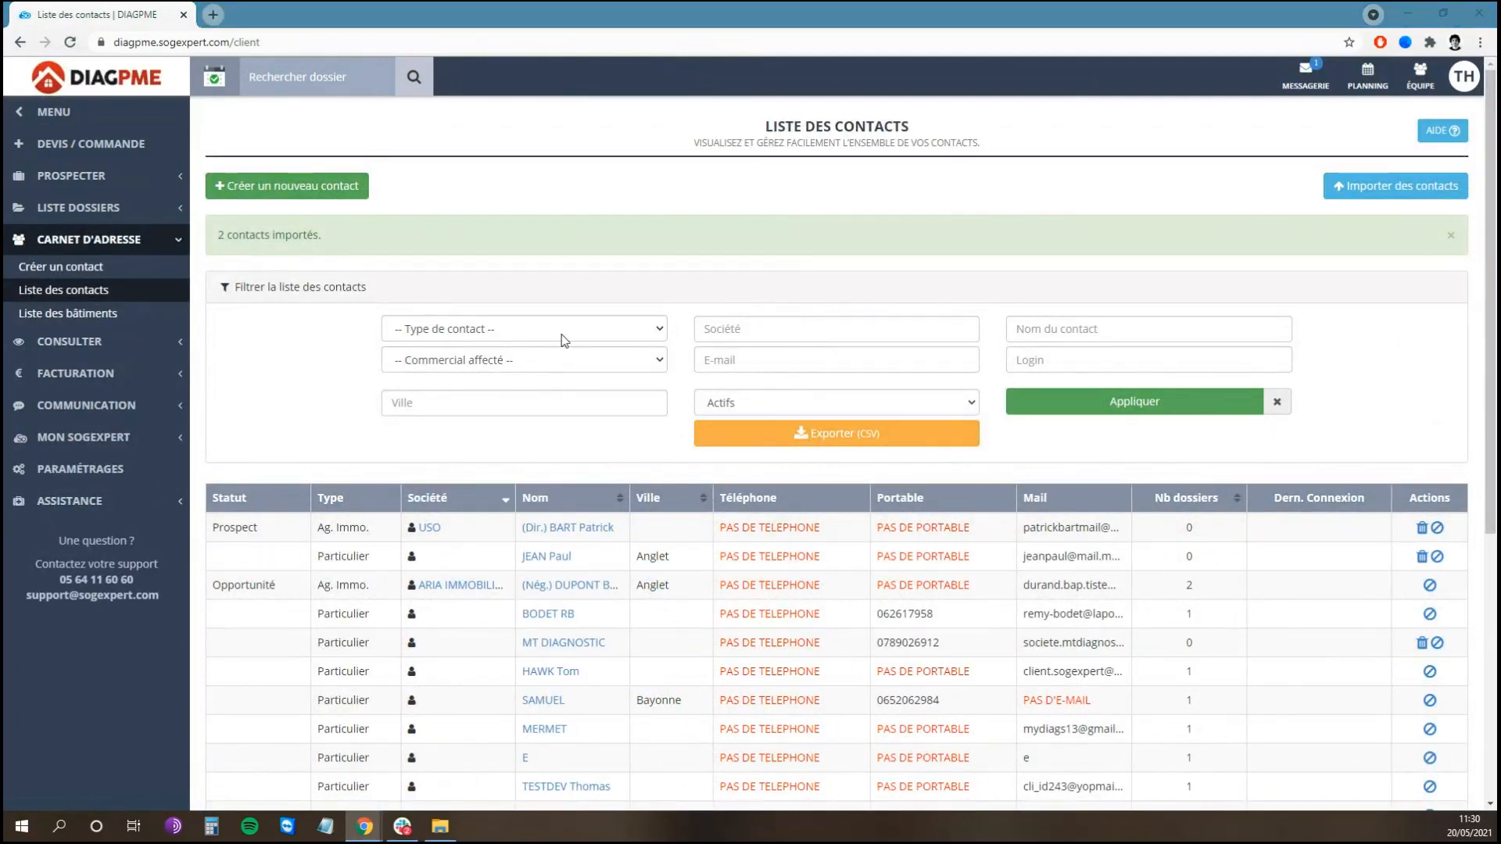
Step: Go to Liste des bâtiments and open the Anglet building with 10 dossiers
{"action": "left_click", "coordinate": [547, 227]}
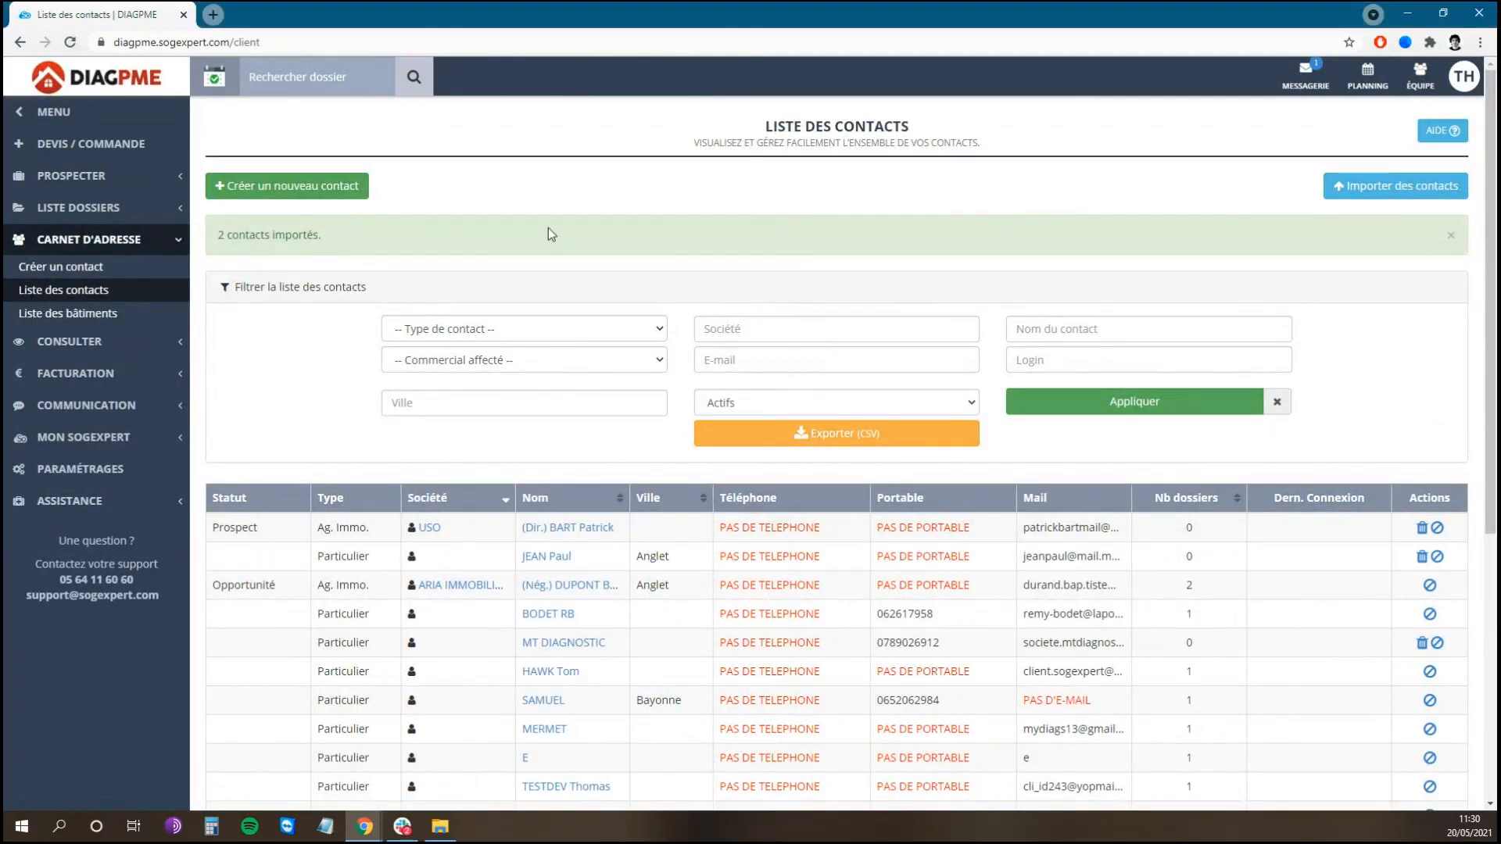
{"action": "left_click", "coordinate": [86, 320]}
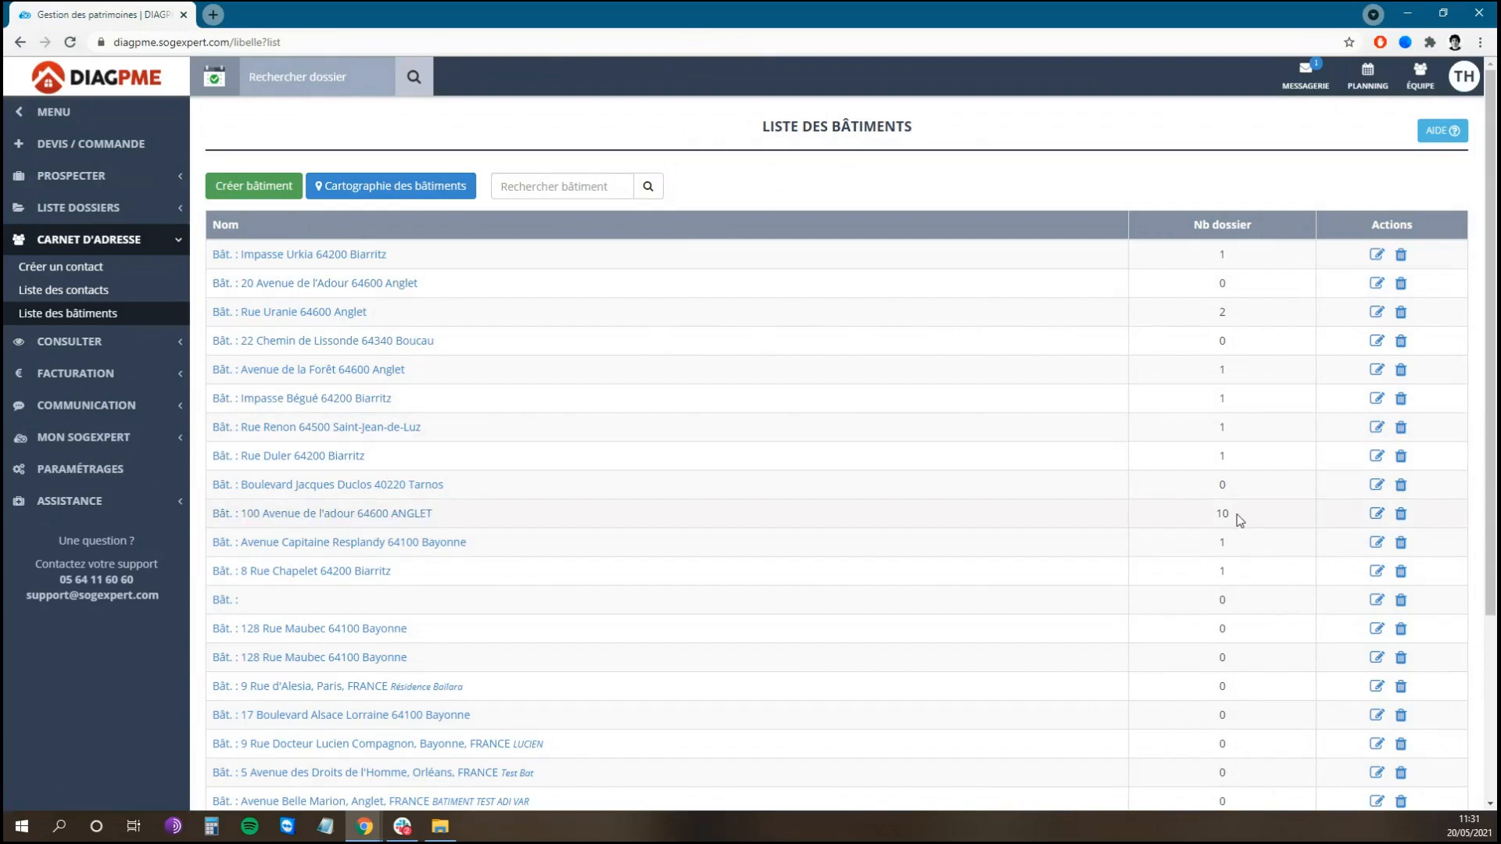
{"action": "left_click", "coordinate": [1205, 516]}
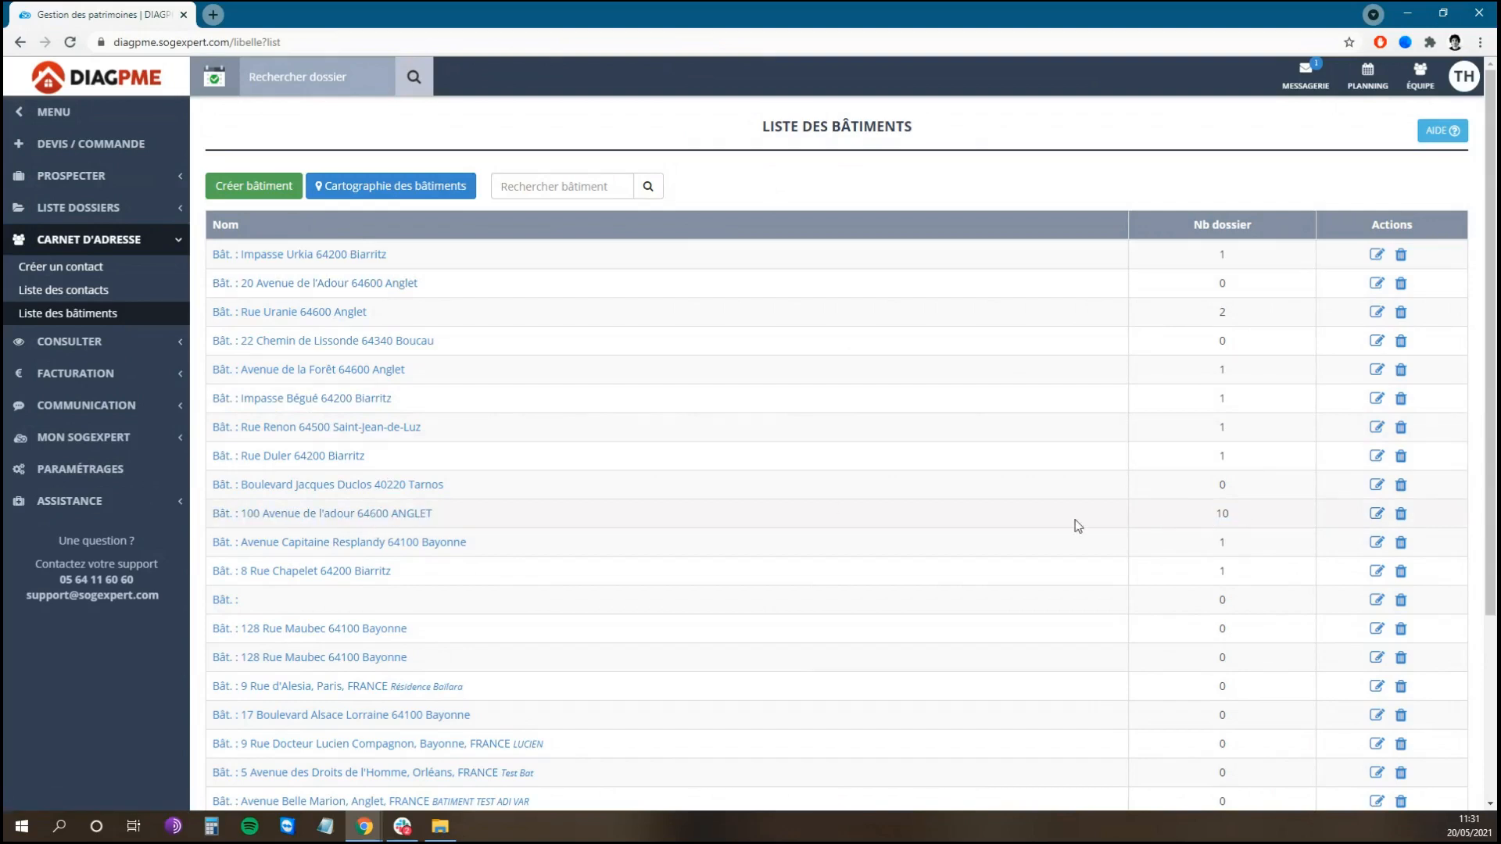
{"action": "left_click", "coordinate": [376, 515]}
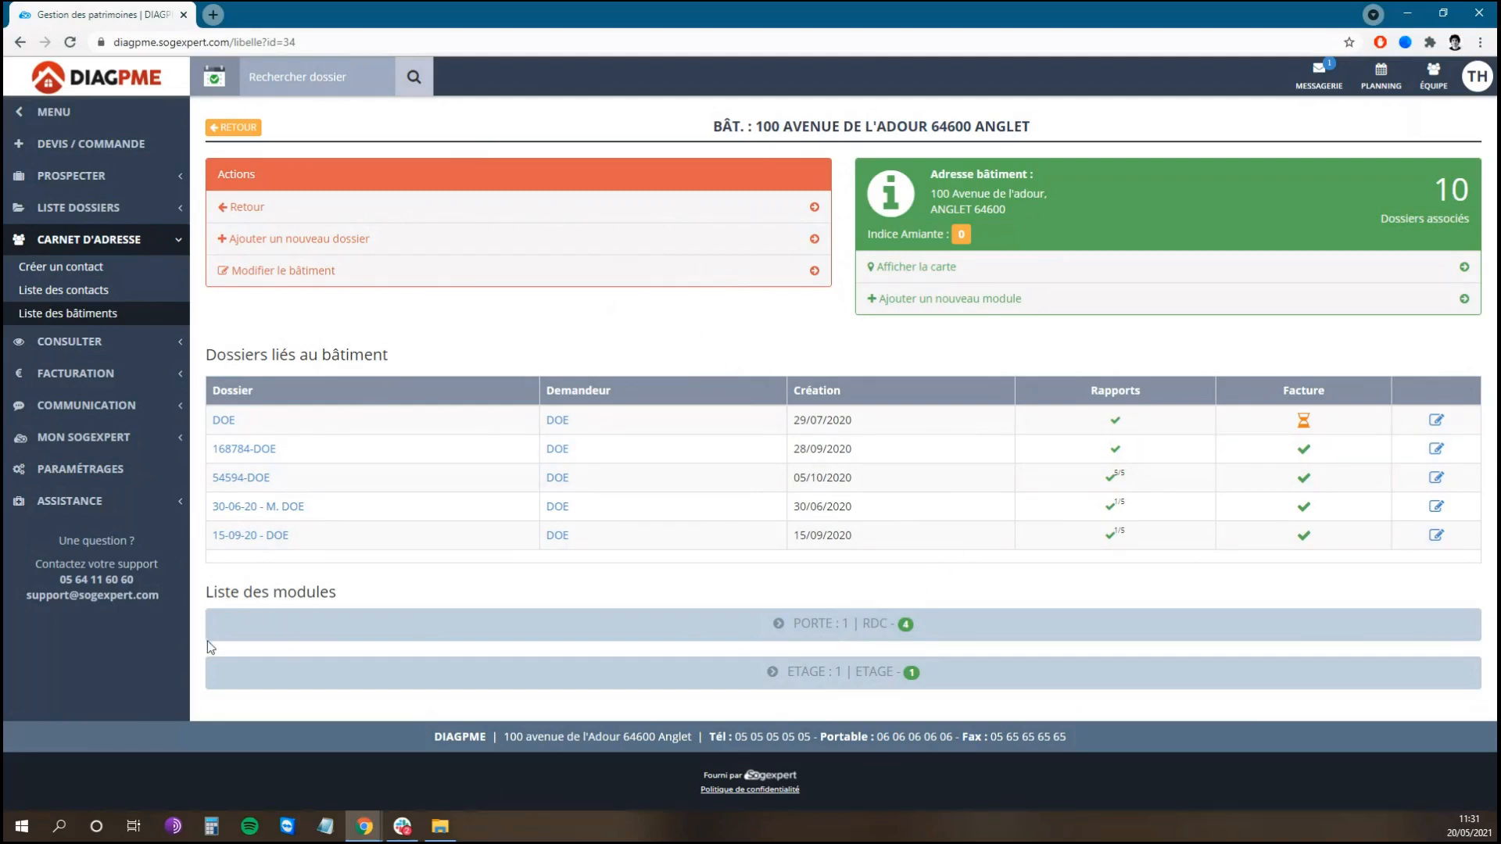
Step: Expand the PORTE and ETAGE modules to review their dossiers, then return to the building list
{"action": "left_click", "coordinate": [916, 640]}
{"action": "scroll", "coordinate": [969, 655], "scroll_direction": "down", "scroll_amount": 3}
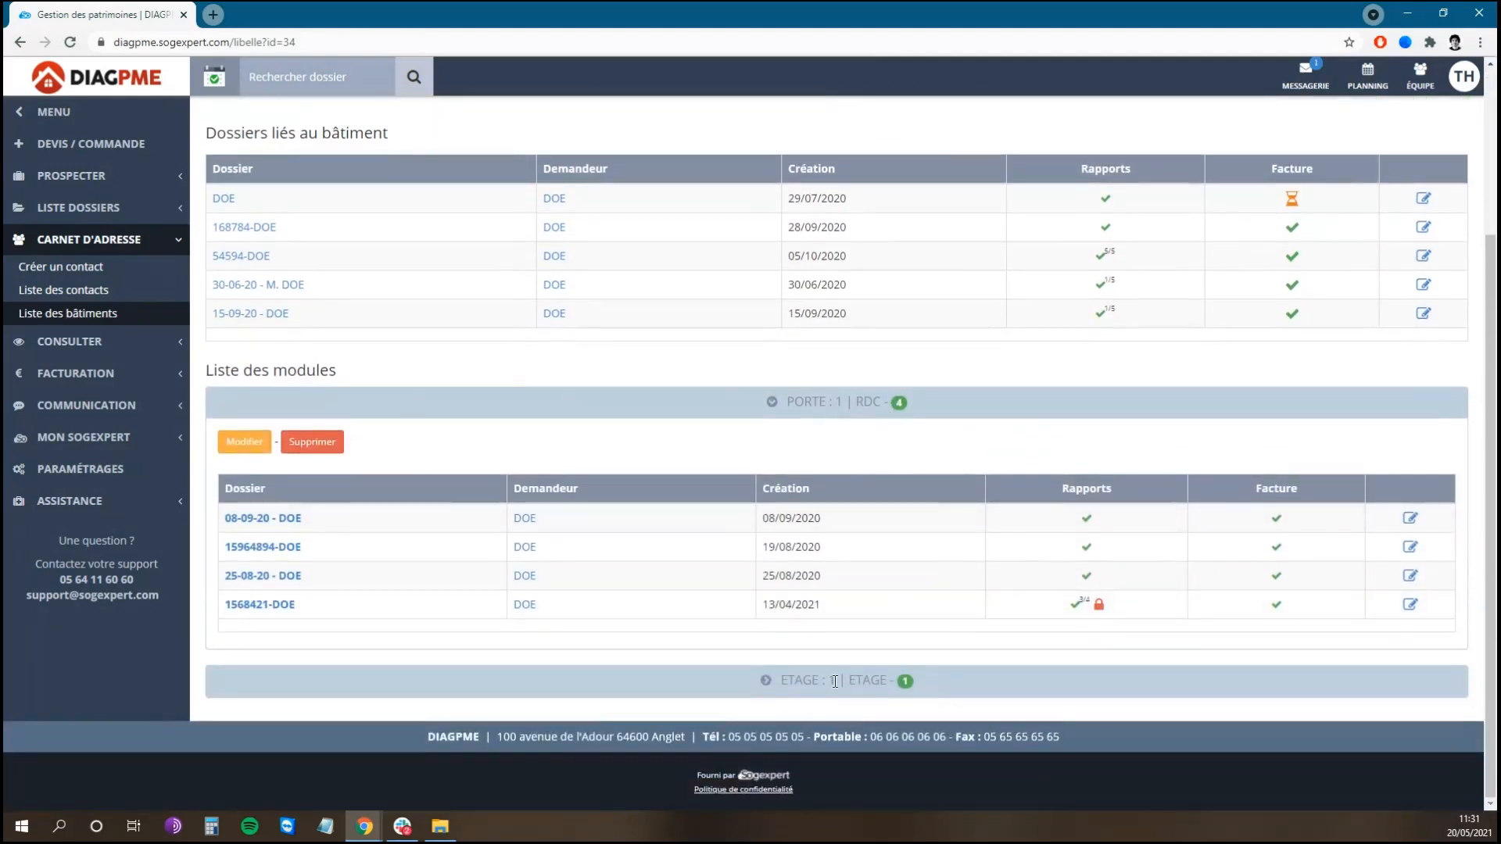
{"action": "left_click", "coordinate": [1086, 677]}
{"action": "scroll", "coordinate": [1087, 676], "scroll_direction": "down", "scroll_amount": 2}
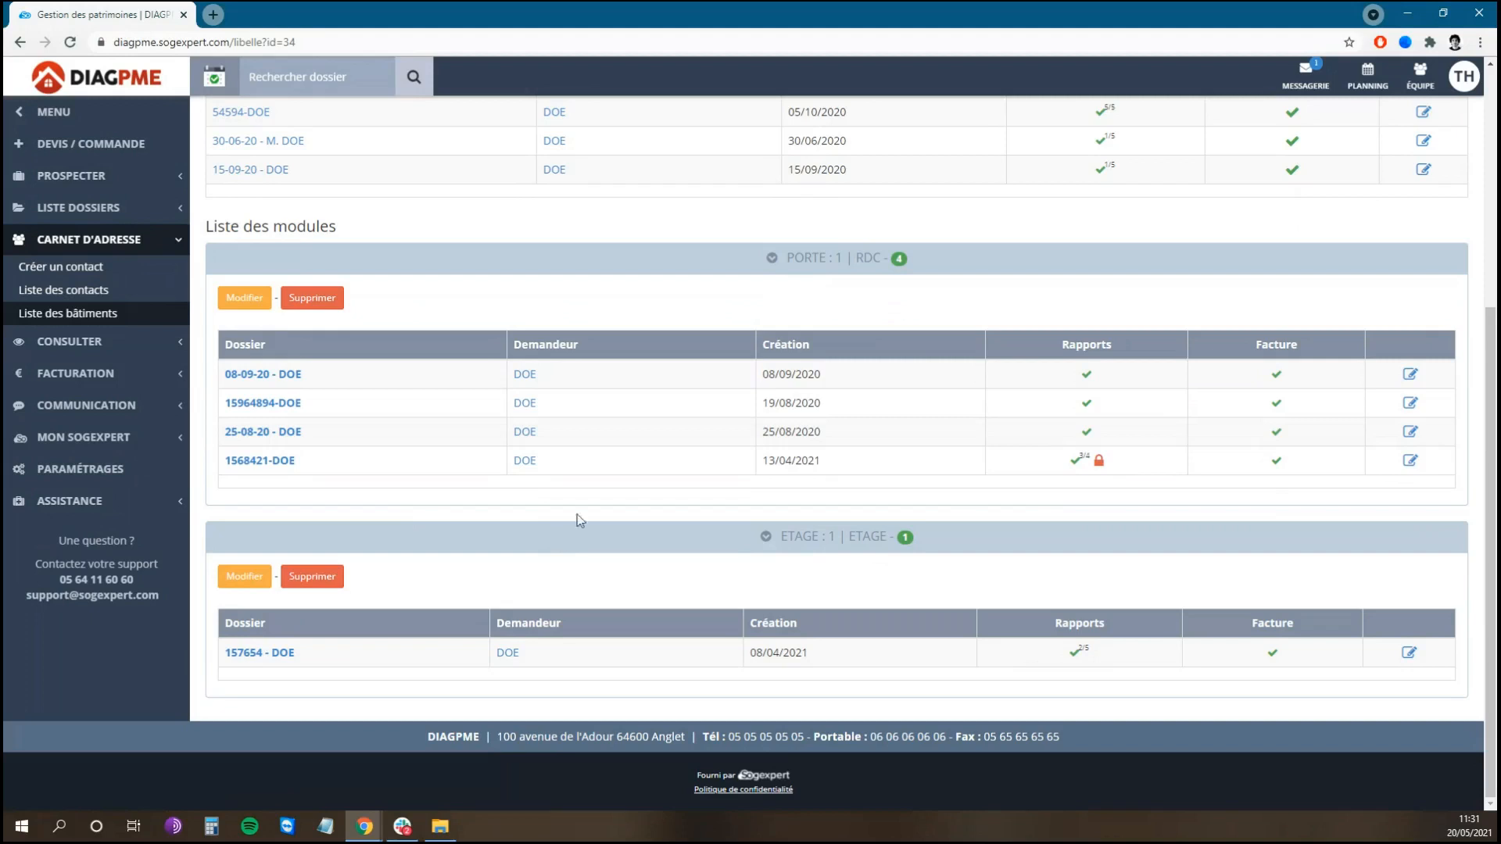
{"action": "scroll", "coordinate": [743, 508], "scroll_direction": "up", "scroll_amount": 5}
{"action": "left_click", "coordinate": [235, 127]}
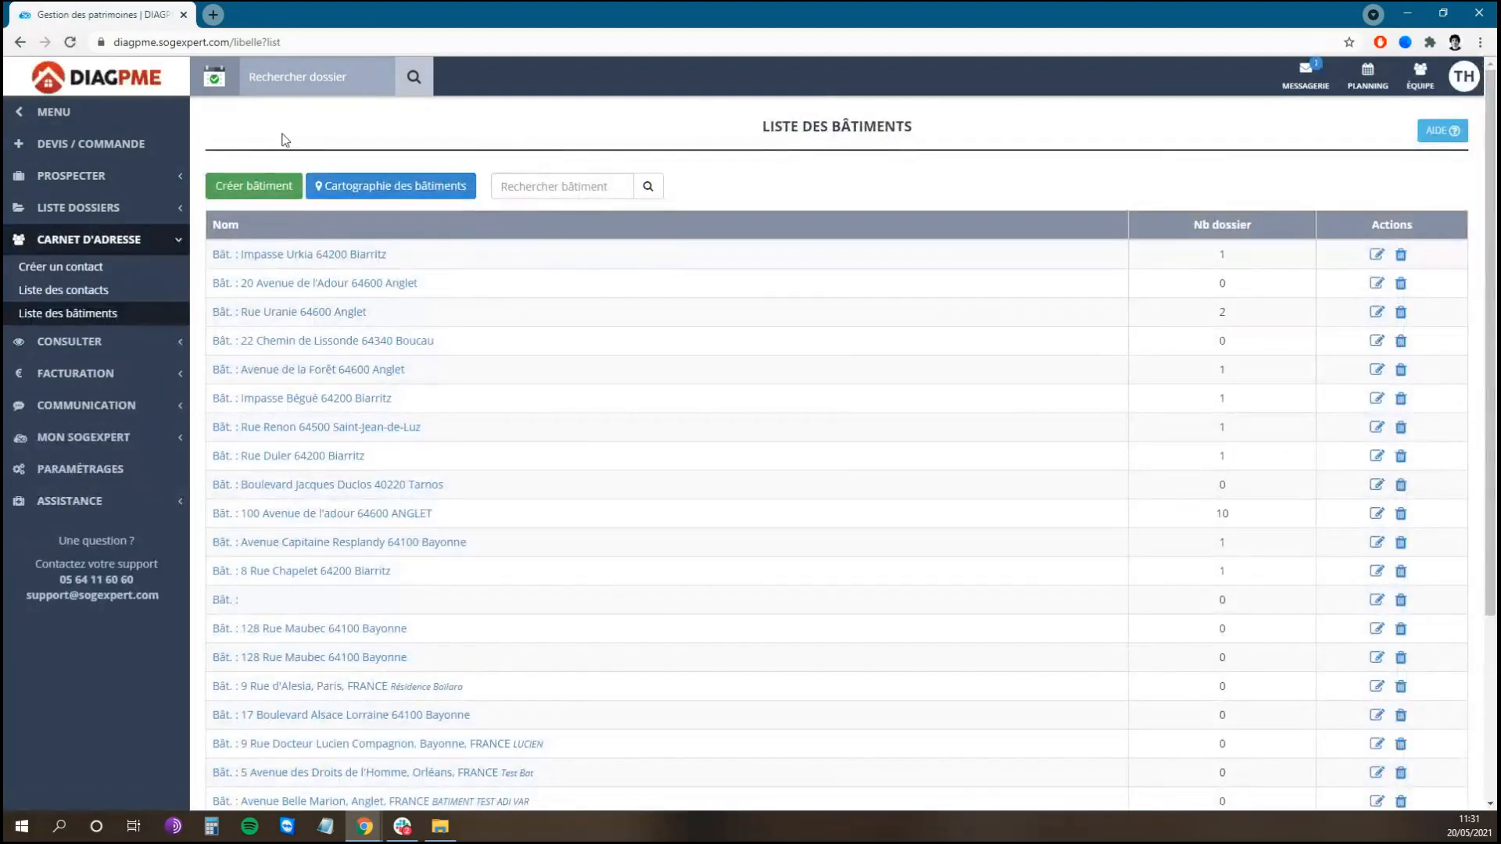
Step: Start a new building and set its address to Allée Océan et Forêt, 64600 Anglet
{"action": "left_click", "coordinate": [253, 187]}
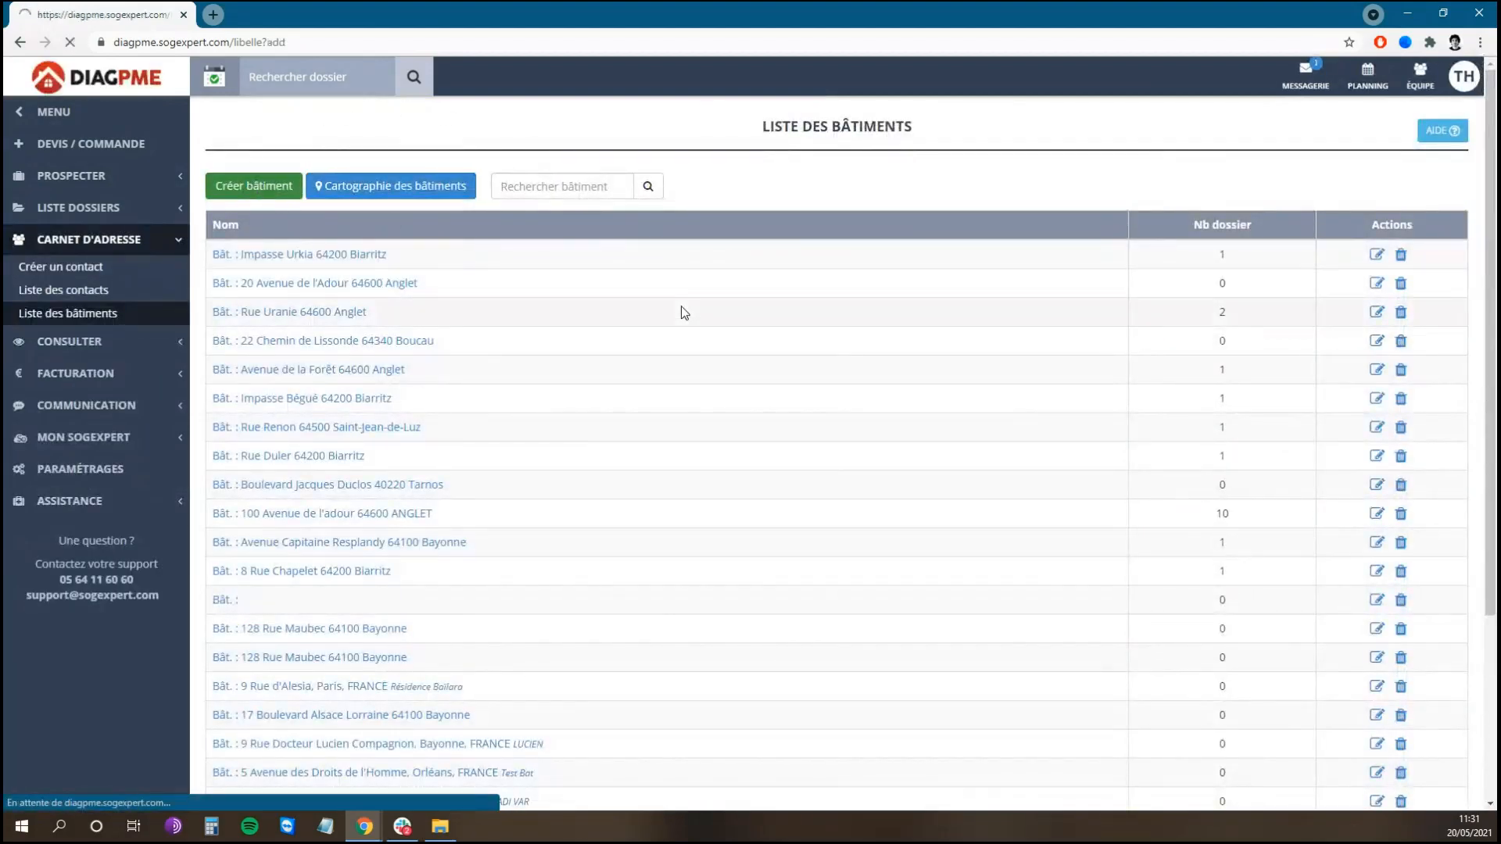
{"action": "left_click", "coordinate": [732, 242]}
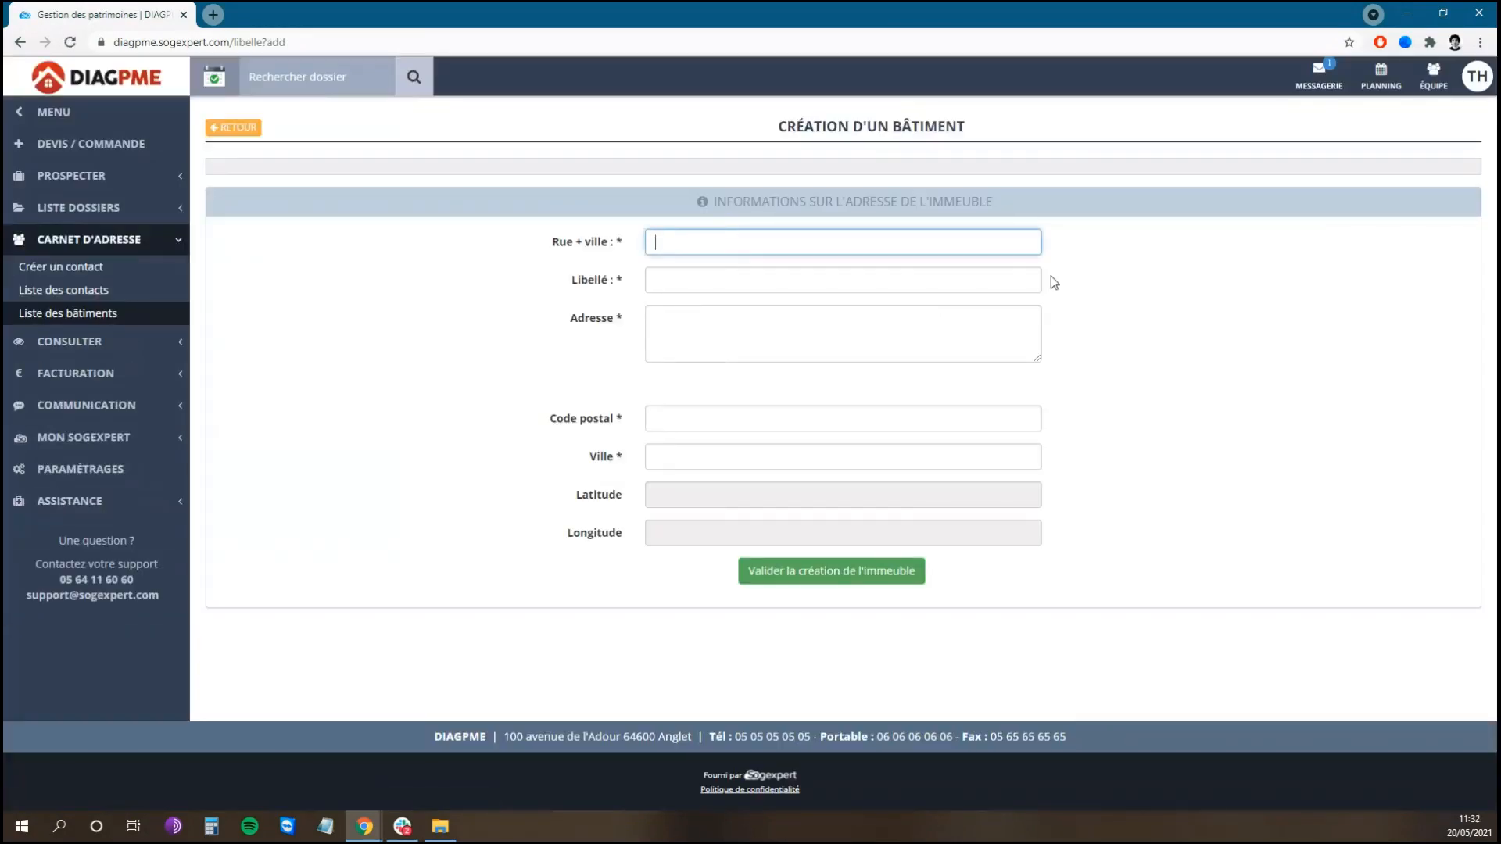
{"action": "type", "text": "avenue"}
{"action": "type", "text": "de l'océan"}
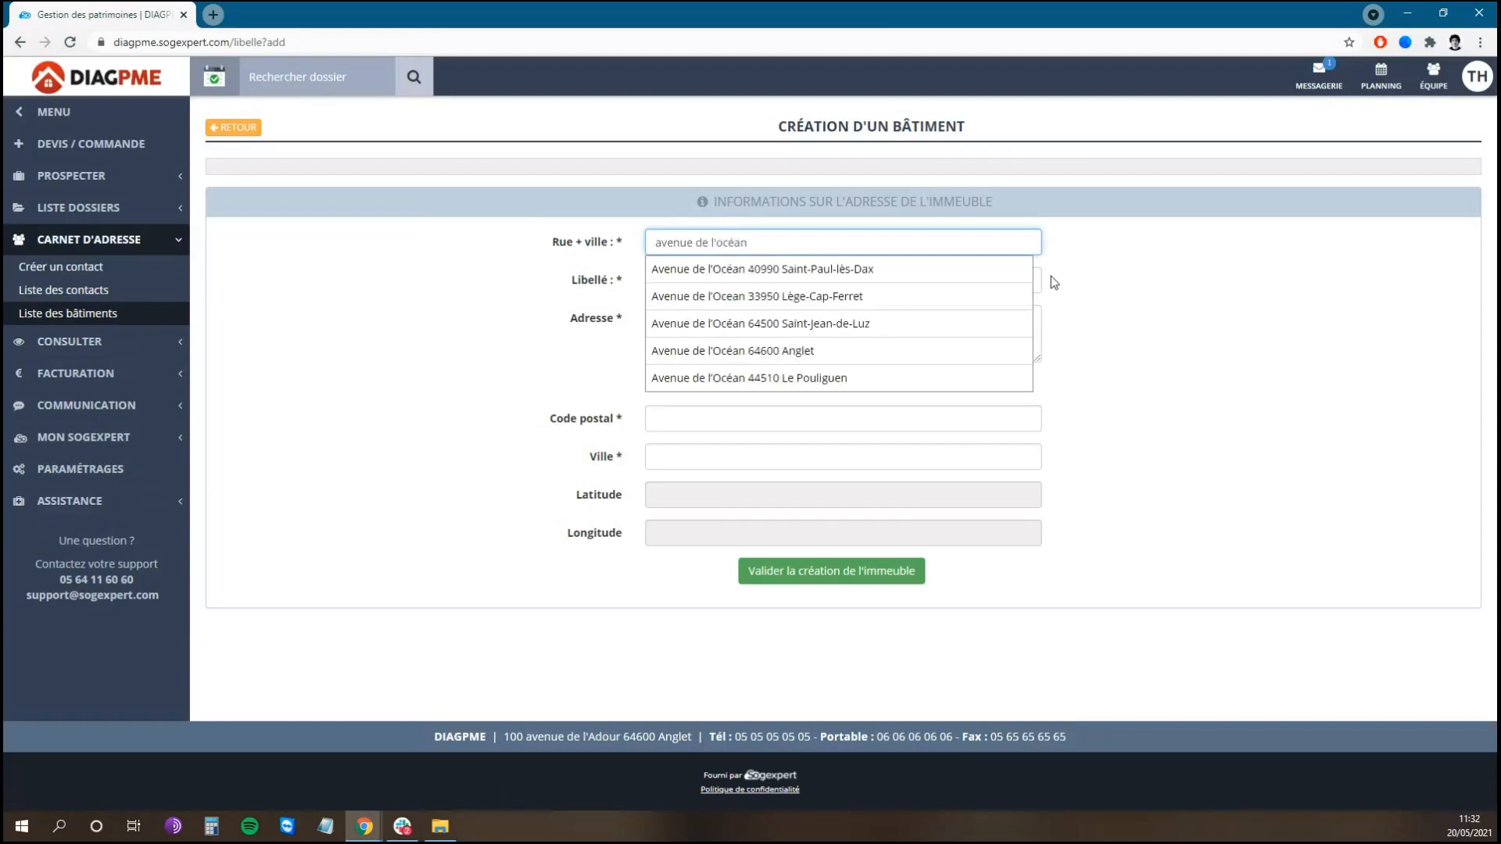
{"action": "type", "text": " 64600"}
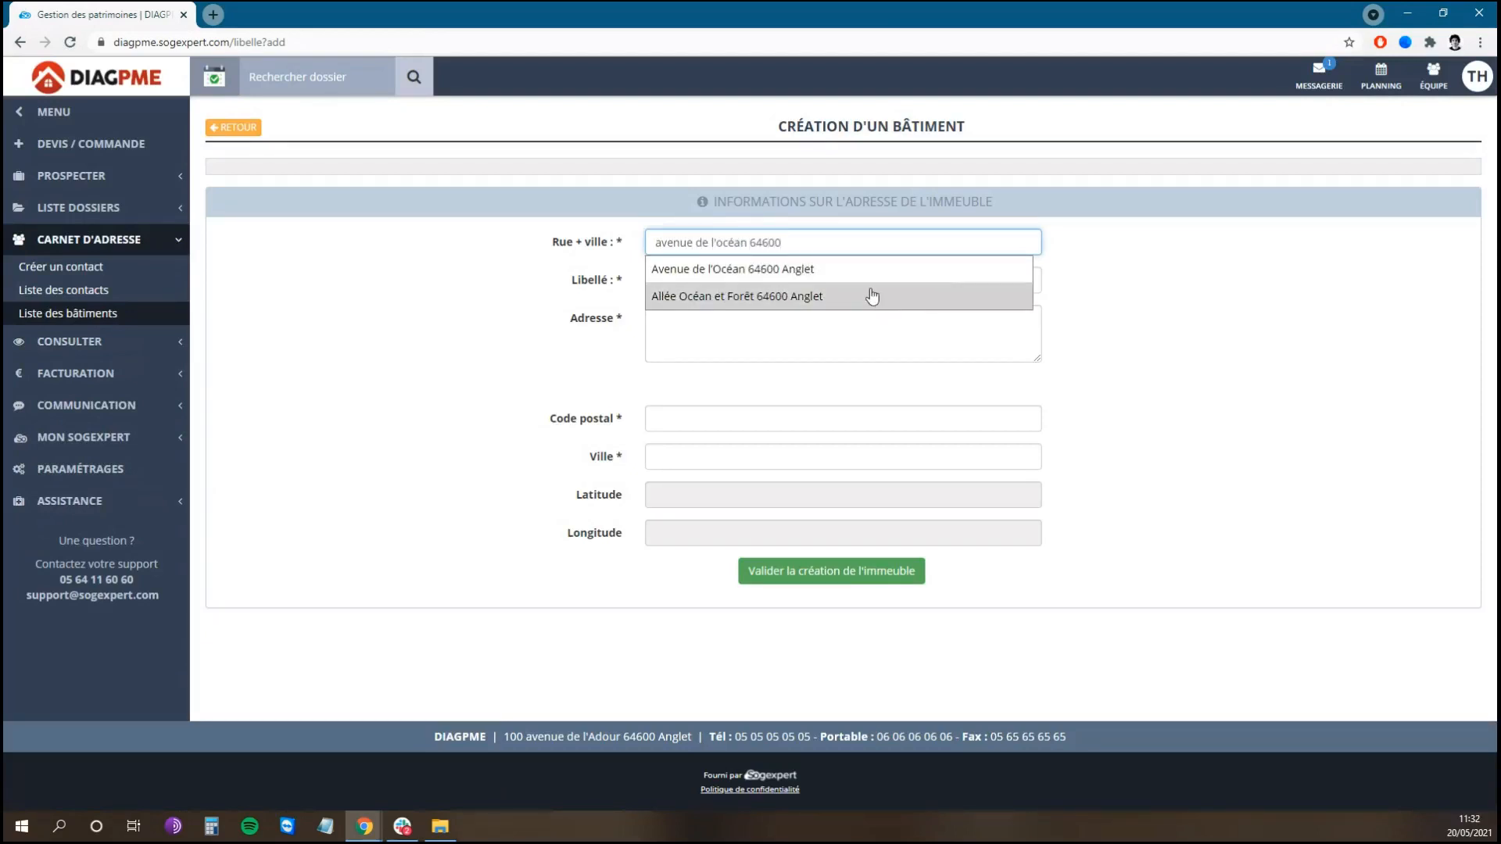
{"action": "left_click", "coordinate": [870, 295]}
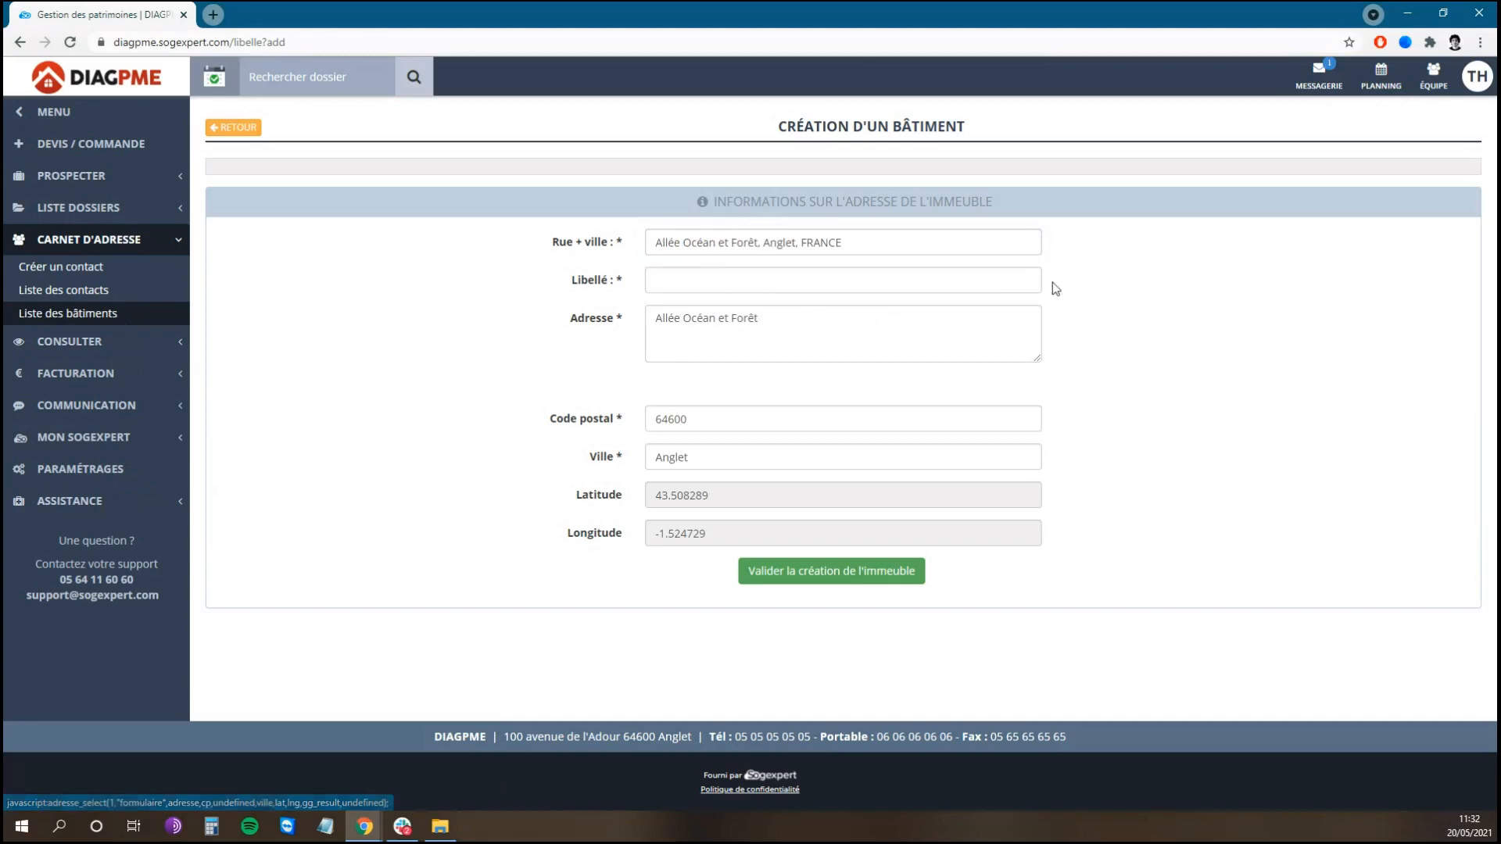
Step: Label the building 'Résidence Océan' and confirm its creation
{"action": "left_click", "coordinate": [844, 285]}
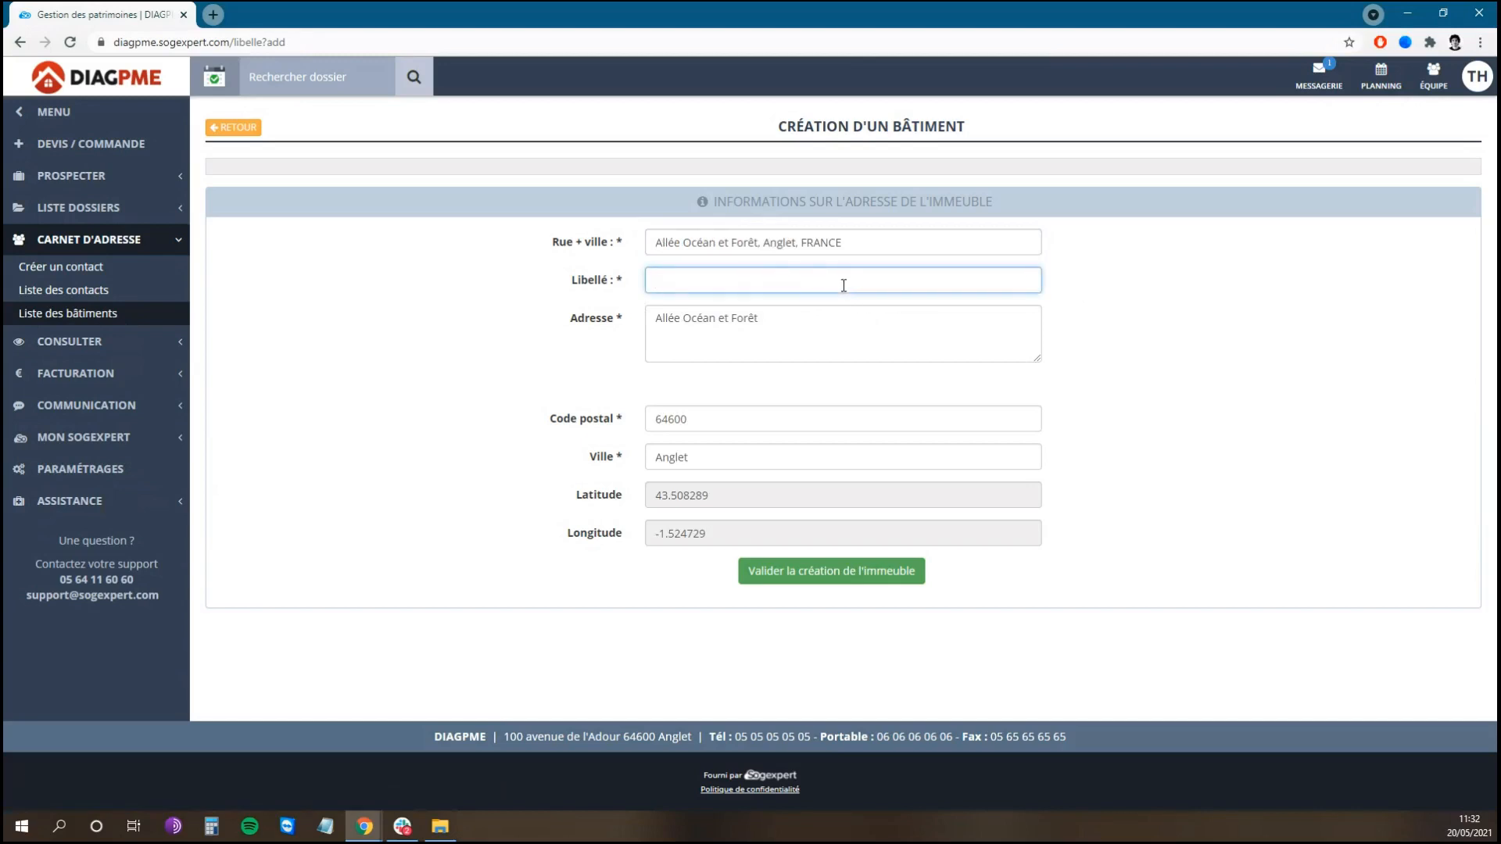
{"action": "type", "text": "Résidence Océan"}
{"action": "left_click", "coordinate": [856, 573]}
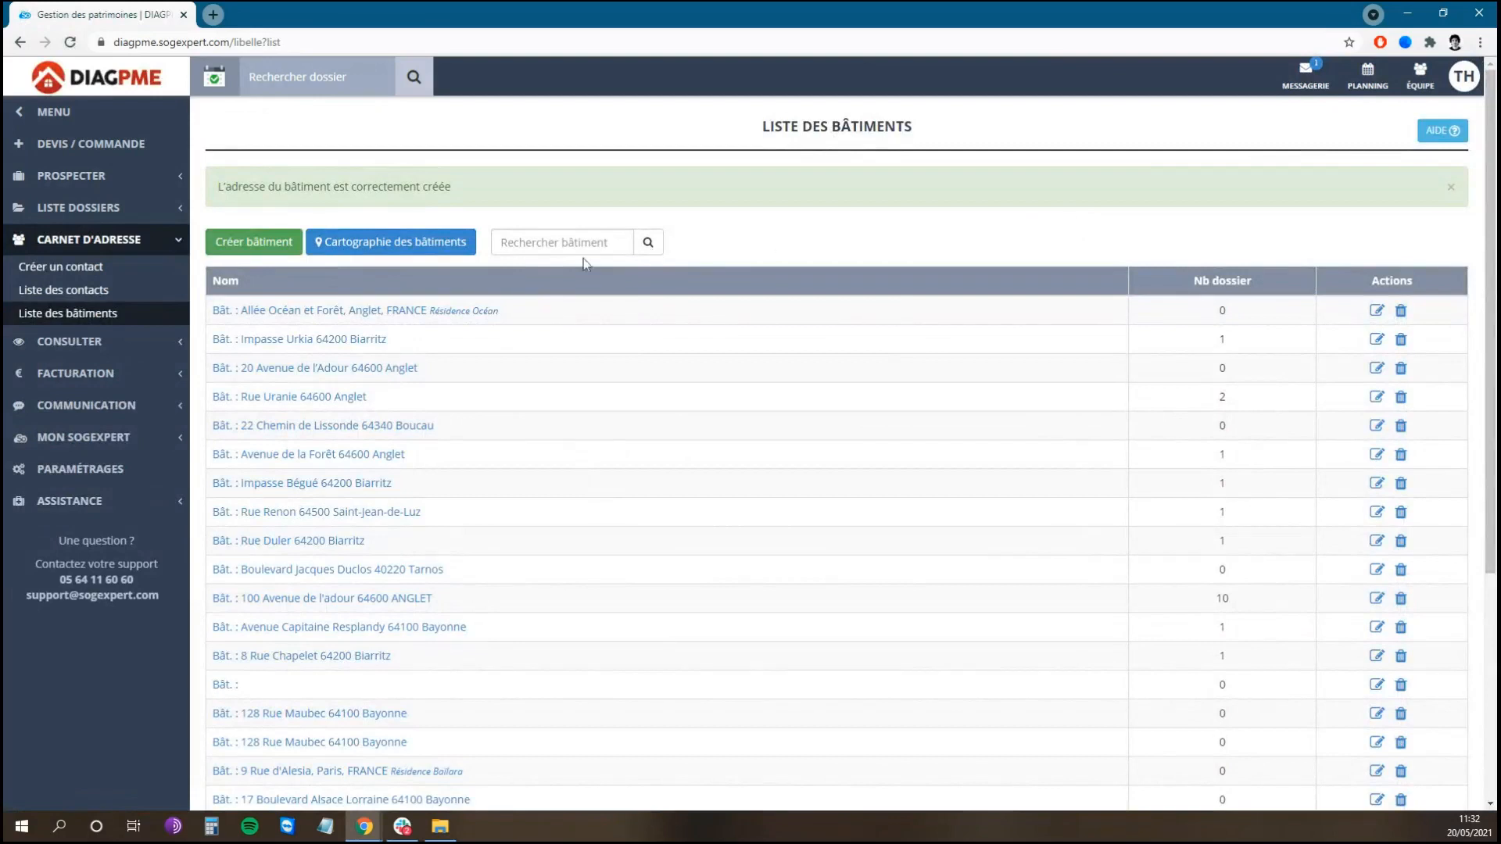
{"action": "left_click", "coordinate": [556, 249]}
{"action": "type", "text": "Rés"}
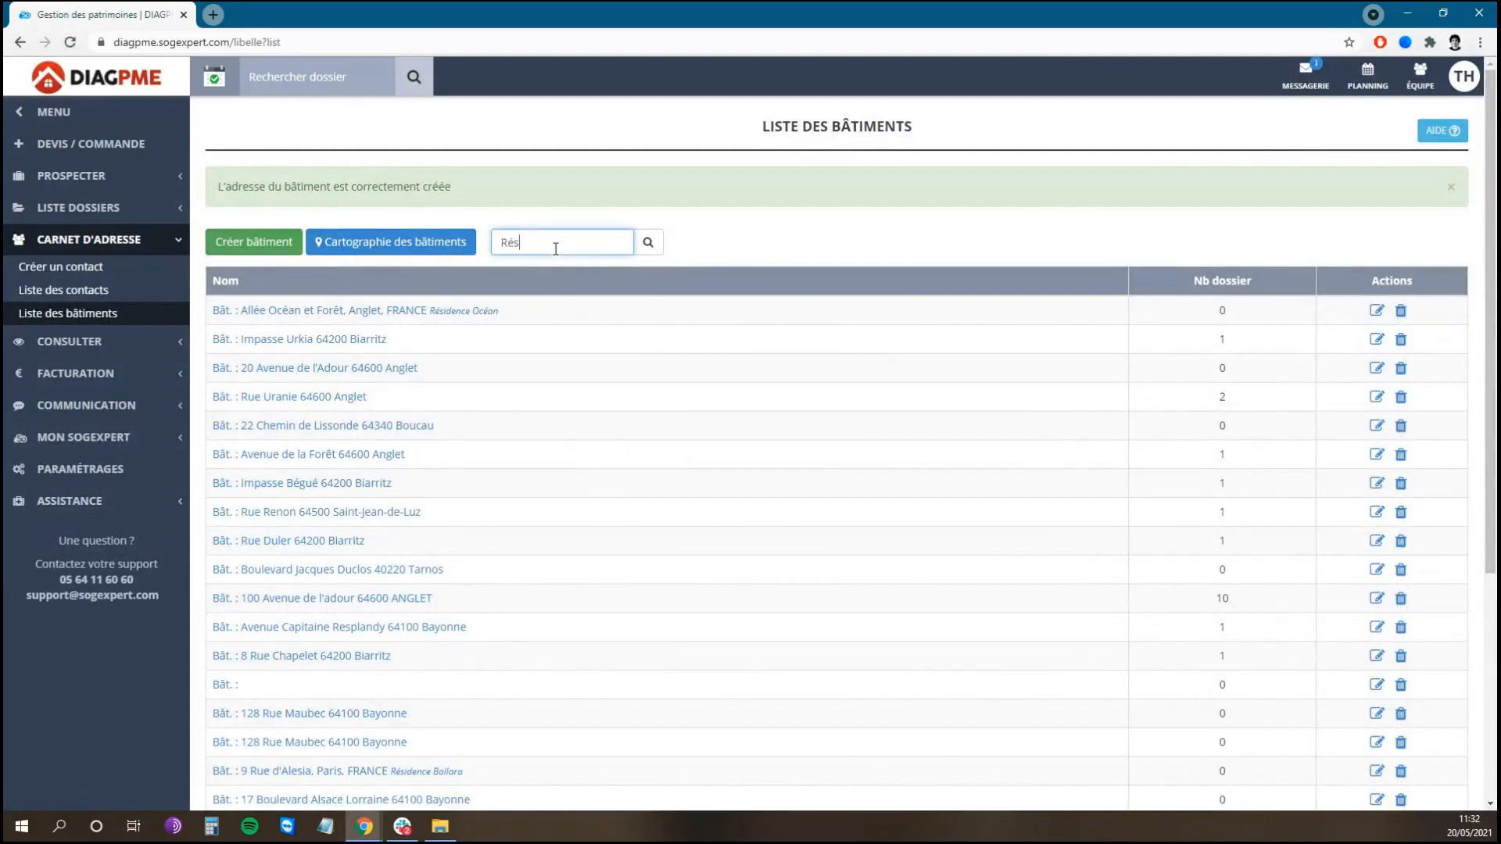
{"action": "type", "text": "idence océan"}
{"action": "key", "text": "Return"}
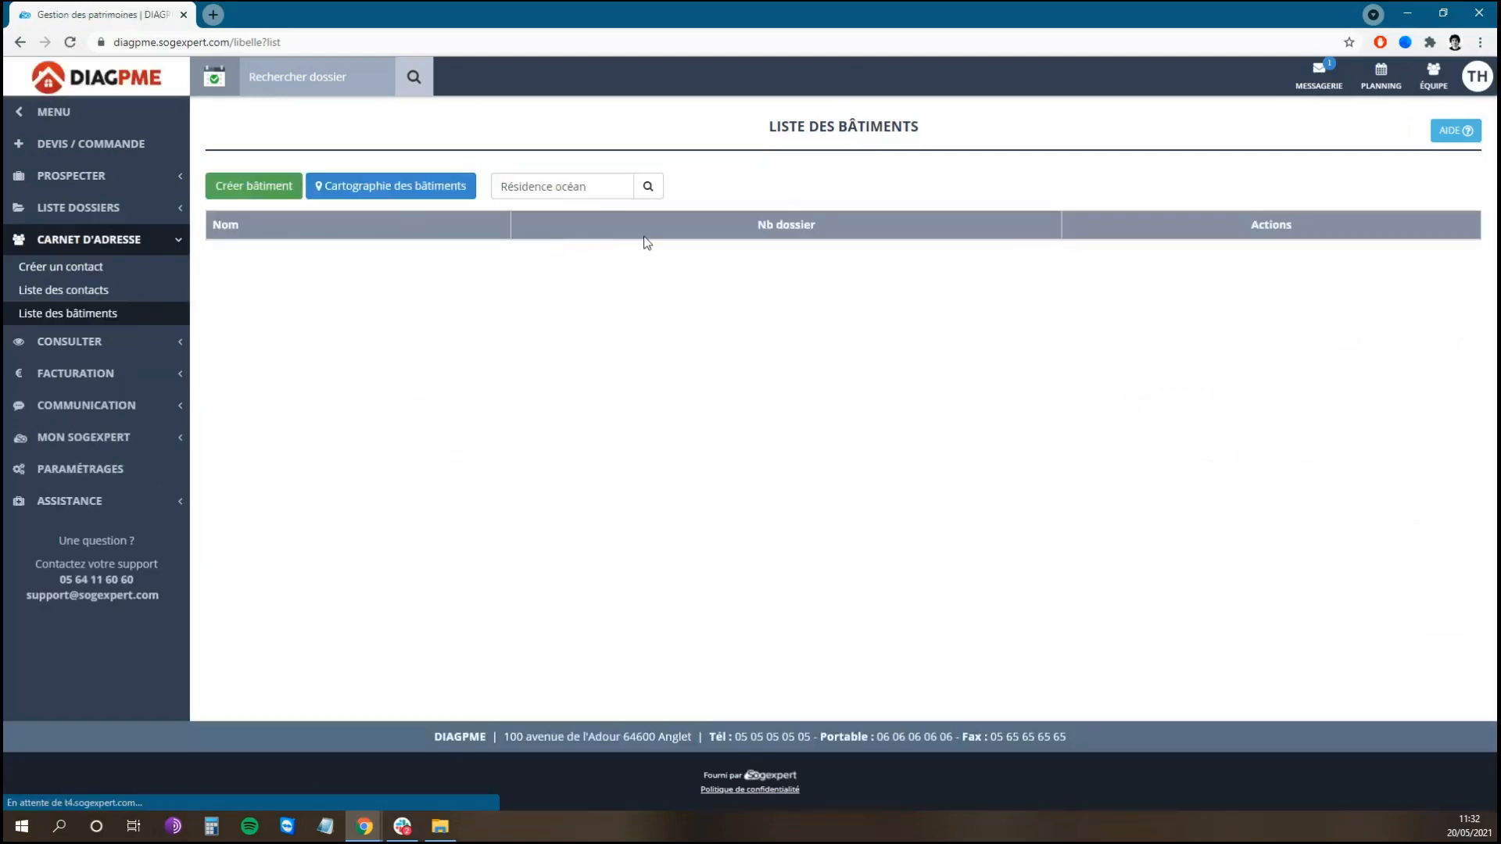
{"action": "triple_click", "coordinate": [623, 179]}
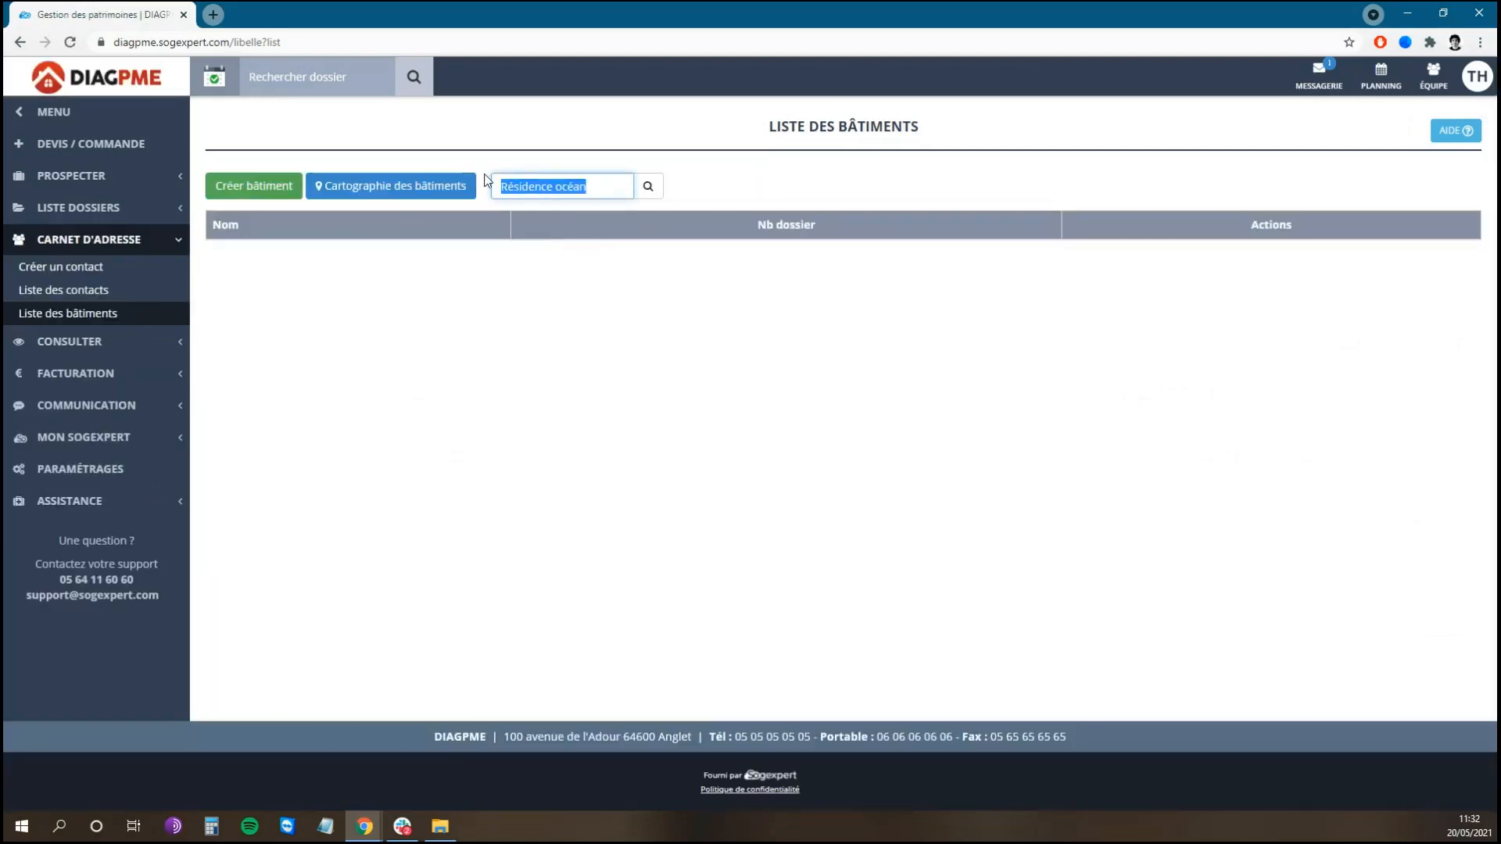
{"action": "key", "text": "BackSpace"}
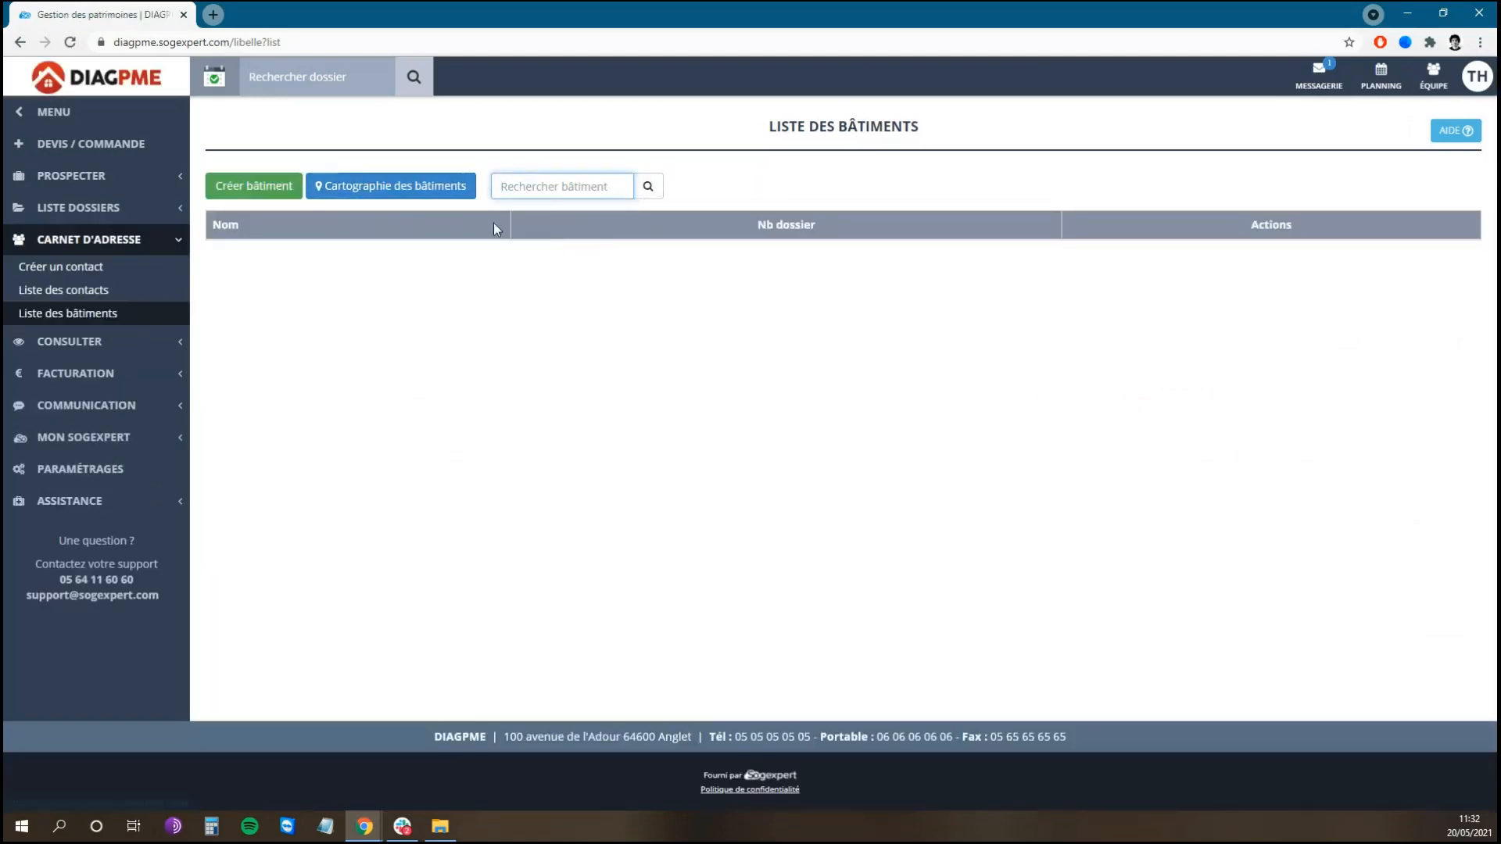
{"action": "left_click", "coordinate": [635, 143]}
{"action": "key", "text": "F5"}
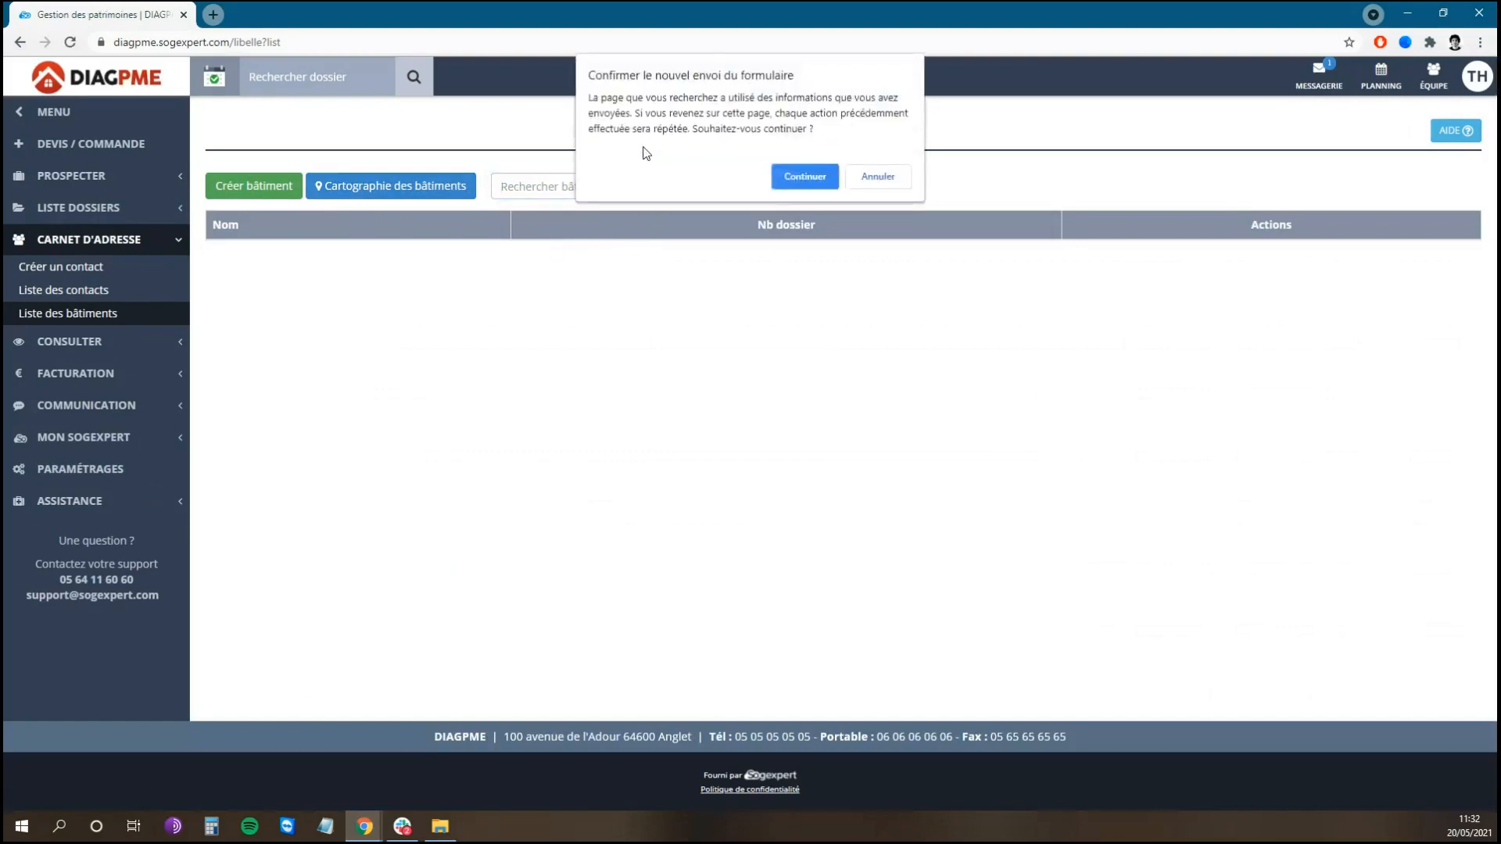
{"action": "left_click", "coordinate": [816, 179]}
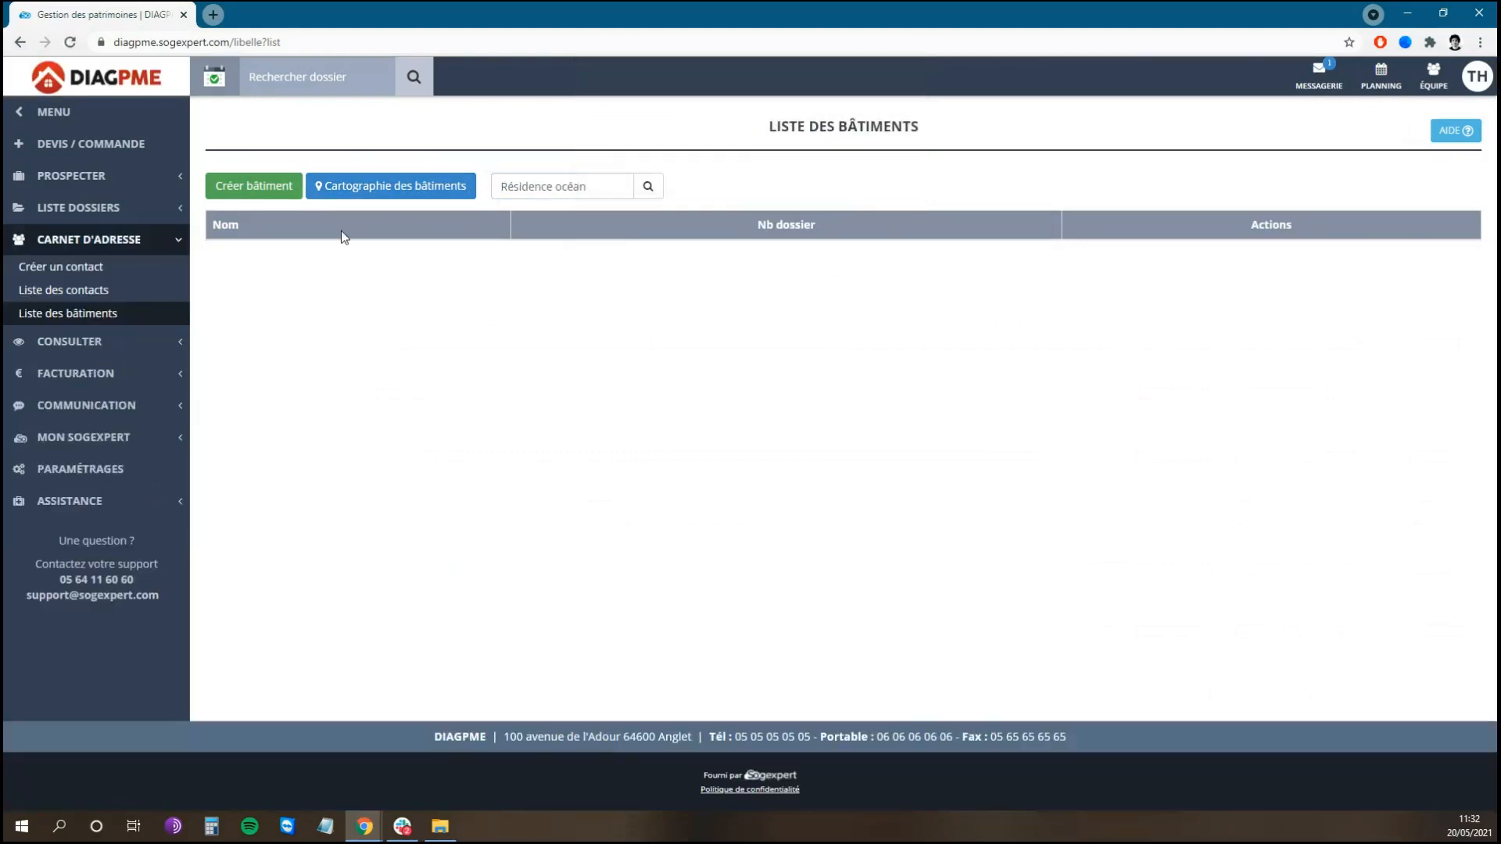
{"action": "left_click", "coordinate": [148, 313]}
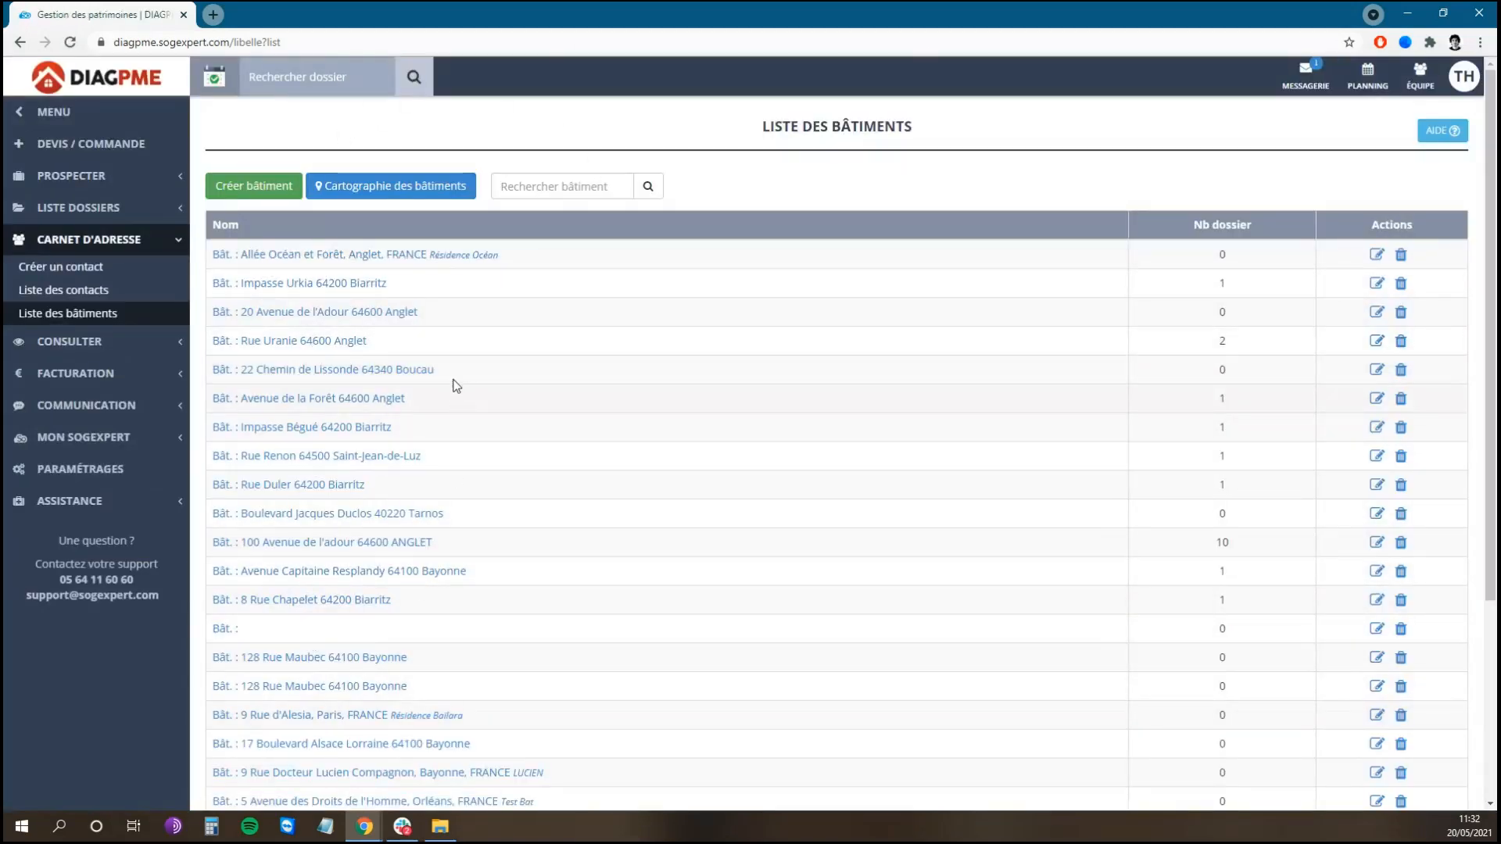
Step: Show the buildings map and zoom in on the Anglet–Bayonne markers
{"action": "left_click", "coordinate": [402, 191]}
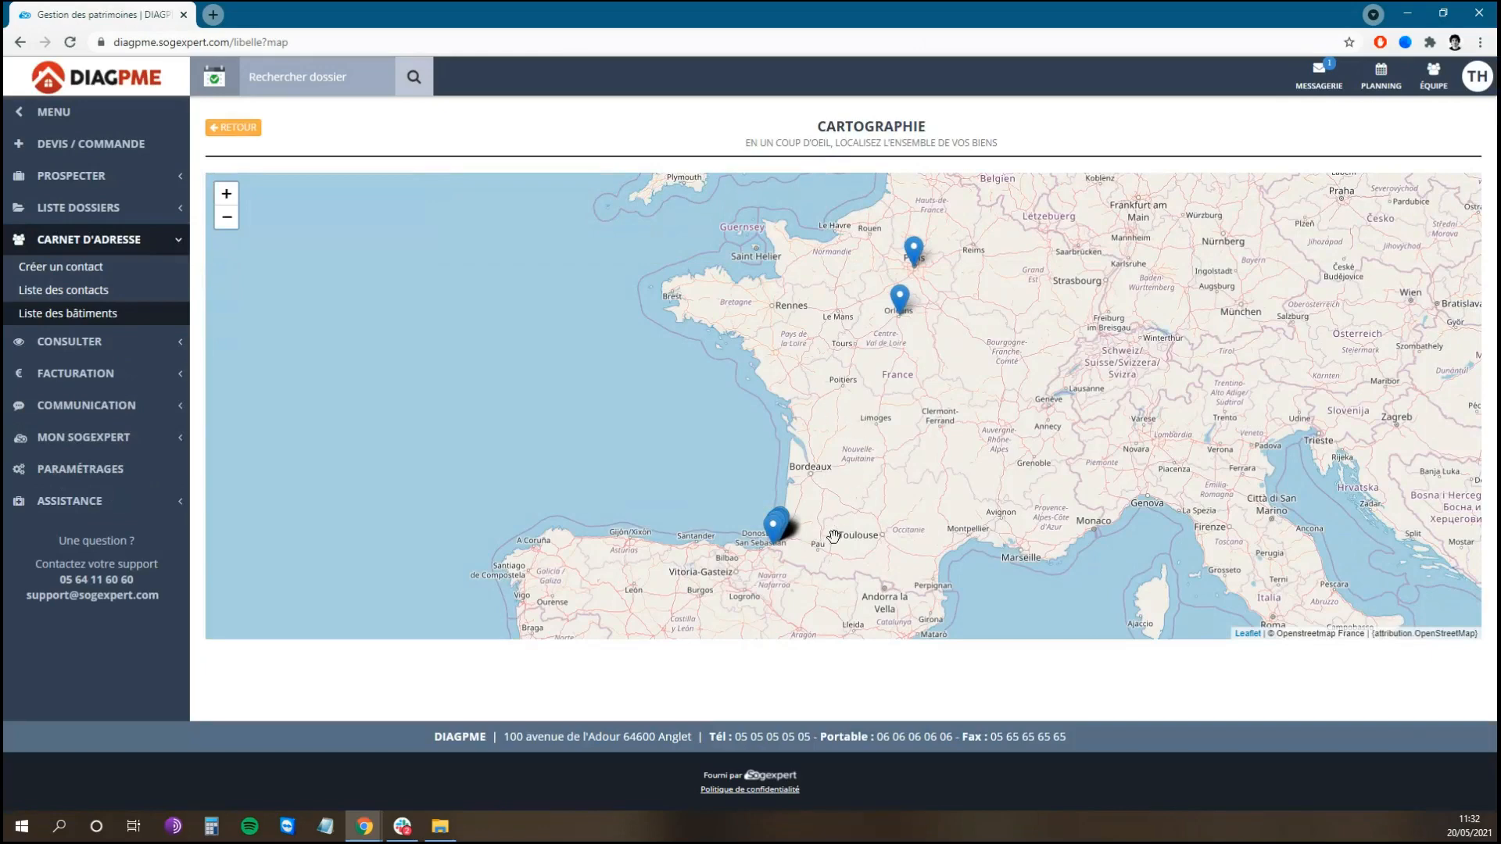
{"action": "scroll", "coordinate": [795, 547], "scroll_direction": "up", "scroll_amount": 1}
{"action": "scroll", "coordinate": [795, 547], "scroll_direction": "up", "scroll_amount": 3}
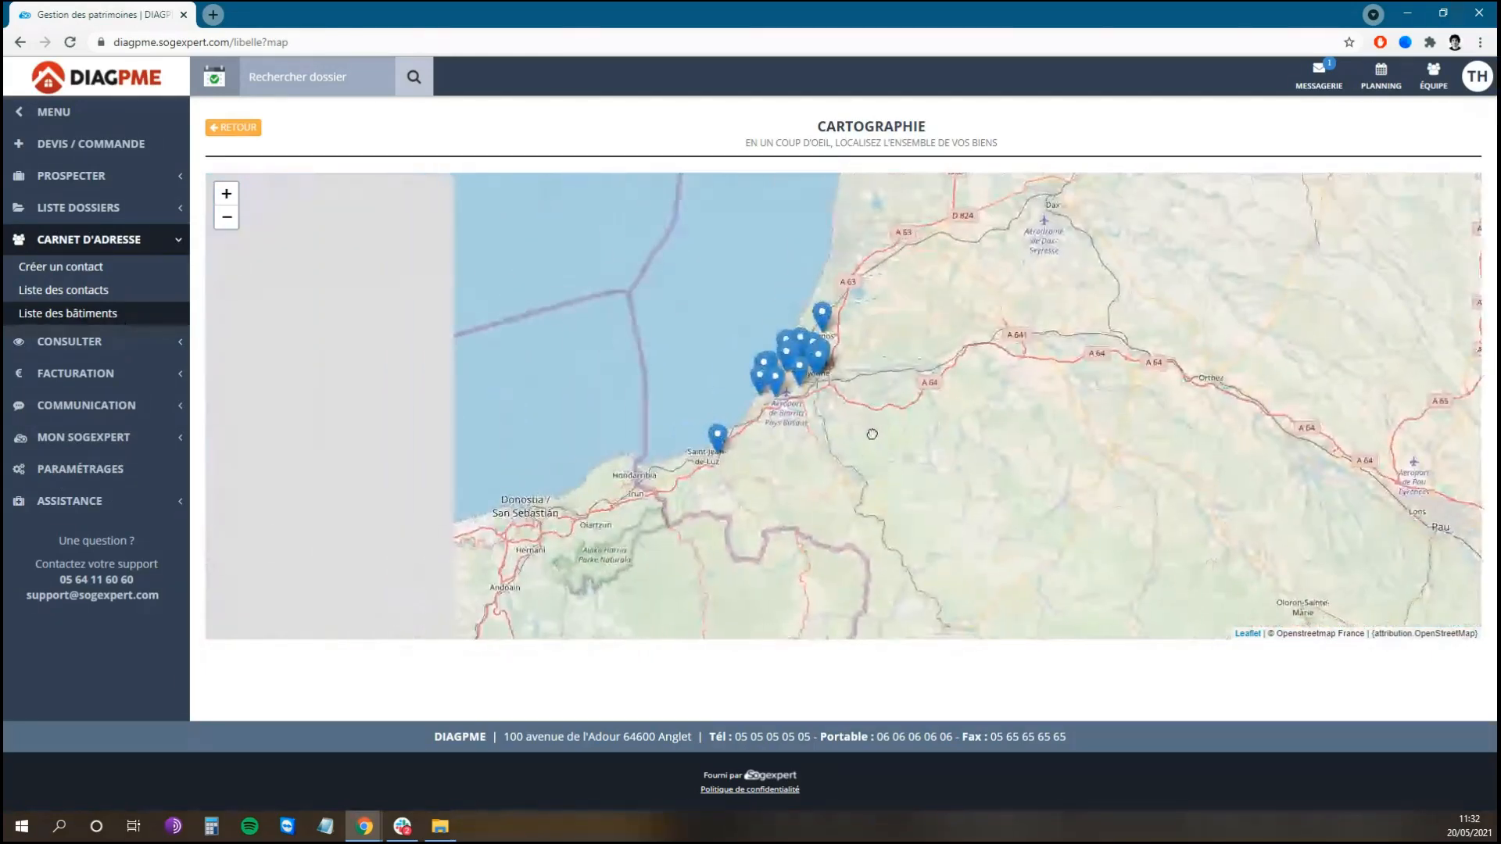
{"action": "scroll", "coordinate": [816, 407], "scroll_direction": "up", "scroll_amount": 1}
{"action": "left_click_drag", "start_coordinate": [816, 407], "coordinate": [858, 509]}
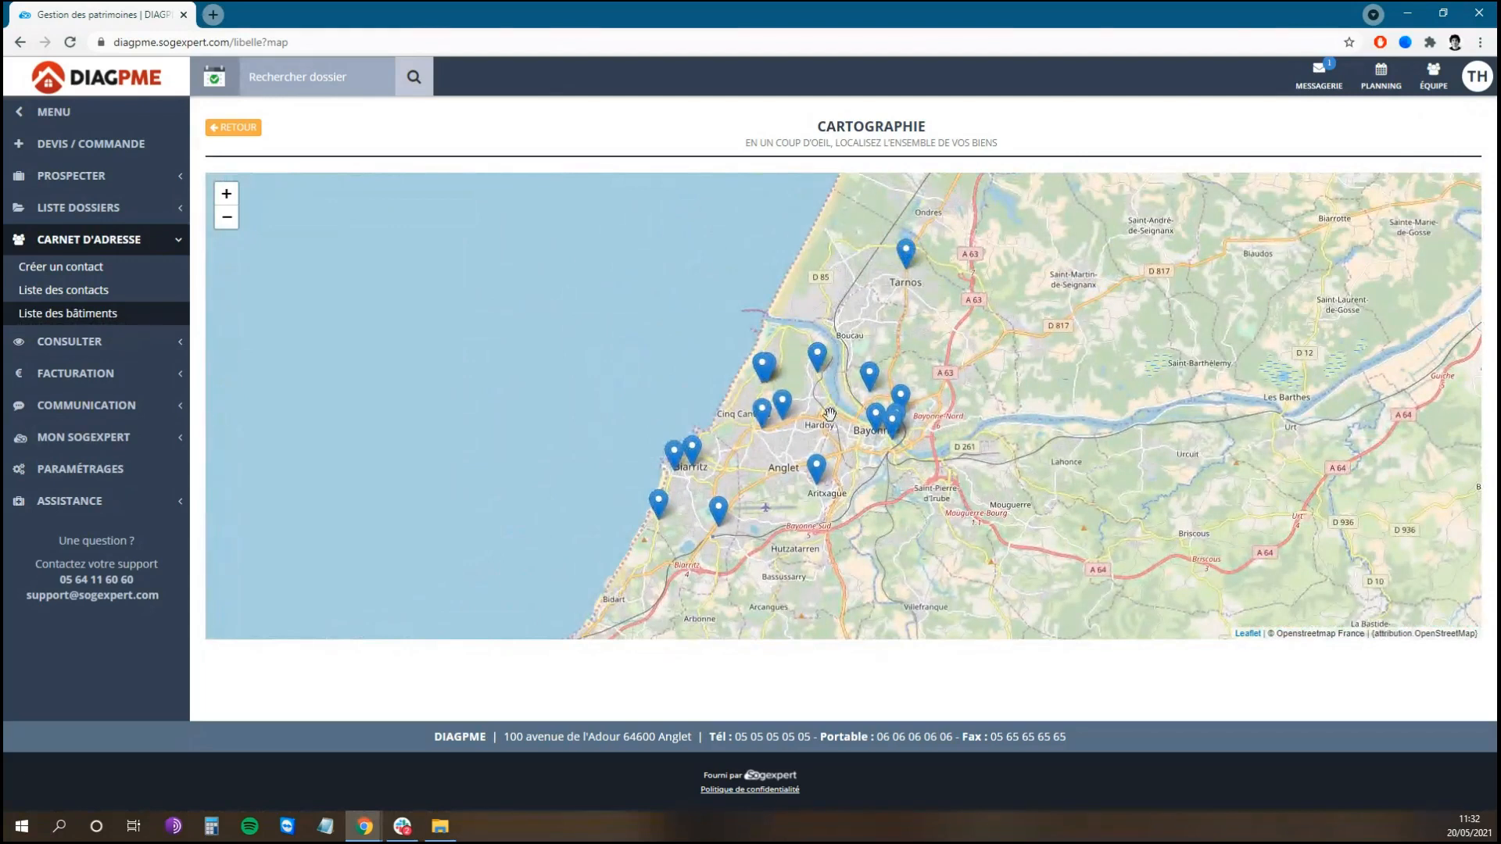
{"action": "left_click", "coordinate": [788, 399]}
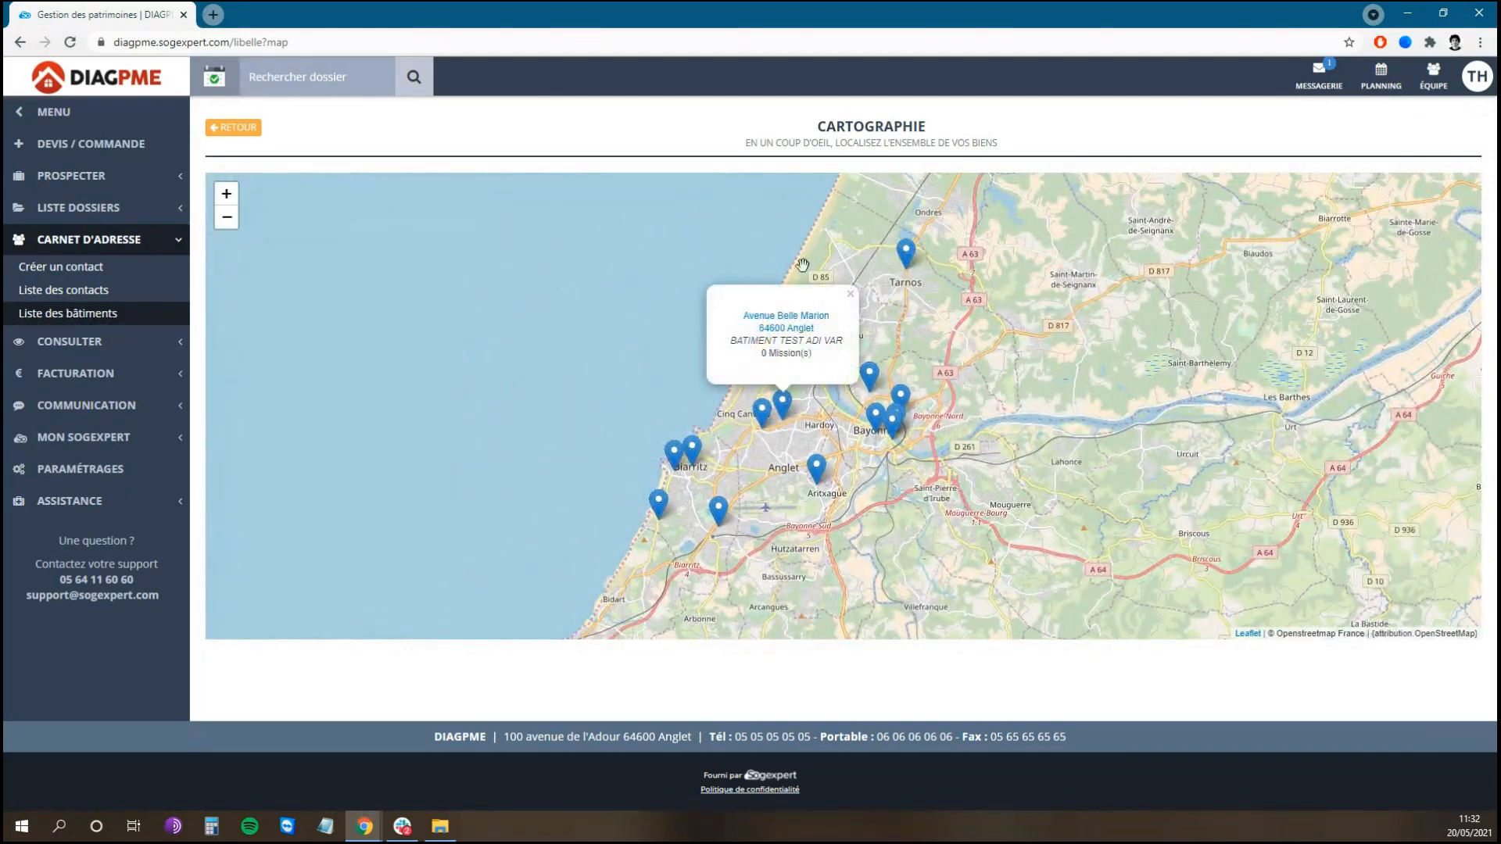
{"action": "left_click", "coordinate": [762, 412]}
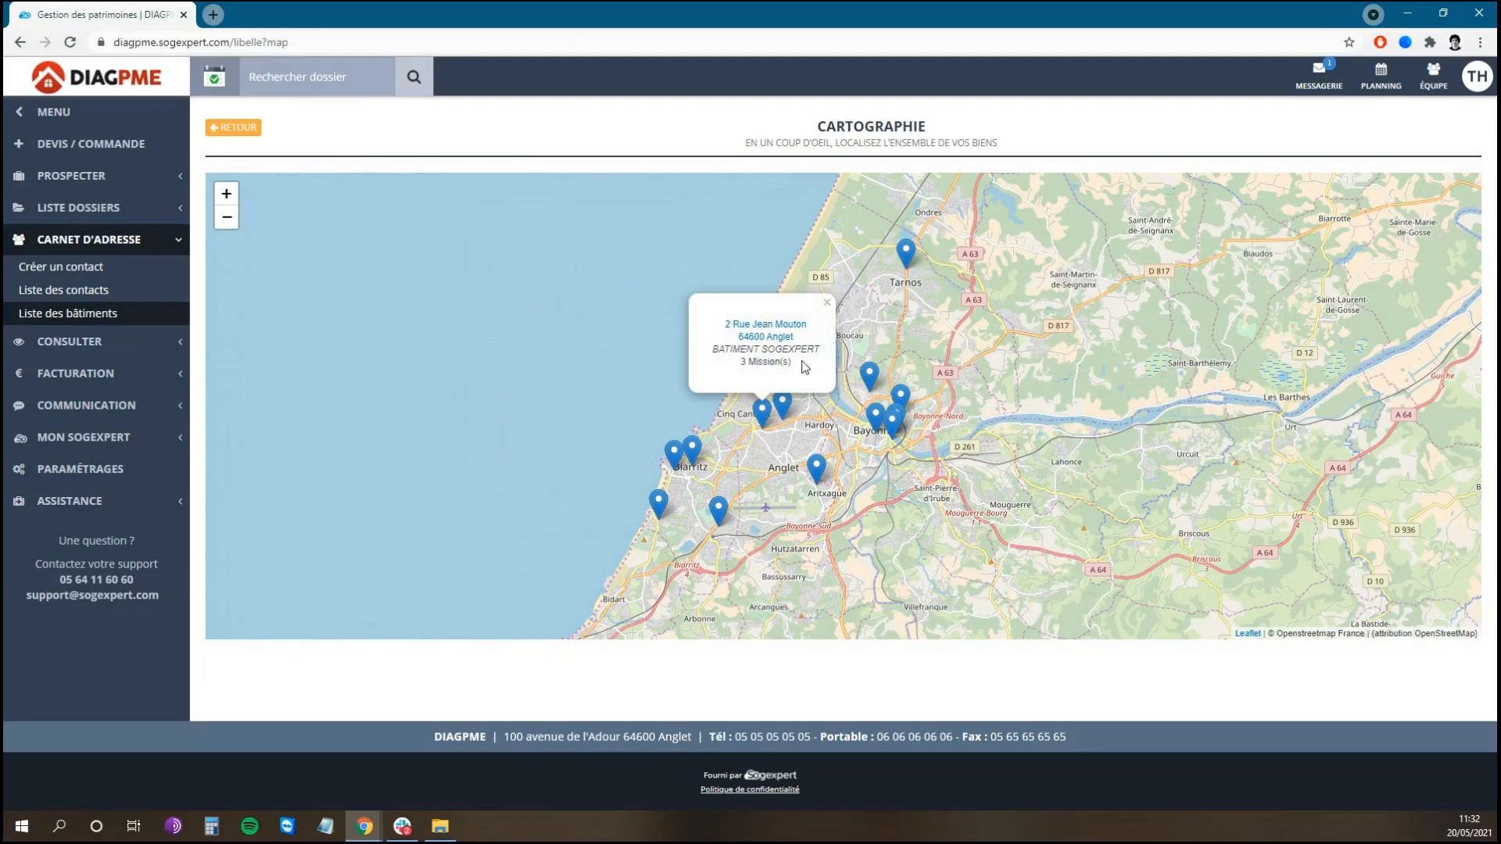
{"action": "left_click", "coordinate": [769, 331]}
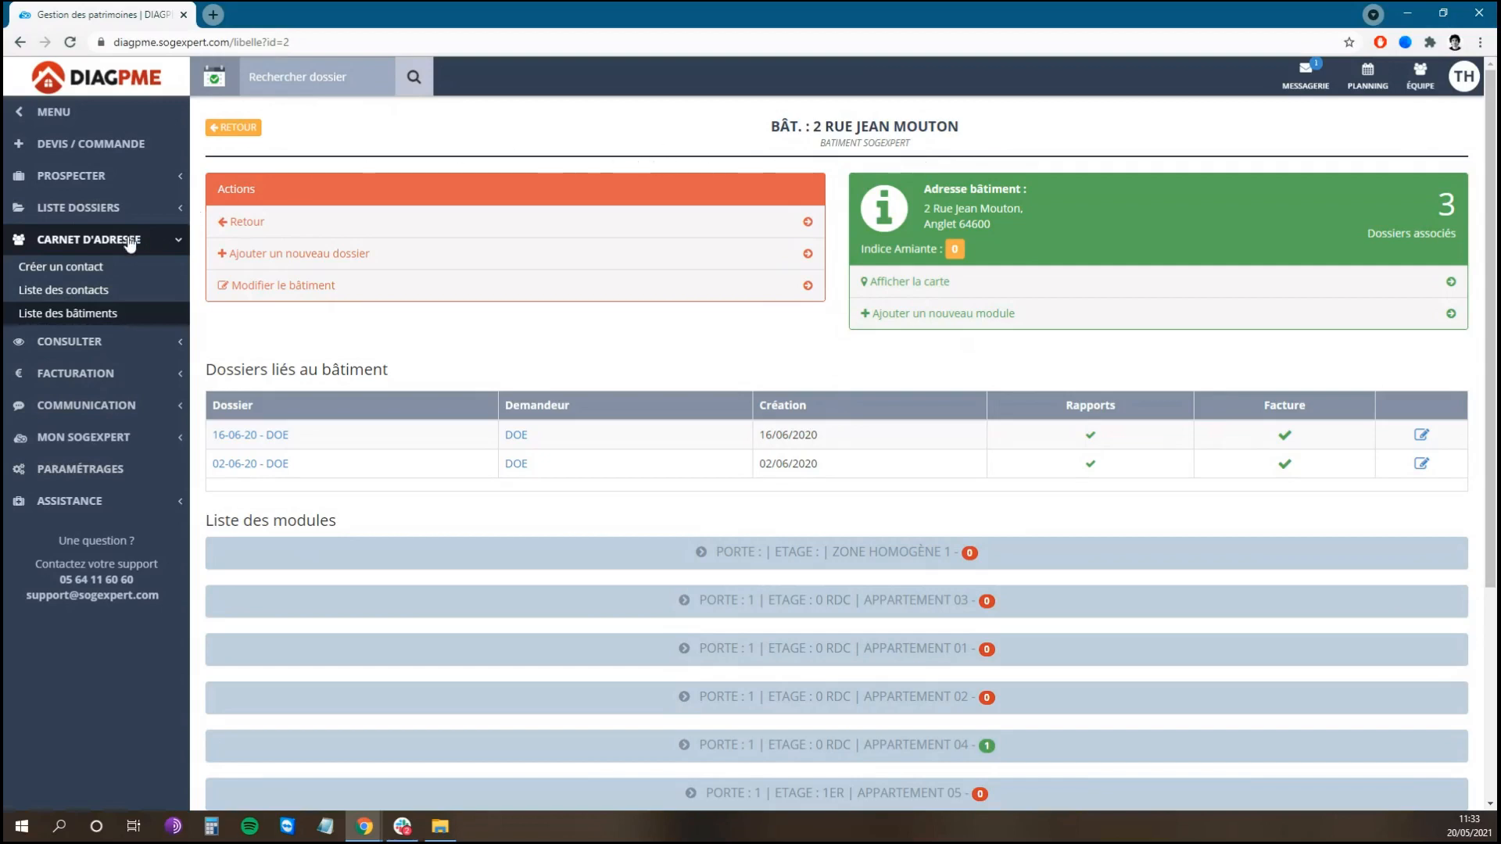
Step: Open Liste des contacts under Carnet d'adresse in the sidebar
{"action": "left_click", "coordinate": [117, 289]}
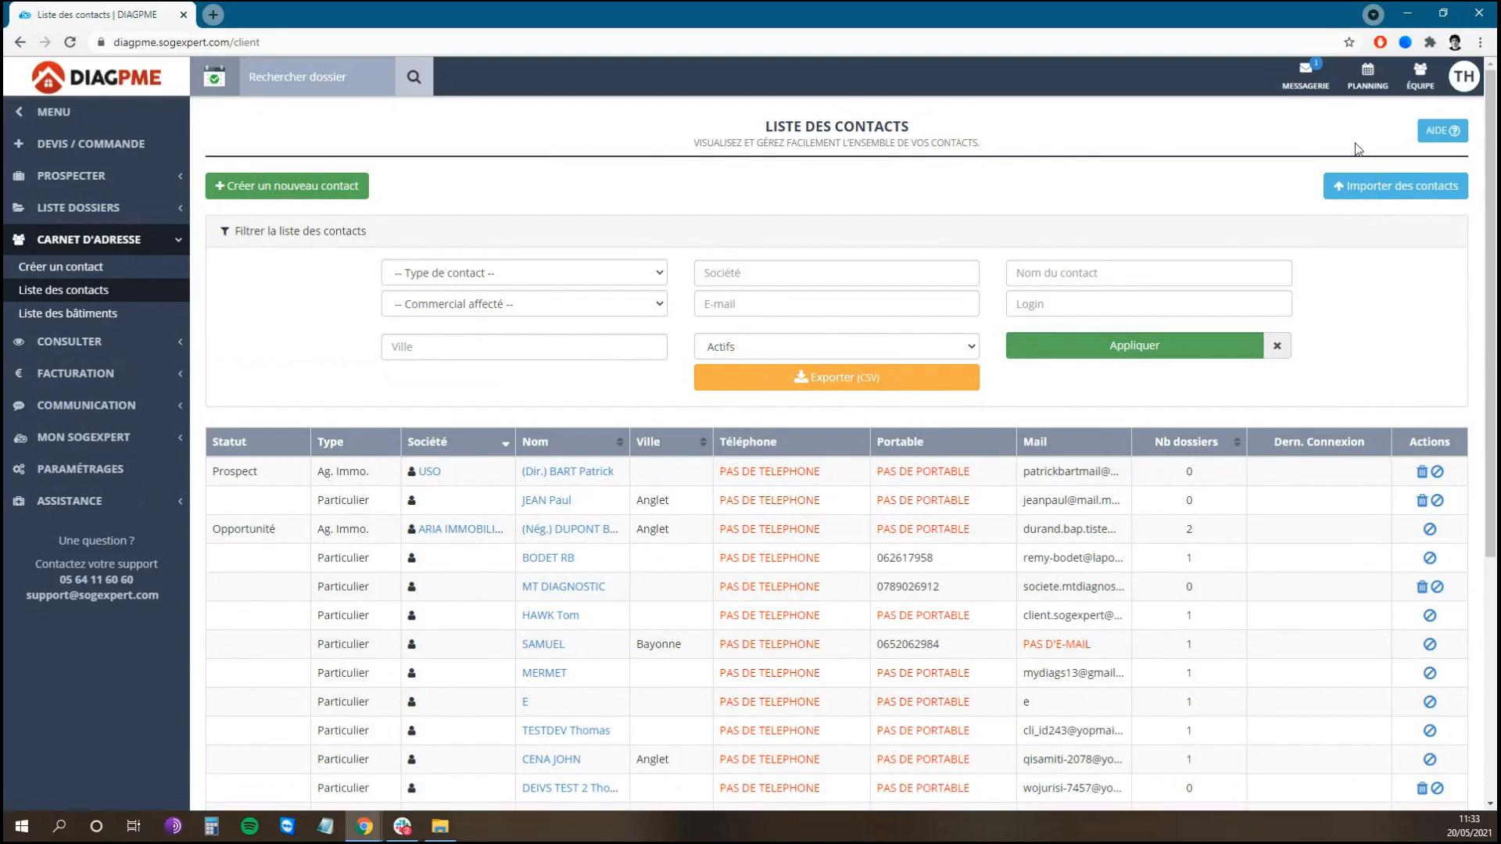
Step: Open the contact-list help articles, then browse the Freshdesk Solutions home page
{"action": "left_click", "coordinate": [1445, 140]}
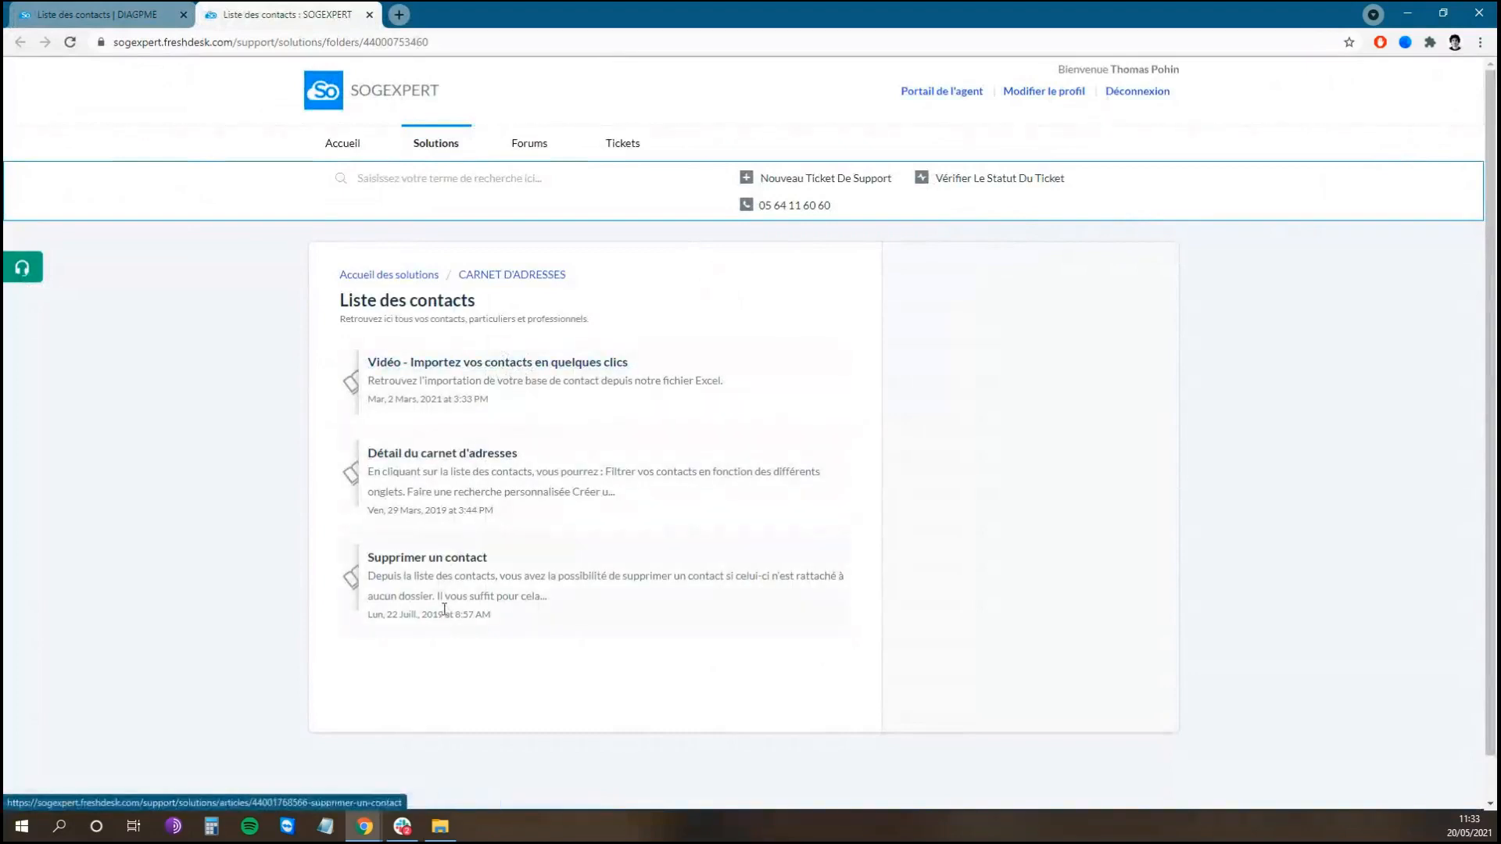
{"action": "left_click", "coordinate": [391, 276]}
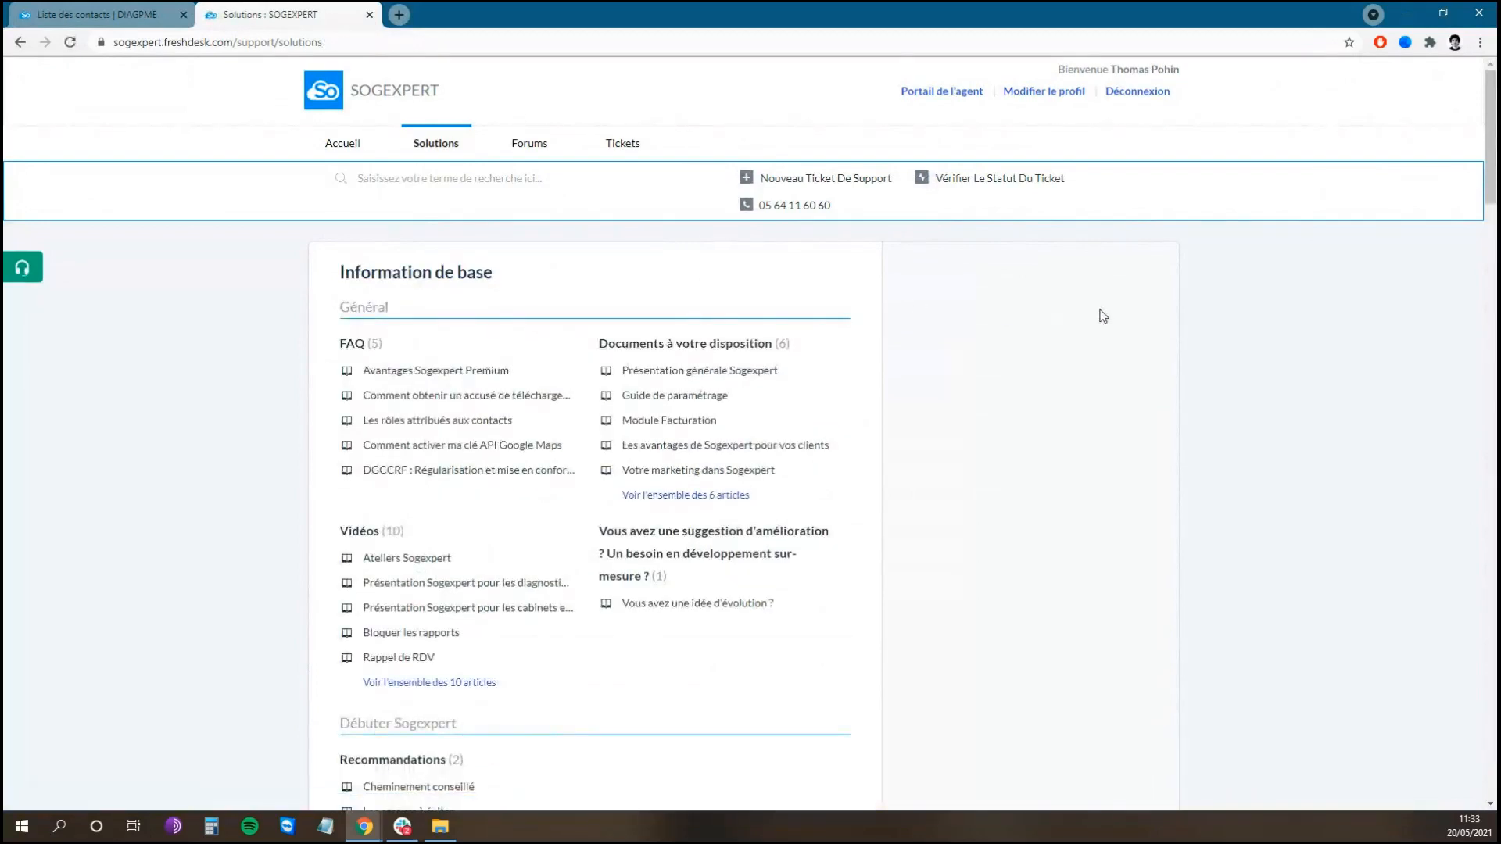
{"action": "scroll", "coordinate": [1103, 316], "scroll_direction": "down", "scroll_amount": 2}
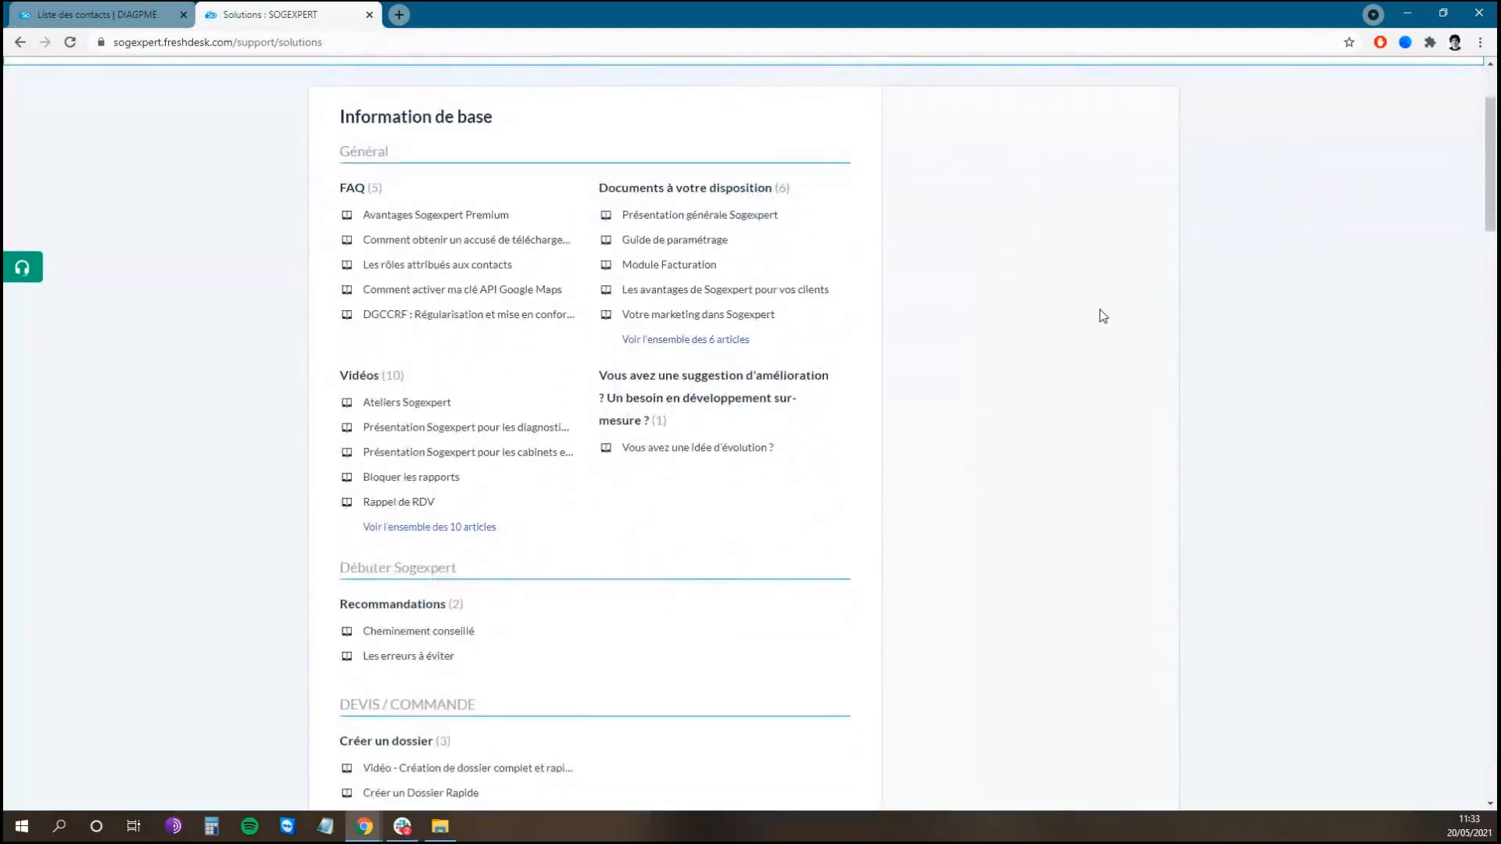
{"action": "left_click", "coordinate": [399, 15]}
Step: Load the sogexpert.com website in the new tab
{"action": "type", "text": "so"}
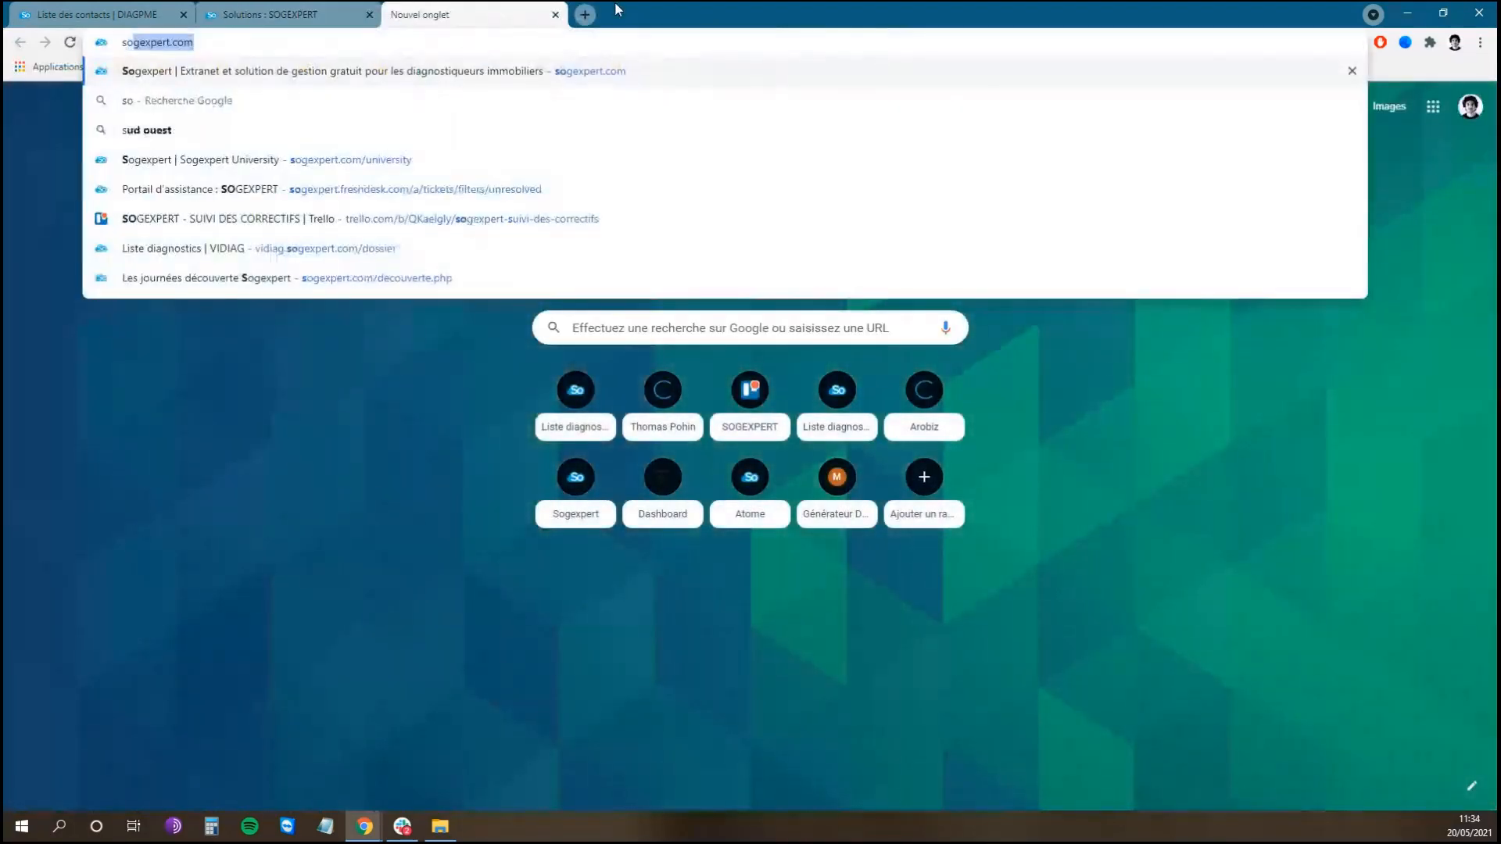
{"action": "type", "text": "gexpert"}
{"action": "key", "text": "Return"}
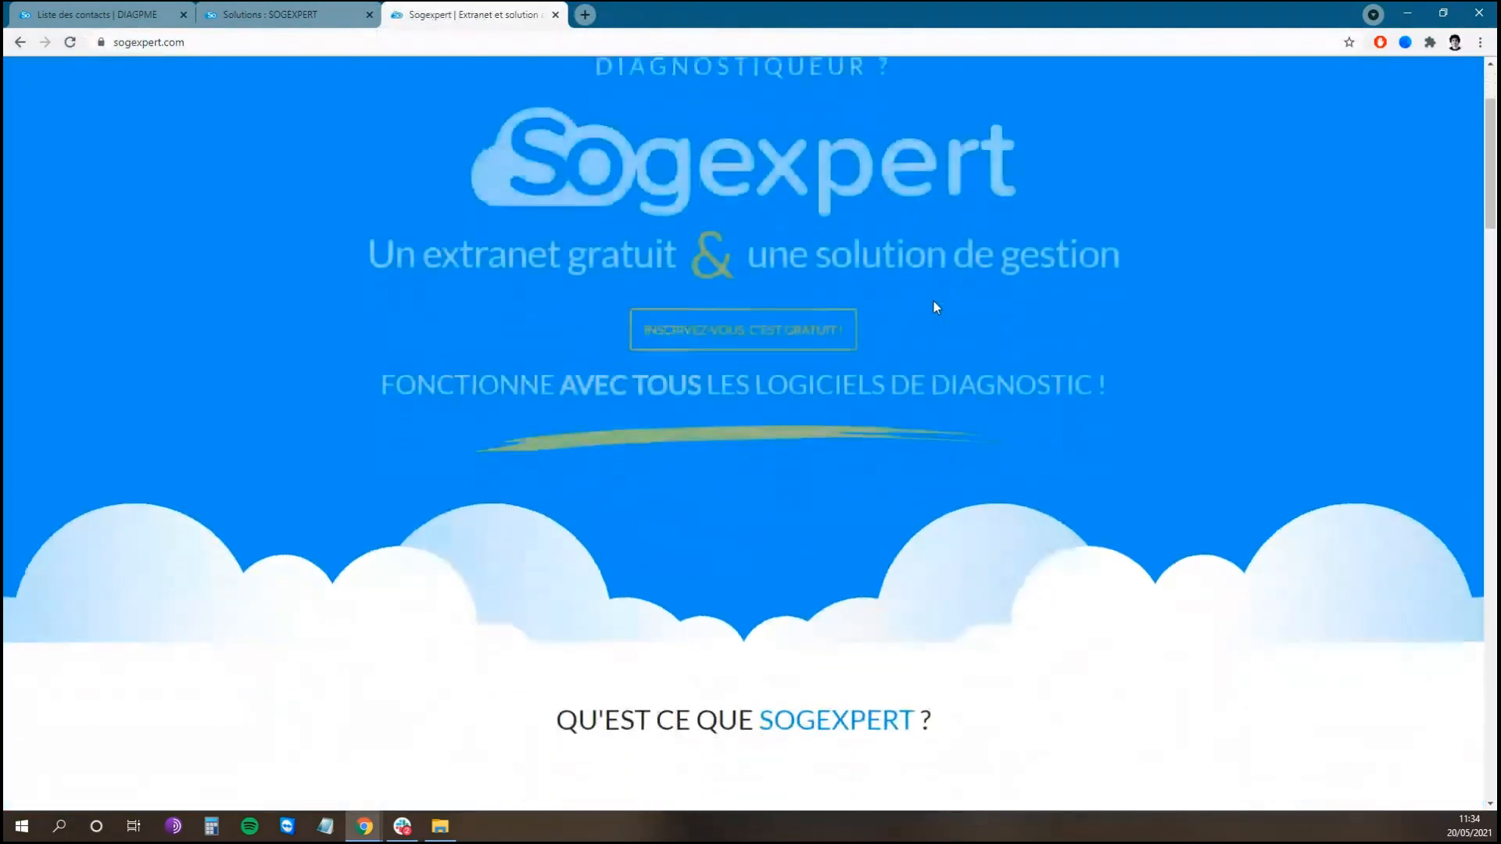
{"action": "scroll", "coordinate": [934, 301], "scroll_direction": "down", "scroll_amount": 6}
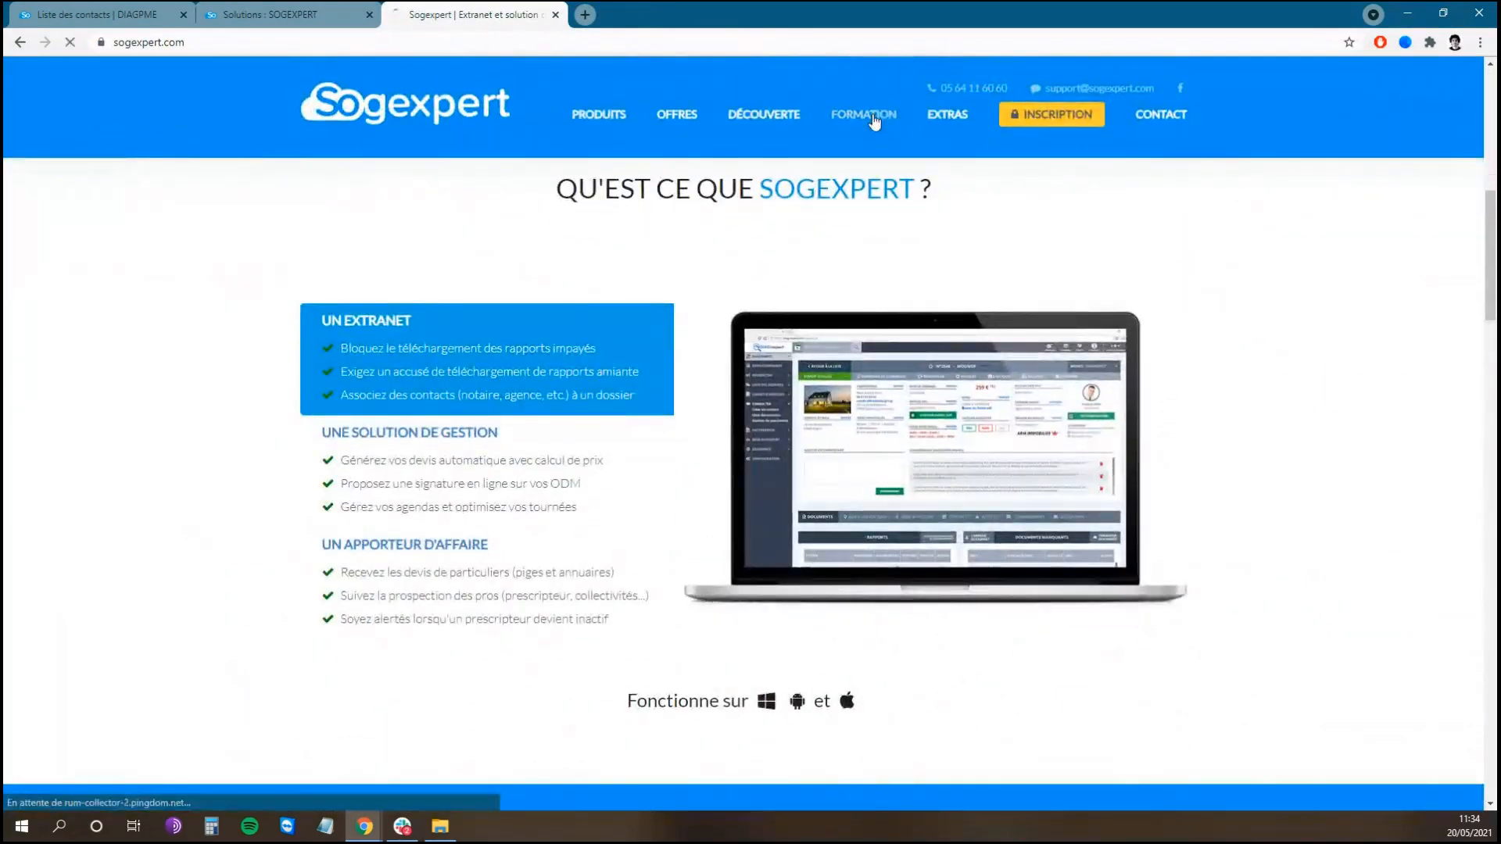
Step: Browse the FORMATION page's free workshop list, then switch back to the DIAGPME tab
{"action": "left_click", "coordinate": [874, 122]}
{"action": "scroll", "coordinate": [1341, 308], "scroll_direction": "down", "scroll_amount": 5}
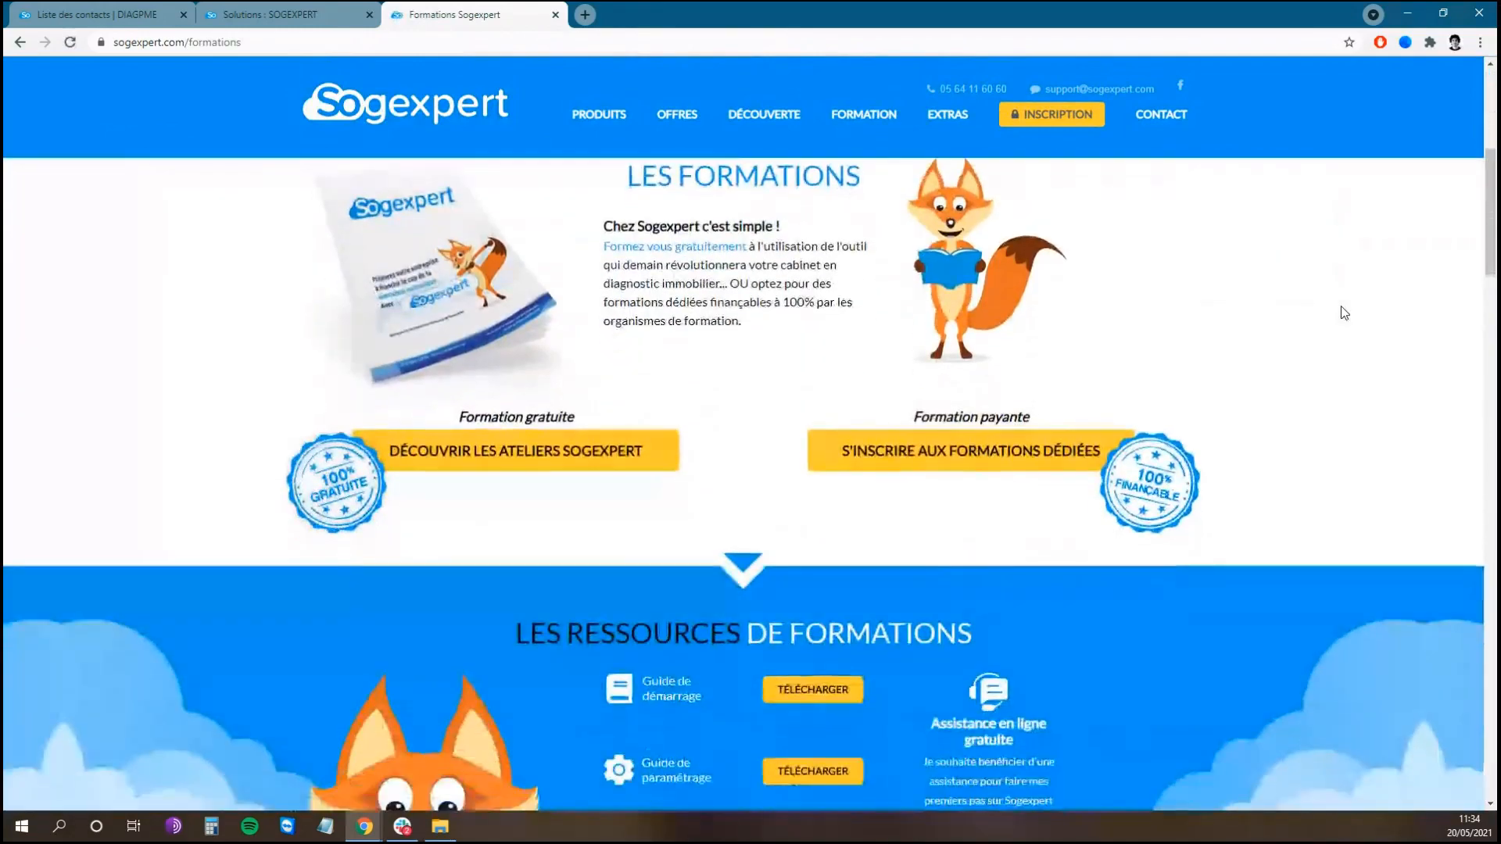
{"action": "scroll", "coordinate": [1343, 312], "scroll_direction": "down", "scroll_amount": 4}
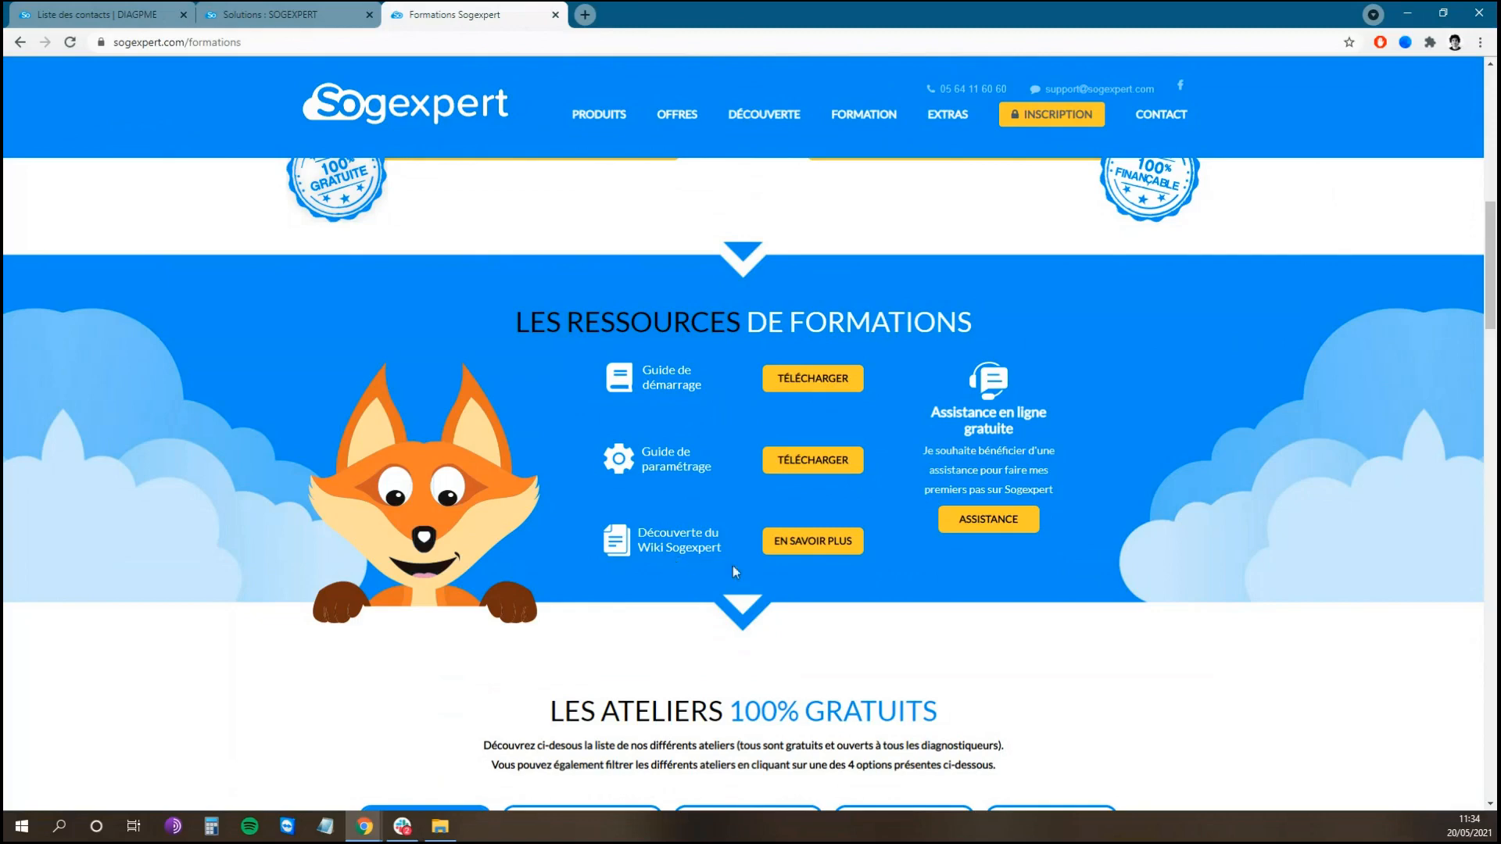
{"action": "scroll", "coordinate": [1290, 406], "scroll_direction": "down", "scroll_amount": 7}
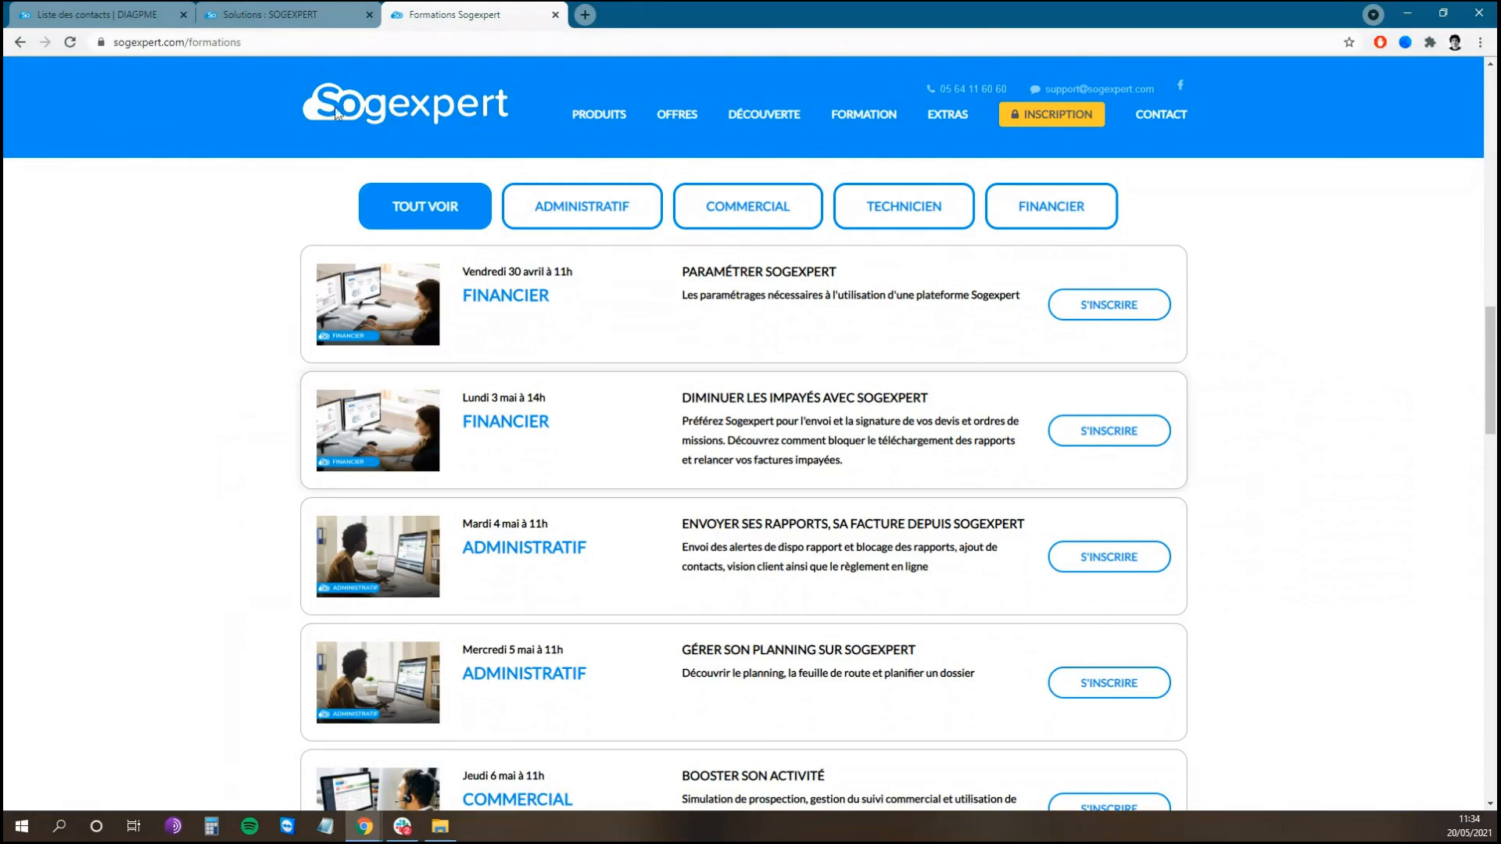
{"action": "left_click", "coordinate": [98, 14]}
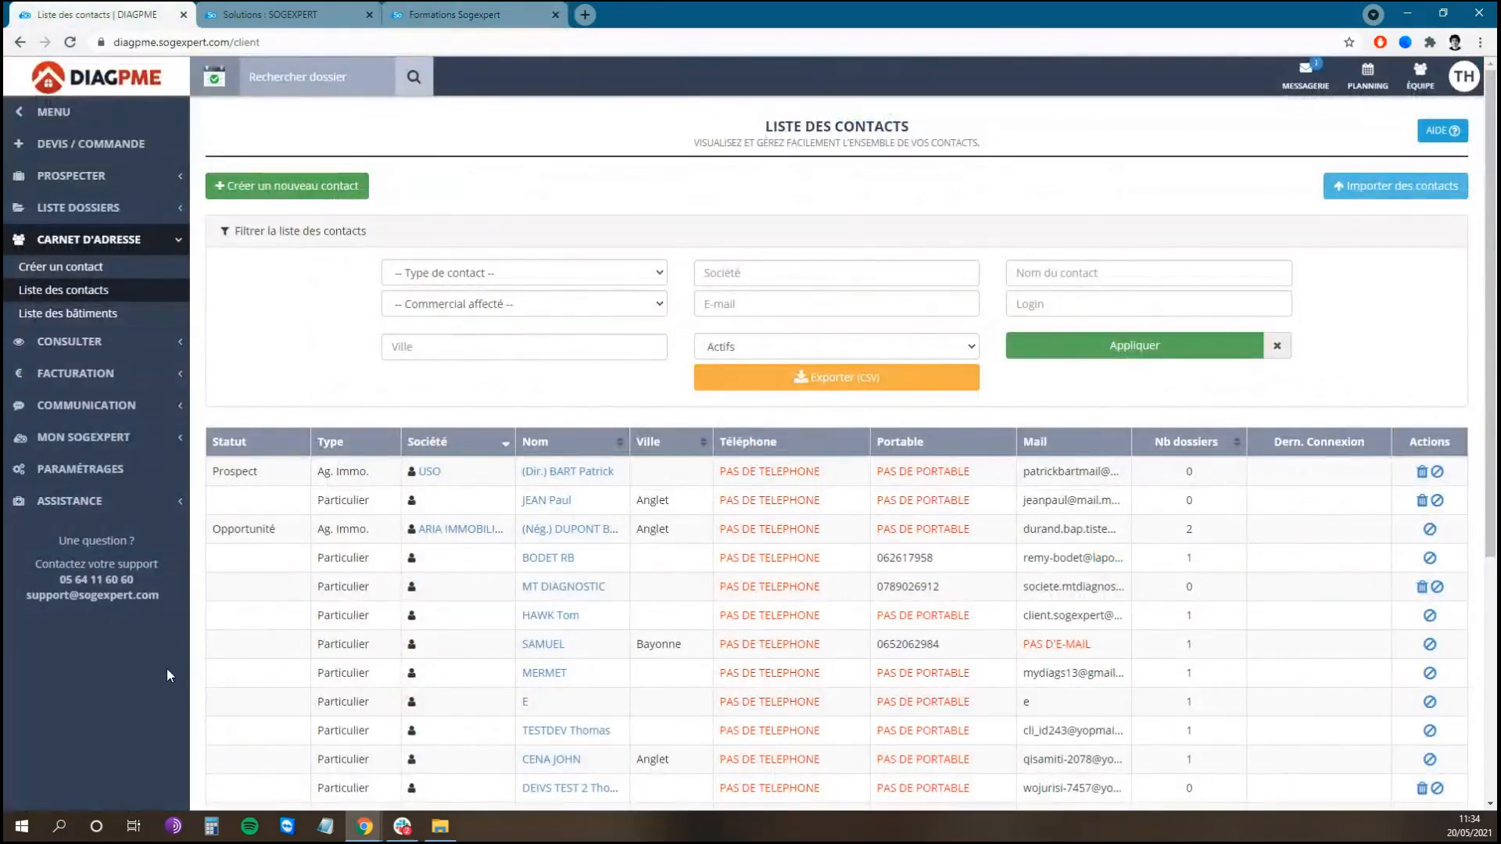